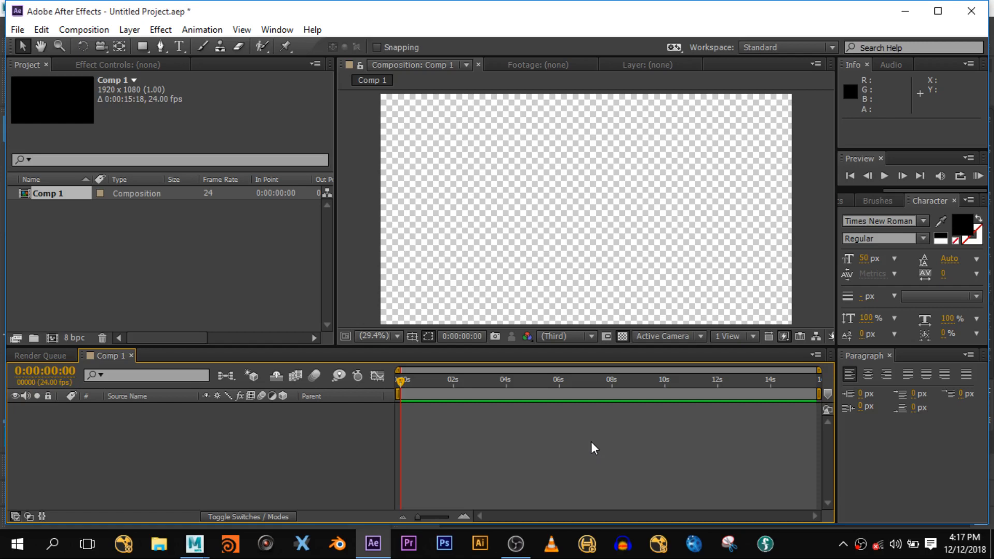
- Open a File Explorer window over the empty Comp 1 project in After Effects
{"action": "left_click", "coordinate": [160, 549]}
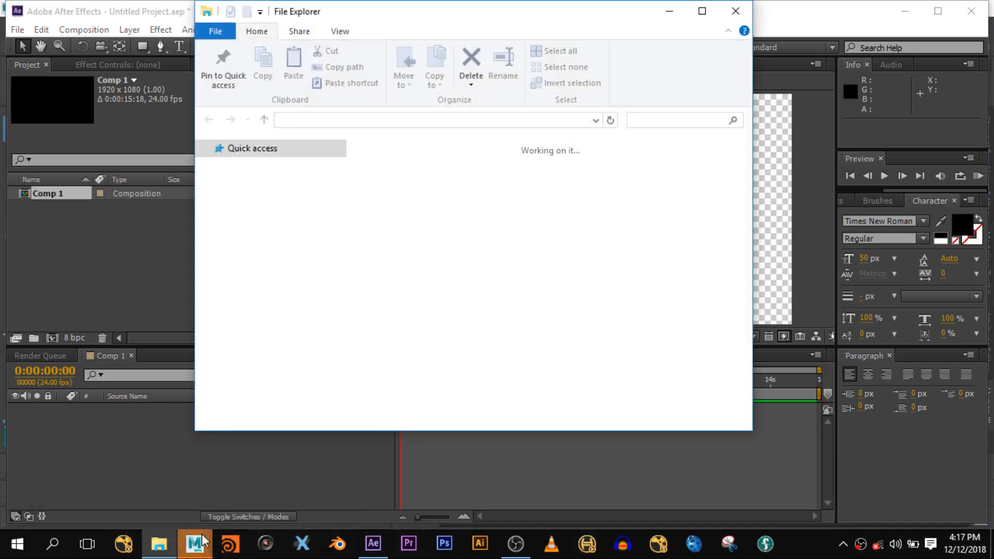
- Import the Desktop clip VID_20181213_175904 into the After Effects Project panel
{"action": "mouse_move", "coordinate": [195, 544]}
{"action": "left_click", "coordinate": [248, 490]}
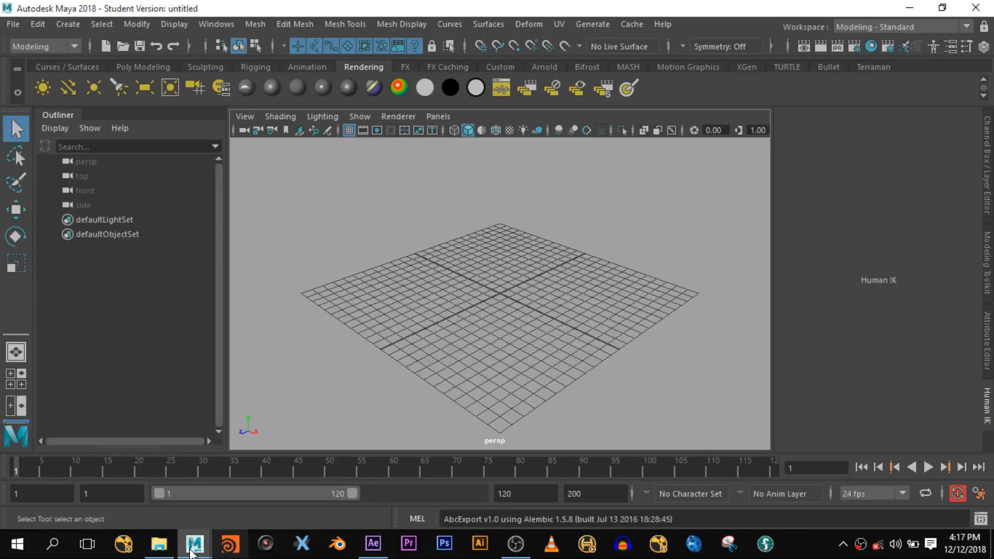
{"action": "left_click", "coordinate": [159, 543]}
{"action": "left_click", "coordinate": [253, 217]}
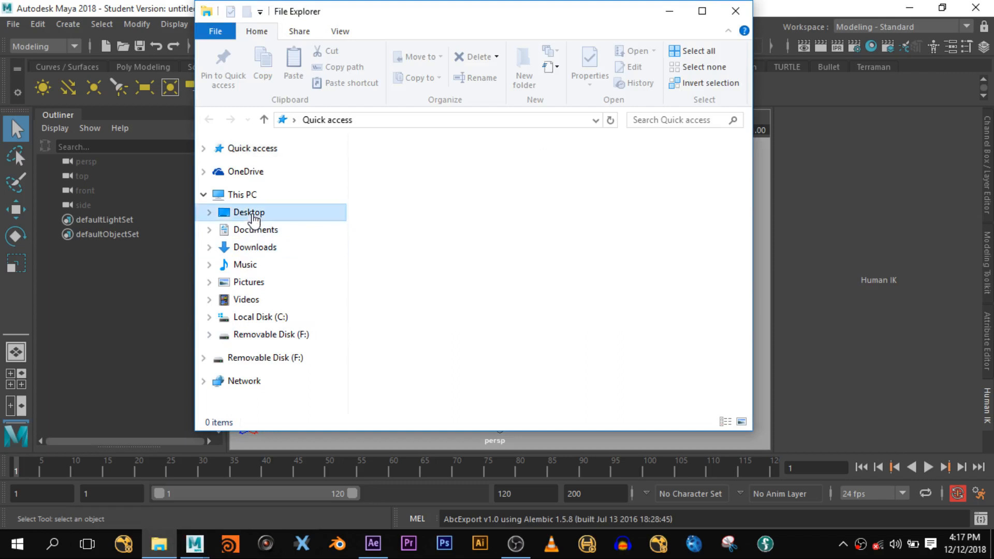
{"action": "scroll", "coordinate": [461, 310], "scroll_direction": "down", "scroll_amount": 10}
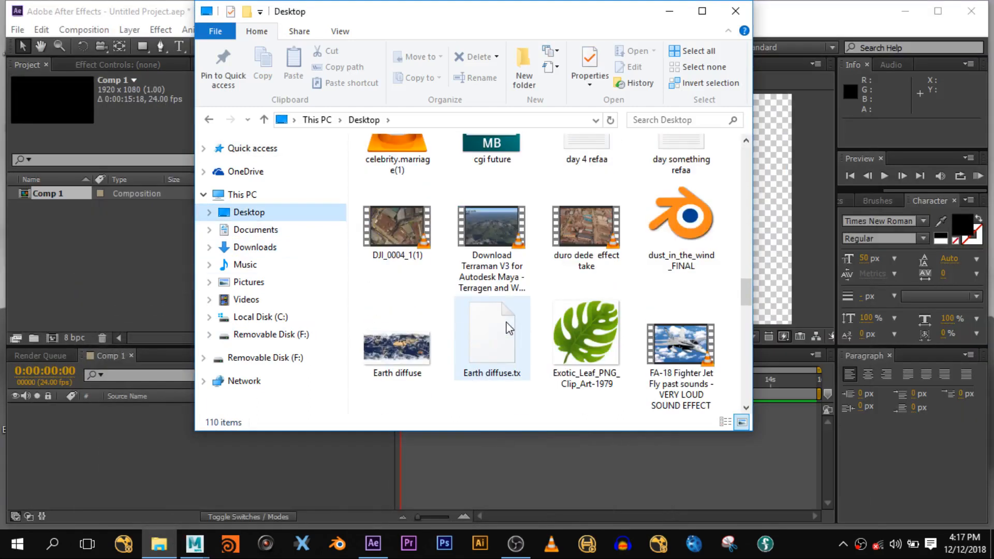
{"action": "scroll", "coordinate": [510, 327], "scroll_direction": "down", "scroll_amount": 15}
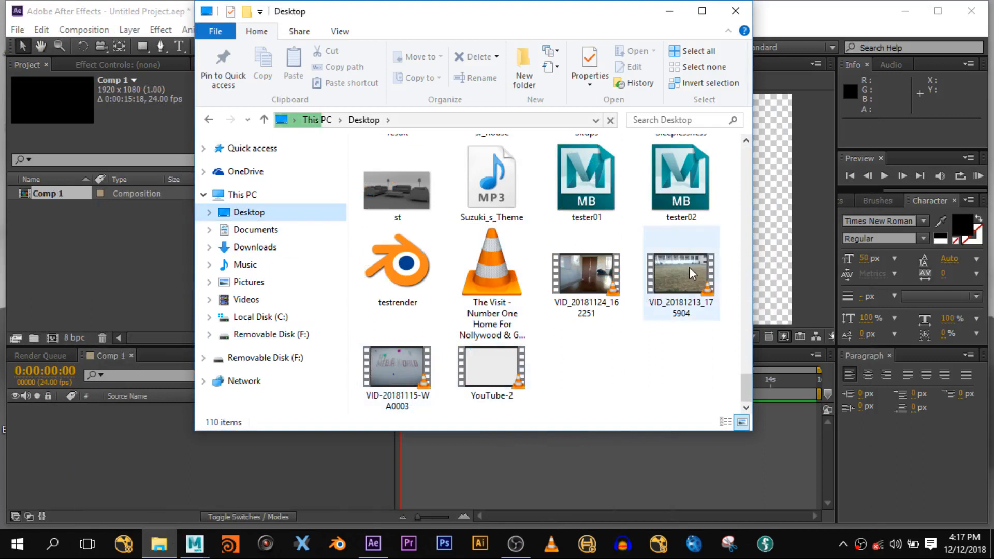
{"action": "left_click", "coordinate": [678, 294]}
{"action": "left_click_drag", "start_coordinate": [685, 273], "coordinate": [82, 278]}
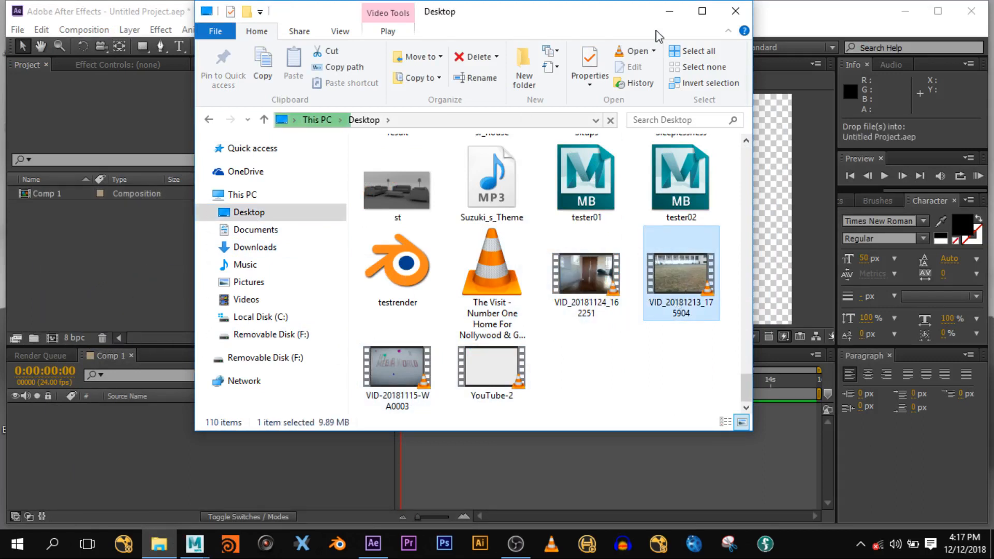
{"action": "left_click", "coordinate": [138, 20]}
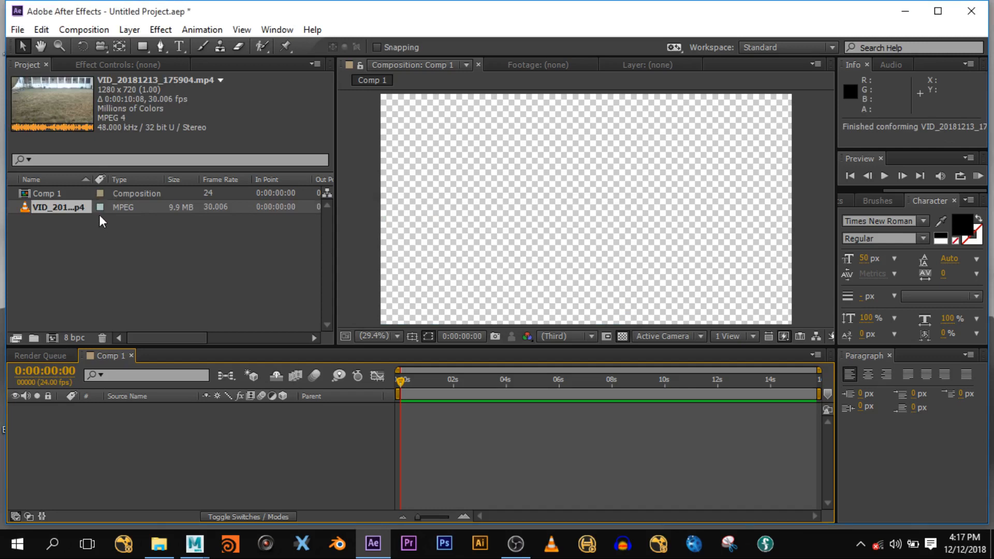
- Build a 1280x720, 30.006 fps composition from the VID_20181213_175904 footage
{"action": "left_click_drag", "start_coordinate": [61, 214], "coordinate": [54, 338]}
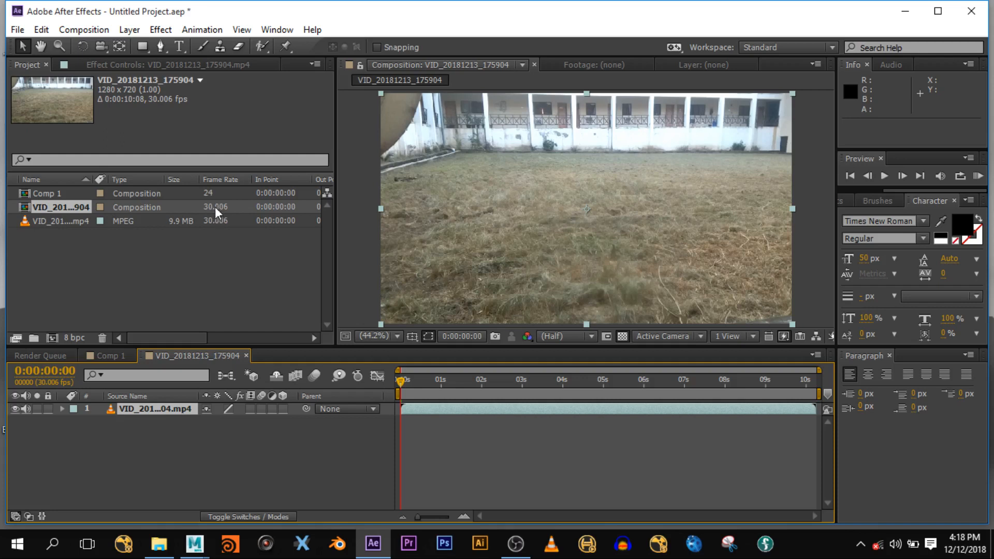
{"action": "left_click", "coordinate": [319, 449]}
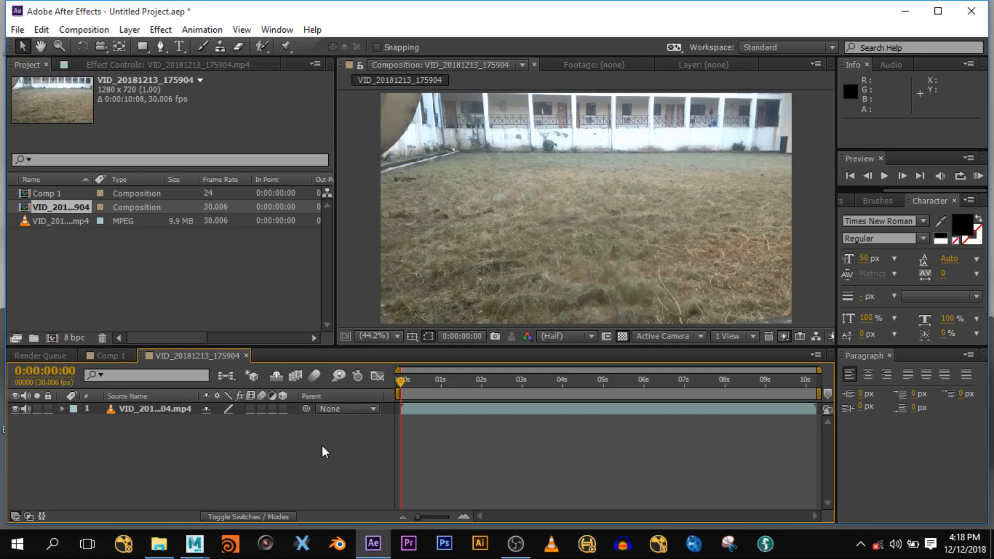
{"action": "key", "text": "ctrl+k"}
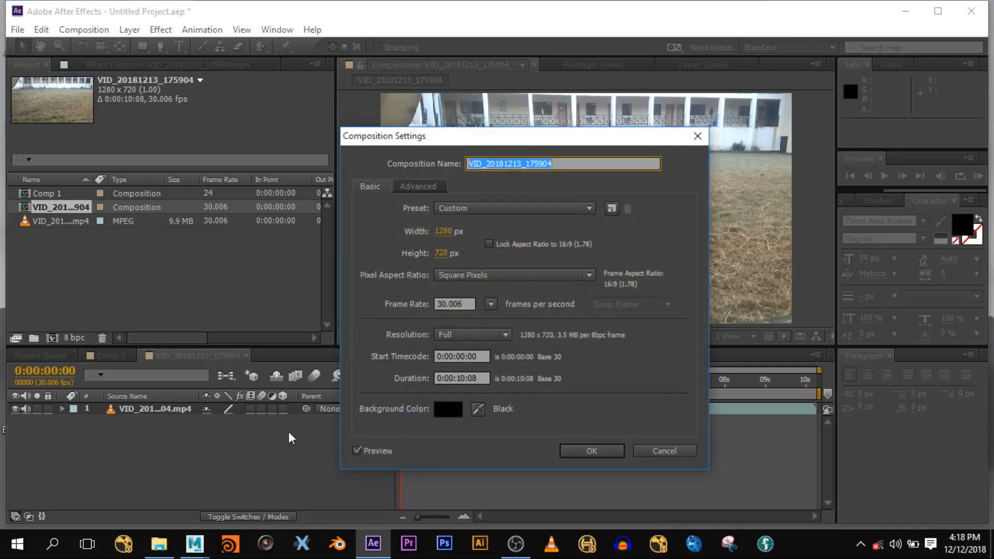
- Change the composition's frame rate to 24 fps and add it to the Render Queue
{"action": "left_click", "coordinate": [487, 305]}
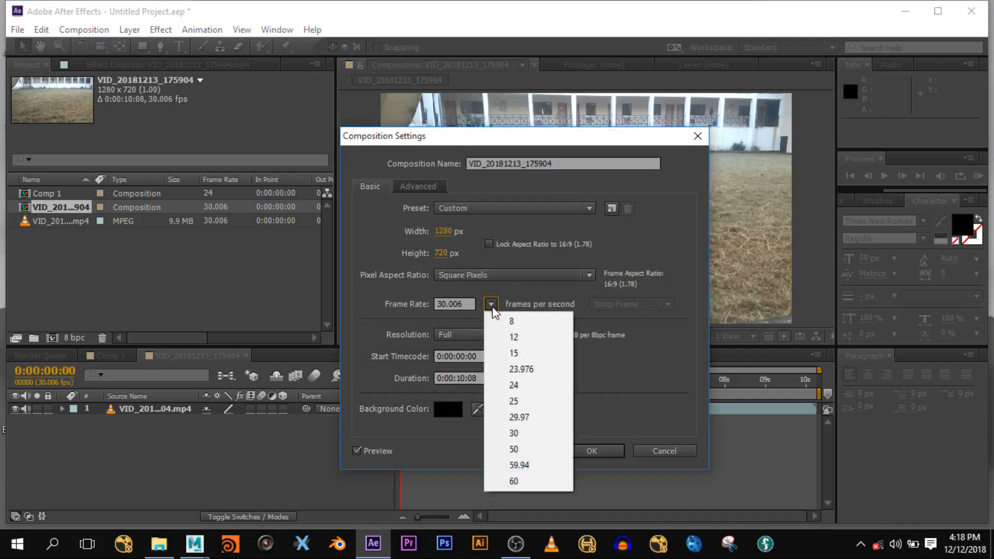
{"action": "left_click", "coordinate": [522, 384]}
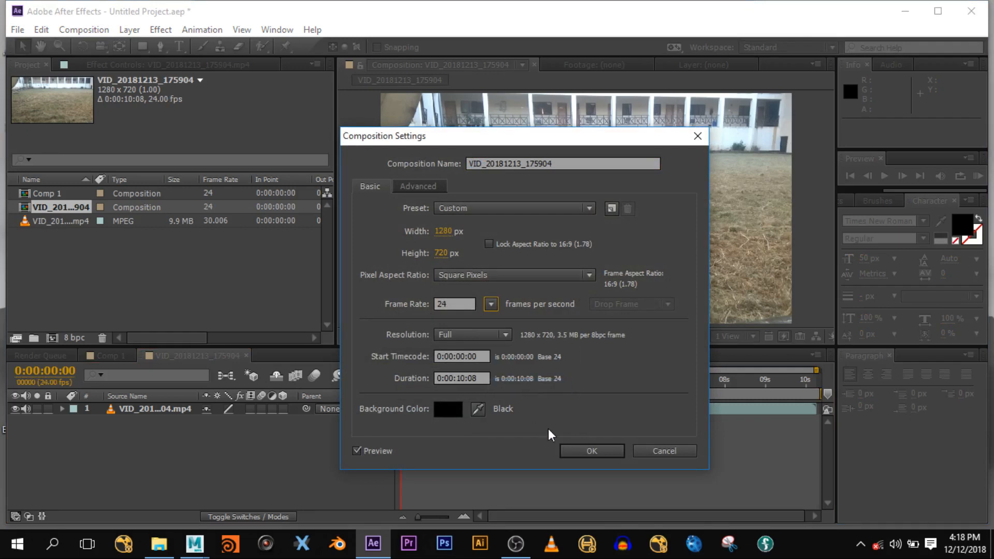
{"action": "left_click", "coordinate": [576, 448]}
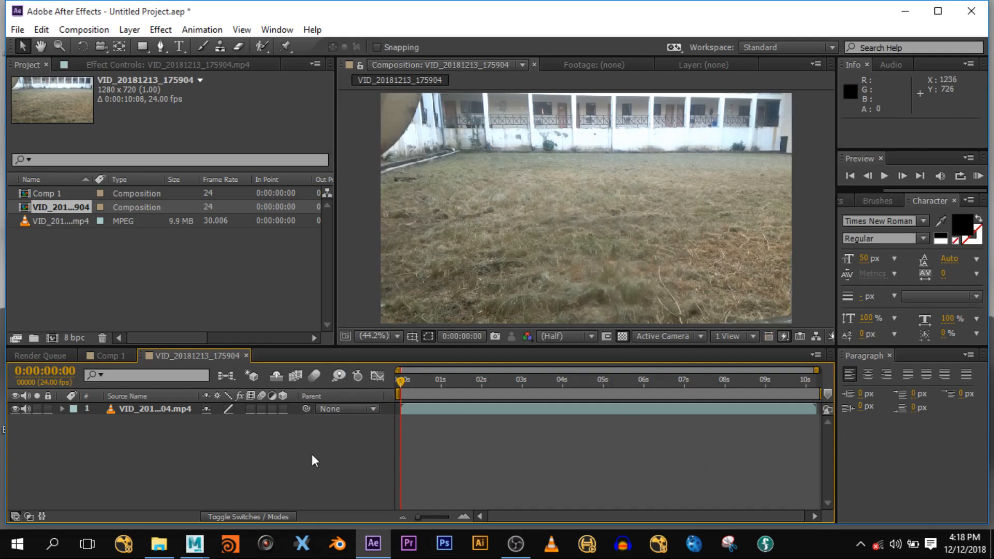
{"action": "key", "text": "ctrl+m"}
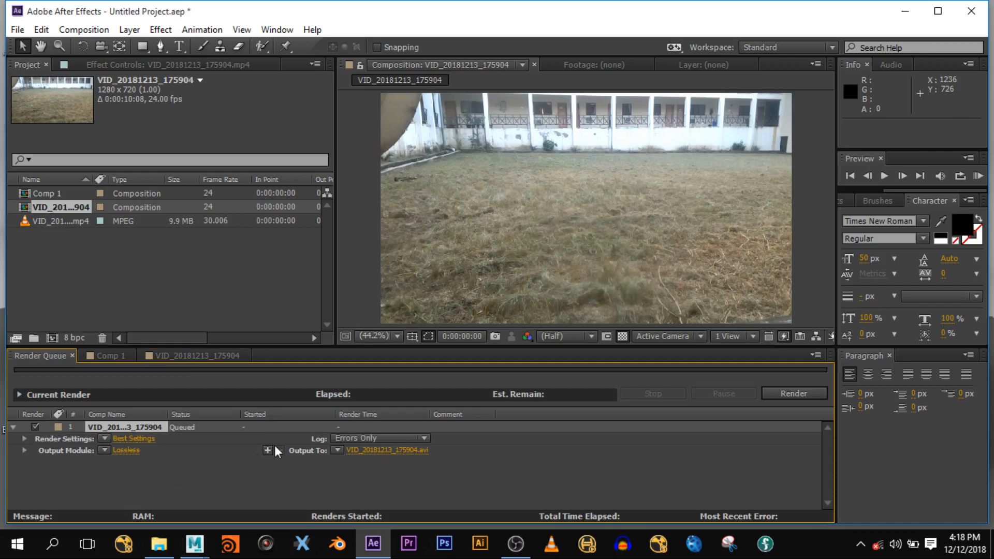
- Switch the render output module from Lossless AVI to JPEG Sequence
{"action": "left_click", "coordinate": [129, 450]}
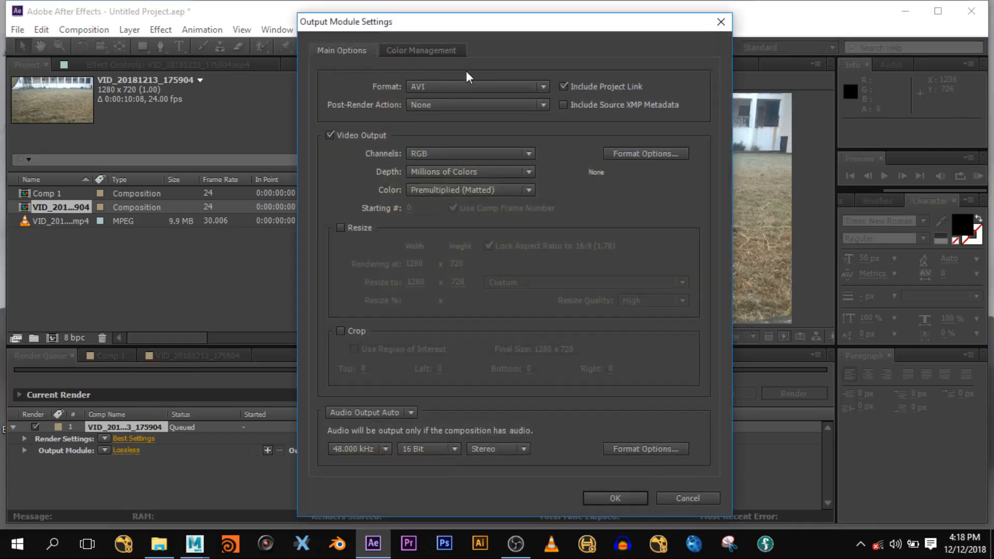
{"action": "left_click", "coordinate": [469, 87]}
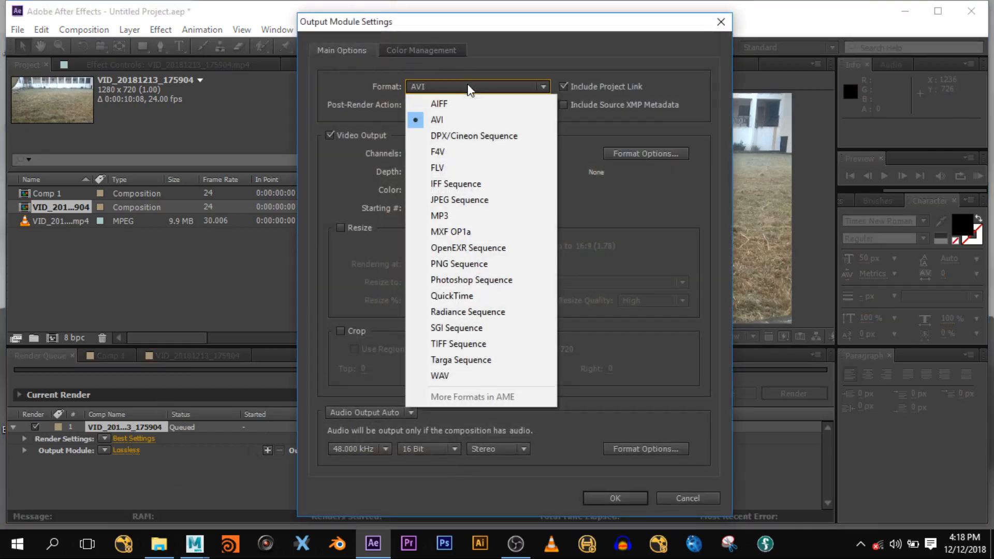
{"action": "left_click", "coordinate": [477, 201]}
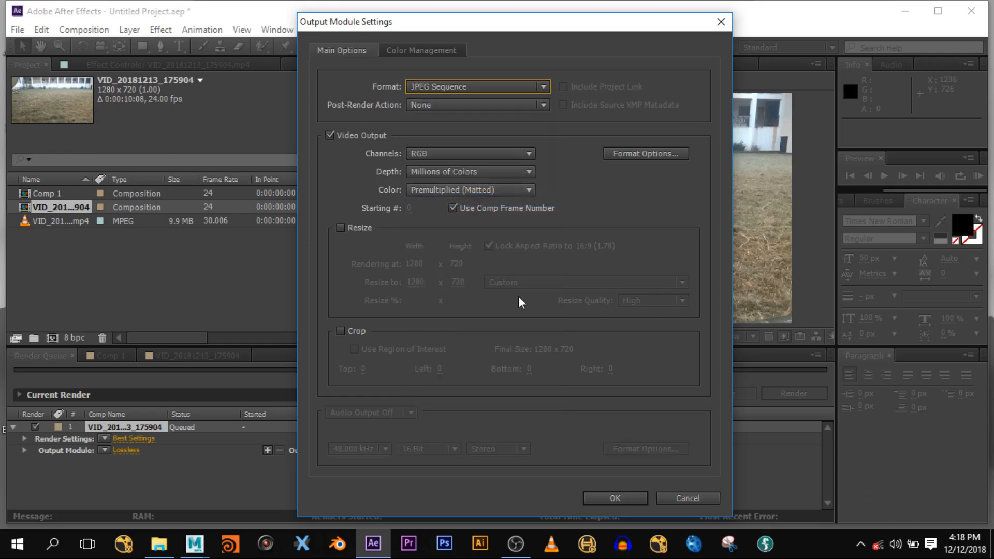
{"action": "left_click", "coordinate": [630, 495]}
- Create a new 'cgi class' folder on the Desktop as the render destination
{"action": "left_click", "coordinate": [358, 451]}
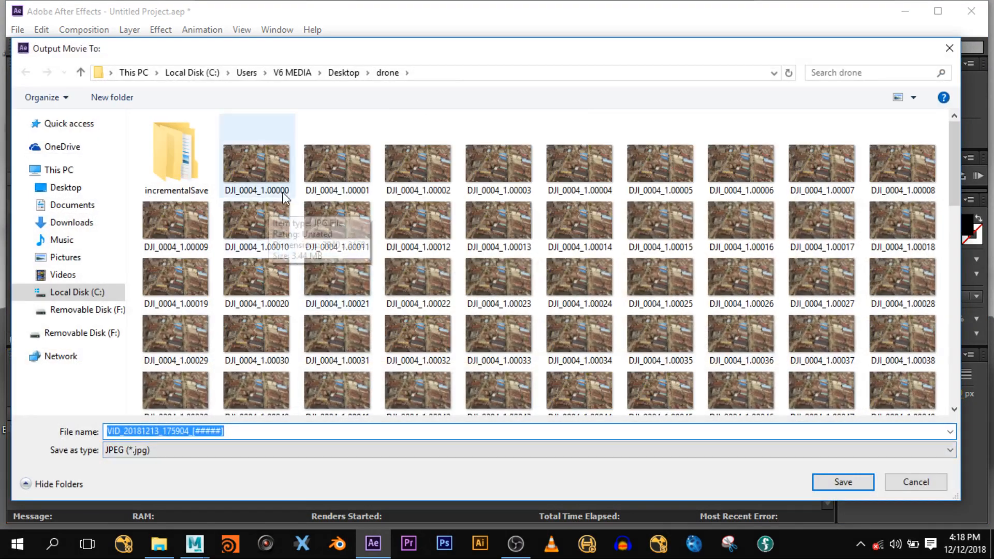
{"action": "left_click", "coordinate": [344, 73]}
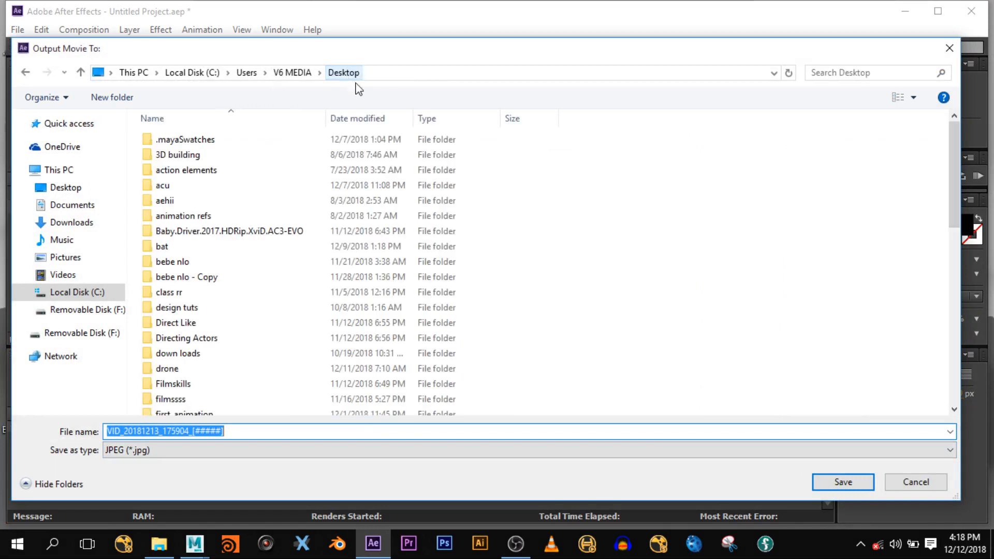
{"action": "right_click", "coordinate": [658, 202]}
{"action": "mouse_move", "coordinate": [711, 350]}
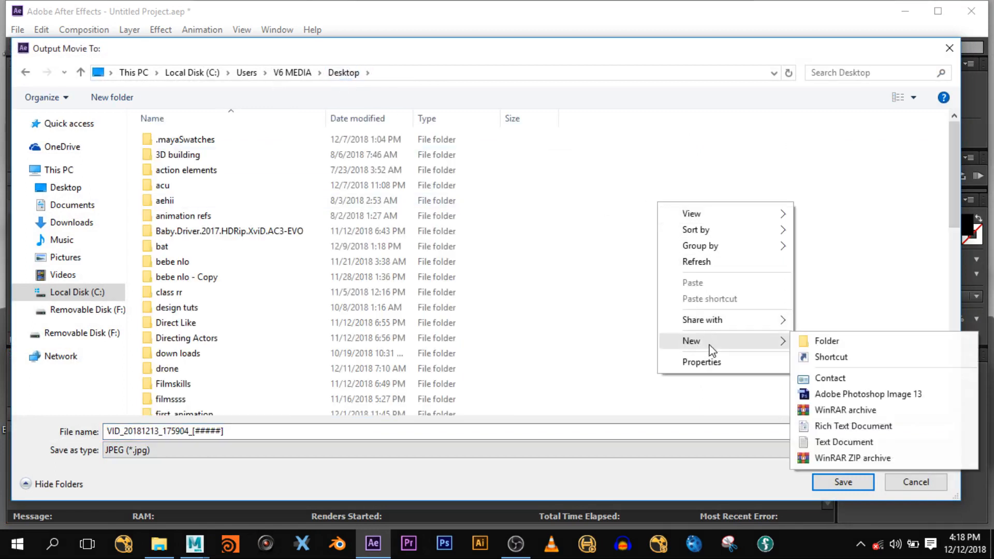
{"action": "left_click", "coordinate": [823, 339]}
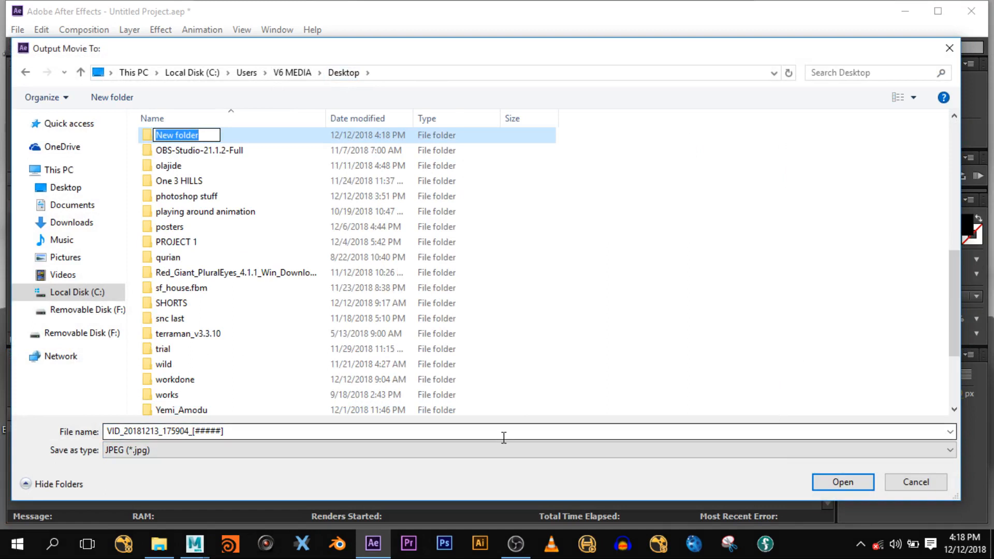
{"action": "type", "text": "cgi"}
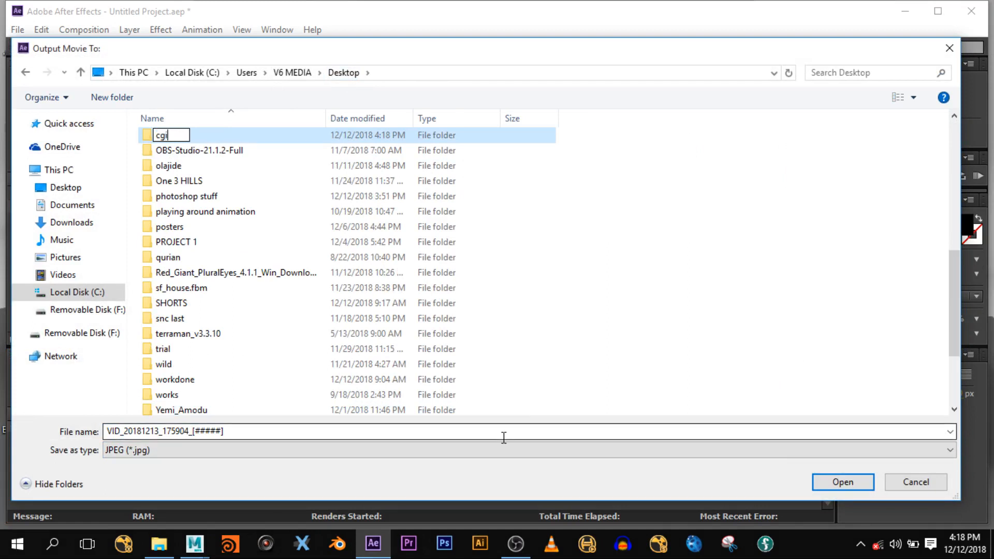
{"action": "type", "text": " class"}
{"action": "key", "text": "Return"}
{"action": "key", "text": "Return"}
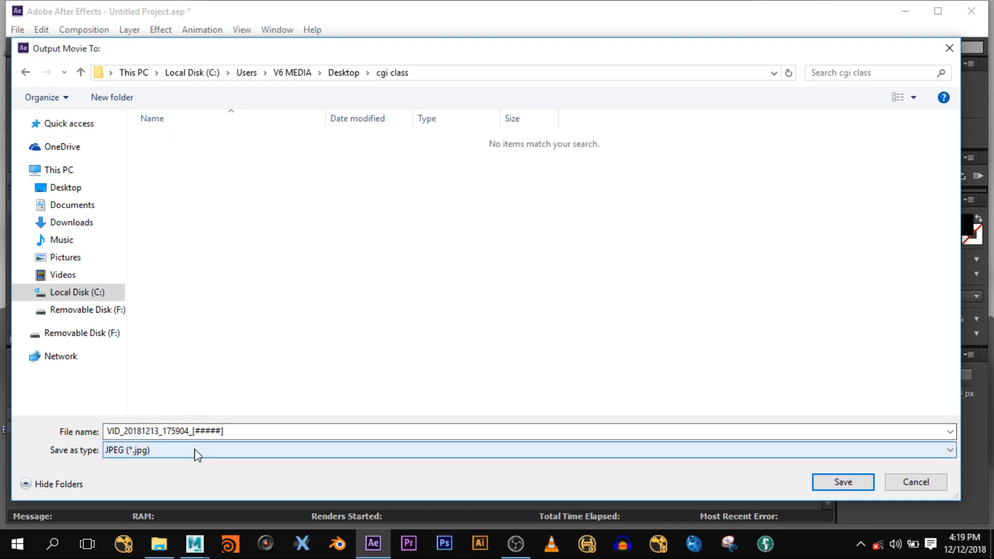
- Rename the output to VID_20181213_175904.[#####], replacing the underscore with a dot, and save
{"action": "left_click", "coordinate": [190, 431]}
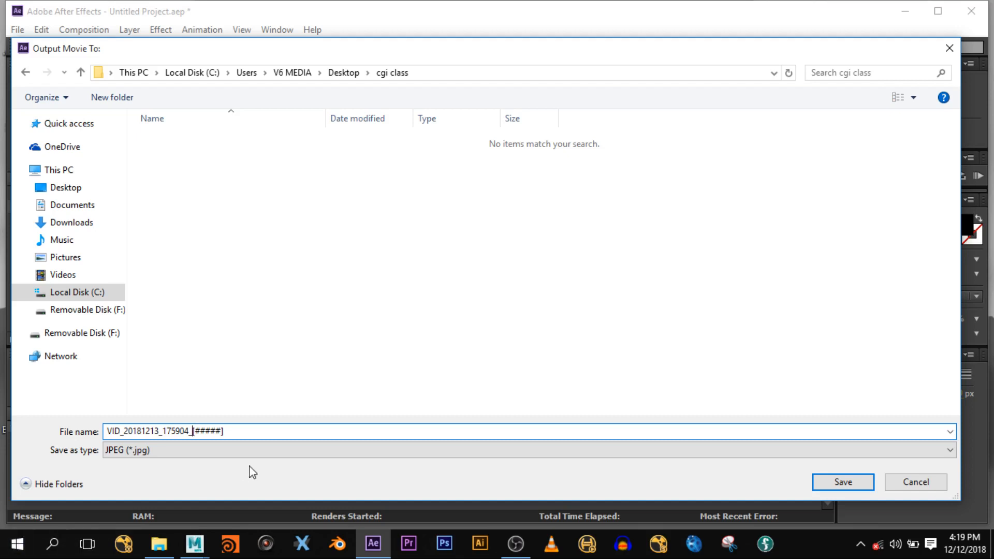
{"action": "key", "text": "BackSpace"}
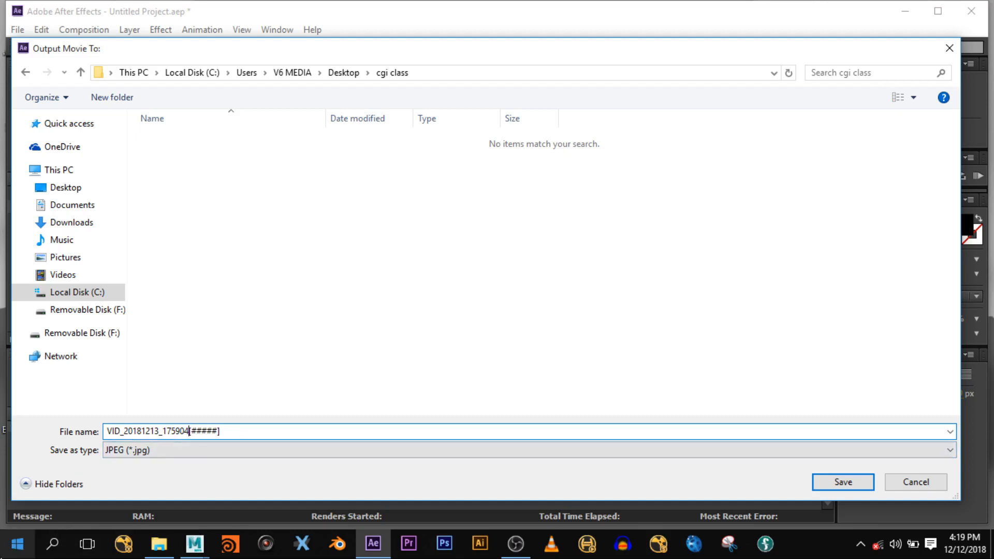
{"action": "type", "text": ","}
{"action": "left_click", "coordinate": [837, 483]}
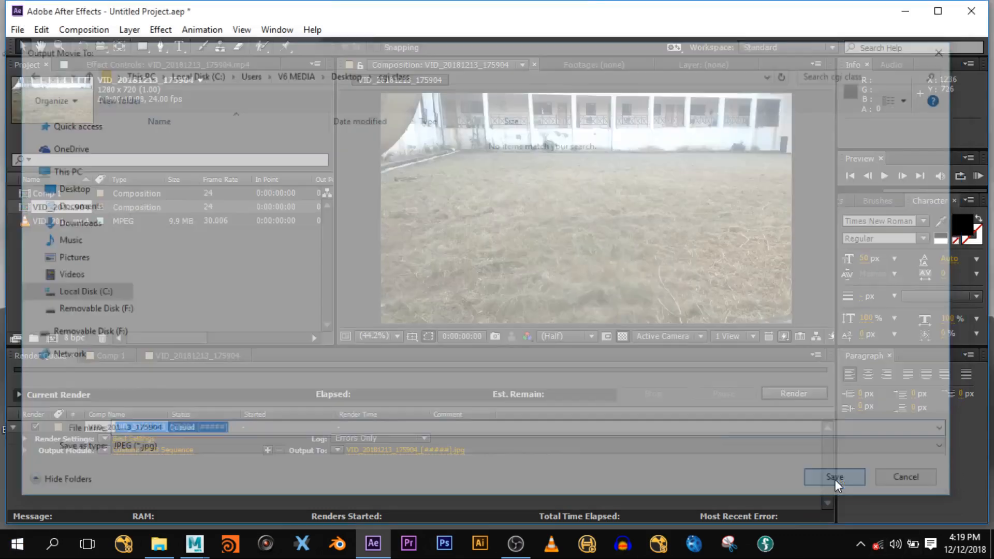
- Shorten the frame padding so output reads VID_20181213_175904.[###].jpg
{"action": "left_click", "coordinate": [434, 448]}
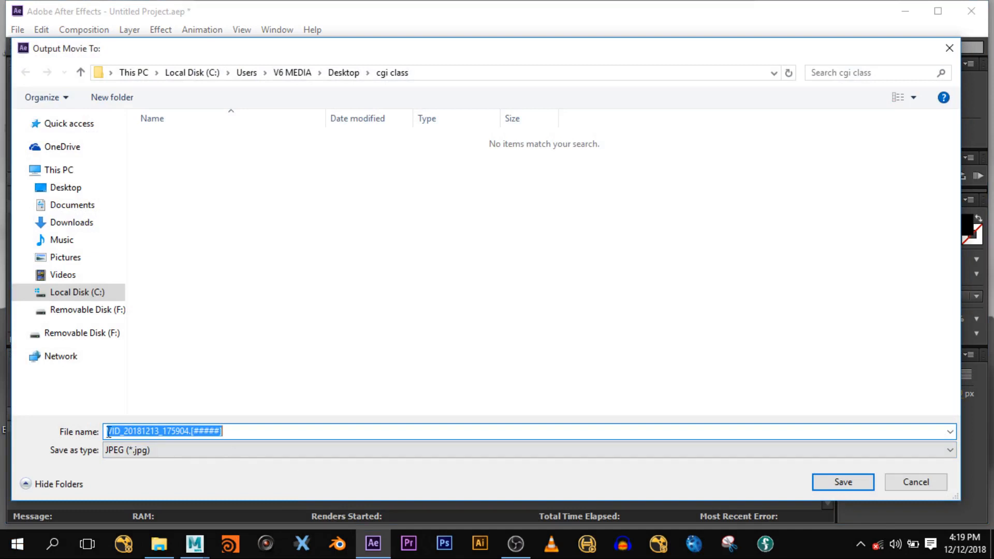
{"action": "left_click", "coordinate": [200, 431]}
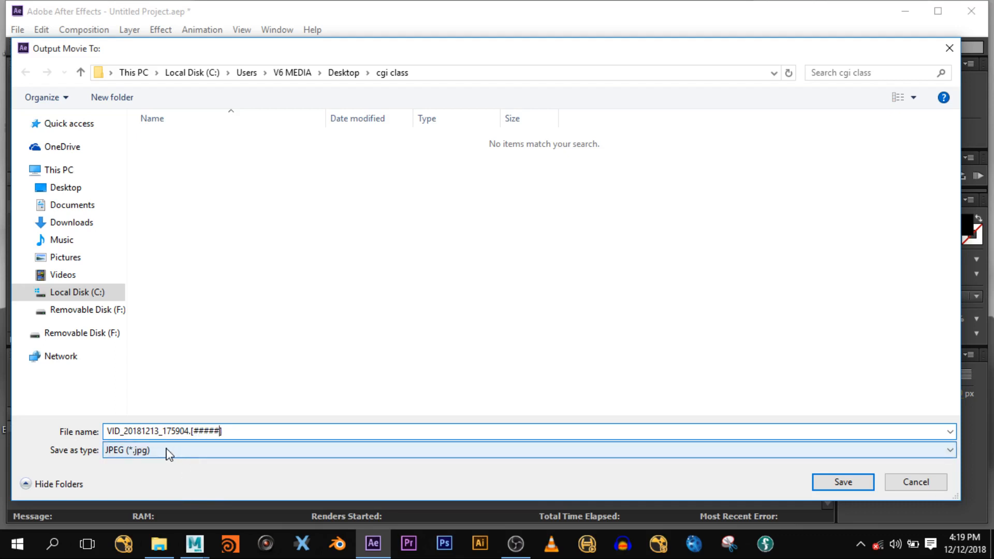
{"action": "key", "text": "BackSpace"}
{"action": "key", "text": "BackSpace"}
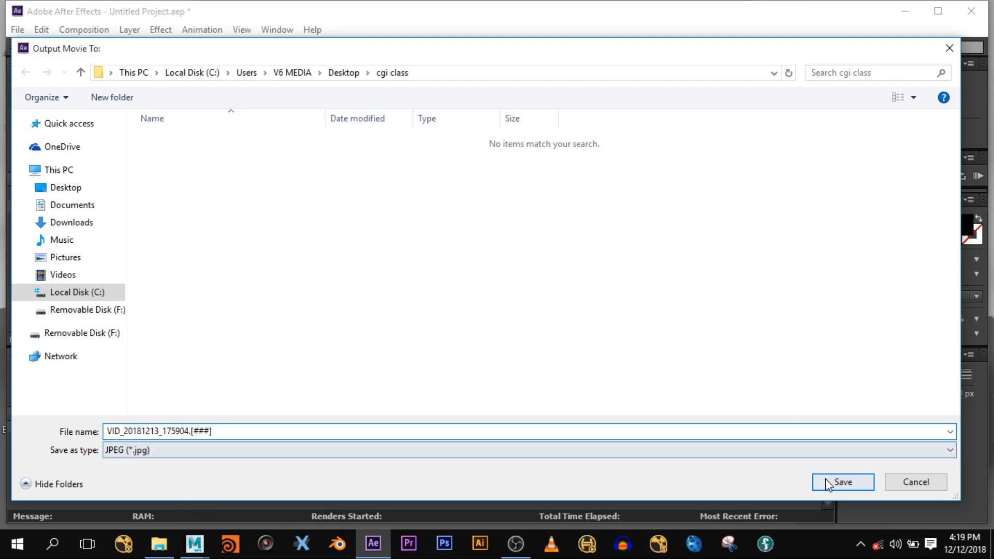
{"action": "left_click", "coordinate": [842, 482]}
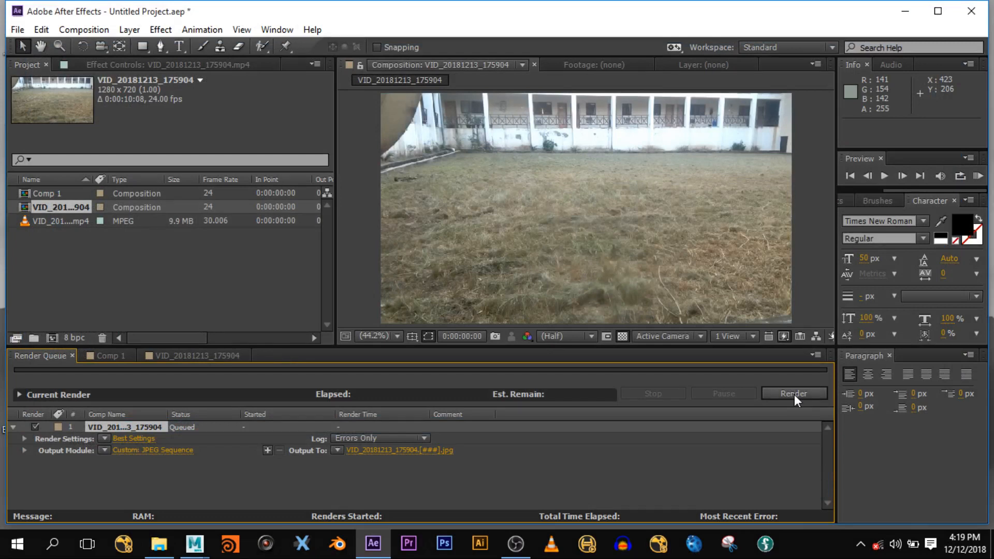
- Start rendering the JPEG sequence and switch over to boujou
{"action": "left_click", "coordinate": [419, 451]}
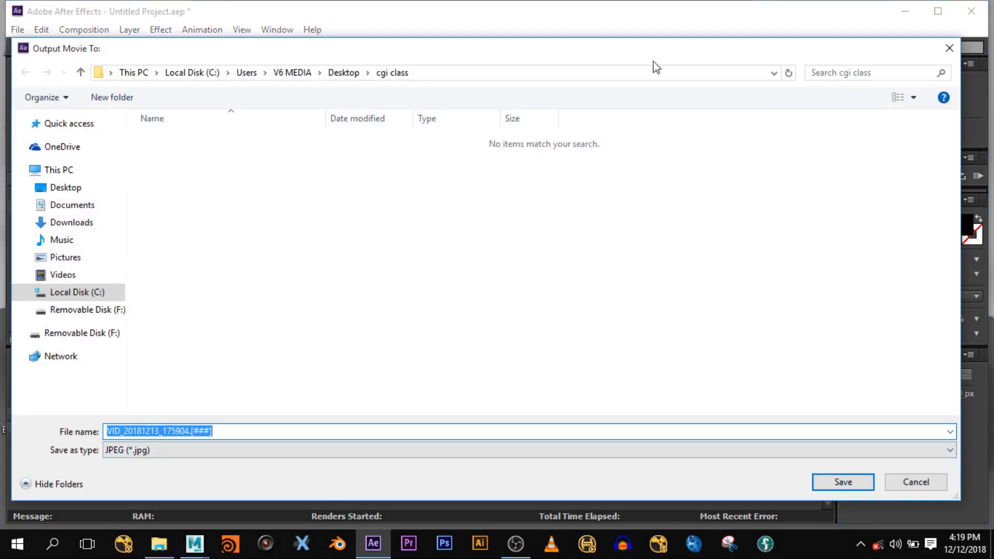
{"action": "left_click", "coordinate": [949, 48]}
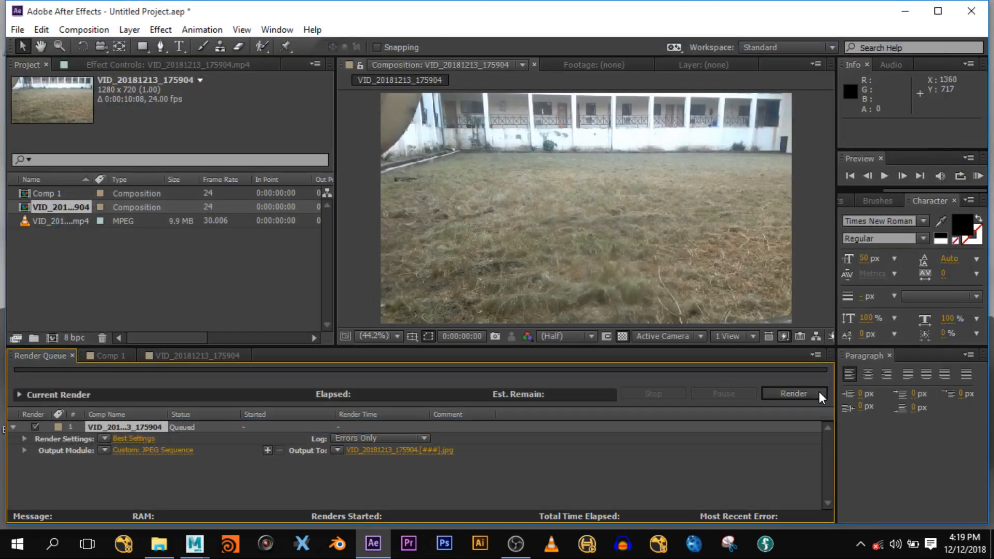
{"action": "left_click", "coordinate": [819, 394]}
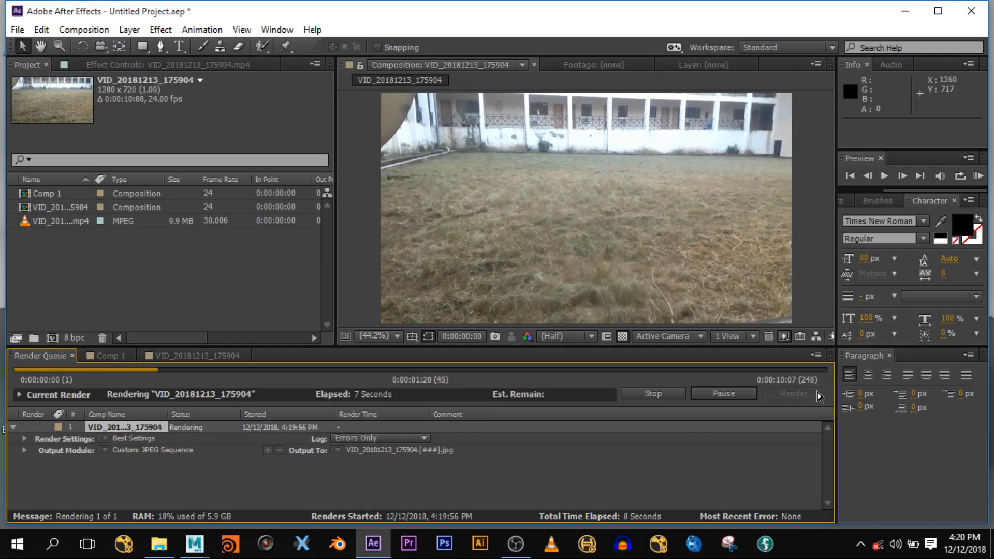
{"action": "left_click", "coordinate": [705, 546]}
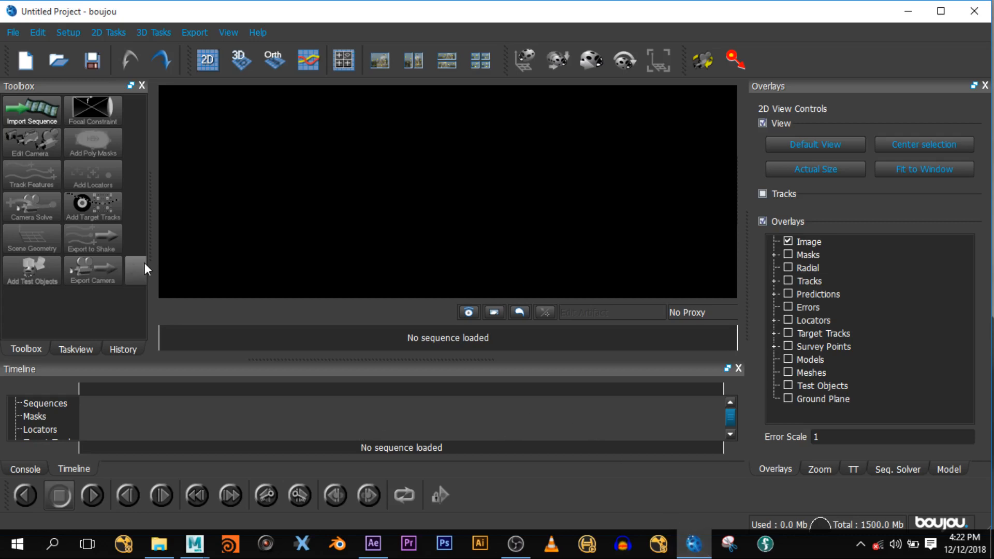
- Open boujou's Import Sequence file browser from the Toolbox
{"action": "left_click", "coordinate": [50, 120]}
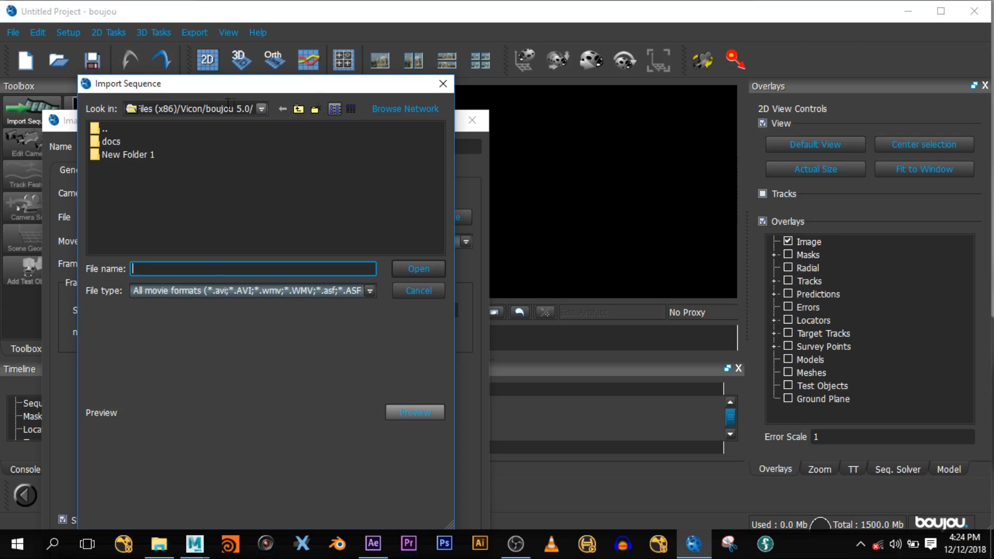
- Load VID_20181213_175904.000.jpg from Desktop > cgi class as the image sequence
{"action": "left_click", "coordinate": [257, 108]}
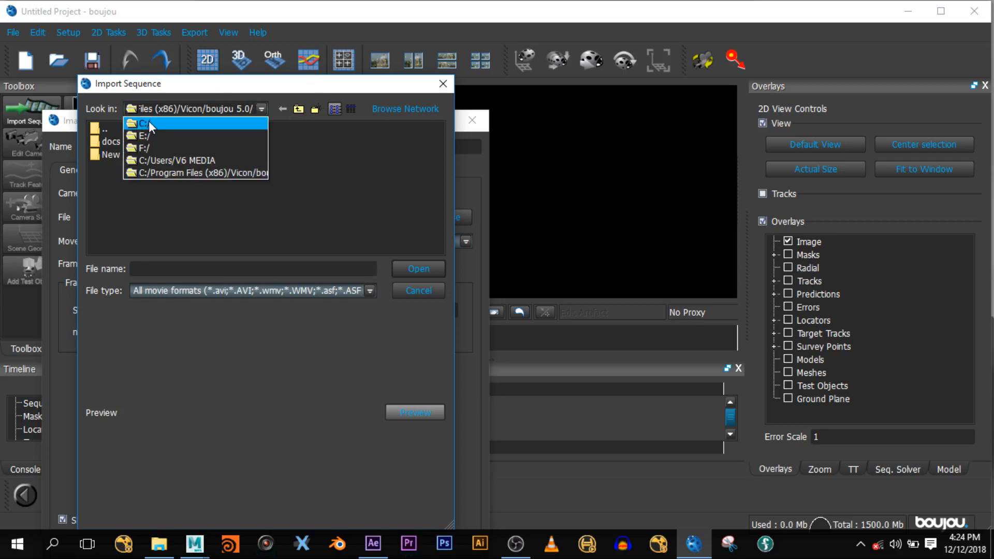
{"action": "left_click", "coordinate": [164, 161]}
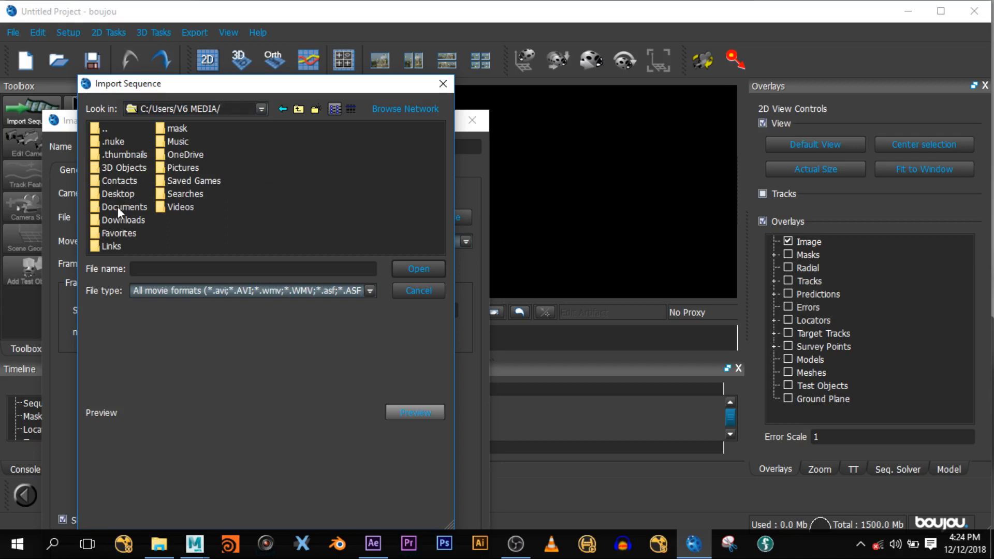
{"action": "left_click", "coordinate": [120, 194]}
{"action": "double_click", "coordinate": [119, 194]}
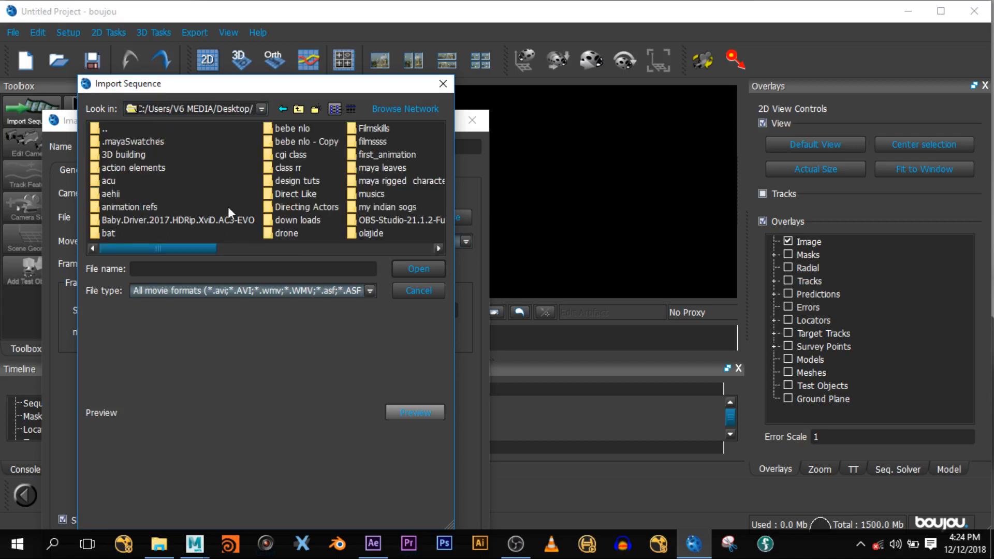
{"action": "left_click", "coordinate": [301, 166]}
{"action": "left_click", "coordinate": [299, 155]}
{"action": "double_click", "coordinate": [299, 154]}
{"action": "left_click", "coordinate": [120, 141]}
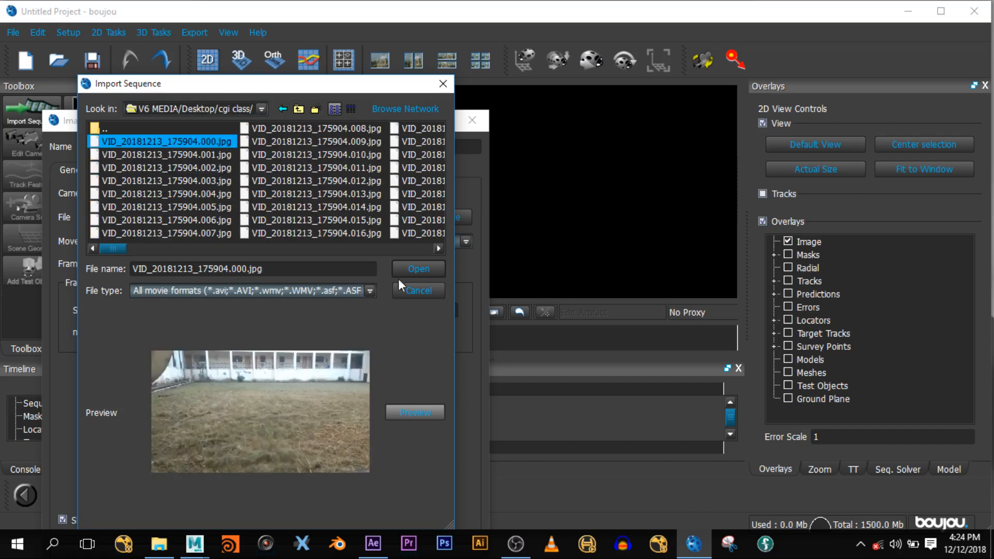
{"action": "left_click", "coordinate": [406, 265]}
{"action": "left_click_drag", "start_coordinate": [207, 123], "coordinate": [309, 78]}
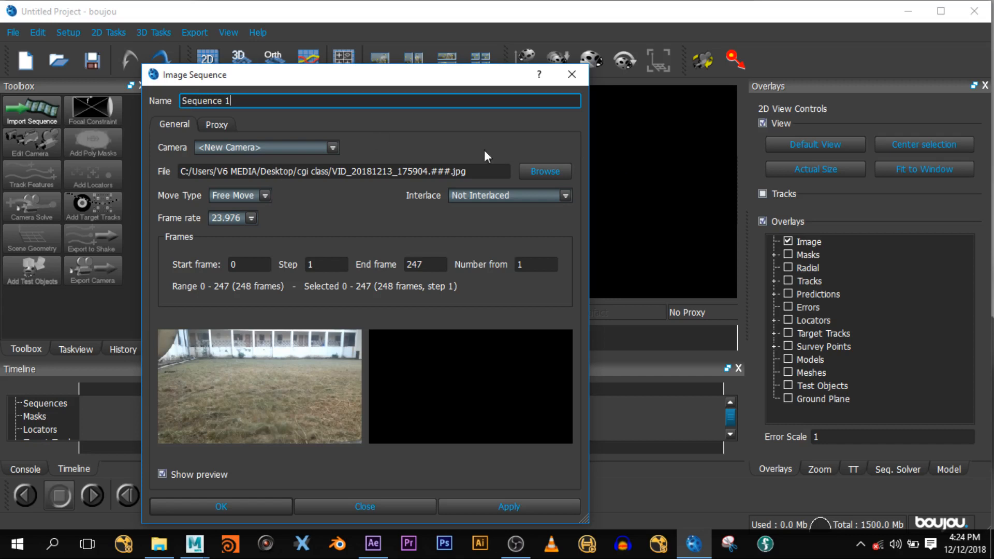
- Change Sequence 1's frame rate from 23.976 to 24 fps and apply the settings
{"action": "left_click", "coordinate": [243, 220]}
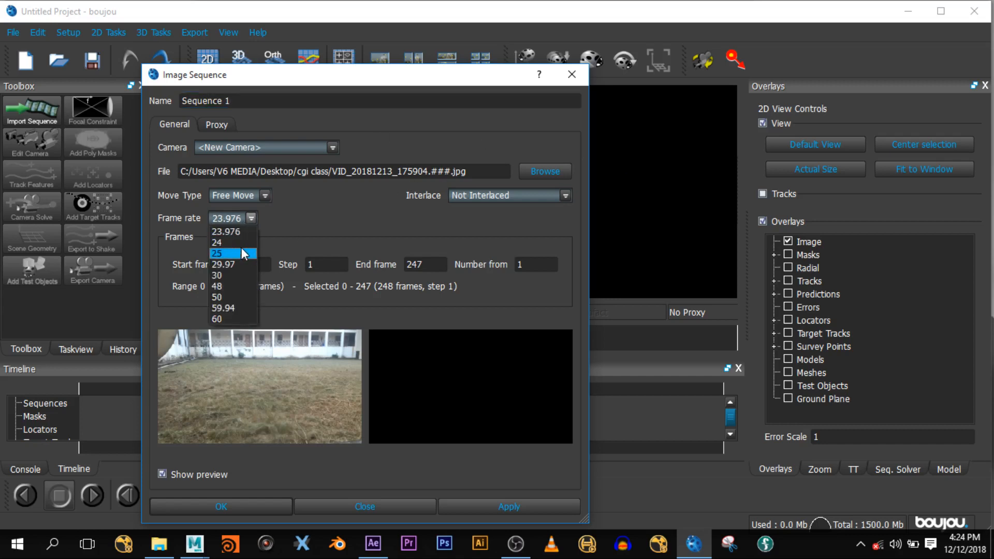
{"action": "left_click", "coordinate": [238, 238]}
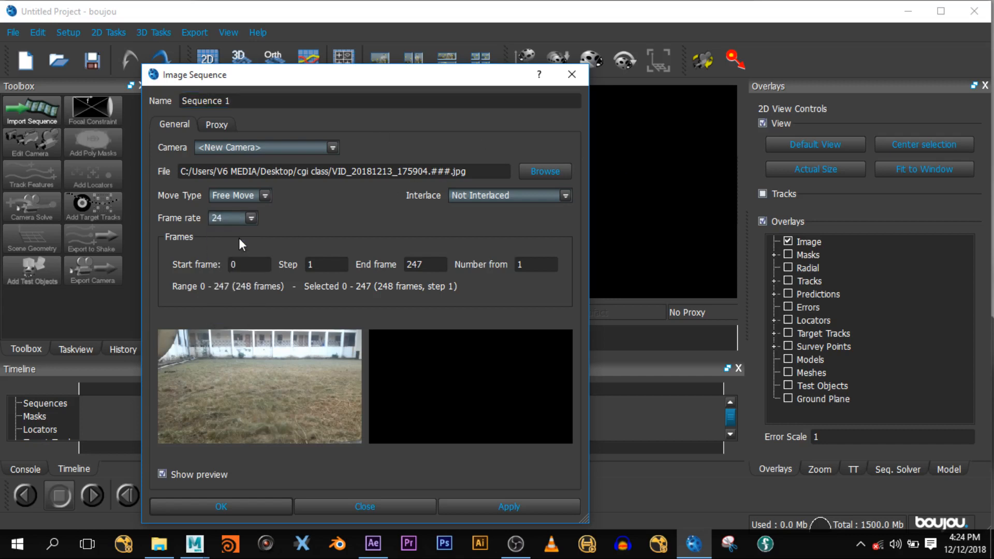
{"action": "left_click", "coordinate": [487, 501]}
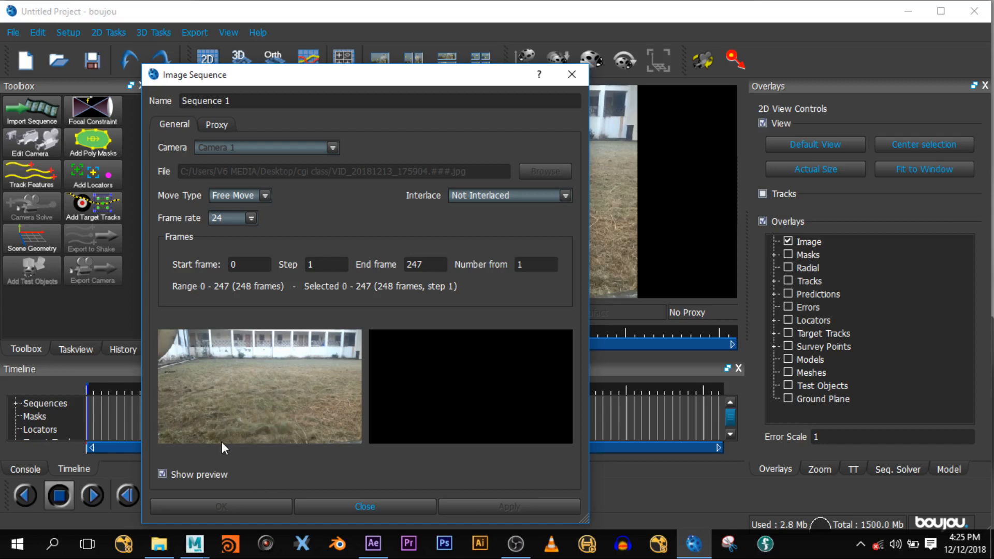
- Review Sequence 1's Step and End frame 247 fields, leave them unchanged, and close the dialog
{"action": "double_click", "coordinate": [429, 272]}
{"action": "left_click", "coordinate": [433, 264]}
{"action": "left_click_drag", "start_coordinate": [440, 265], "coordinate": [404, 265]}
{"action": "key", "text": "shift+Tab"}
{"action": "left_click_drag", "start_coordinate": [371, 83], "coordinate": [372, 45]}
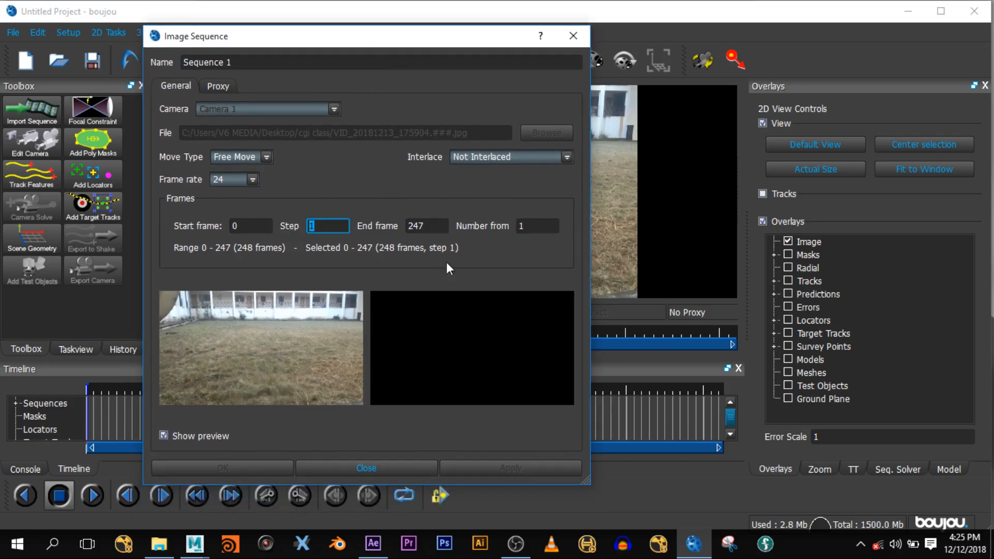
{"action": "key", "text": "Tab"}
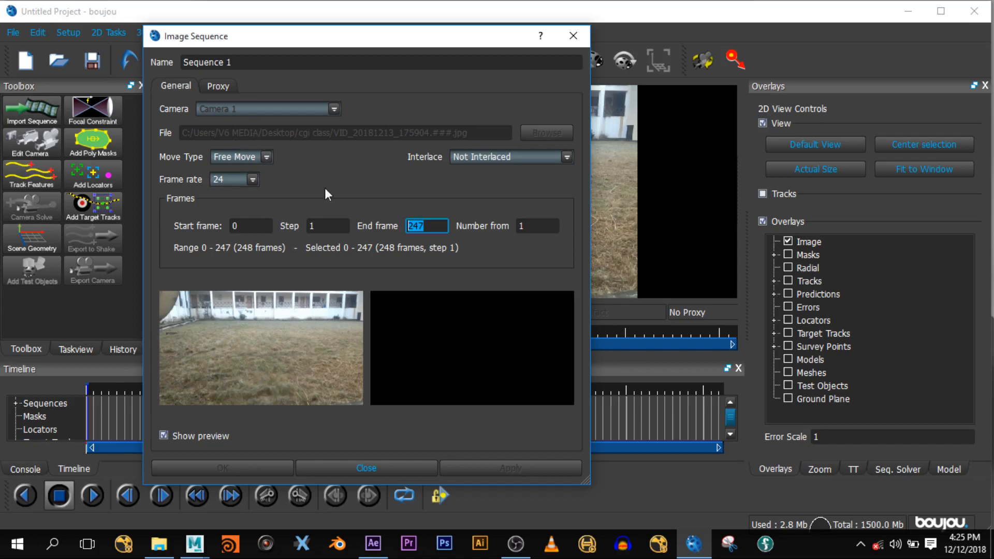
{"action": "left_click", "coordinate": [309, 467]}
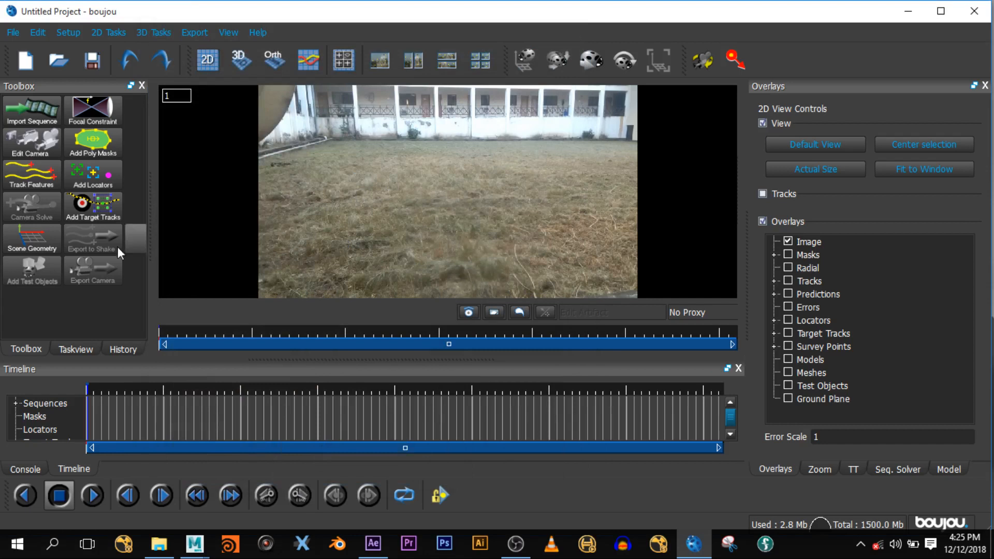
- Run Track Features on Sequence 1 over All frames from the advanced properties
{"action": "left_click", "coordinate": [44, 183]}
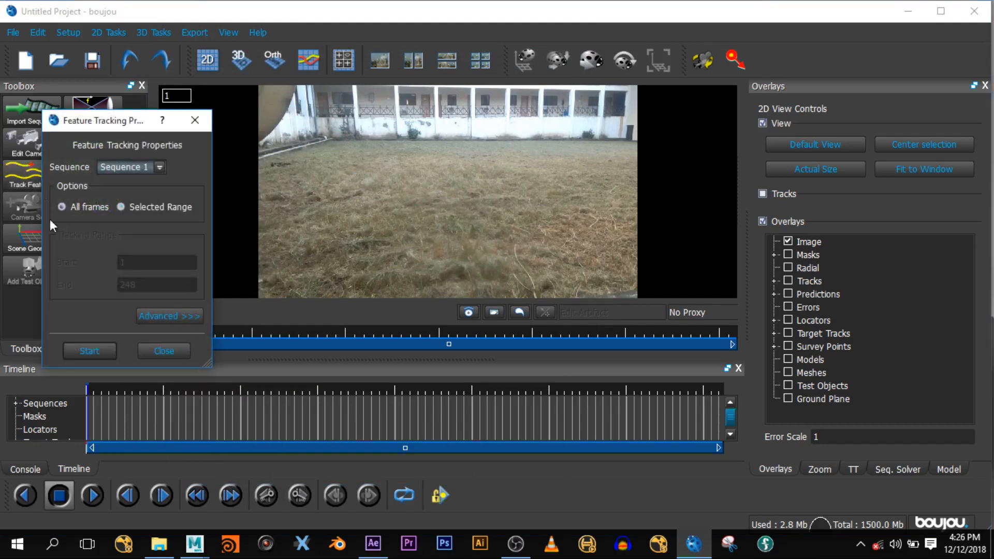
{"action": "left_click", "coordinate": [170, 317]}
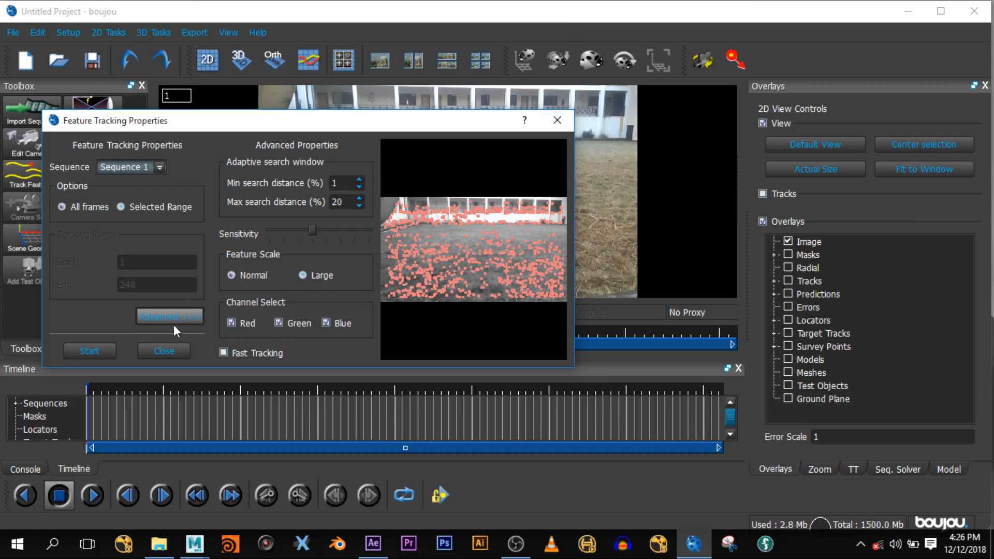
{"action": "left_click", "coordinate": [89, 350]}
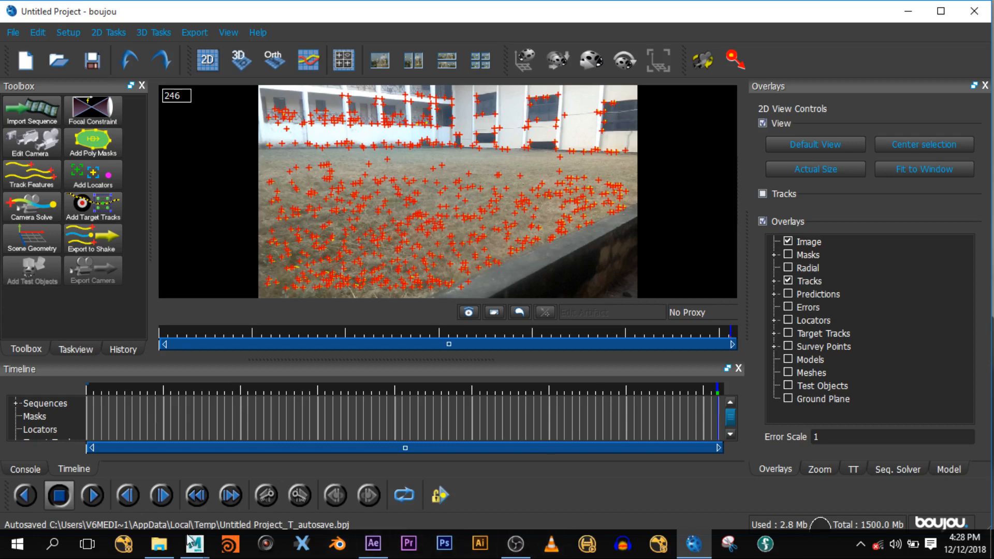
- Once tracking reaches 100%, bring up File Explorer from the taskbar
{"action": "left_click", "coordinate": [159, 543]}
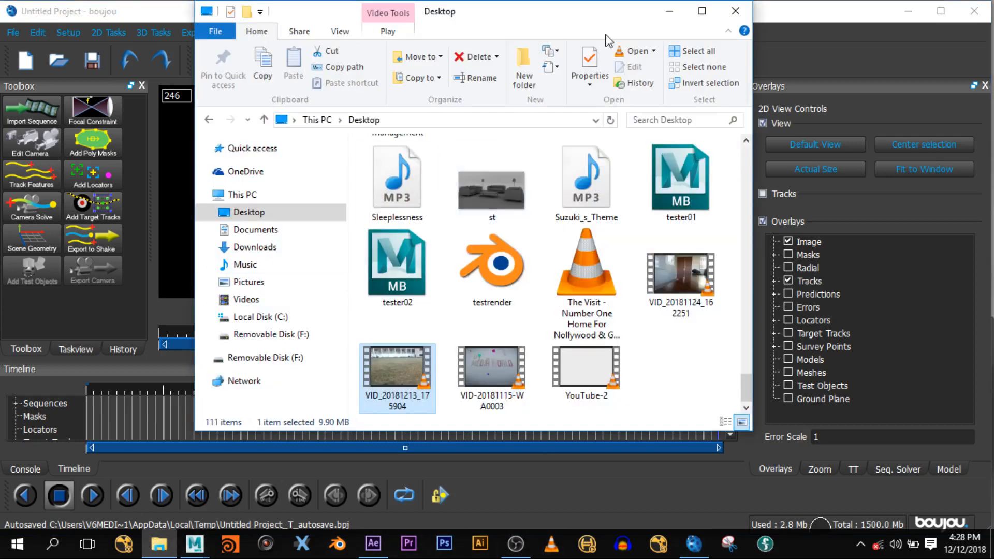
- Maximize Explorer, go into the Desktop's workdone folder and select the wild_track_work video
{"action": "left_click", "coordinate": [702, 11]}
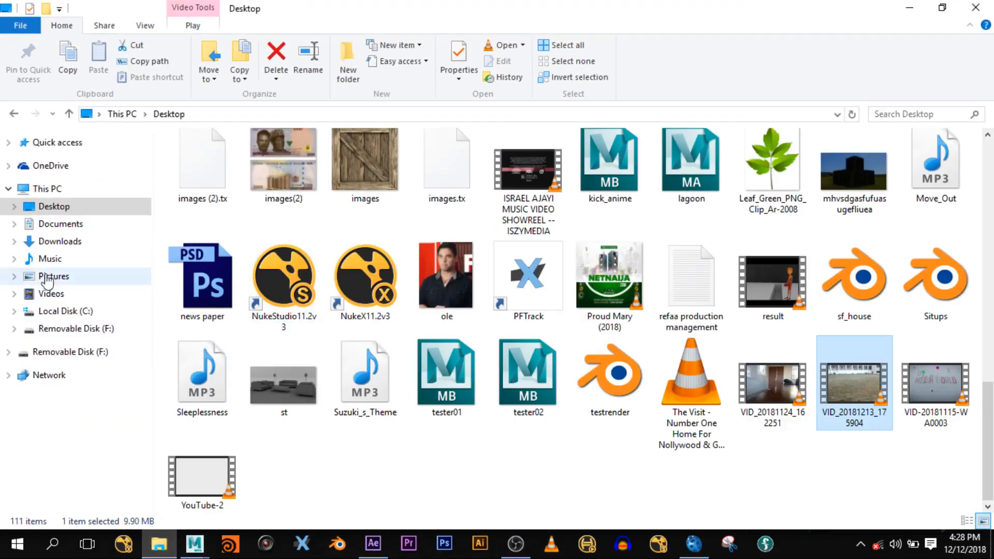
{"action": "left_click", "coordinate": [58, 206]}
{"action": "key", "text": "w"}
{"action": "key", "text": "w"}
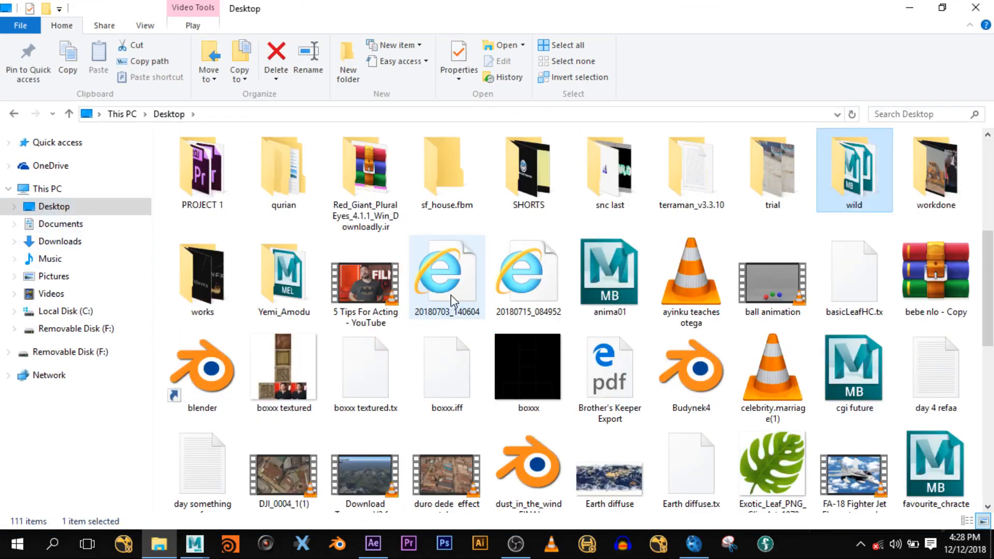
{"action": "double_click", "coordinate": [936, 164]}
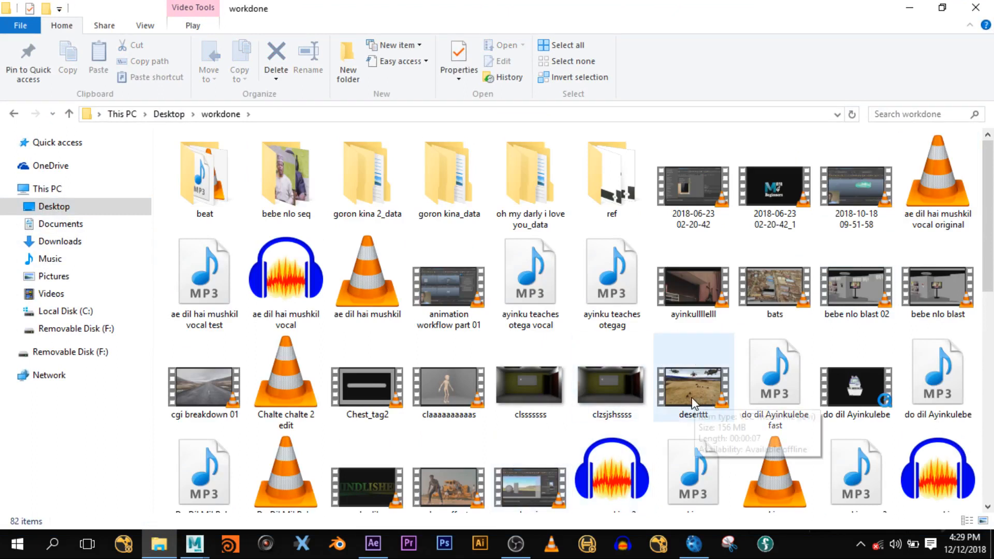
{"action": "scroll", "coordinate": [505, 455], "scroll_direction": "down", "scroll_amount": 2}
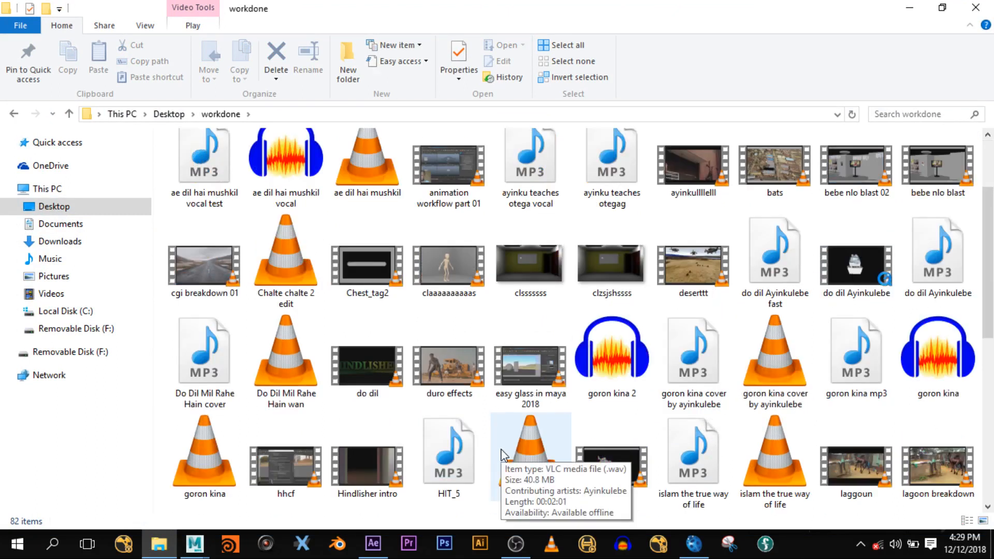
{"action": "scroll", "coordinate": [502, 456], "scroll_direction": "down", "scroll_amount": 3}
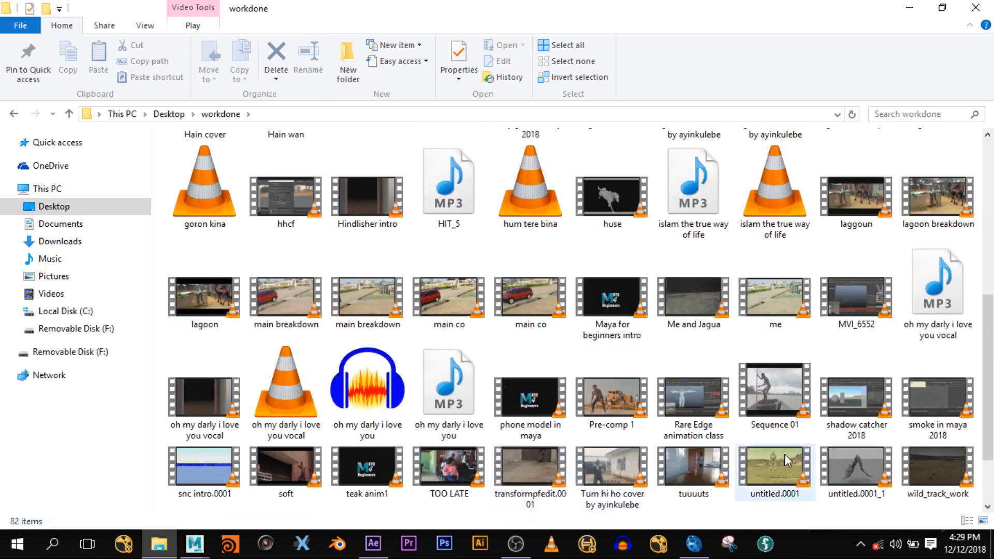
{"action": "left_click", "coordinate": [946, 465]}
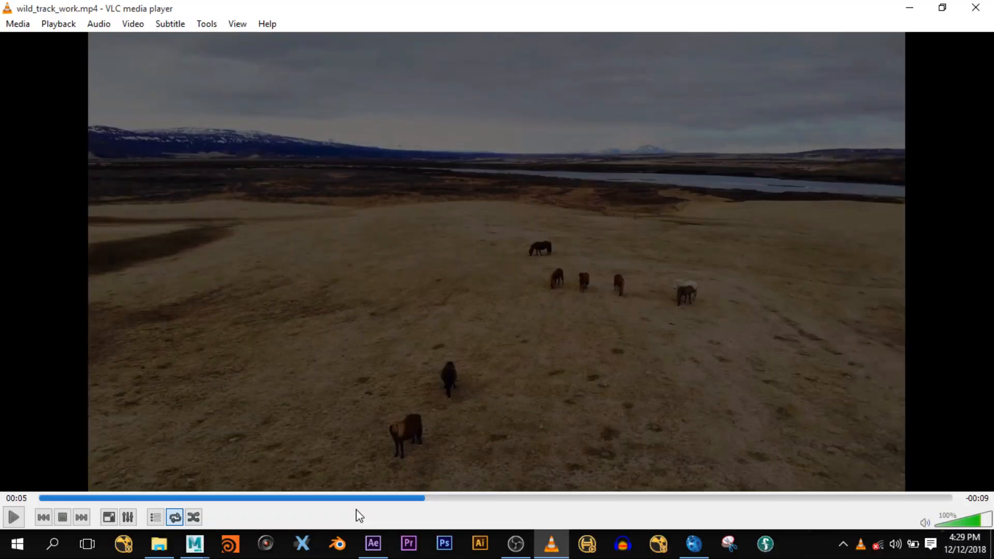
- Play and pause the wild_track_work horse clip, then rewind it to 00:00
{"action": "key", "text": "space"}
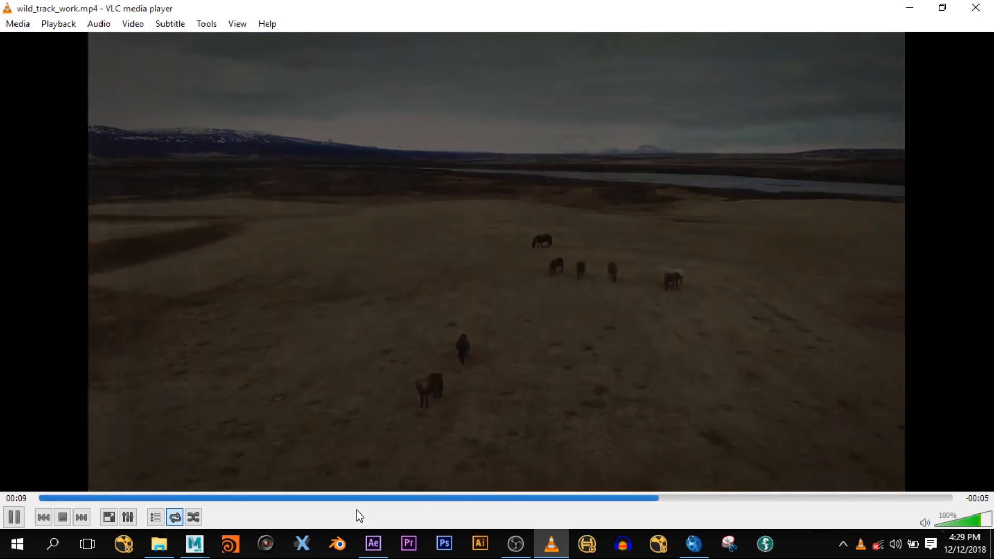
{"action": "key", "text": "space"}
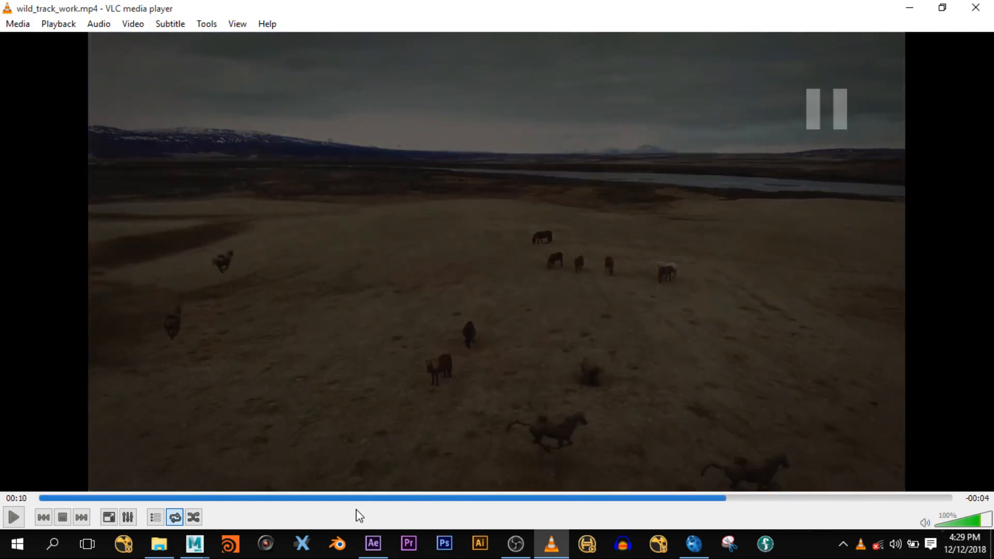
{"action": "key", "text": "space"}
{"action": "key", "text": "space"}
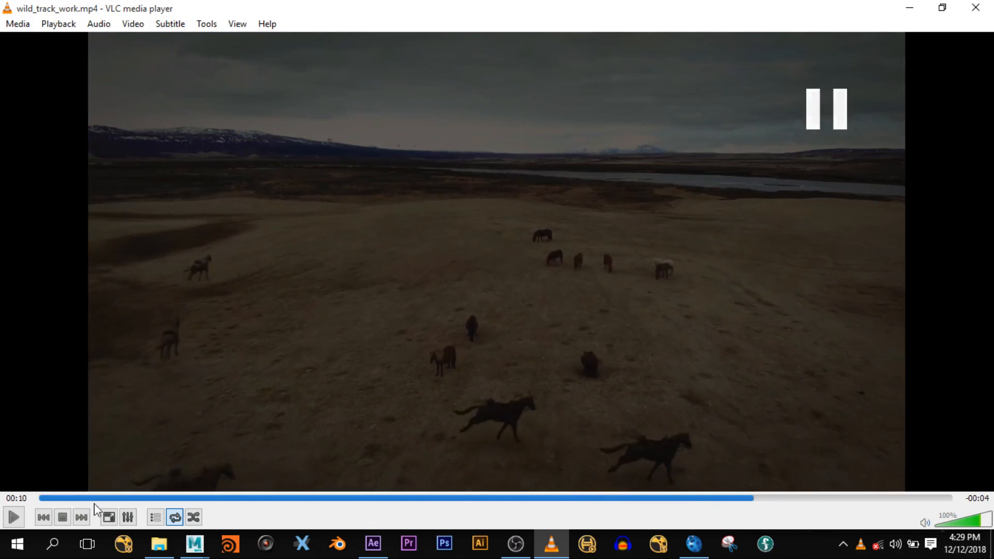
{"action": "left_click", "coordinate": [53, 499]}
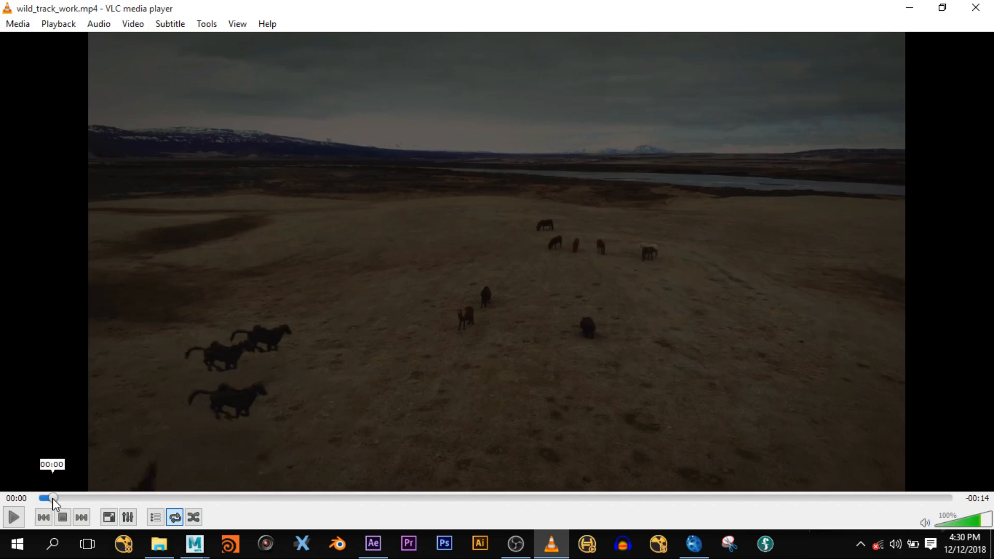
- Play the horse clip through to the end, then exit VLC
{"action": "key", "text": "space"}
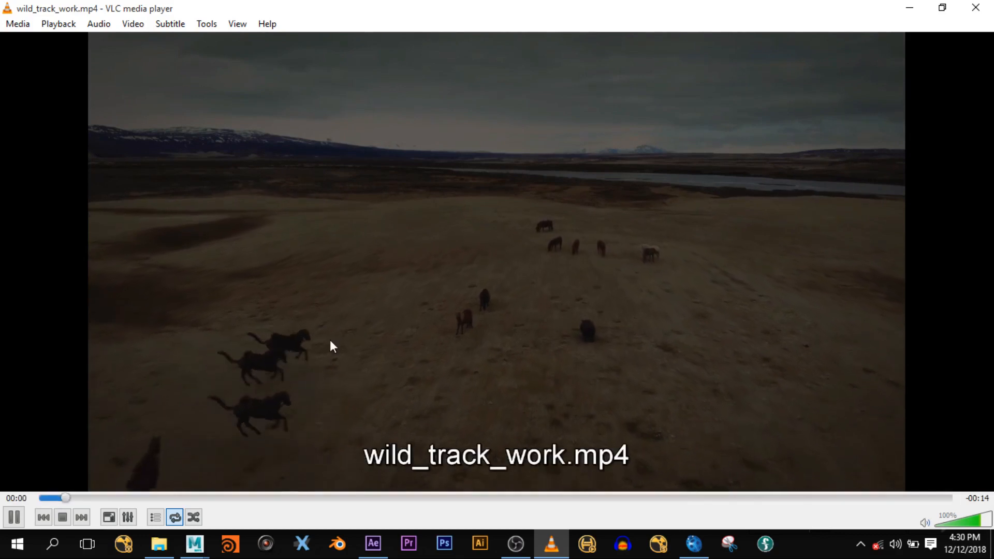
{"action": "left_click", "coordinate": [991, 5]}
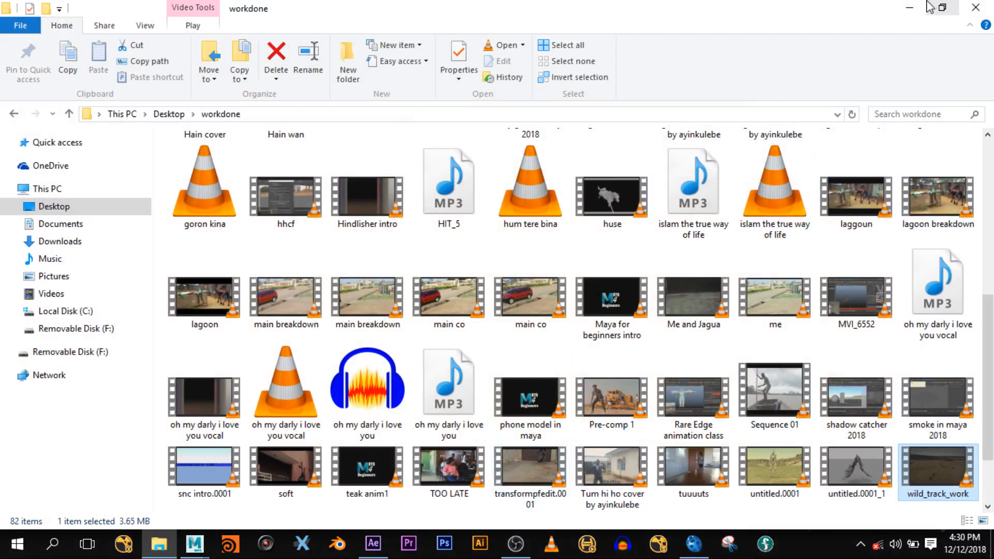
- Minimize Explorer and scrub boujou's tracked footage to frame 248 and back to frame 1
{"action": "left_click", "coordinate": [912, 8]}
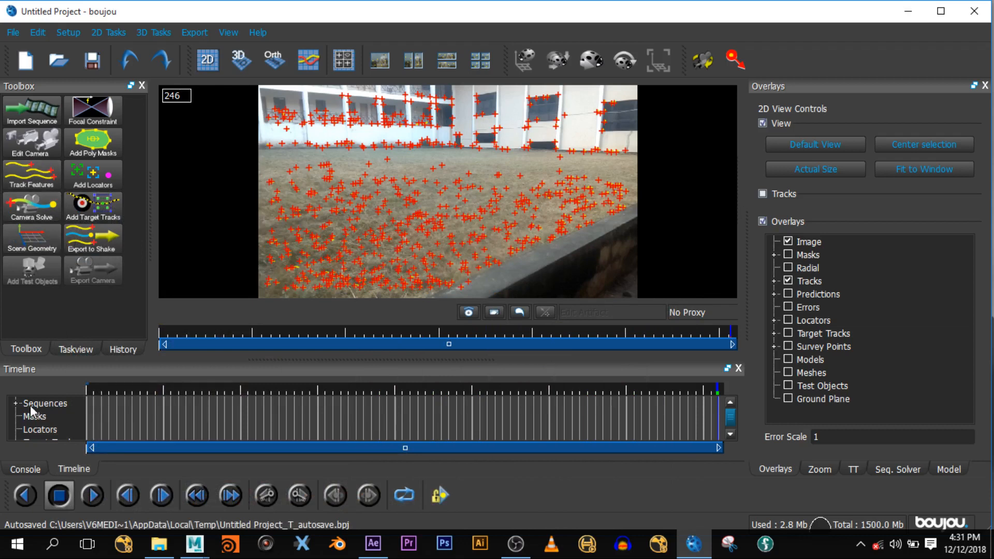
{"action": "left_click_drag", "start_coordinate": [173, 330], "coordinate": [140, 348]}
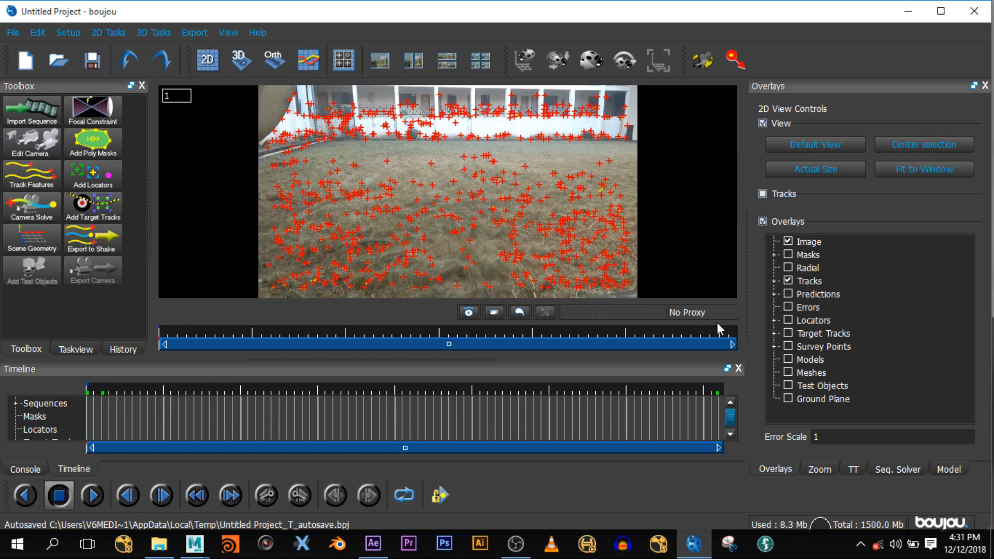
{"action": "left_click", "coordinate": [731, 334]}
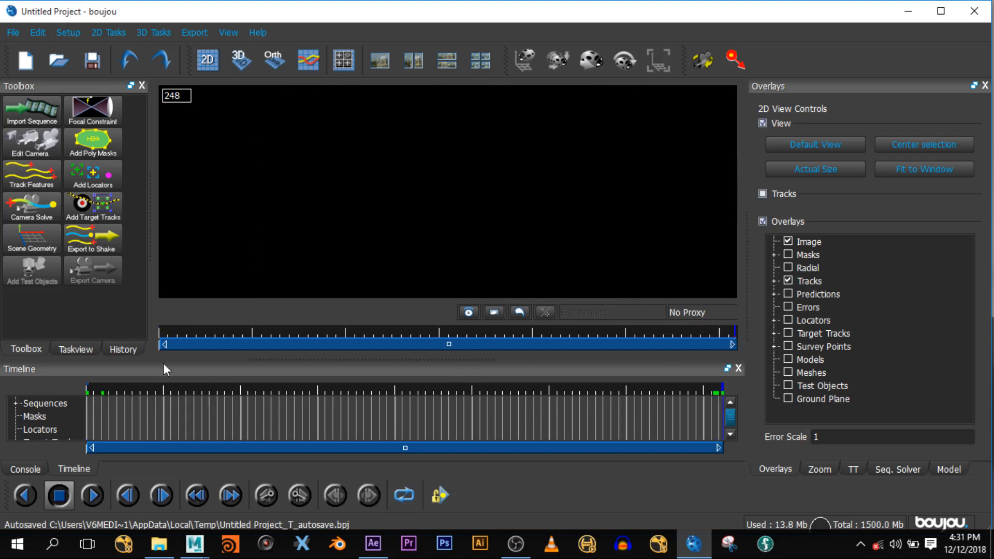
{"action": "left_click_drag", "start_coordinate": [183, 331], "coordinate": [138, 355]}
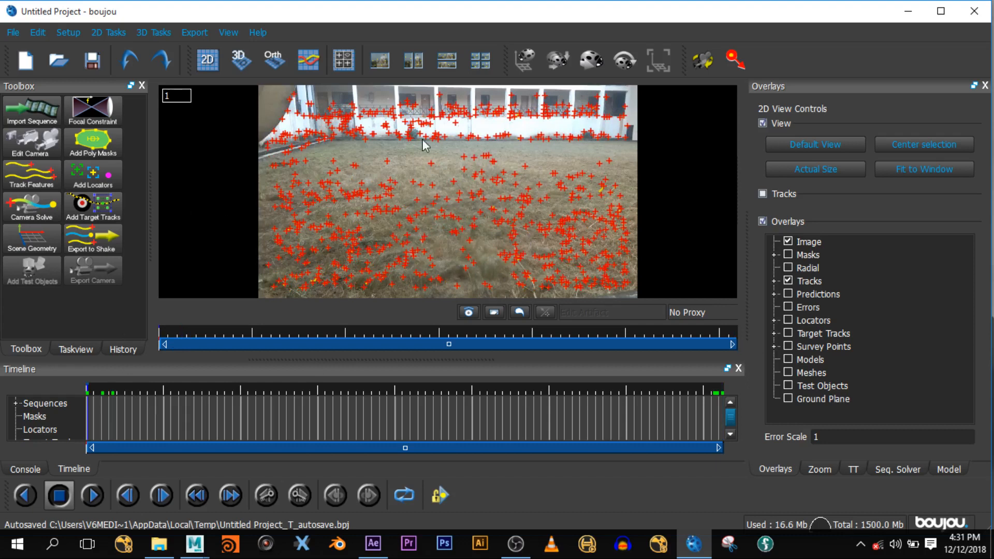
- Start a Camera Solve over All frames of the tracked sequence
{"action": "left_click", "coordinate": [42, 208]}
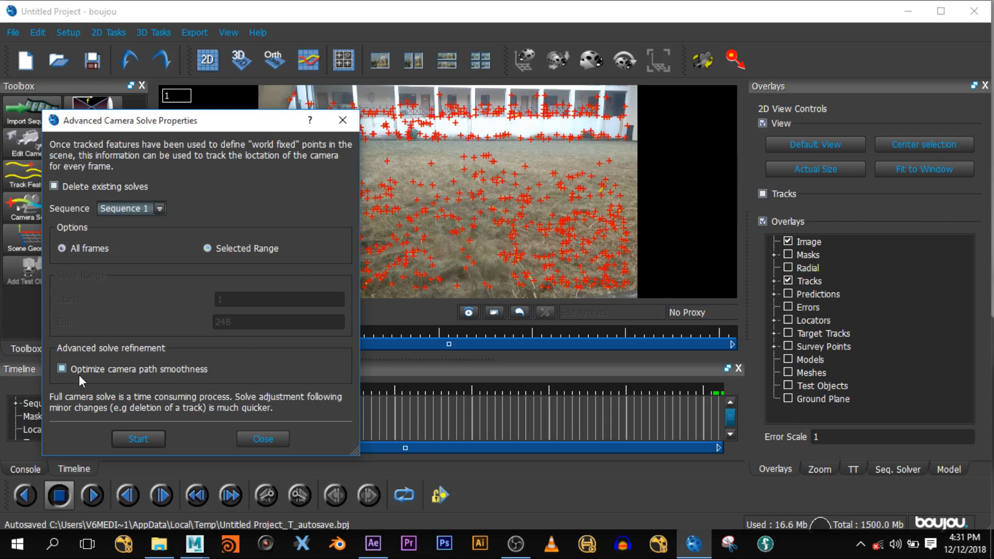
{"action": "left_click", "coordinate": [138, 440]}
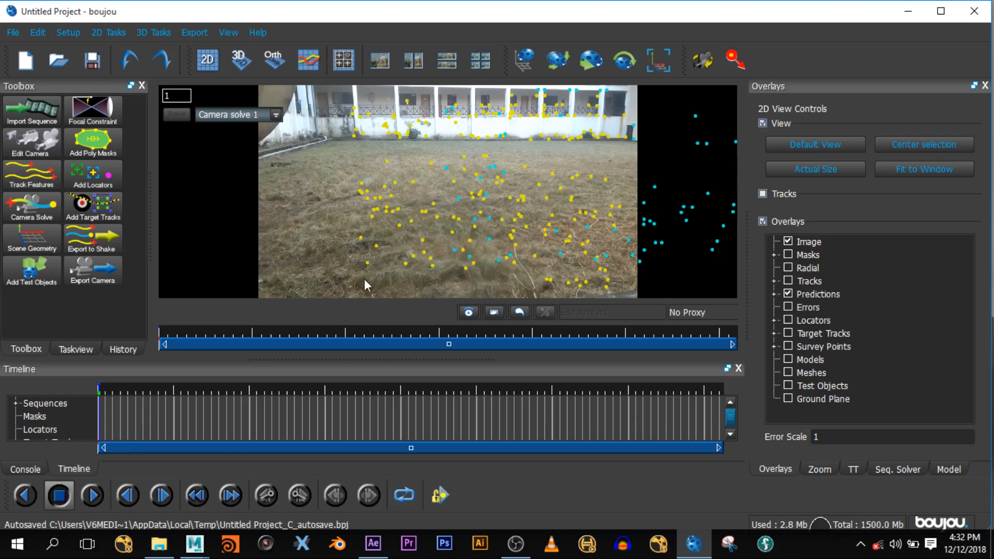
- Scrub the solved footage to frame 139 and switch to the 3D view
{"action": "left_click_drag", "start_coordinate": [164, 334], "coordinate": [463, 352]}
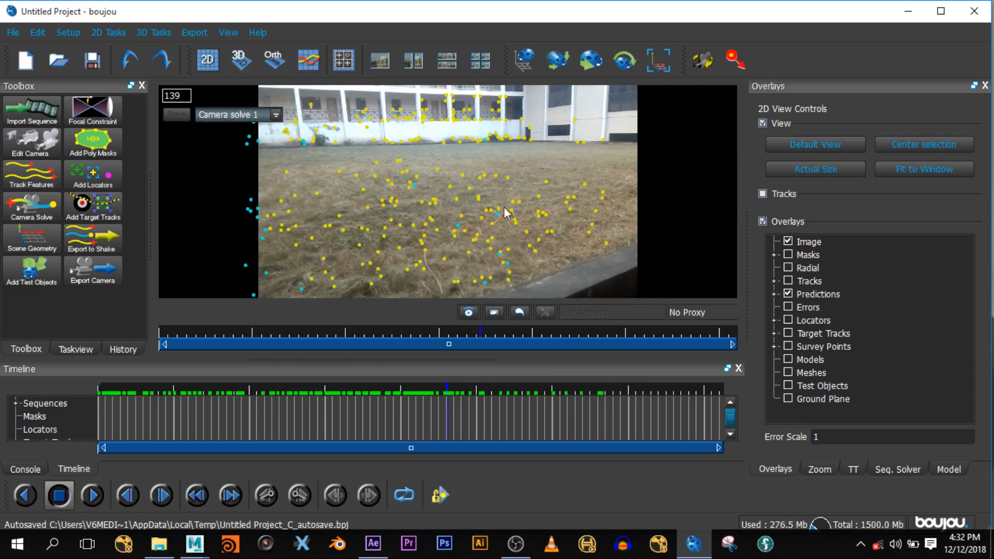
{"action": "left_click", "coordinate": [240, 61]}
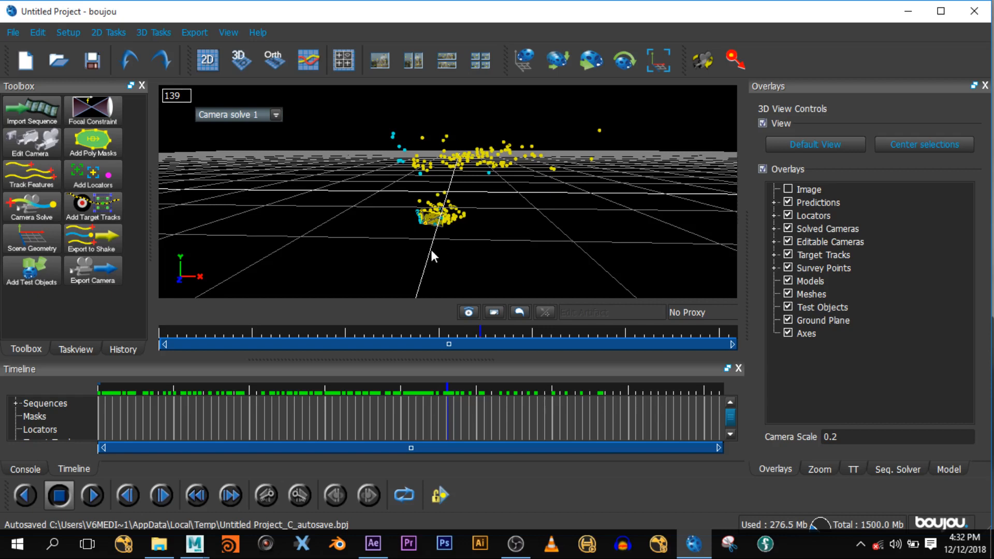
- Orbit around the solved point cloud, then scrub the 3D view back to frame 1
{"action": "left_click_drag", "start_coordinate": [426, 260], "coordinate": [341, 212]}
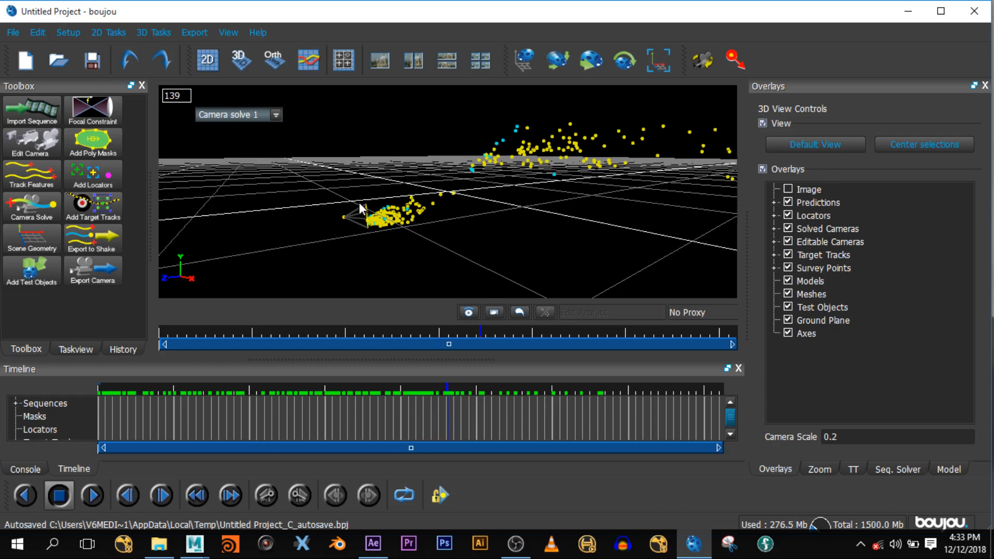
{"action": "mouse_move", "coordinate": [171, 342]}
{"action": "left_mouse_down"}
{"action": "mouse_move", "coordinate": [623, 347]}
{"action": "mouse_move", "coordinate": [485, 365]}
{"action": "mouse_move", "coordinate": [163, 344]}
{"action": "left_mouse_up"}
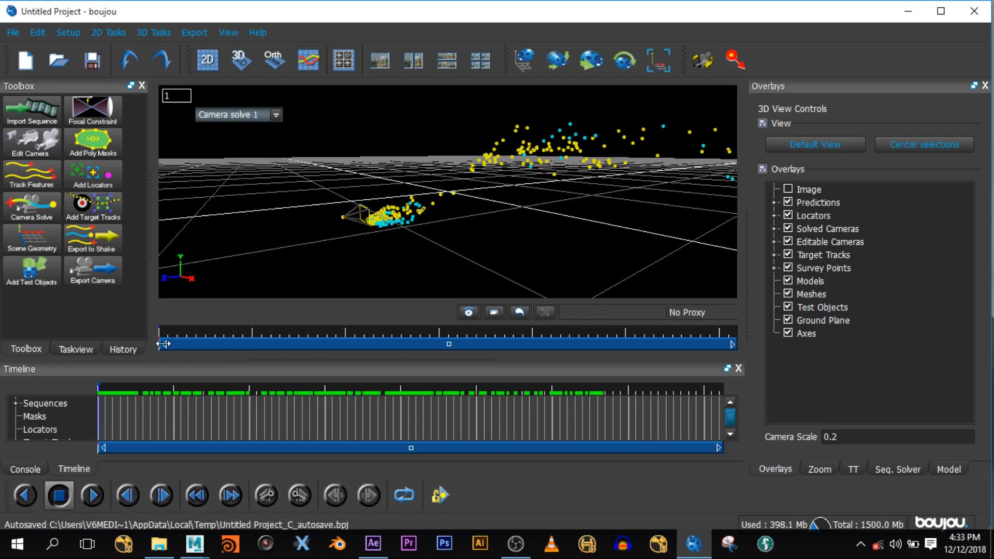
{"action": "mouse_move", "coordinate": [164, 342]}
{"action": "left_mouse_down"}
{"action": "mouse_move", "coordinate": [476, 342]}
{"action": "mouse_move", "coordinate": [746, 323]}
{"action": "mouse_move", "coordinate": [595, 360]}
{"action": "mouse_move", "coordinate": [434, 376]}
{"action": "mouse_move", "coordinate": [3, 402]}
{"action": "left_mouse_up"}
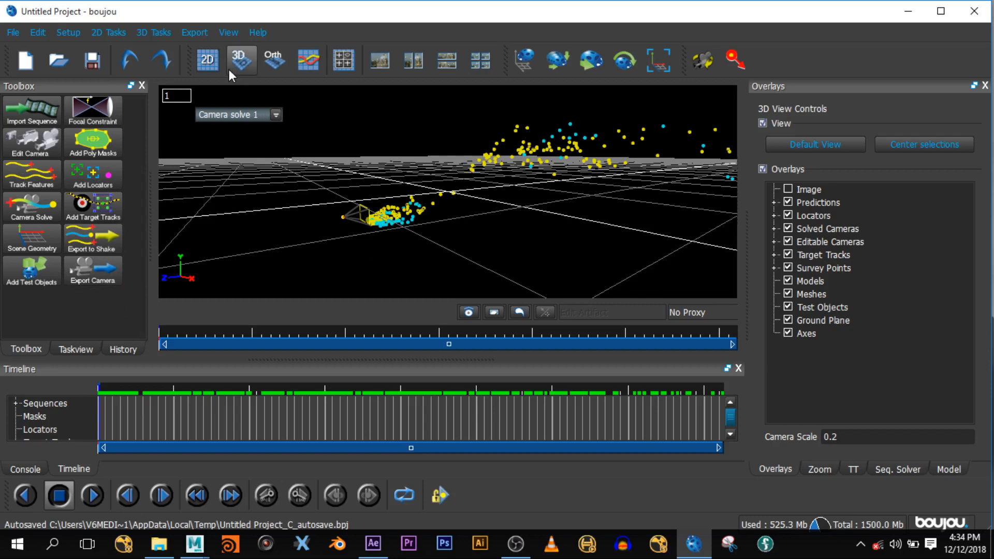
- Switch back to the 2D footage view and bring up the Scene Geometry dialog
{"action": "left_click", "coordinate": [207, 59]}
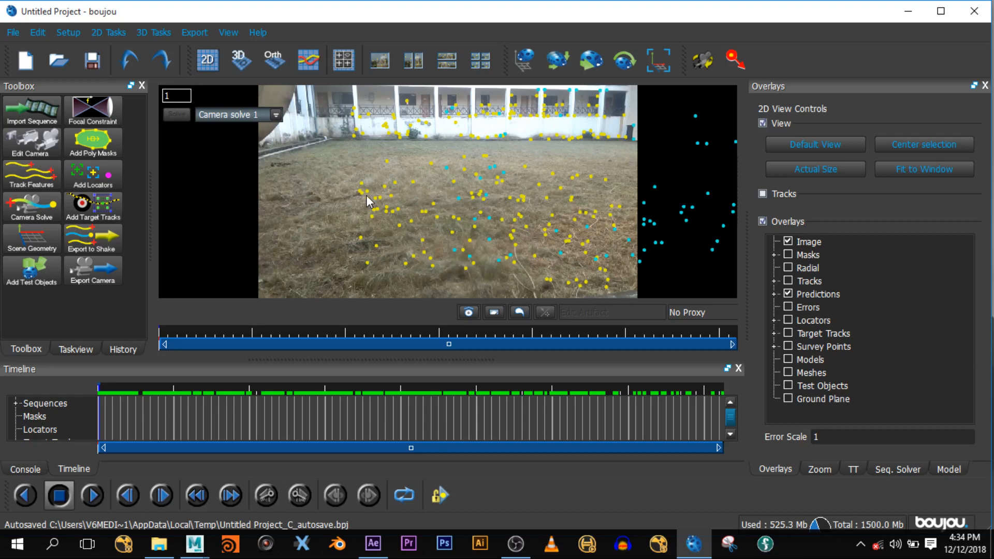
{"action": "left_click", "coordinate": [37, 232]}
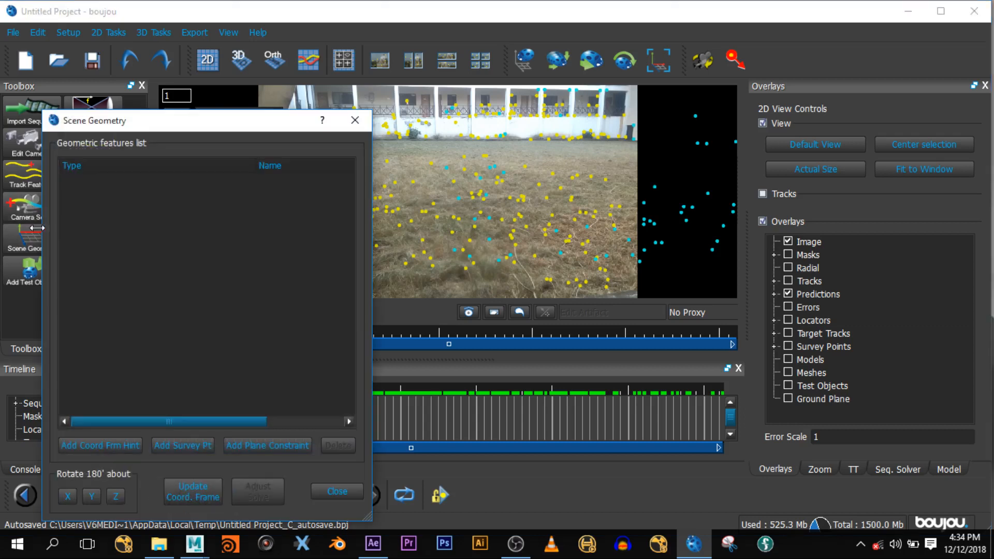
- Add a coordinate frame hint and set its type to x-axis
{"action": "left_click_drag", "start_coordinate": [190, 127], "coordinate": [170, 117]}
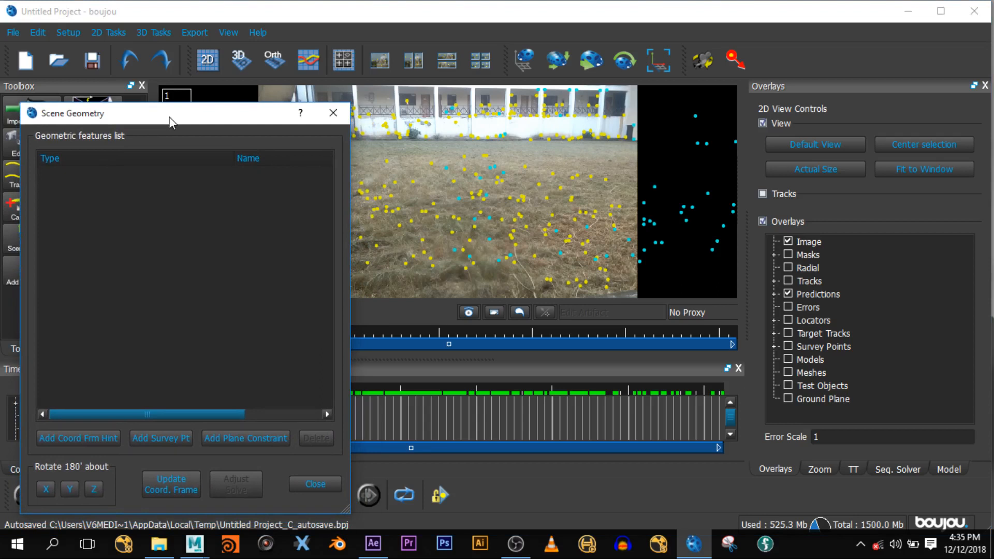
{"action": "left_click", "coordinate": [400, 137]}
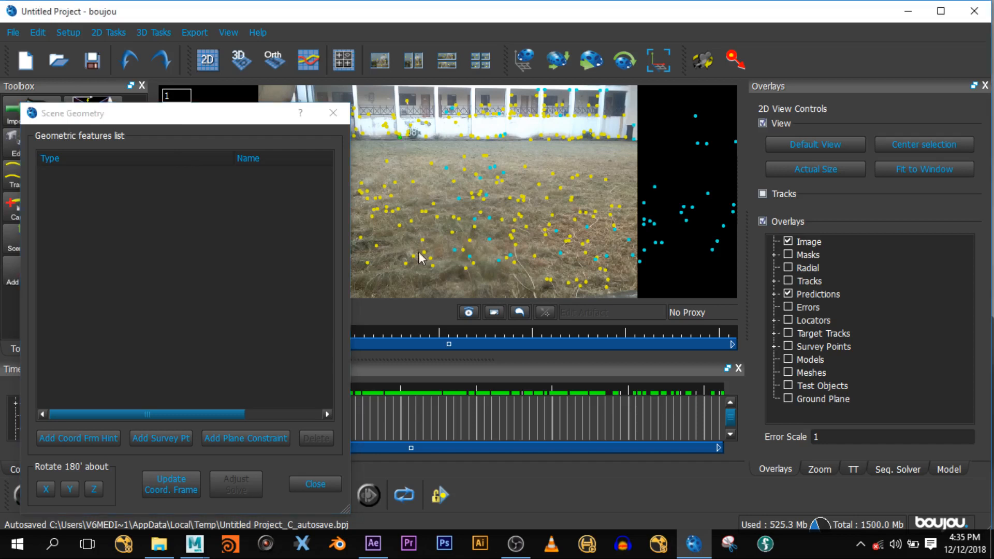
{"action": "left_click", "coordinate": [64, 439]}
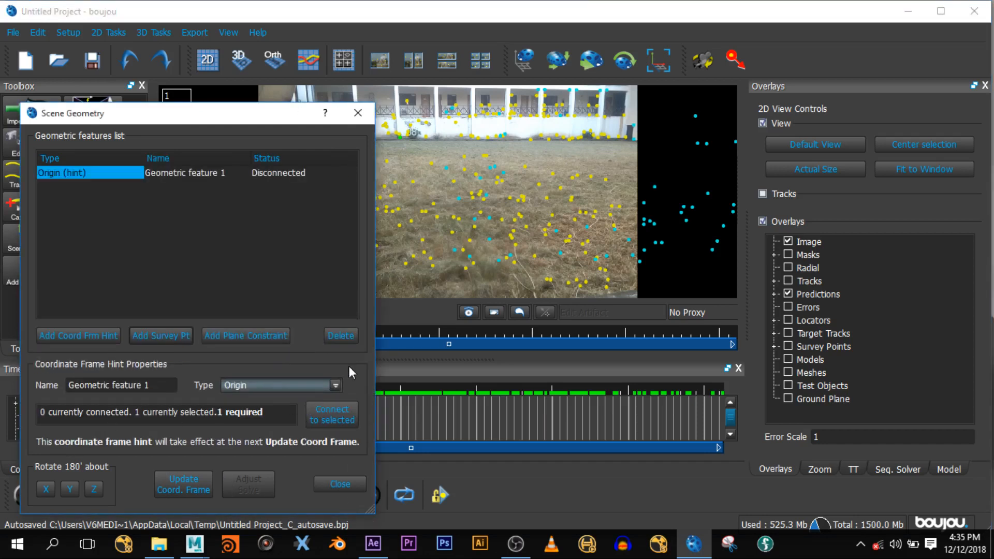
{"action": "left_click", "coordinate": [335, 387]}
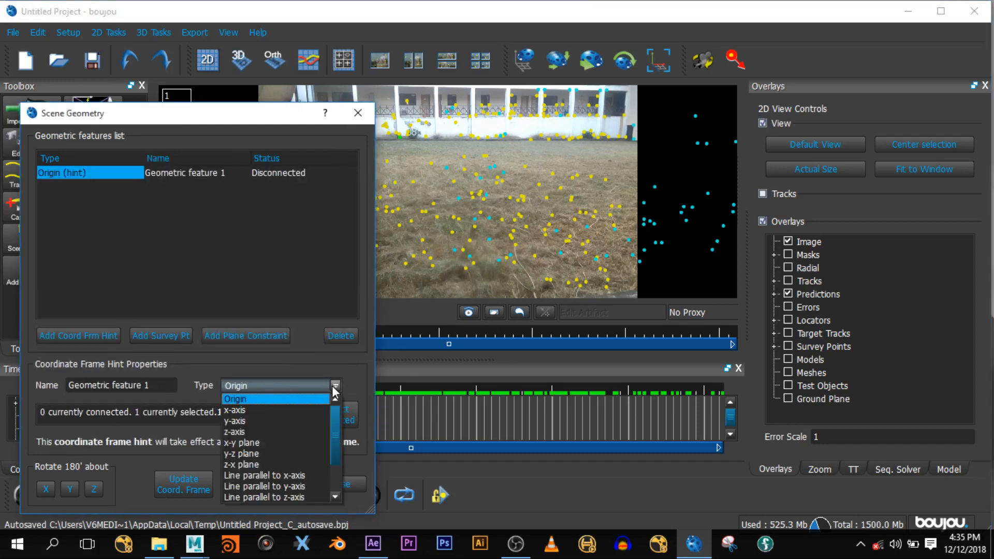
{"action": "left_click", "coordinate": [272, 410]}
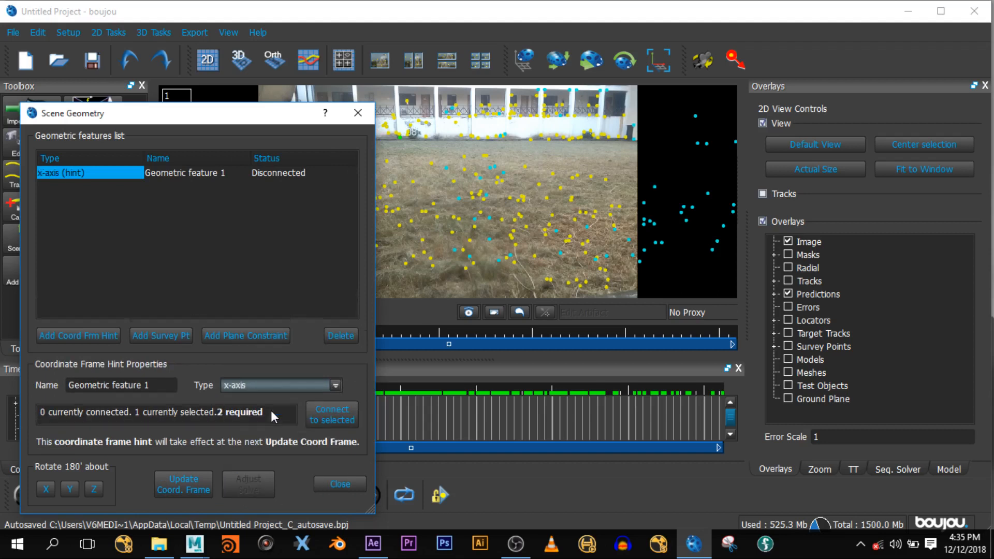
- Connect two tracked points to the x-axis hint, then add a second hint
{"action": "left_click", "coordinate": [399, 141]}
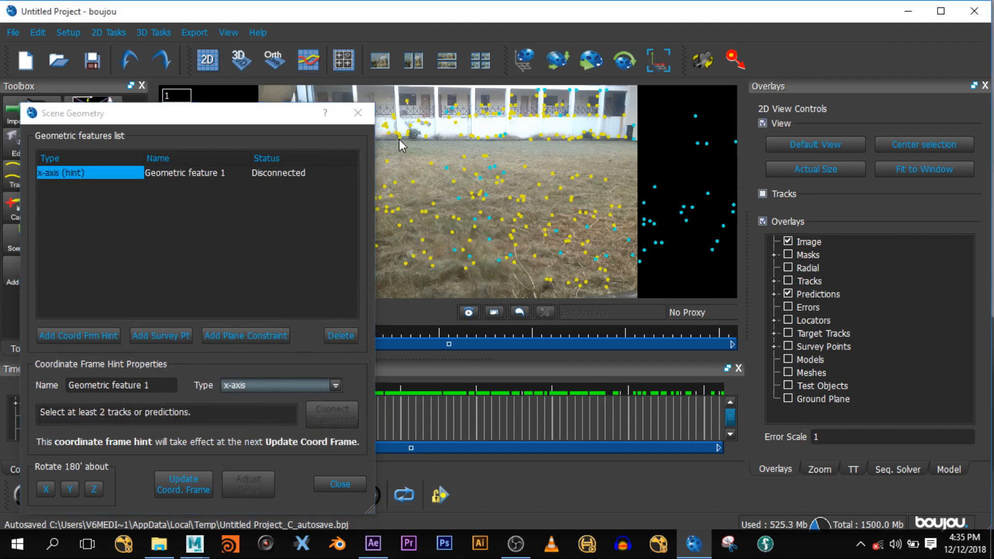
{"action": "left_click", "coordinate": [400, 139]}
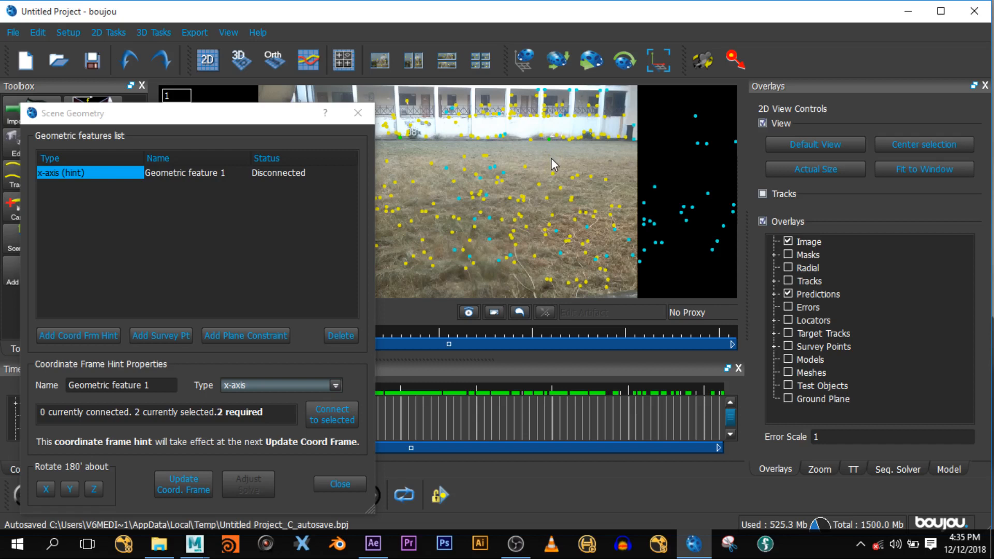
{"action": "left_click", "coordinate": [332, 411]}
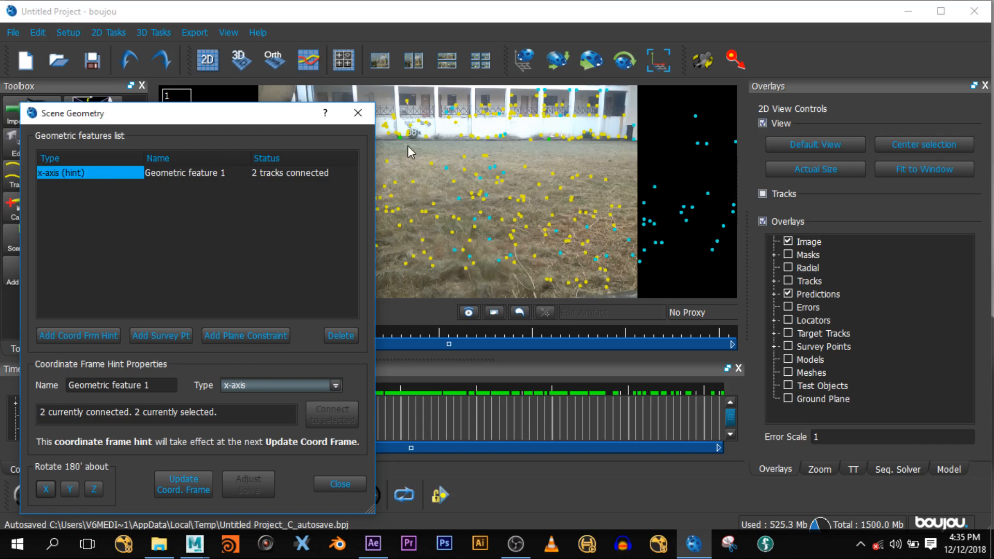
{"action": "left_click", "coordinate": [473, 137]}
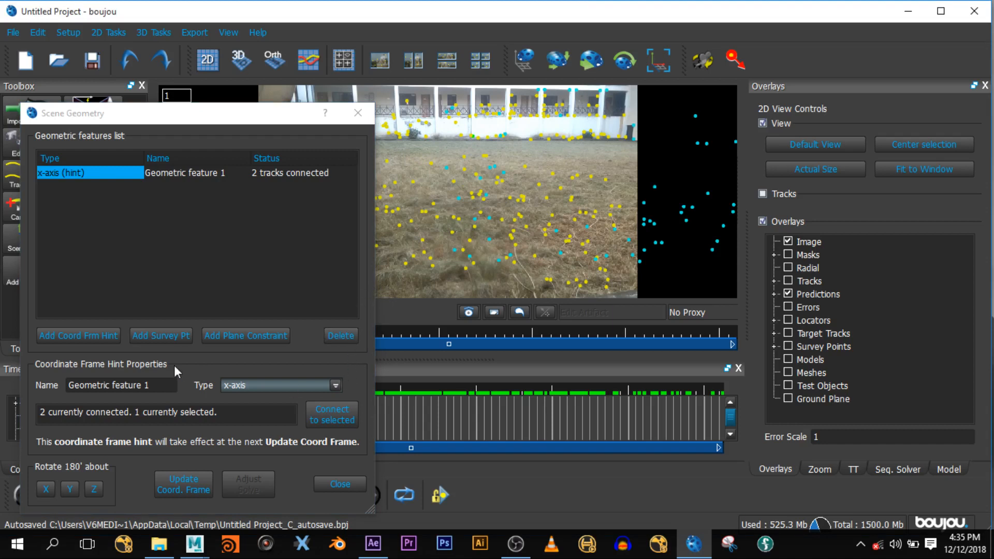
{"action": "left_click", "coordinate": [69, 334]}
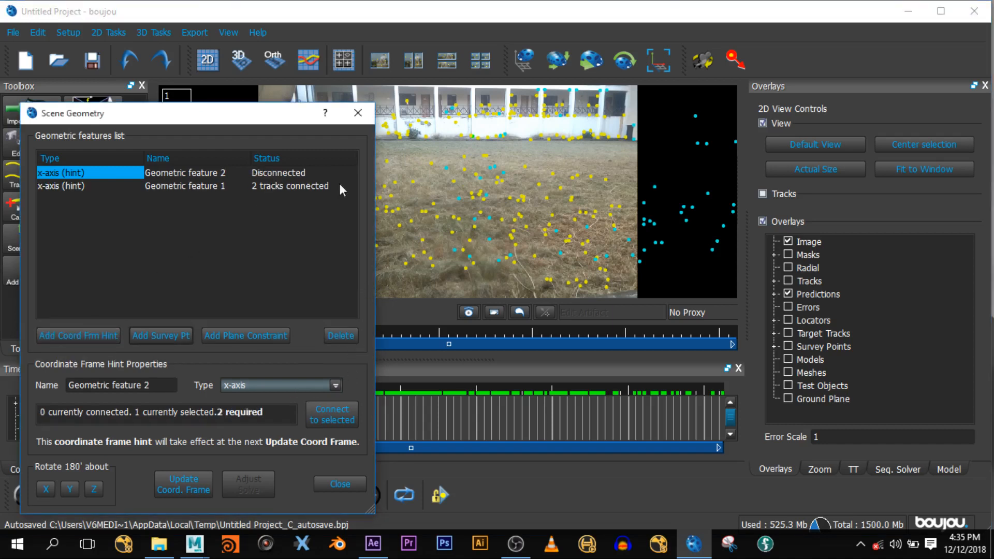
- Select track 49 and set Geometric feature 2's type to y-axis
{"action": "left_click", "coordinate": [473, 138]}
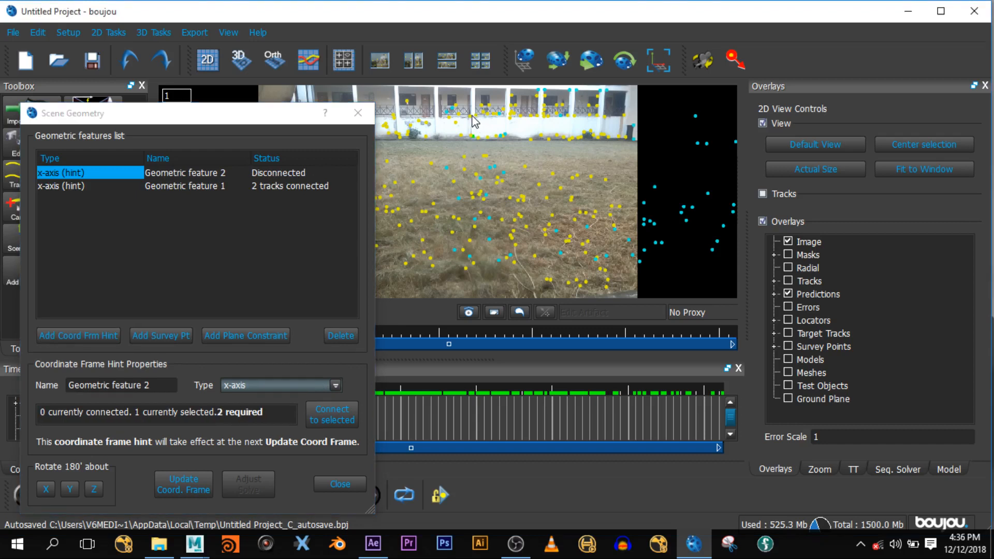
{"action": "left_click", "coordinate": [470, 117], "text": "ctrl"}
{"action": "left_click", "coordinate": [594, 135]}
{"action": "left_click", "coordinate": [276, 384]}
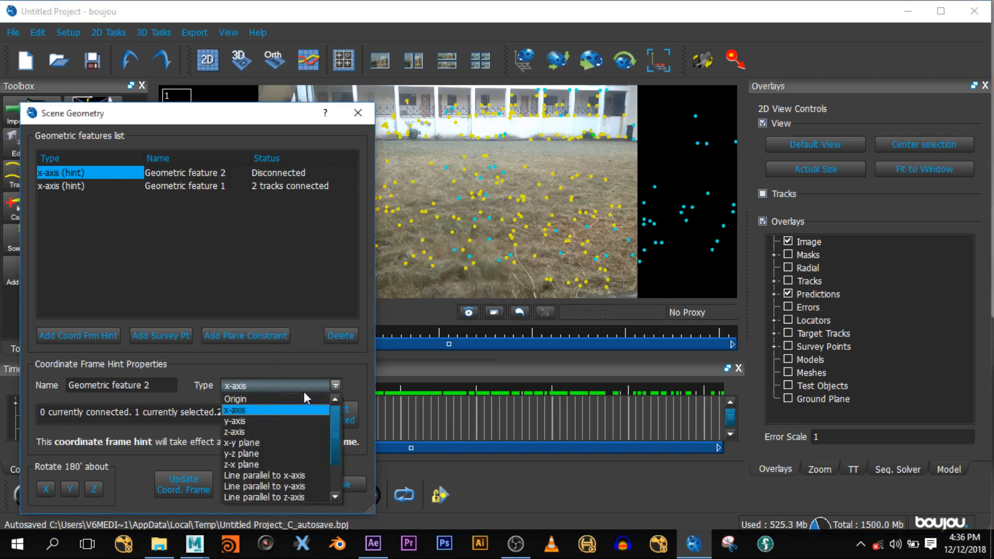
{"action": "left_click", "coordinate": [263, 422]}
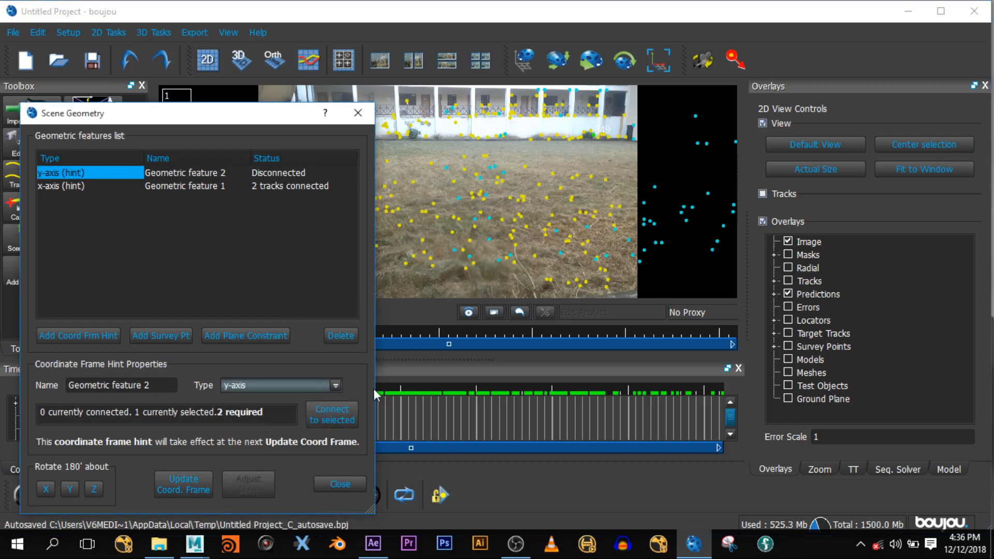
- Connect tracks 204 and 43 to the y-axis hint and add a third hint
{"action": "left_click", "coordinate": [599, 138]}
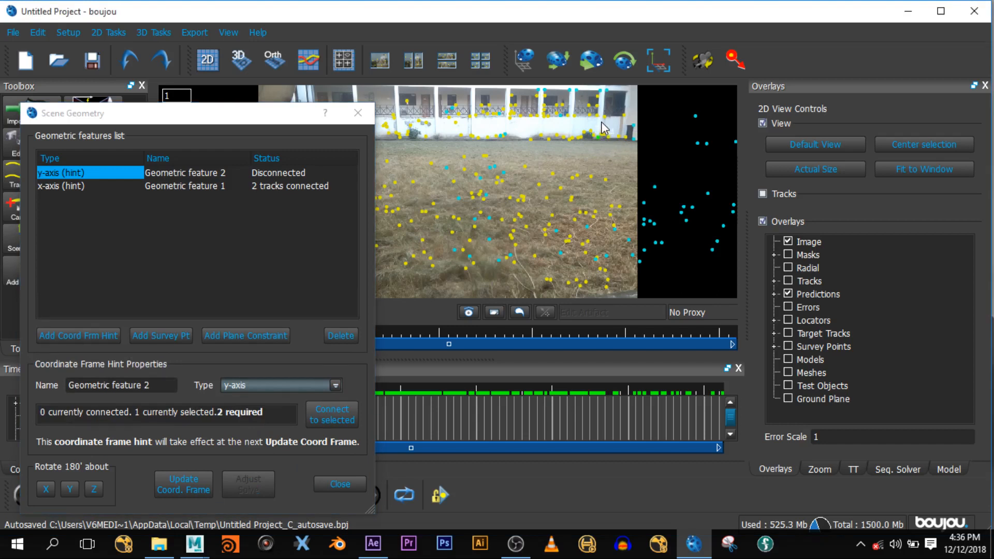
{"action": "left_click", "coordinate": [598, 115], "text": "ctrl"}
{"action": "left_click", "coordinate": [338, 416]}
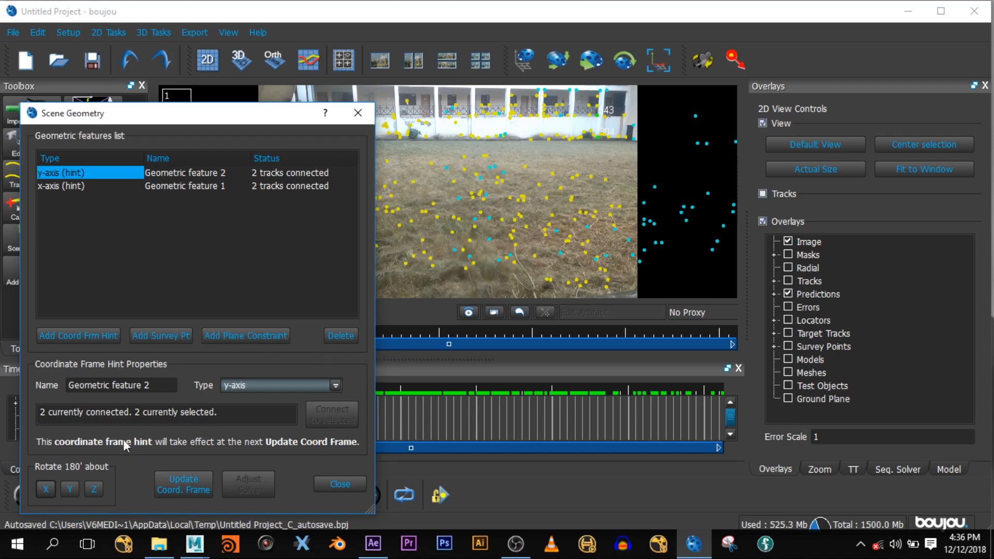
{"action": "left_click", "coordinate": [100, 334]}
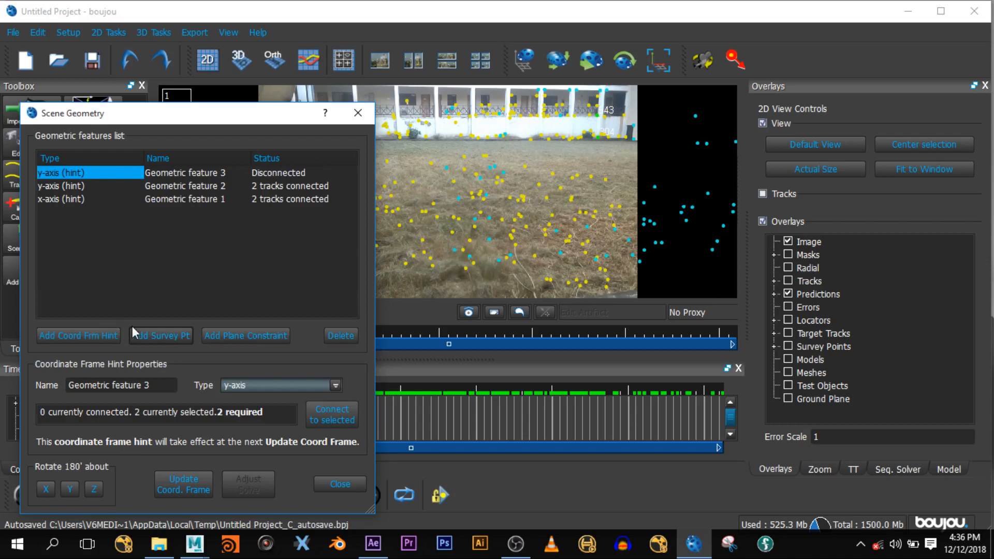
- Make the third hint a z-axis and connect track 304 to it
{"action": "left_click", "coordinate": [322, 387]}
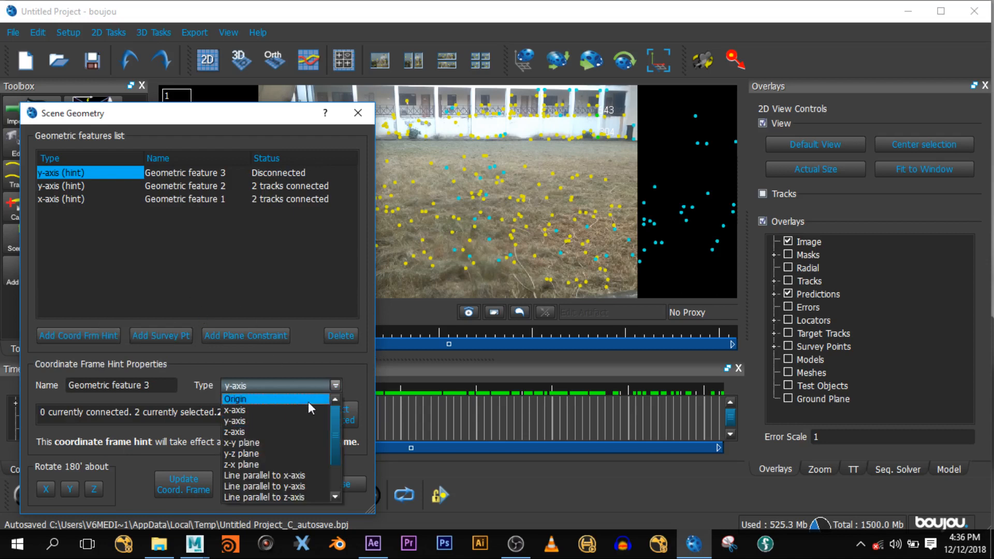
{"action": "left_click", "coordinate": [256, 434]}
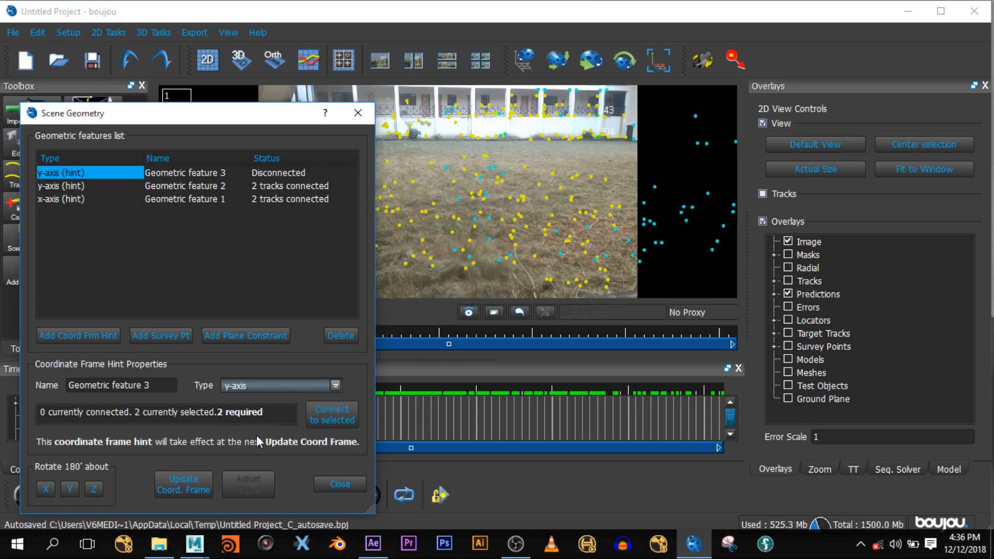
{"action": "left_click", "coordinate": [597, 138]}
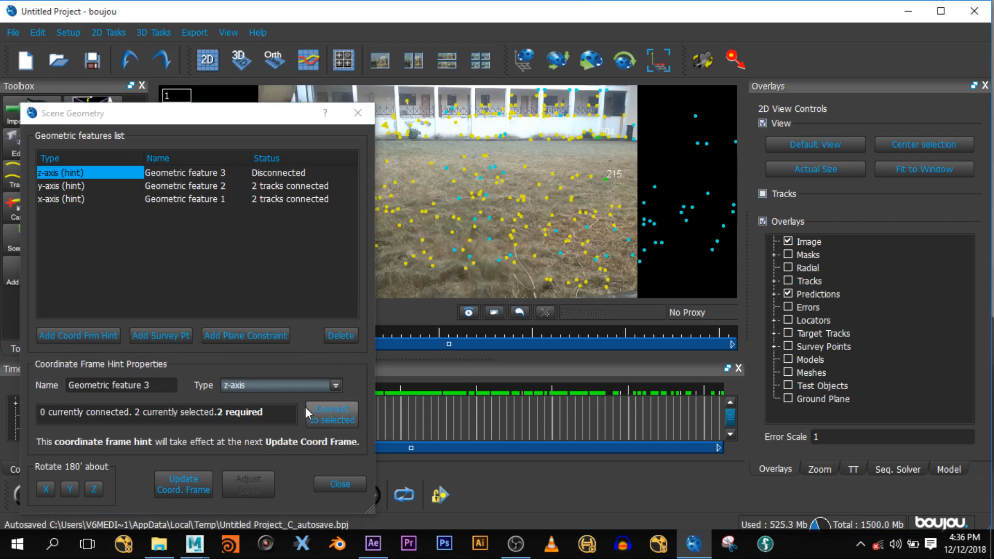
{"action": "left_click", "coordinate": [321, 414]}
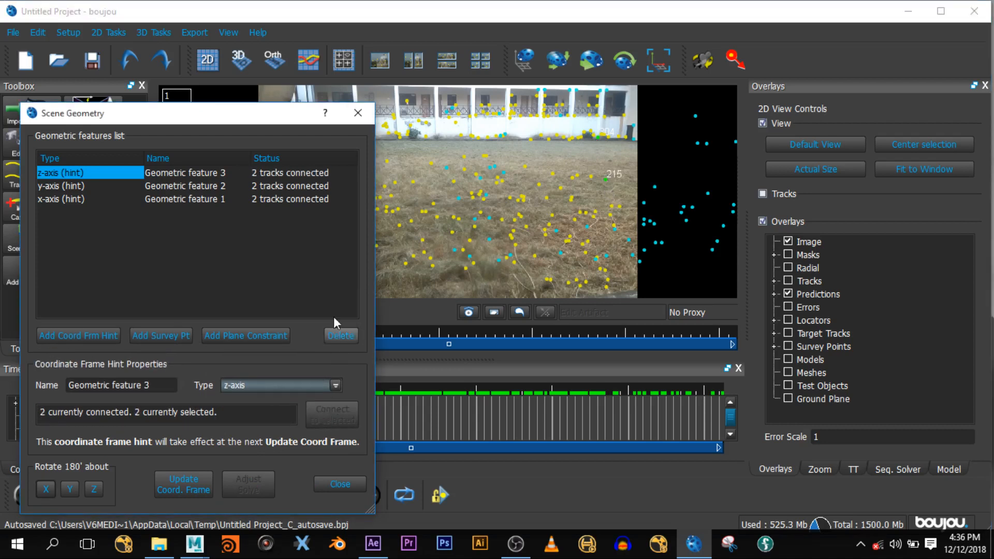
- Change the third hint to an origin and select a tracked point for it
{"action": "left_click", "coordinate": [305, 385]}
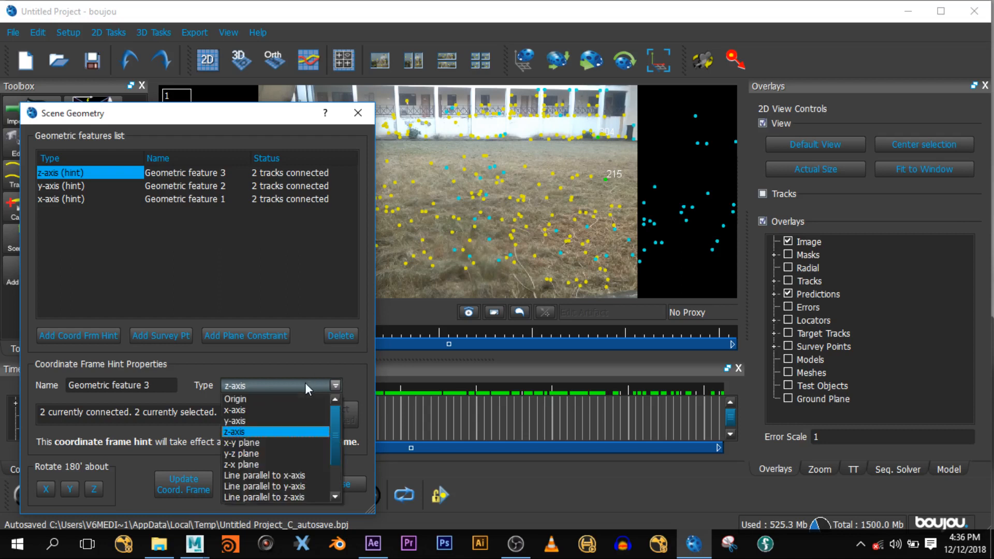
{"action": "left_click", "coordinate": [258, 402]}
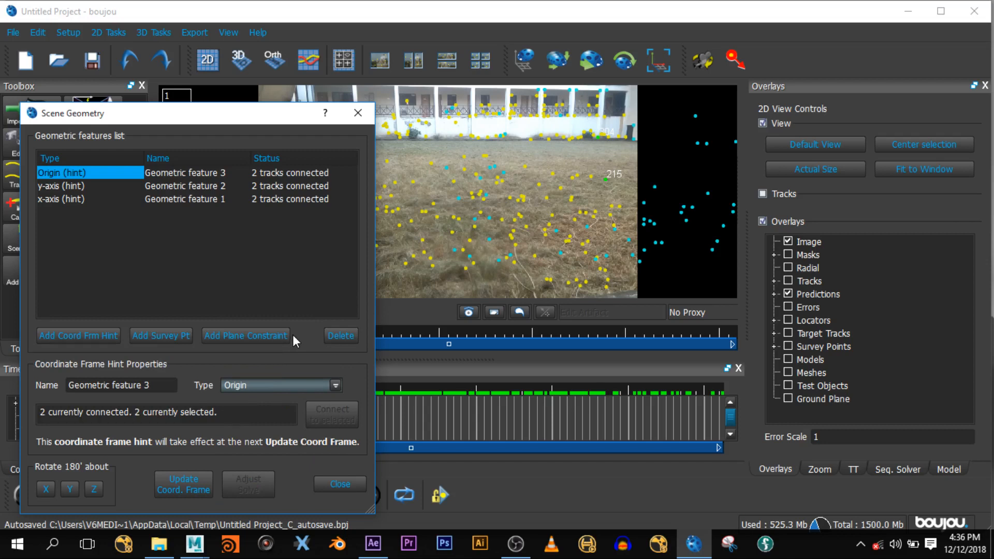
{"action": "left_click_drag", "start_coordinate": [169, 118], "coordinate": [69, 137]}
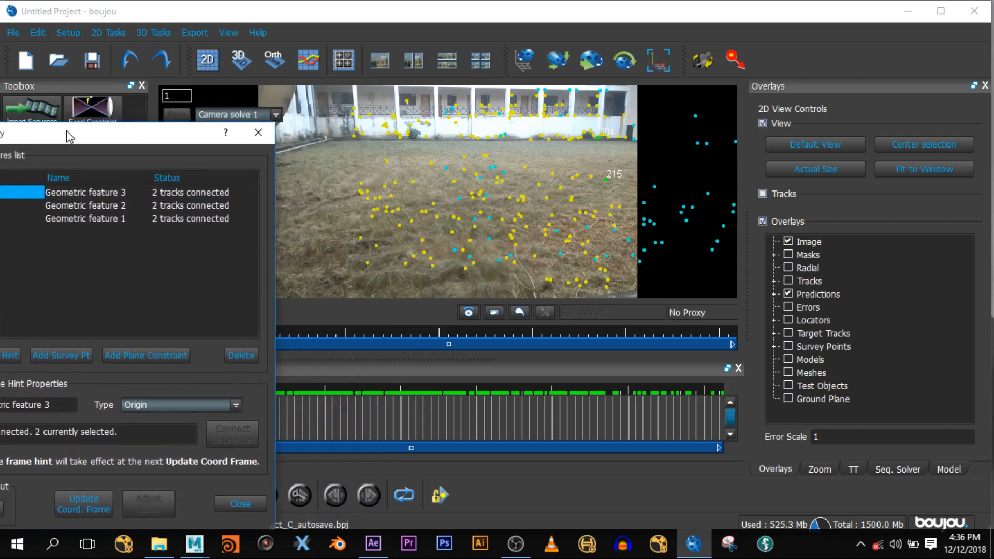
{"action": "left_click", "coordinate": [353, 137]}
- Connect two ground tracks to Geometric feature 3 as a y-axis hint
{"action": "left_click_drag", "start_coordinate": [165, 131], "coordinate": [372, 95]}
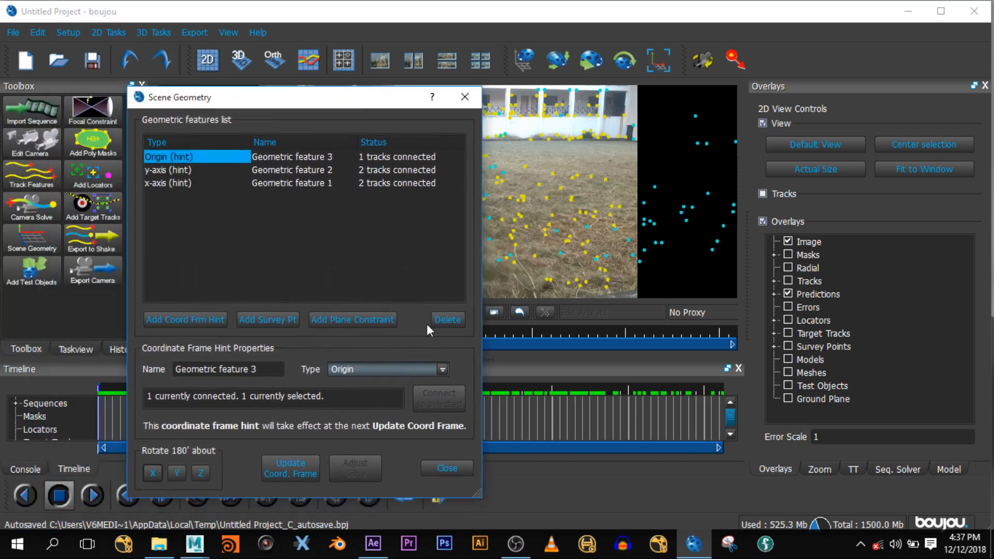
{"action": "left_click", "coordinate": [405, 365]}
{"action": "left_click", "coordinate": [378, 409]}
{"action": "left_click", "coordinate": [573, 140]}
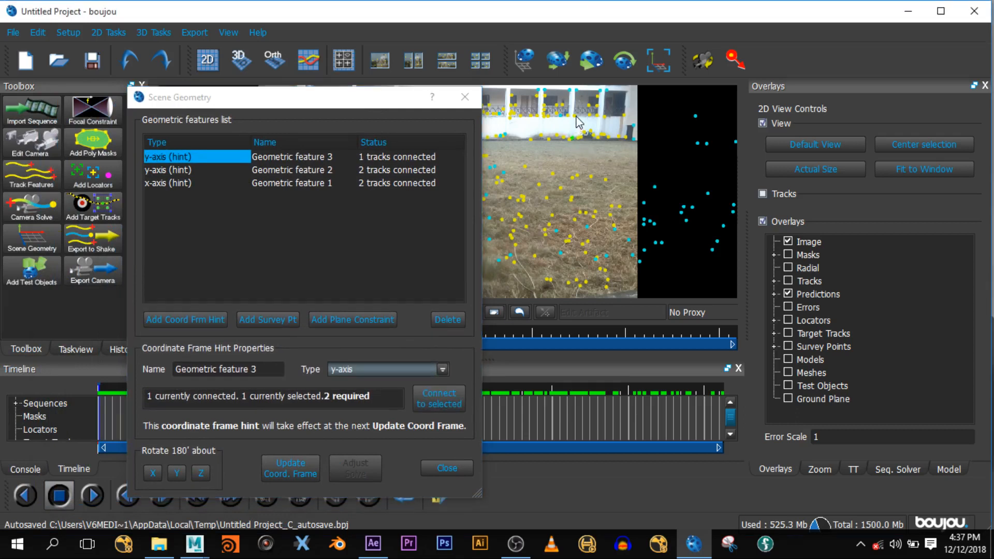
{"action": "left_click", "coordinate": [579, 119], "text": "ctrl"}
{"action": "left_click", "coordinate": [434, 405]}
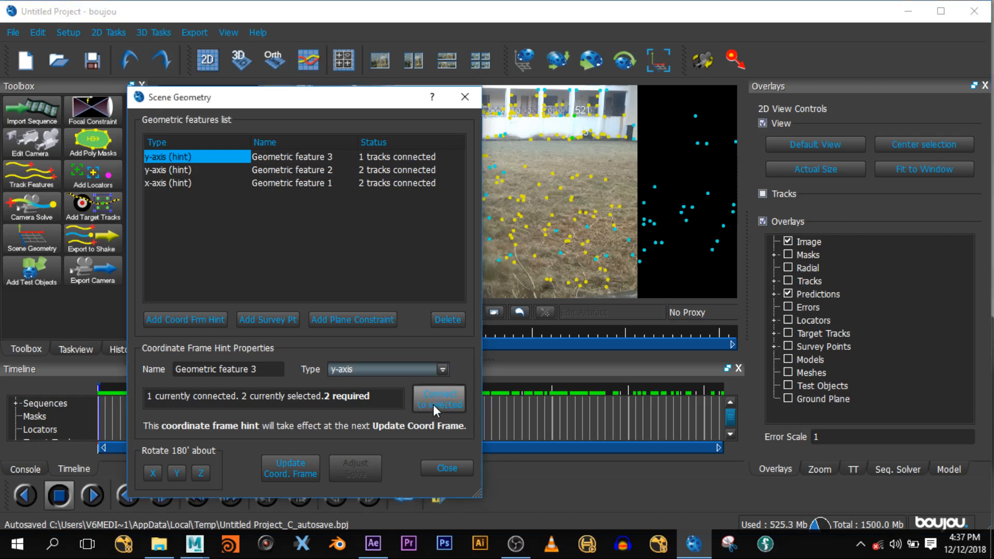
- Create Geometric feature 4 as an Origin hint with one ground track connected
{"action": "left_click", "coordinate": [197, 317]}
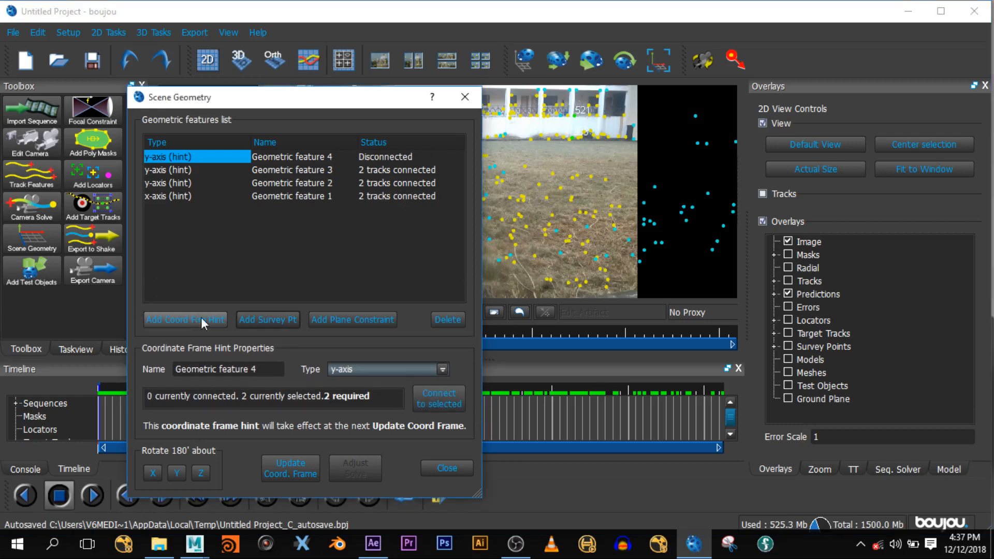
{"action": "left_click", "coordinate": [396, 370]}
{"action": "left_click", "coordinate": [372, 384]}
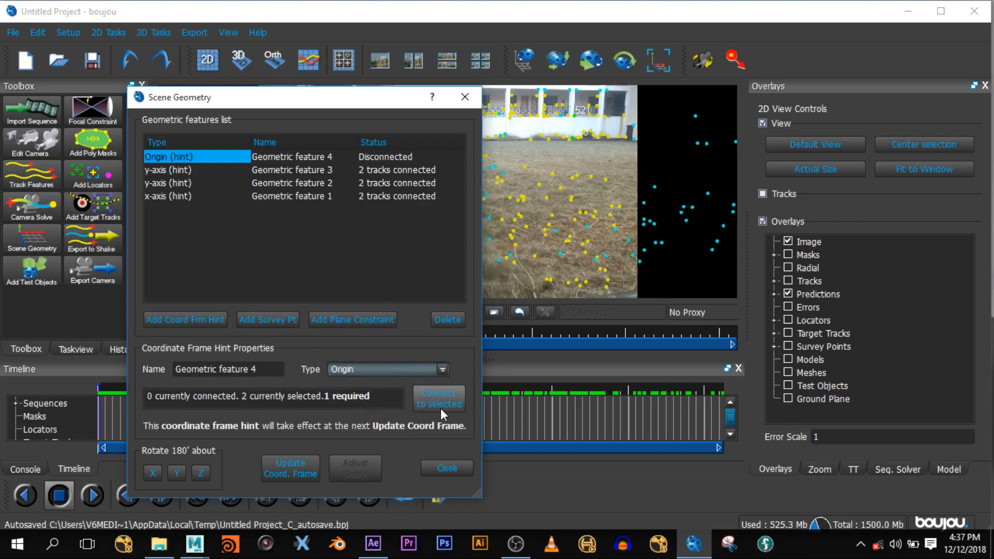
{"action": "left_click_drag", "start_coordinate": [359, 101], "coordinate": [172, 170]}
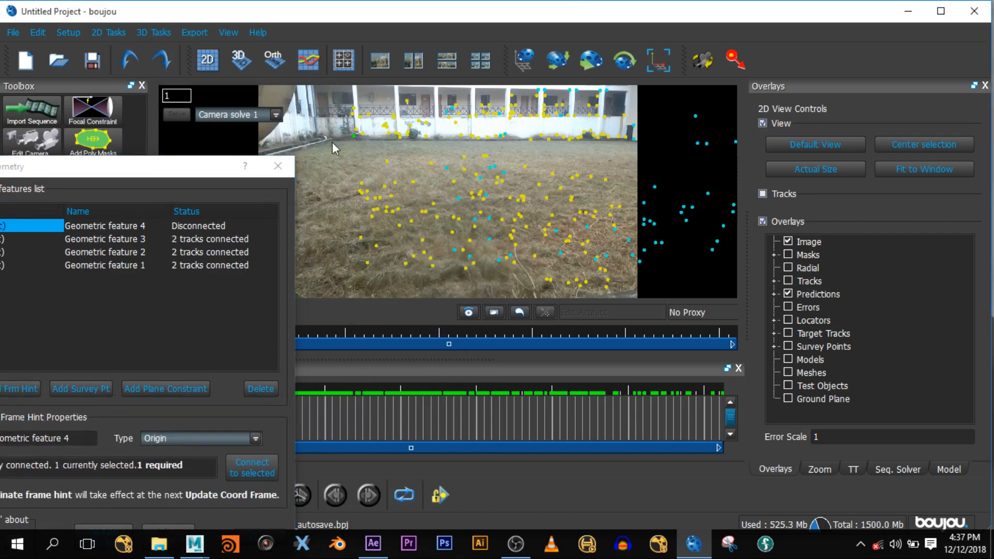
{"action": "left_click_drag", "start_coordinate": [192, 173], "coordinate": [331, 124]}
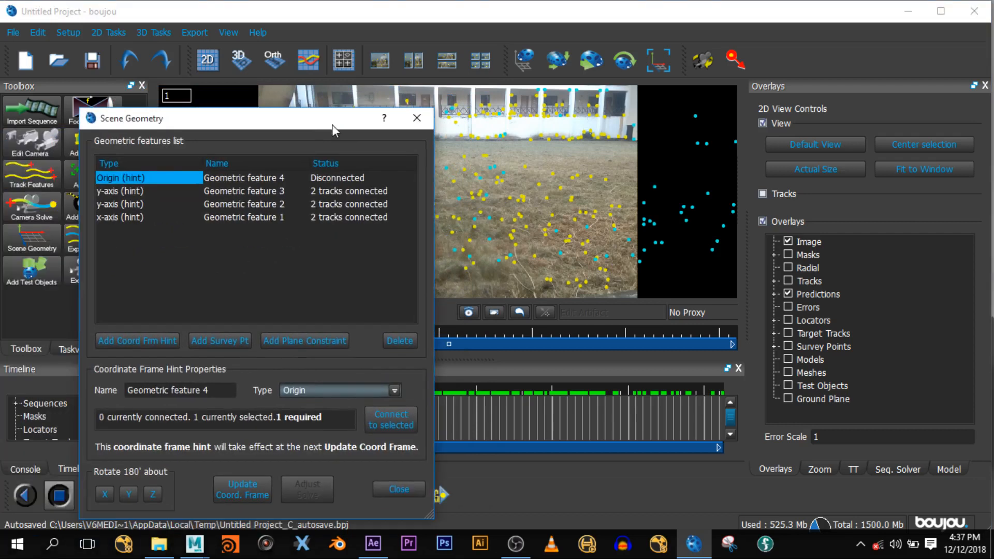
{"action": "left_click", "coordinate": [393, 423]}
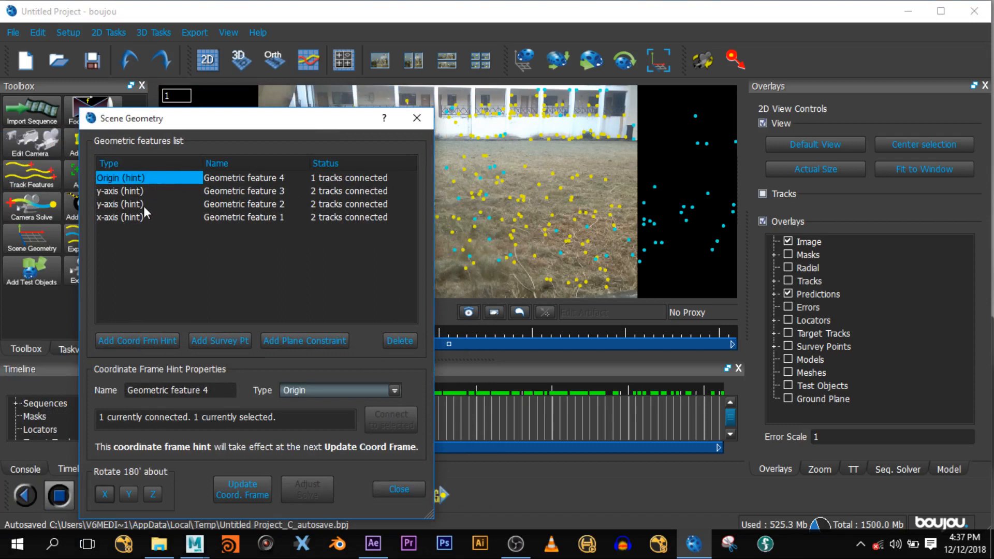
{"action": "left_click", "coordinate": [265, 205]}
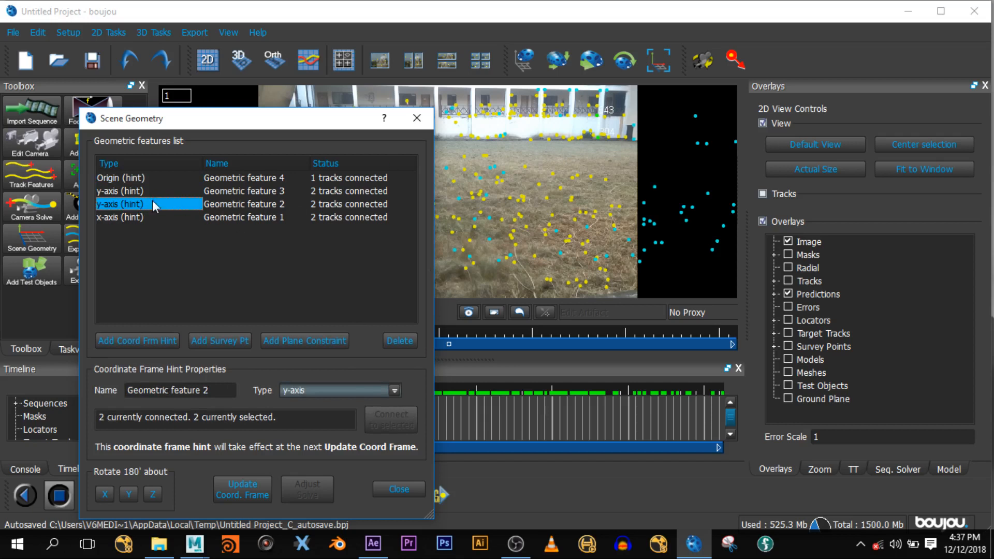
- Select ground tracks including 220 and change Geometric feature 2 to a z-axis hint
{"action": "left_click", "coordinate": [571, 140]}
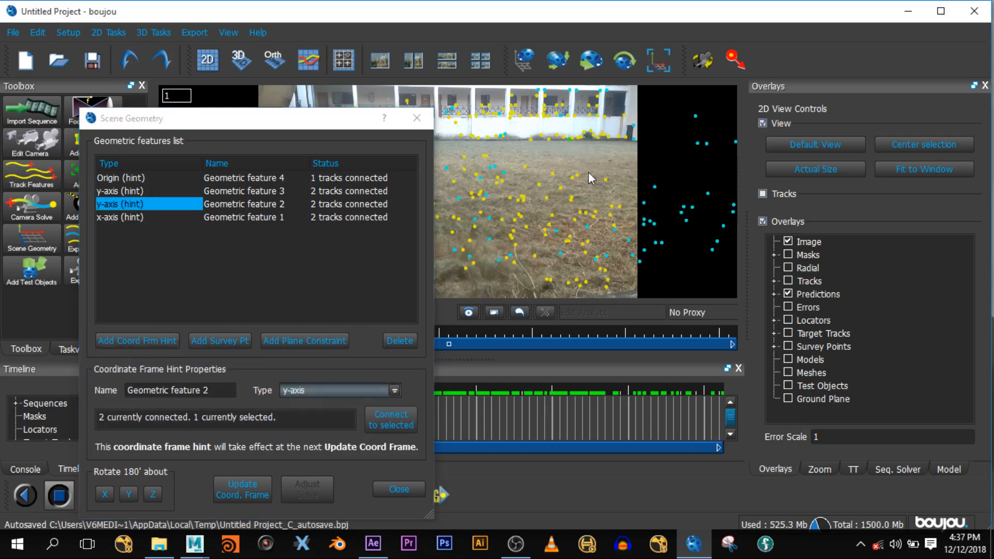
{"action": "left_click", "coordinate": [591, 177], "text": "ctrl"}
{"action": "left_click", "coordinate": [344, 390]}
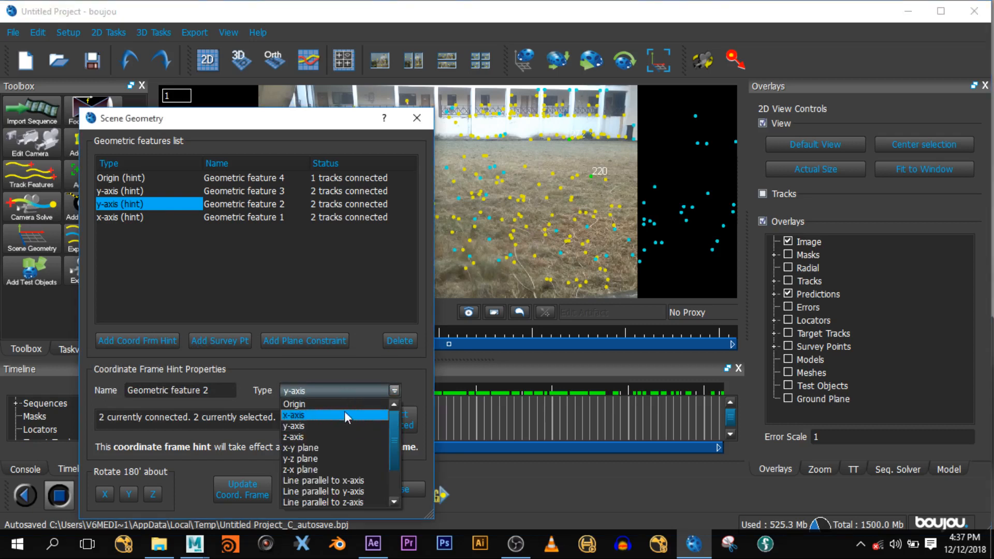
{"action": "left_click", "coordinate": [323, 436]}
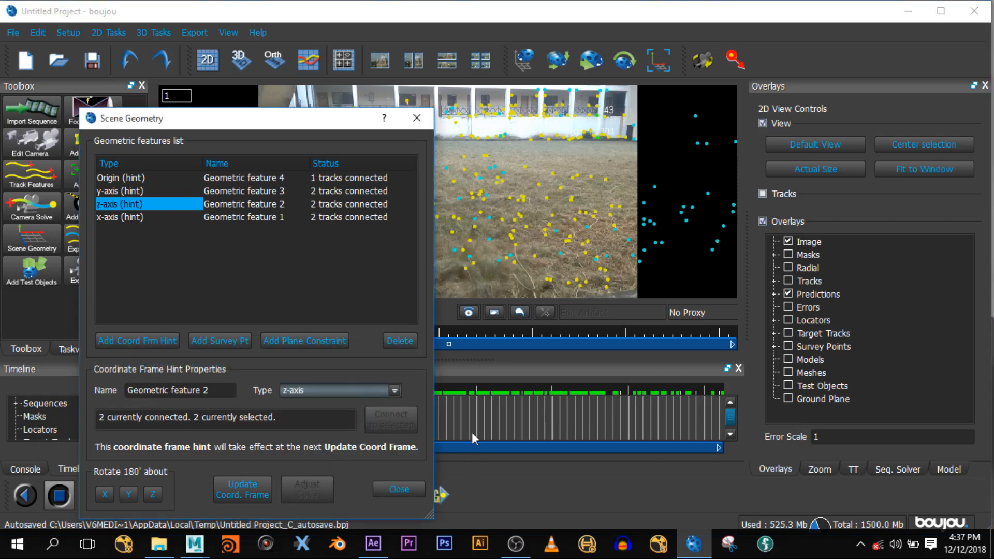
- Connect tracks including 226 to the z-axis hint, update the coordinate frame, and close Scene Geometry
{"action": "left_click", "coordinate": [549, 137]}
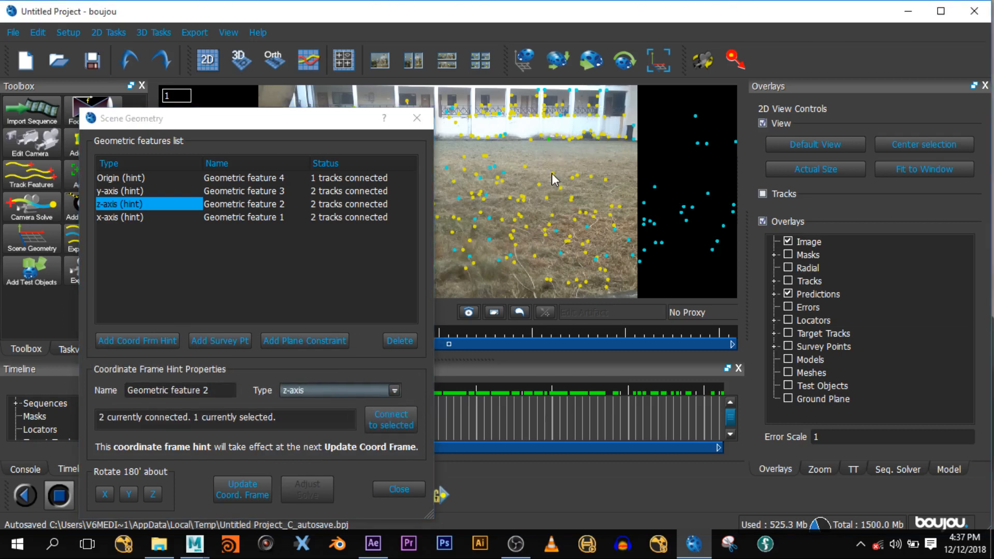
{"action": "left_click", "coordinate": [553, 174], "text": "ctrl"}
{"action": "left_click", "coordinate": [388, 421]}
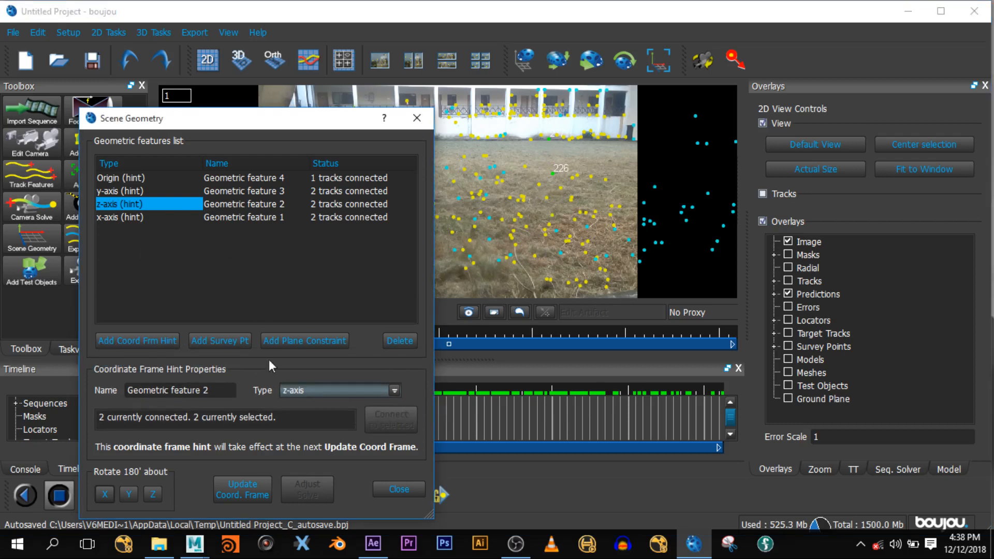
{"action": "left_click", "coordinate": [228, 493]}
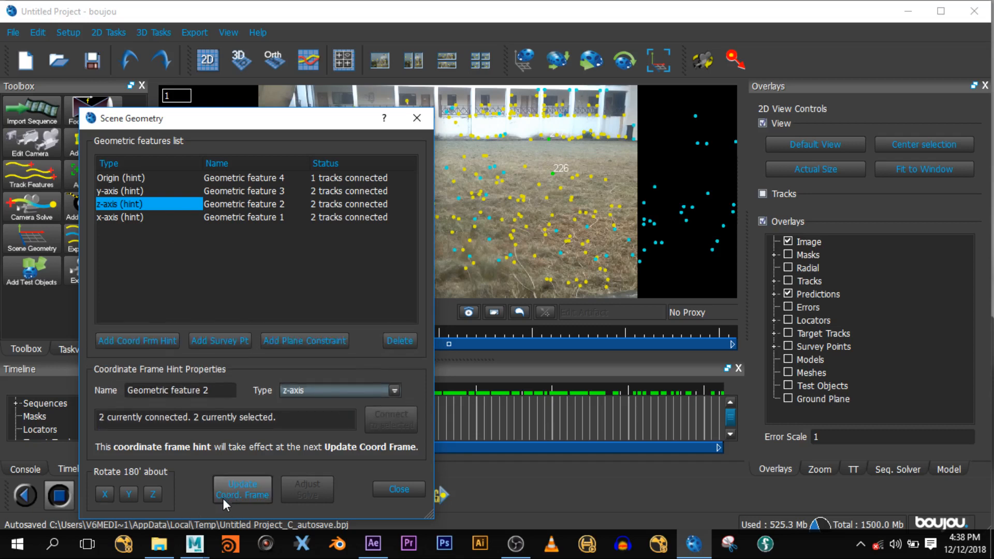
{"action": "left_click", "coordinate": [398, 489]}
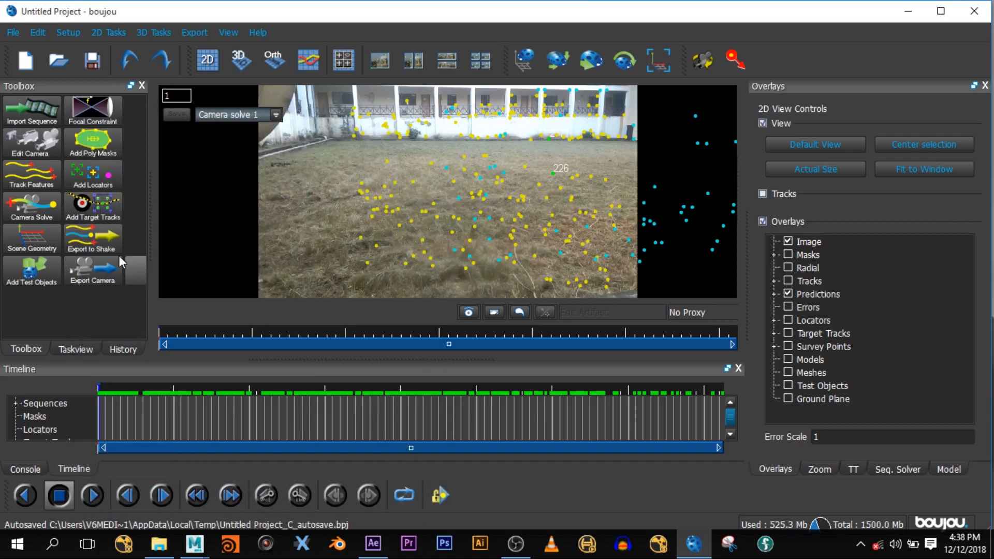
- Add a ladybird test object, rotating and slightly enlarging it on the tracked ground
{"action": "left_click", "coordinate": [47, 268]}
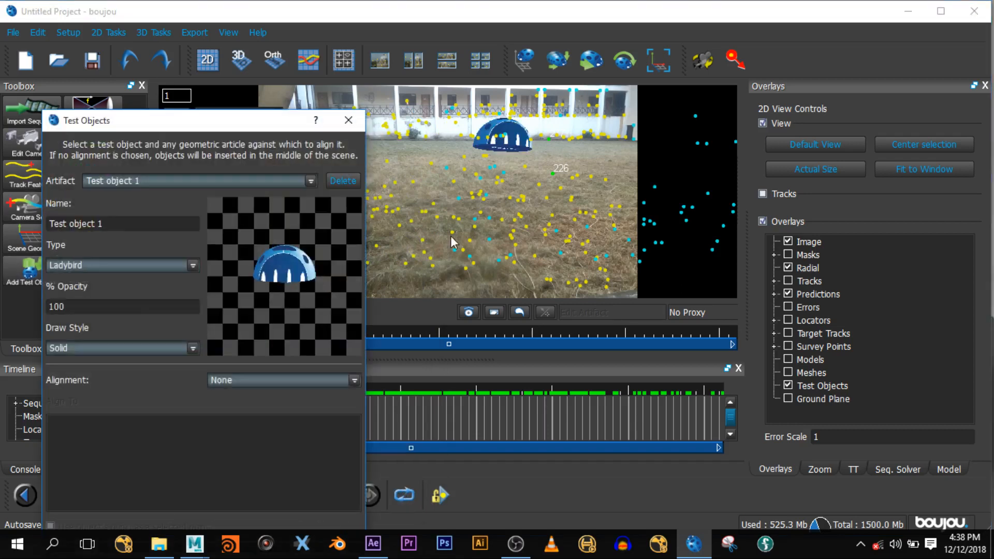
{"action": "left_click", "coordinate": [623, 61]}
{"action": "left_click_drag", "start_coordinate": [515, 133], "coordinate": [475, 121]}
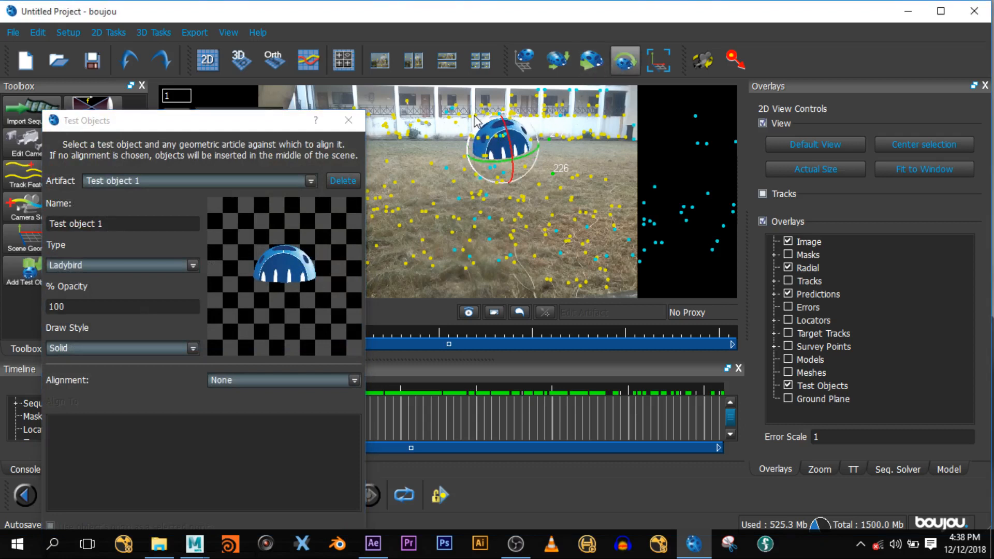
{"action": "left_click", "coordinate": [557, 61]}
{"action": "left_click_drag", "start_coordinate": [517, 163], "coordinate": [538, 169]}
{"action": "left_click", "coordinate": [599, 61]}
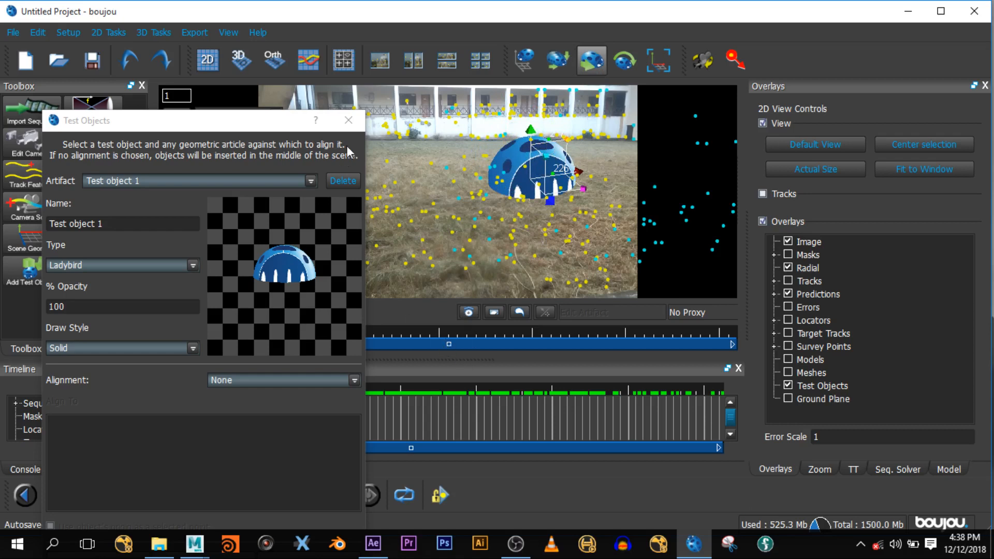
{"action": "left_click", "coordinate": [348, 120]}
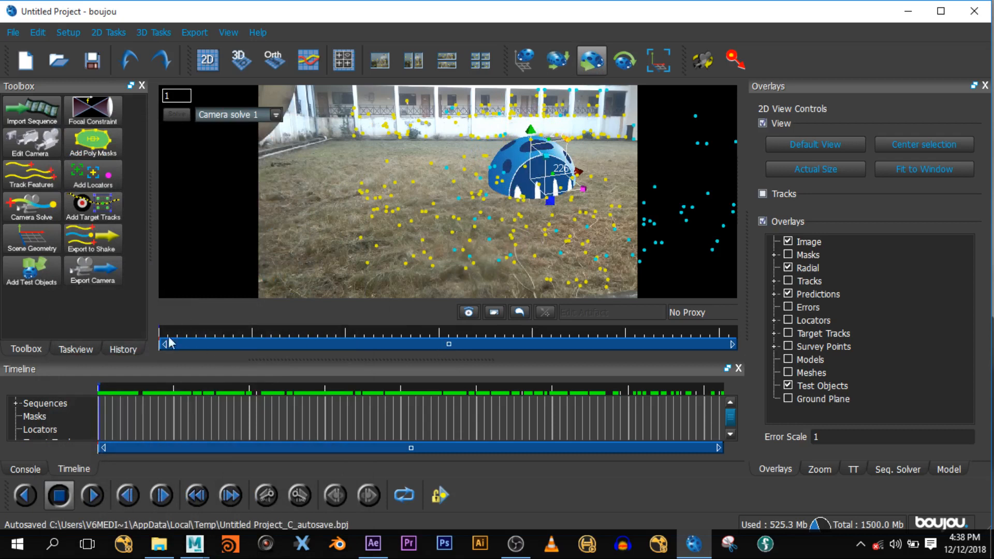
- Scrub the footage to confirm the ladybird stays put, then delete the test objects
{"action": "mouse_move", "coordinate": [164, 333]}
{"action": "left_mouse_down"}
{"action": "mouse_move", "coordinate": [410, 364]}
{"action": "mouse_move", "coordinate": [703, 375]}
{"action": "mouse_move", "coordinate": [378, 337]}
{"action": "mouse_move", "coordinate": [68, 323]}
{"action": "mouse_move", "coordinate": [497, 373]}
{"action": "mouse_move", "coordinate": [719, 375]}
{"action": "mouse_move", "coordinate": [337, 318]}
{"action": "mouse_move", "coordinate": [150, 265]}
{"action": "left_mouse_up"}
{"action": "left_click", "coordinate": [29, 269]}
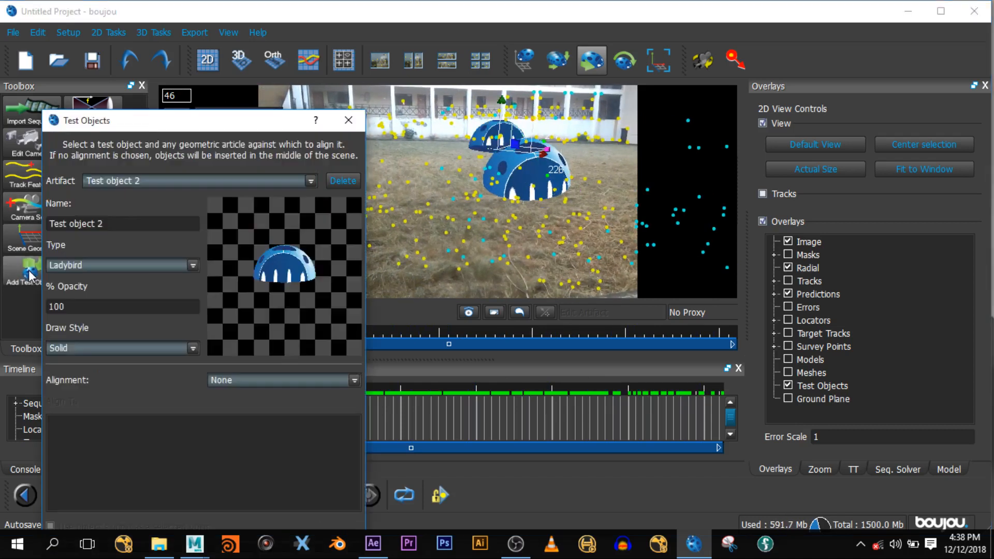
{"action": "left_click", "coordinate": [347, 181]}
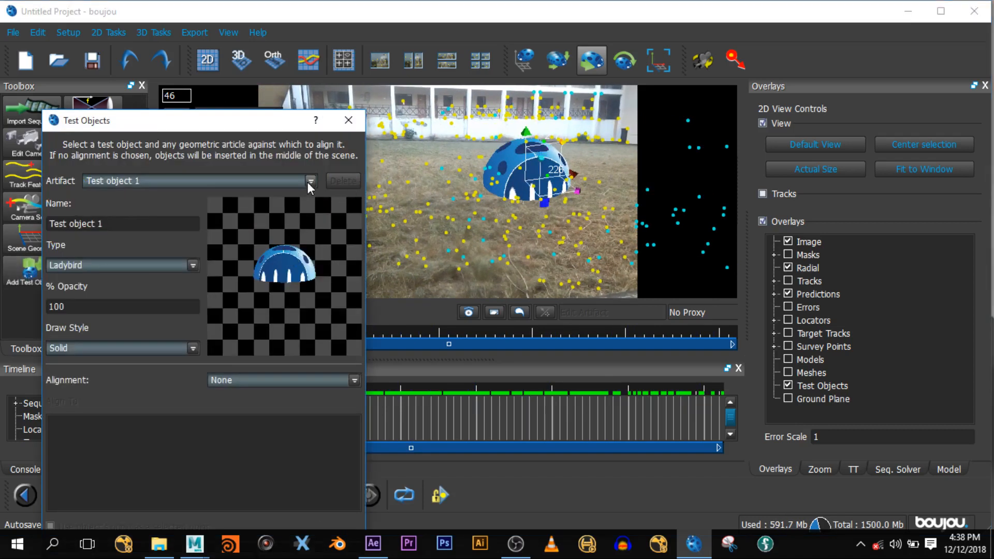
{"action": "left_click", "coordinate": [307, 182]}
{"action": "left_click", "coordinate": [258, 195]}
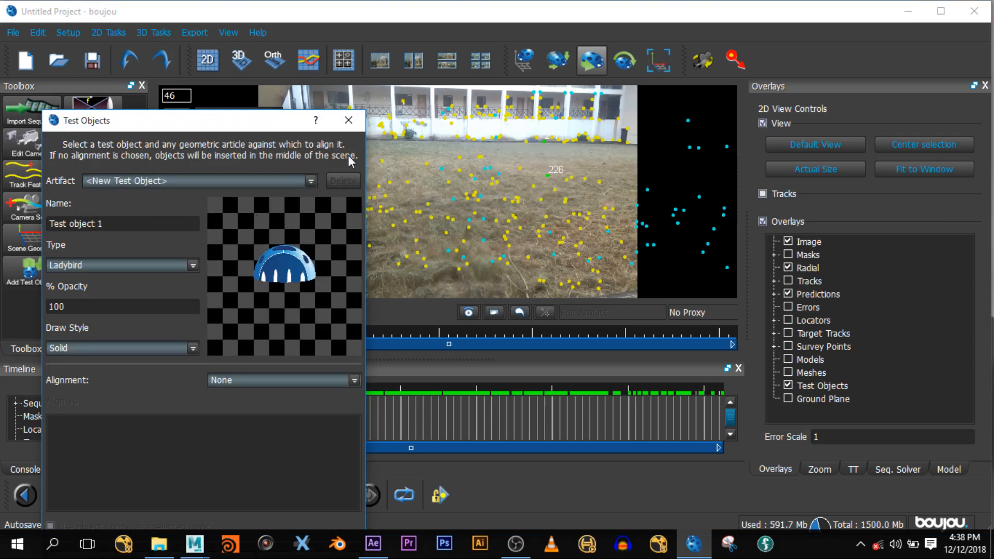
{"action": "left_click", "coordinate": [361, 120]}
{"action": "left_click", "coordinate": [200, 32]}
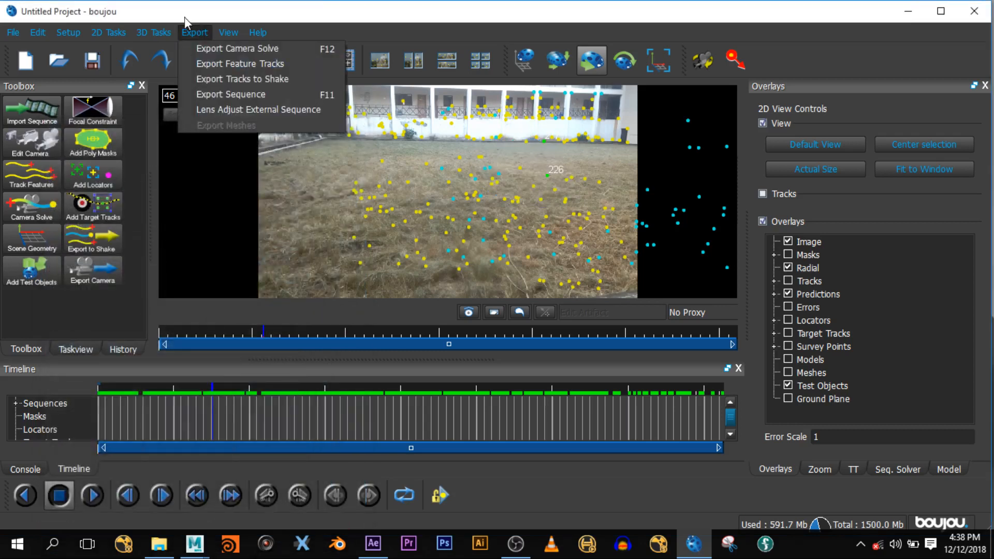
{"action": "mouse_move", "coordinate": [228, 32]}
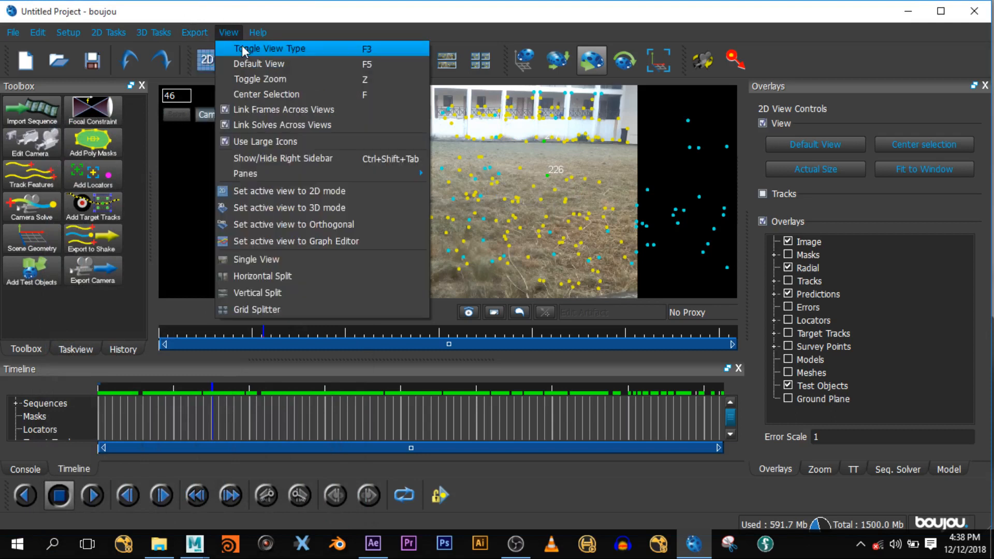
{"action": "left_click", "coordinate": [209, 43]}
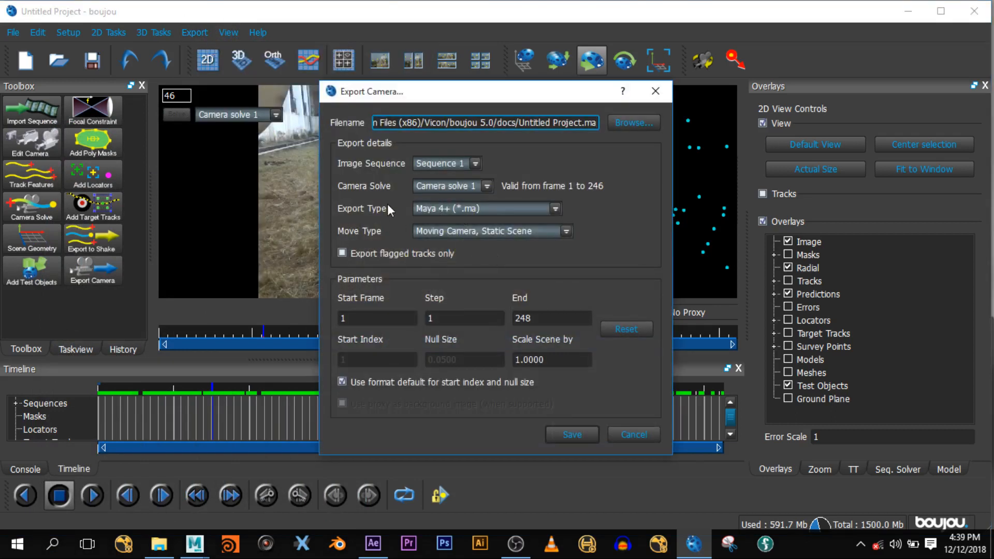
{"action": "left_click", "coordinate": [473, 209]}
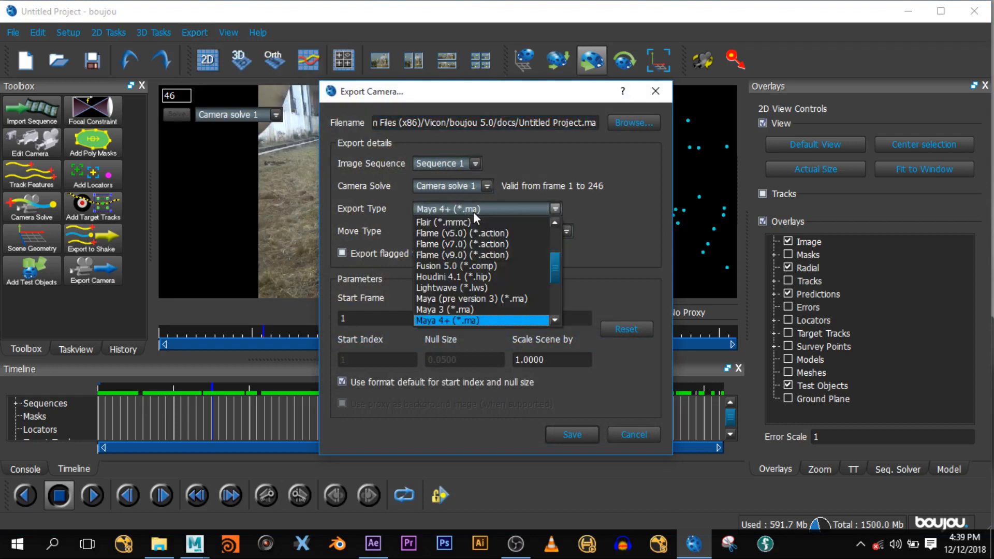
{"action": "left_click_drag", "start_coordinate": [553, 263], "coordinate": [544, 225]}
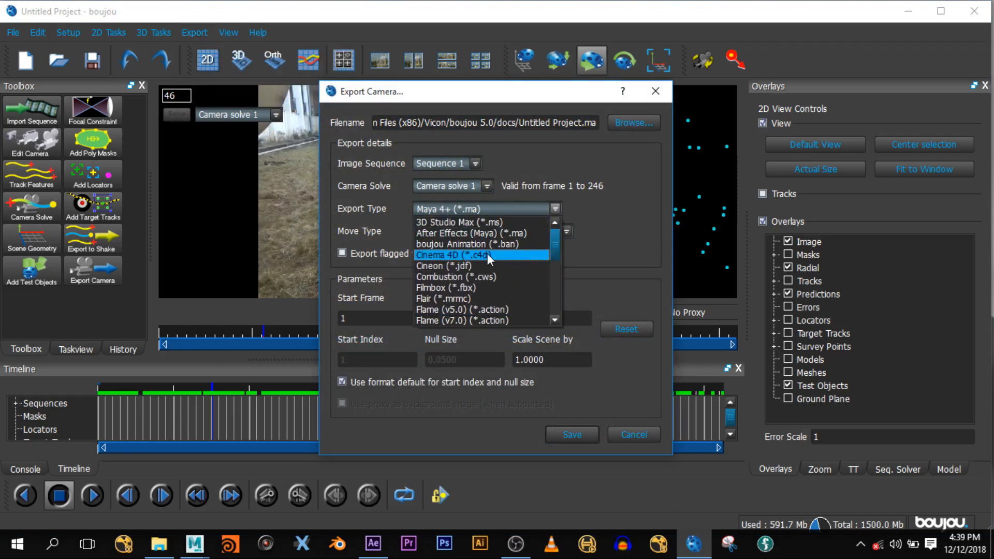
{"action": "scroll", "coordinate": [557, 239], "scroll_direction": "down", "scroll_amount": 1}
{"action": "left_click", "coordinate": [593, 212]}
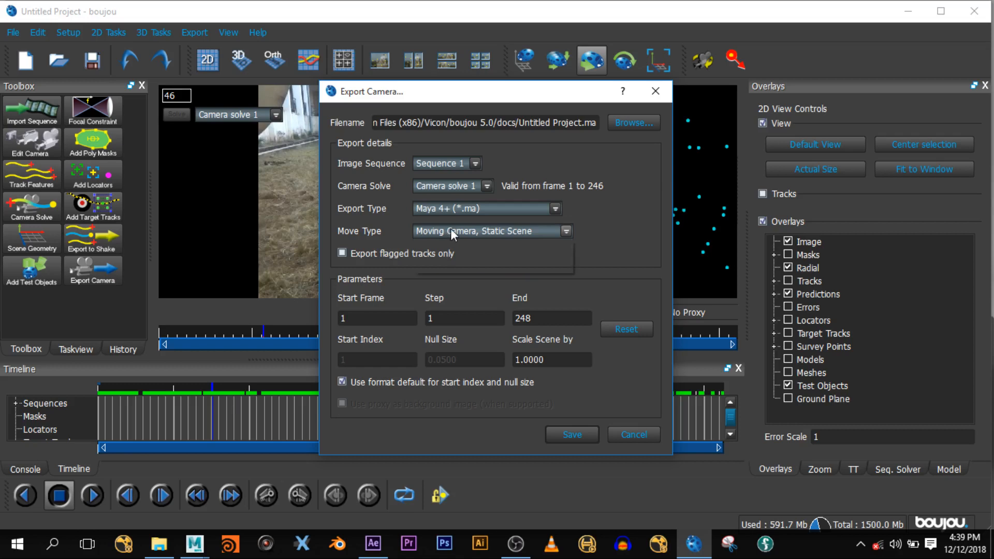
{"action": "left_click", "coordinate": [450, 229]}
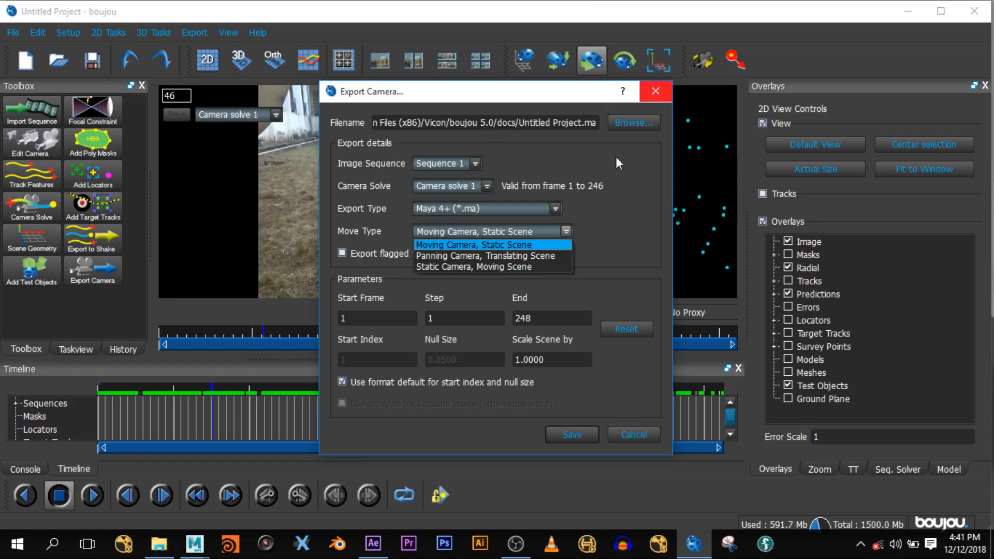
- Keep Moving Camera, Static Scene with scene scale 1.0000 and open the save-location browser
{"action": "left_click", "coordinate": [633, 211]}
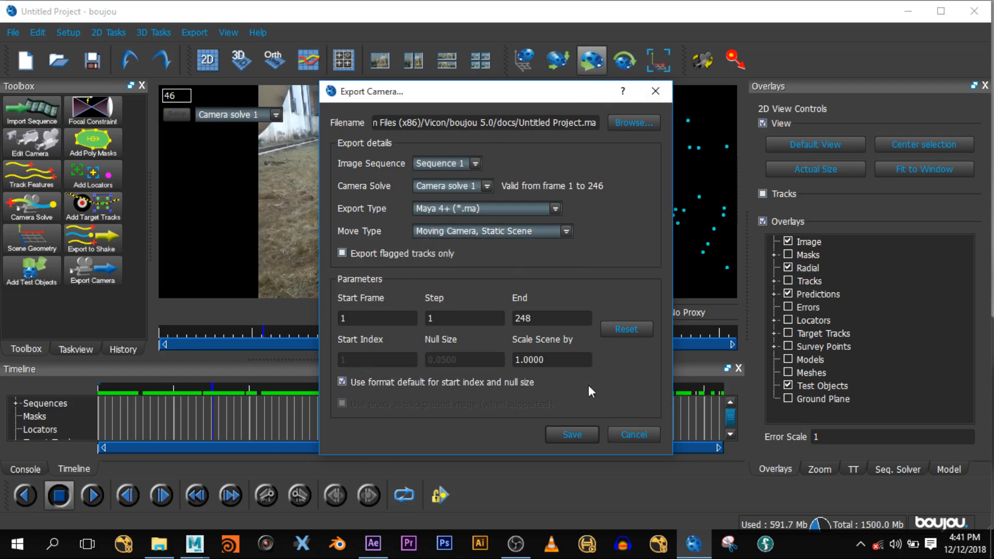
{"action": "double_click", "coordinate": [563, 358]}
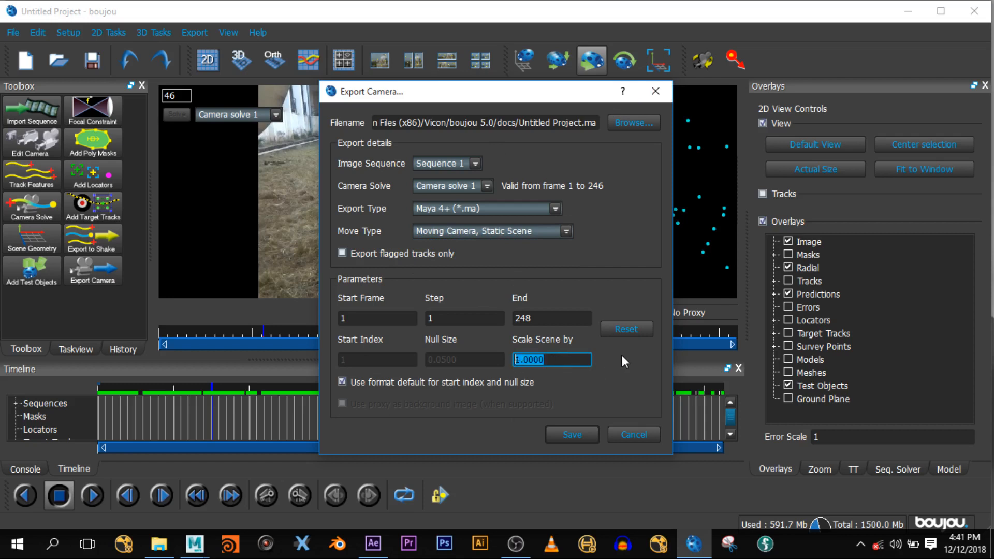
{"action": "left_click", "coordinate": [562, 361]}
{"action": "left_click", "coordinate": [640, 122]}
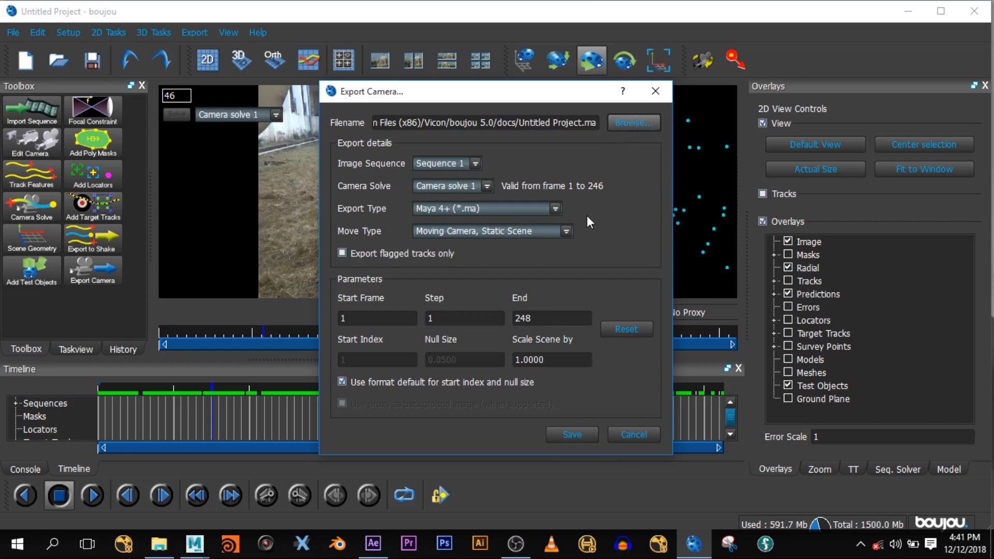
{"action": "left_click", "coordinate": [627, 122]}
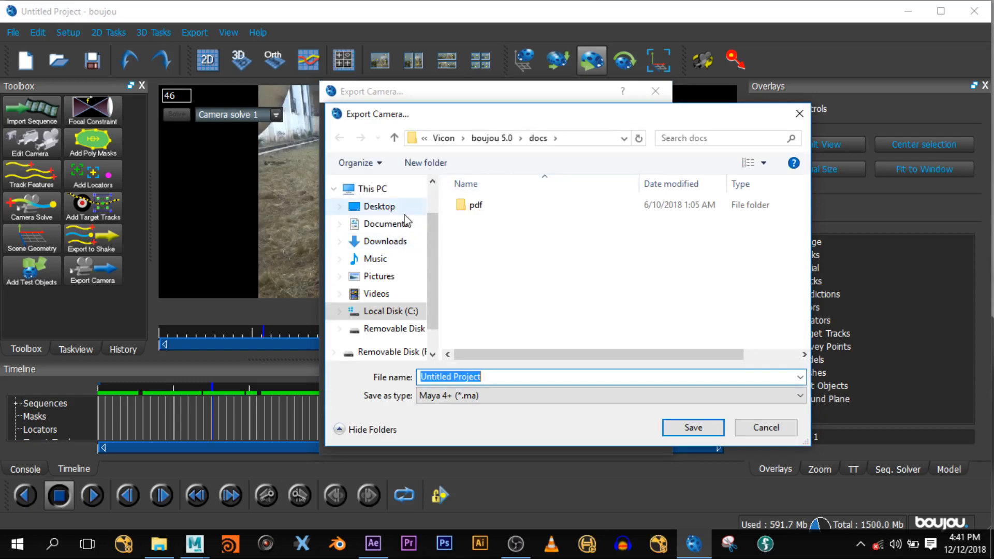
- Export the camera as ggagagag.ma into the Desktop's cgi class folder
{"action": "left_click", "coordinate": [396, 210]}
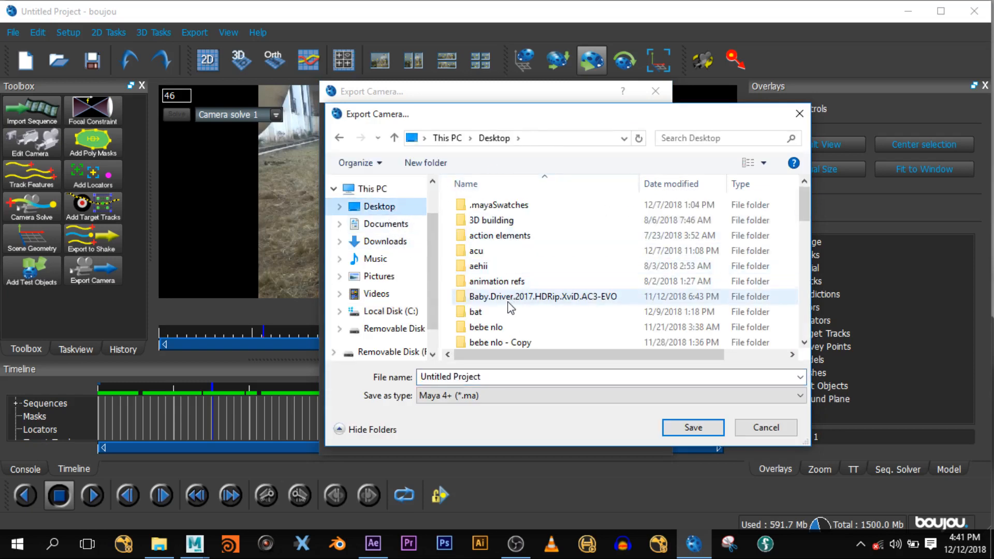
{"action": "scroll", "coordinate": [511, 309], "scroll_direction": "down", "scroll_amount": 2}
{"action": "left_click", "coordinate": [500, 327]}
{"action": "left_click", "coordinate": [696, 428]}
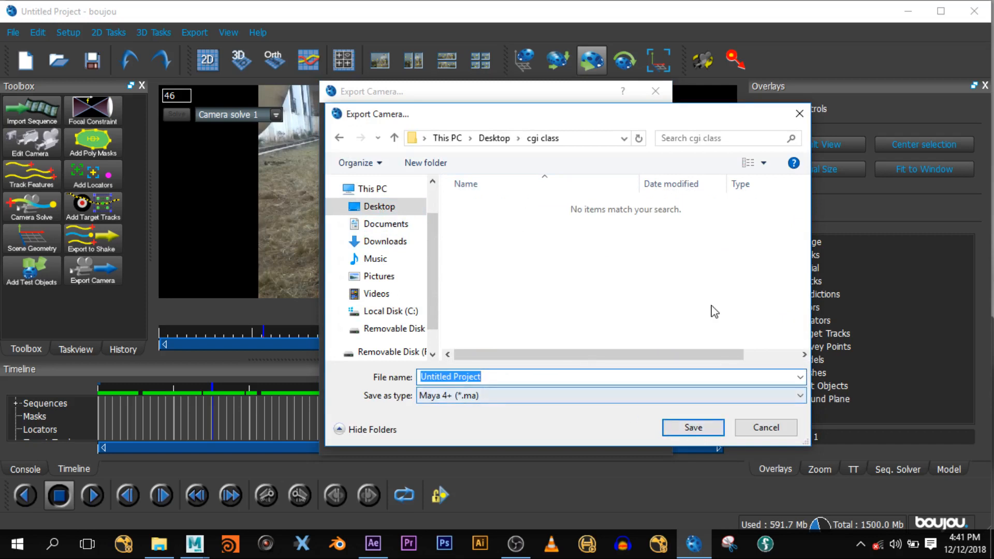
{"action": "type", "text": "ggagagag"}
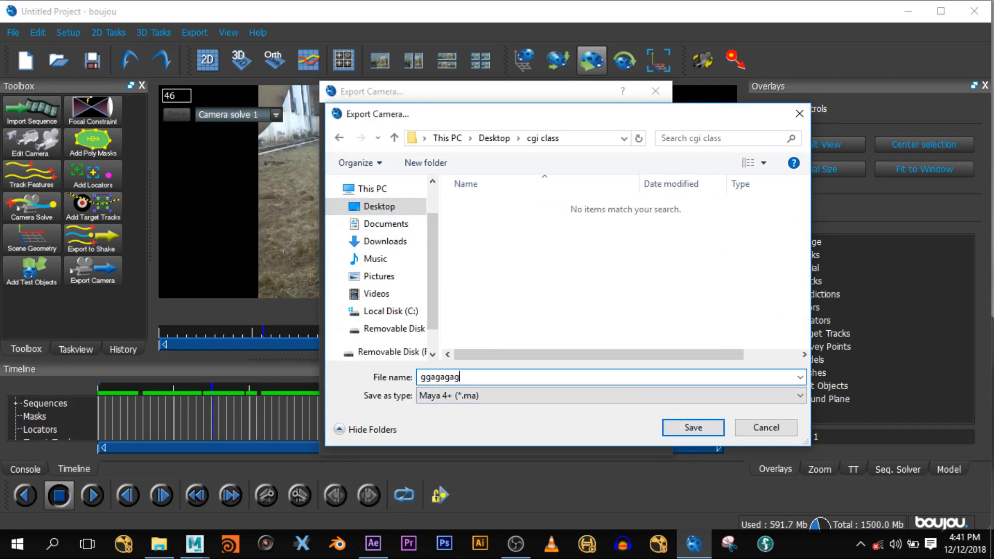
{"action": "key", "text": "Return"}
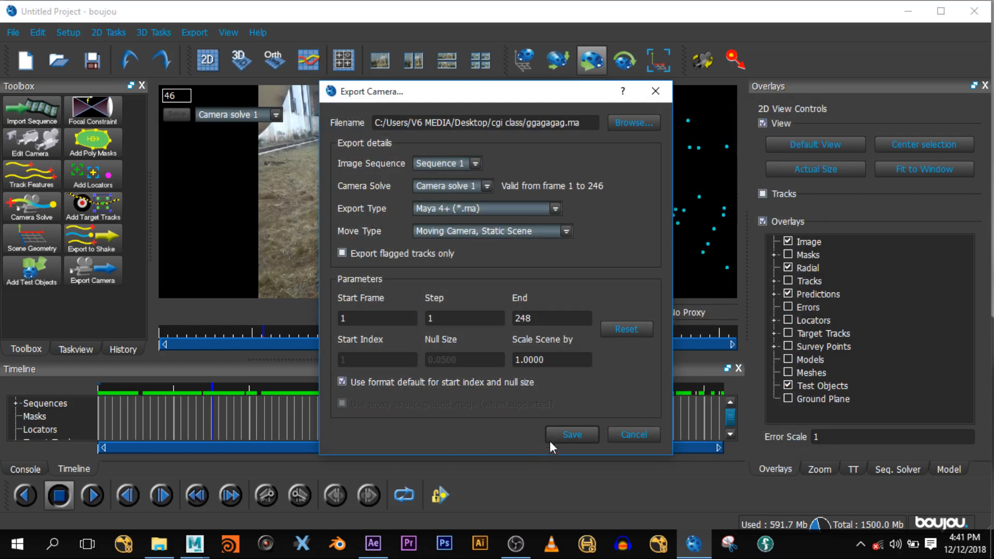
{"action": "left_click", "coordinate": [557, 435]}
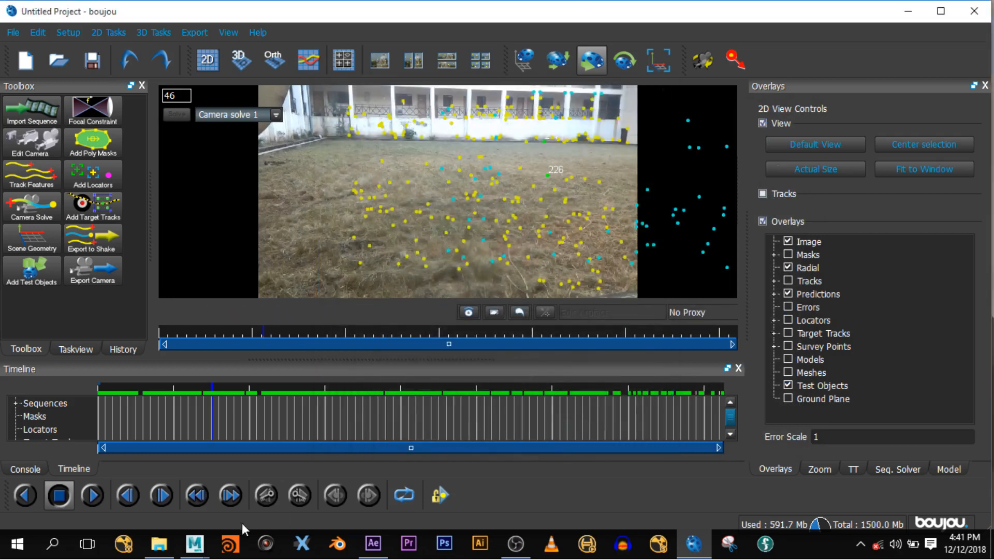
- Start a File > Import in Maya and browse to the Desktop
{"action": "mouse_move", "coordinate": [195, 544]}
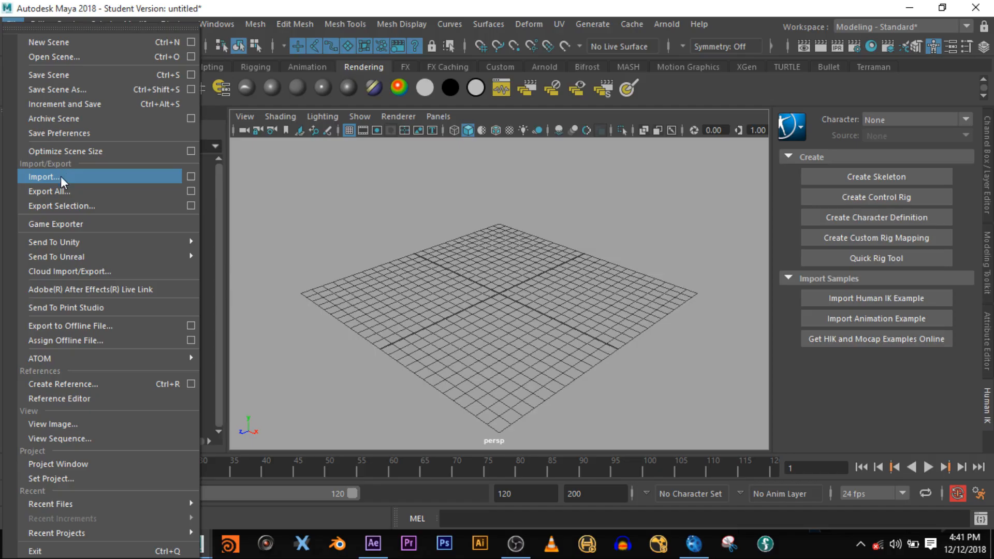
{"action": "left_click", "coordinate": [60, 176]}
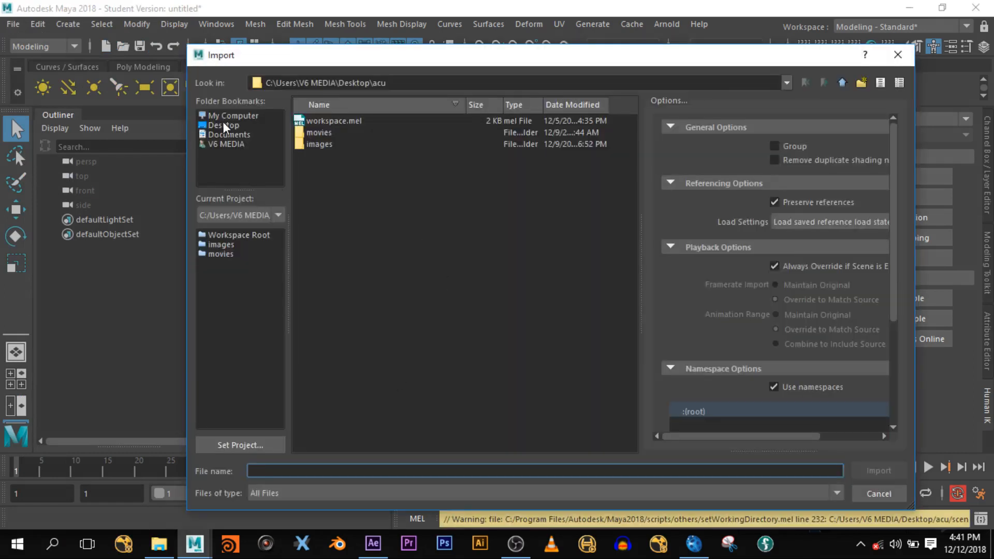
{"action": "left_click", "coordinate": [223, 125]}
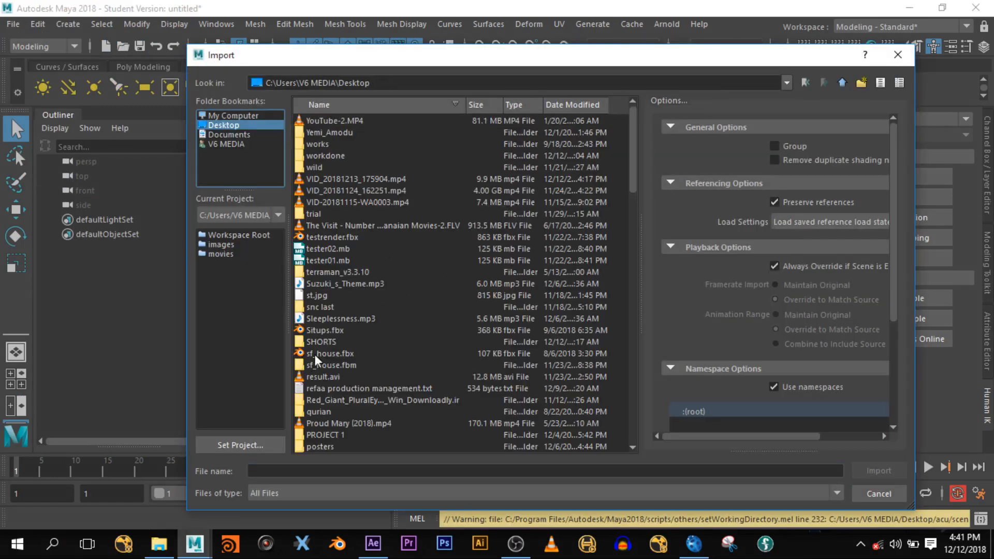
{"action": "scroll", "coordinate": [323, 341], "scroll_direction": "down", "scroll_amount": 20}
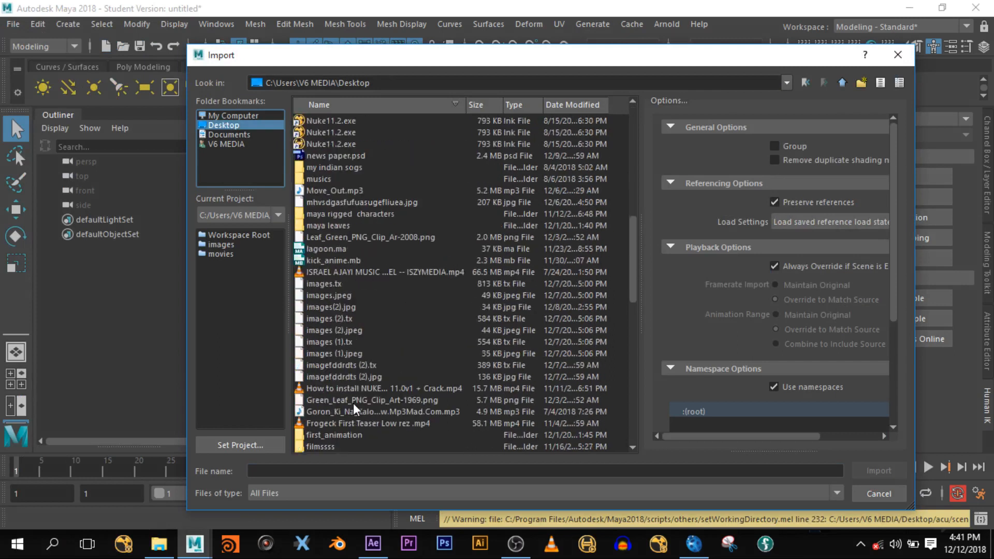
{"action": "scroll", "coordinate": [353, 407], "scroll_direction": "down", "scroll_amount": 6}
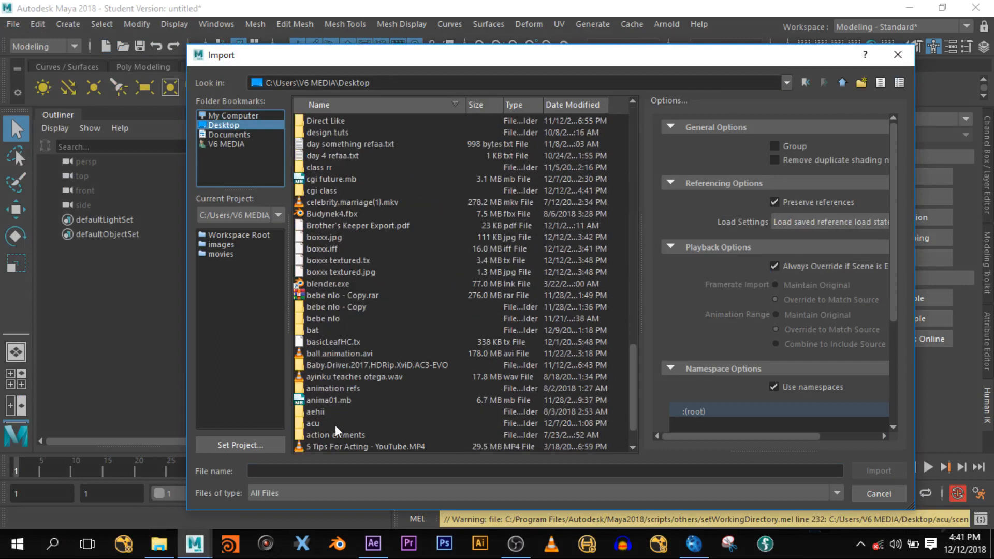
{"action": "scroll", "coordinate": [334, 425], "scroll_direction": "down", "scroll_amount": 1}
{"action": "scroll", "coordinate": [333, 425], "scroll_direction": "down", "scroll_amount": 1}
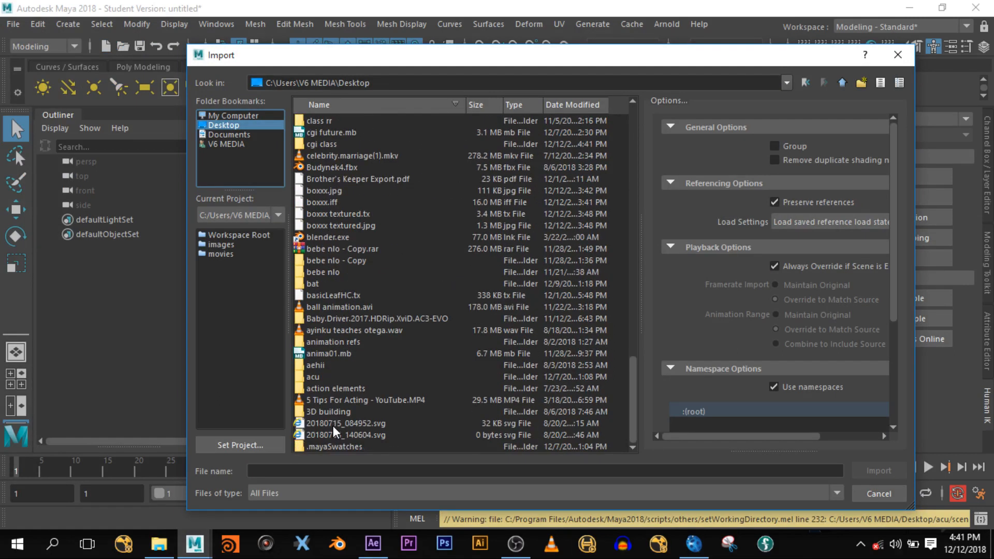
{"action": "scroll", "coordinate": [333, 425], "scroll_direction": "up", "scroll_amount": 2}
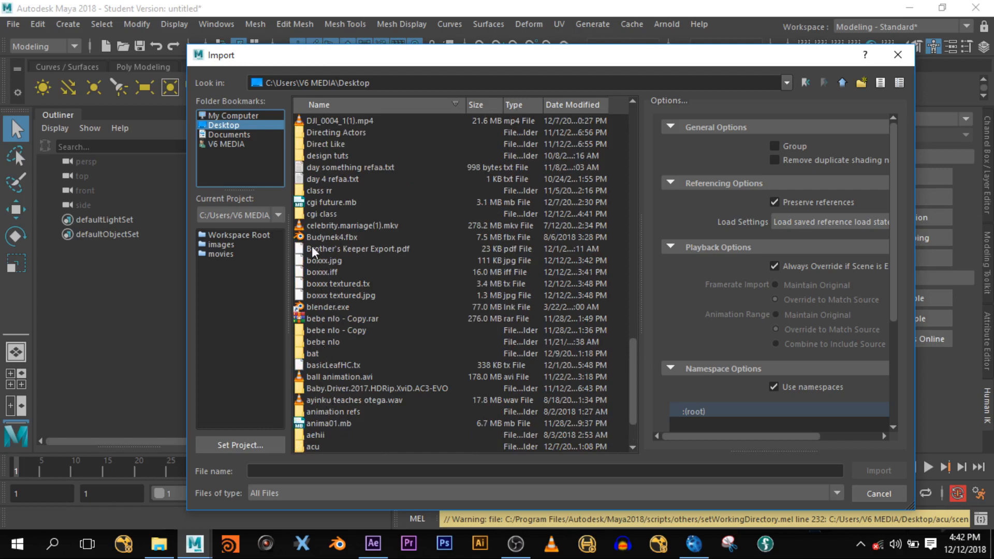
- Open the cgi class folder and import ggagagag.ma
{"action": "double_click", "coordinate": [323, 214]}
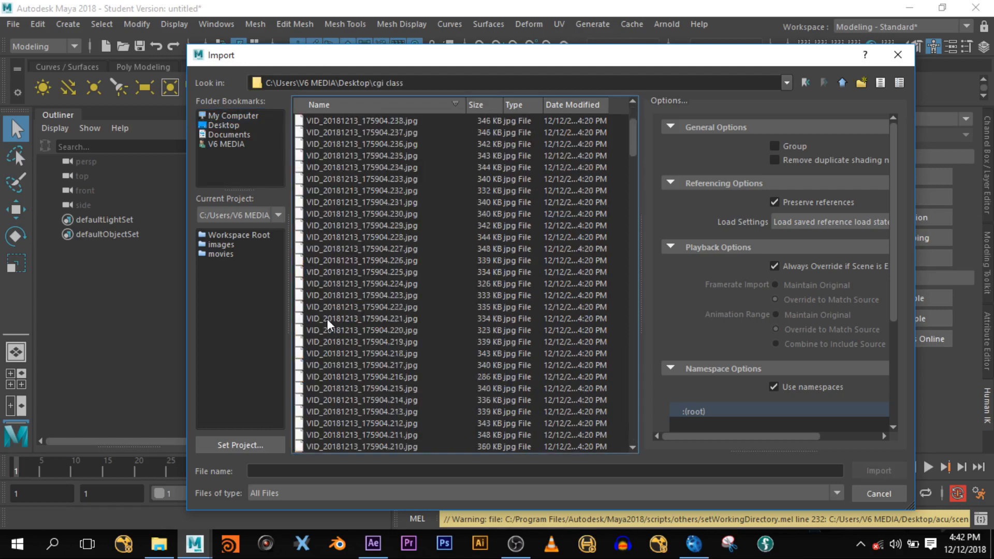
{"action": "scroll", "coordinate": [362, 290], "scroll_direction": "down", "scroll_amount": 7}
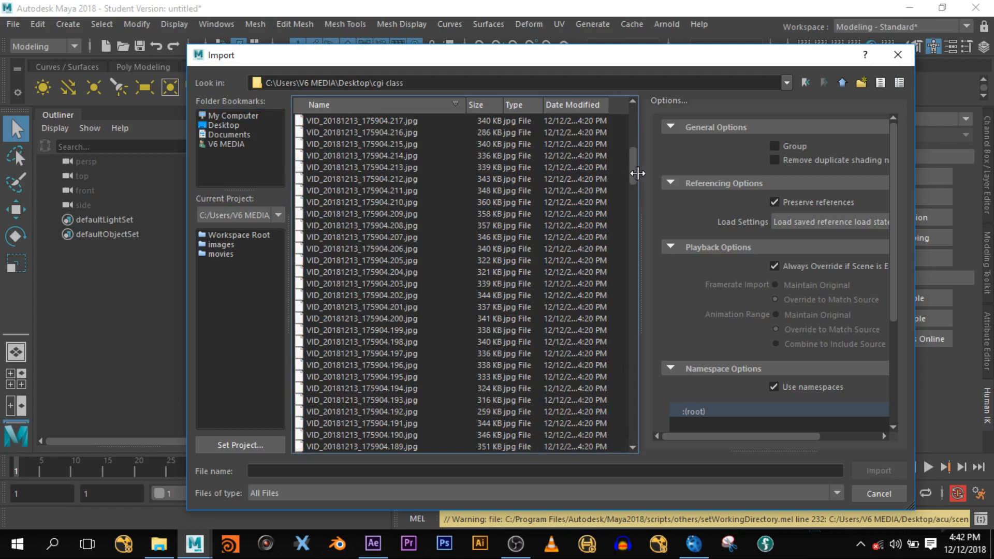
{"action": "left_click_drag", "start_coordinate": [633, 173], "coordinate": [633, 437]}
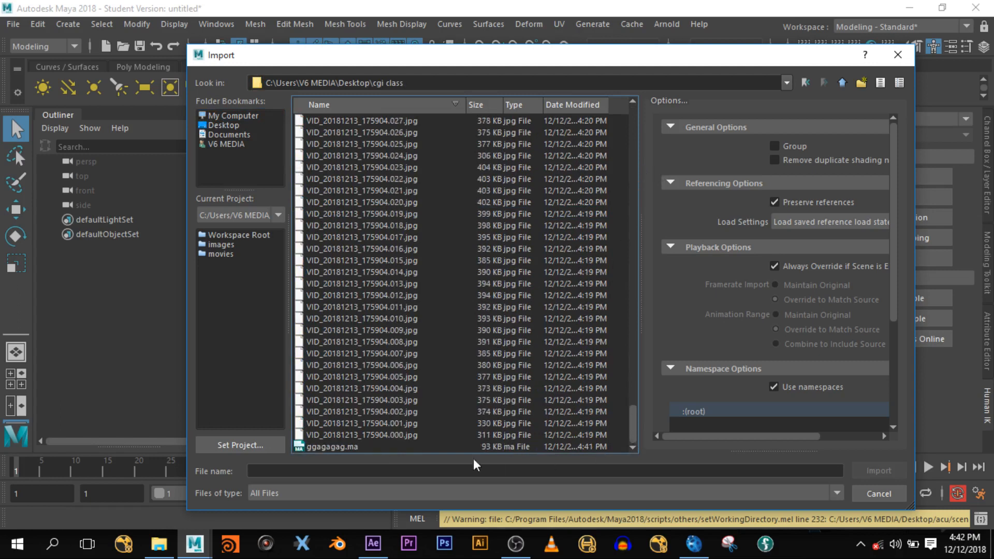
{"action": "left_click", "coordinate": [346, 448]}
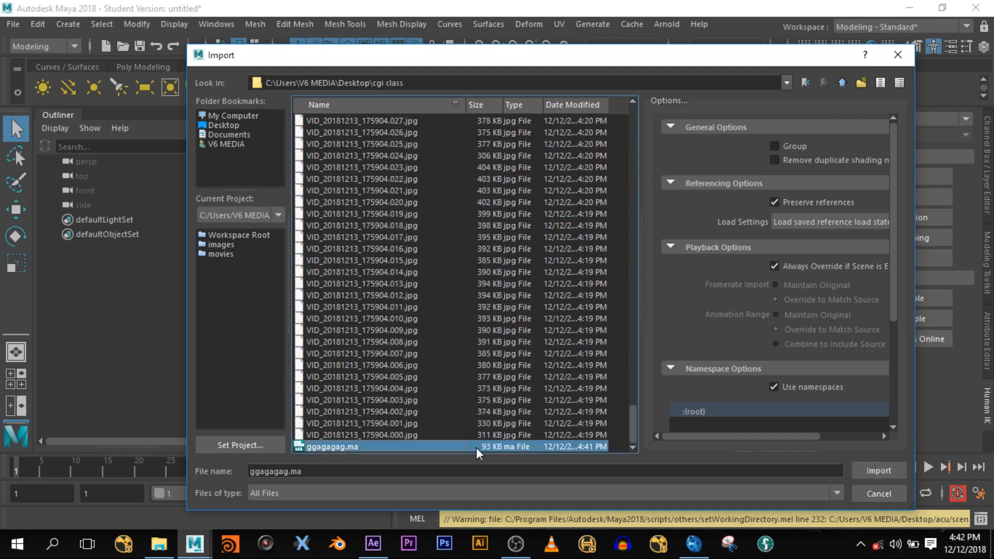
{"action": "left_click", "coordinate": [877, 471]}
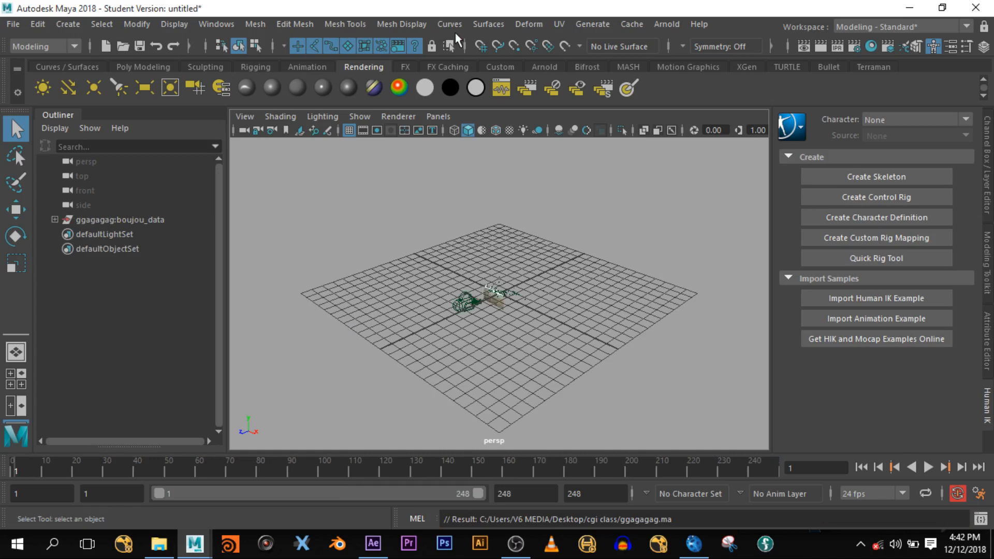
- Scale the imported ggagagag:boujou_data group up to about 1.41
{"action": "left_click", "coordinate": [143, 221]}
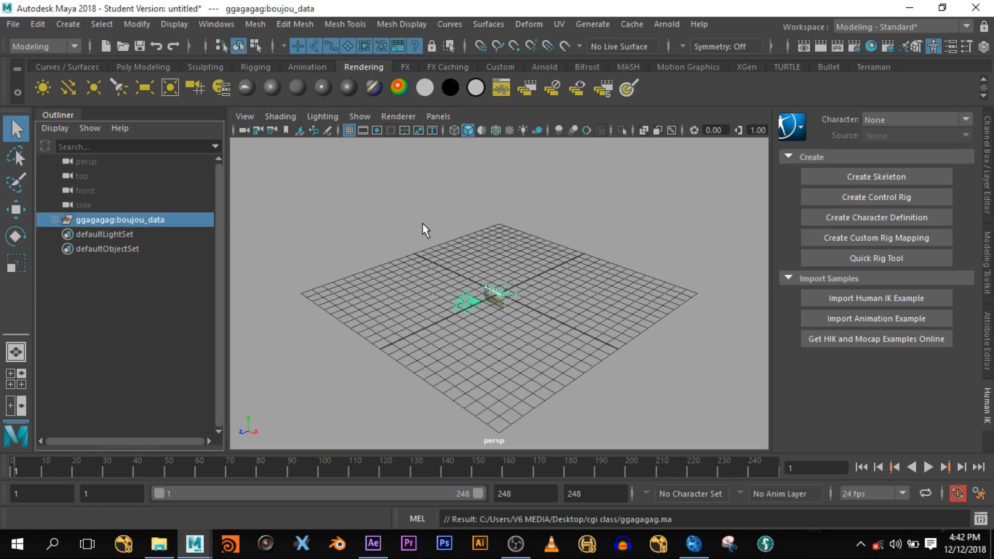
{"action": "key", "text": "r"}
{"action": "left_click_drag", "start_coordinate": [498, 294], "coordinate": [775, 287]}
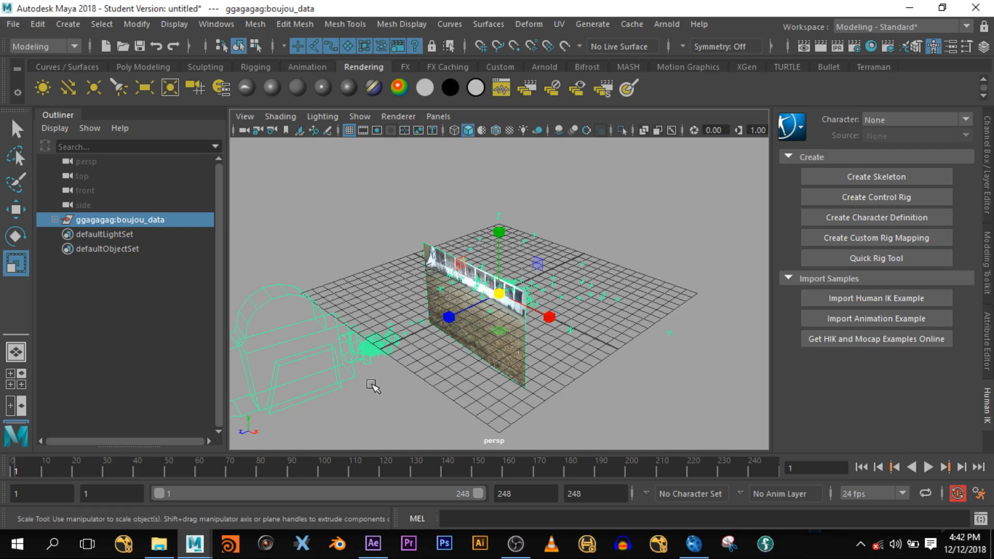
- Inspect the tracked points and image plane, play the solved camera's animation, and rewind to frame 1
{"action": "left_click", "coordinate": [616, 307]}
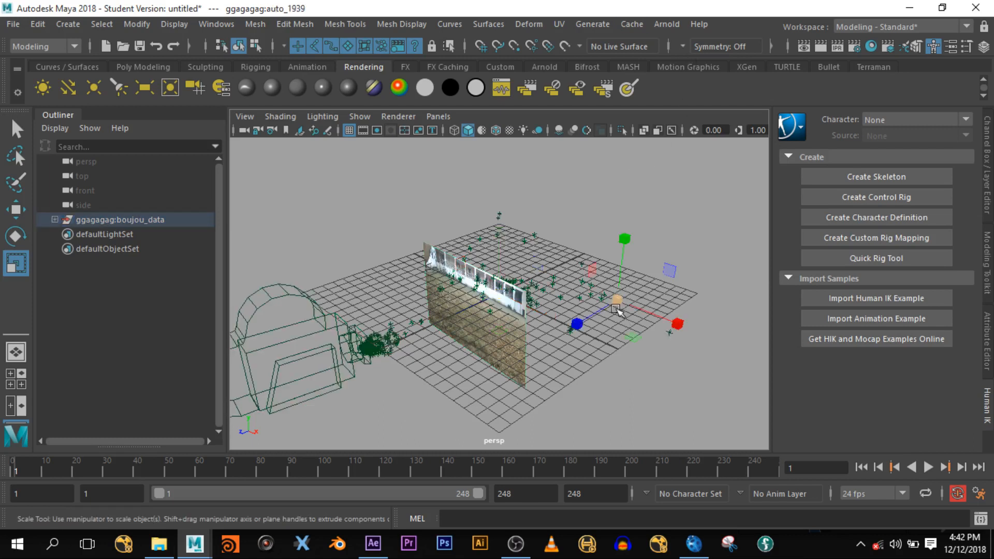
{"action": "left_click", "coordinate": [562, 299]}
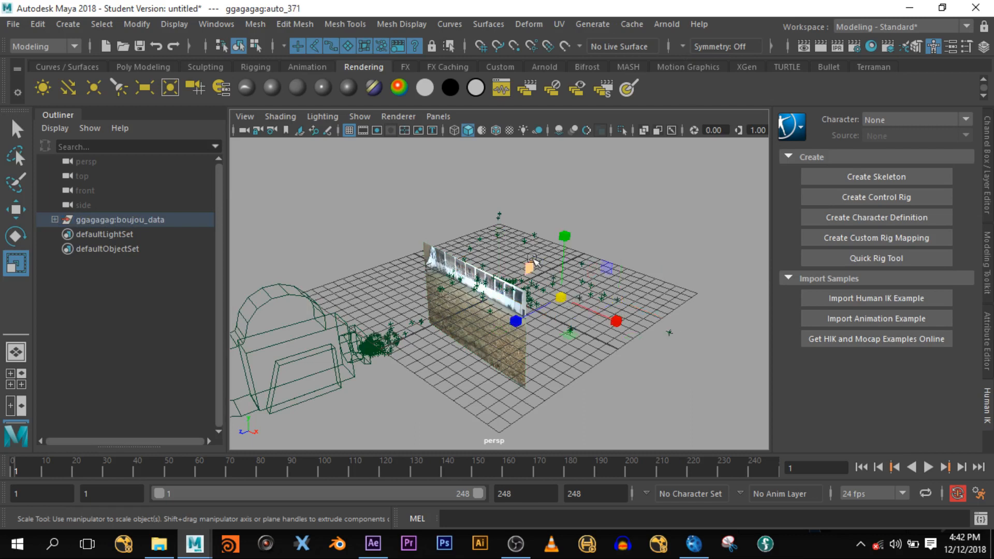
{"action": "left_click", "coordinate": [522, 241]}
{"action": "left_click", "coordinate": [520, 352]}
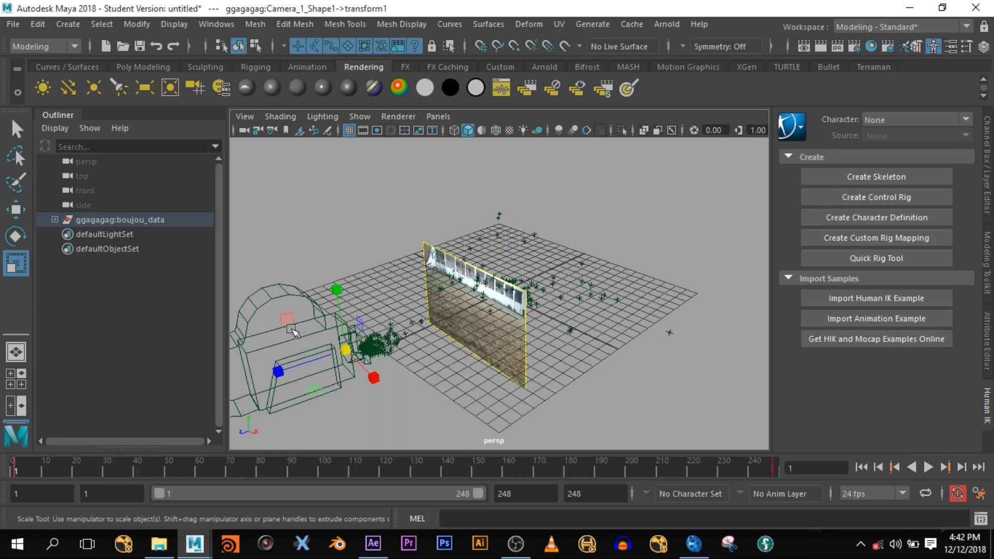
{"action": "left_click", "coordinate": [291, 332]}
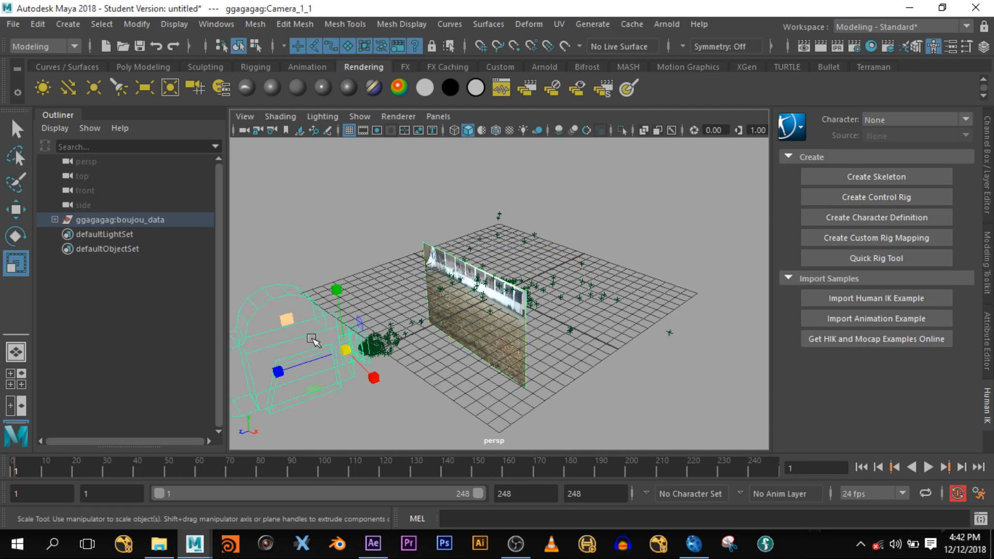
{"action": "key", "text": "alt+v"}
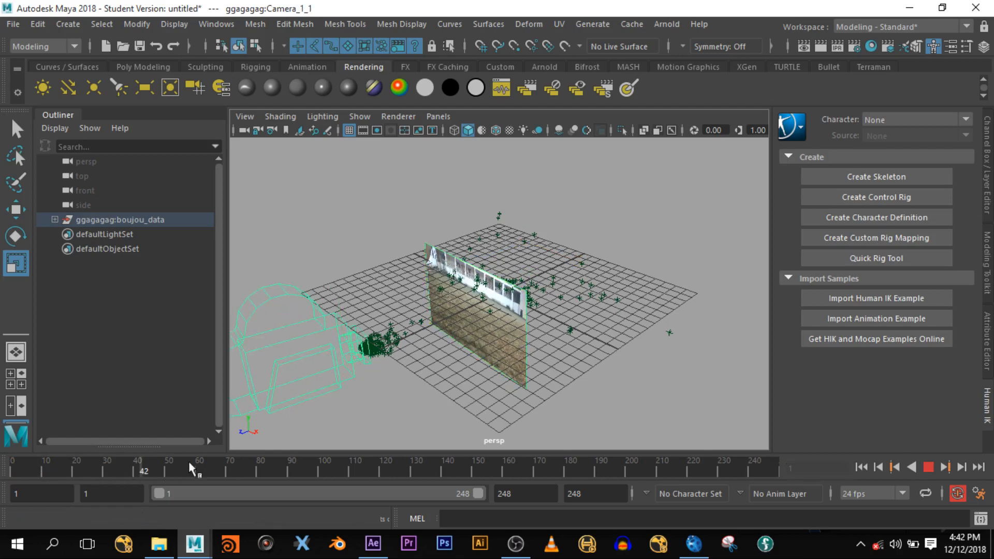
{"action": "left_click_drag", "start_coordinate": [441, 462], "coordinate": [3, 445]}
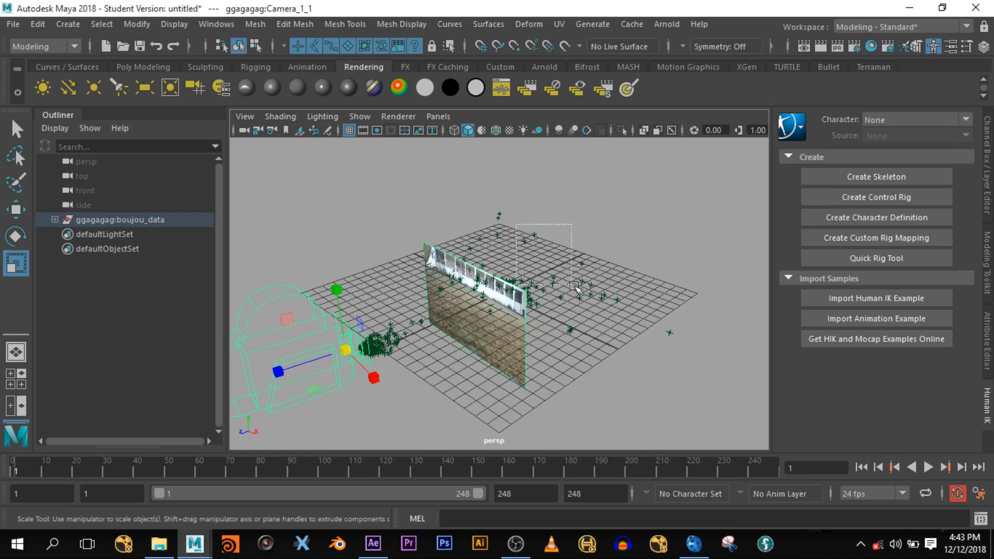
{"action": "left_click", "coordinate": [604, 294]}
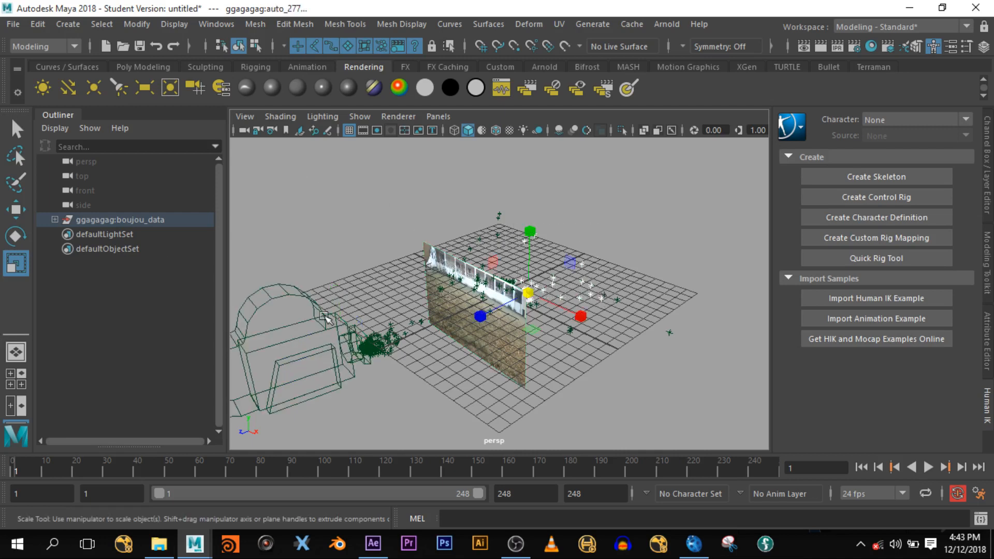
{"action": "left_click", "coordinate": [339, 313]}
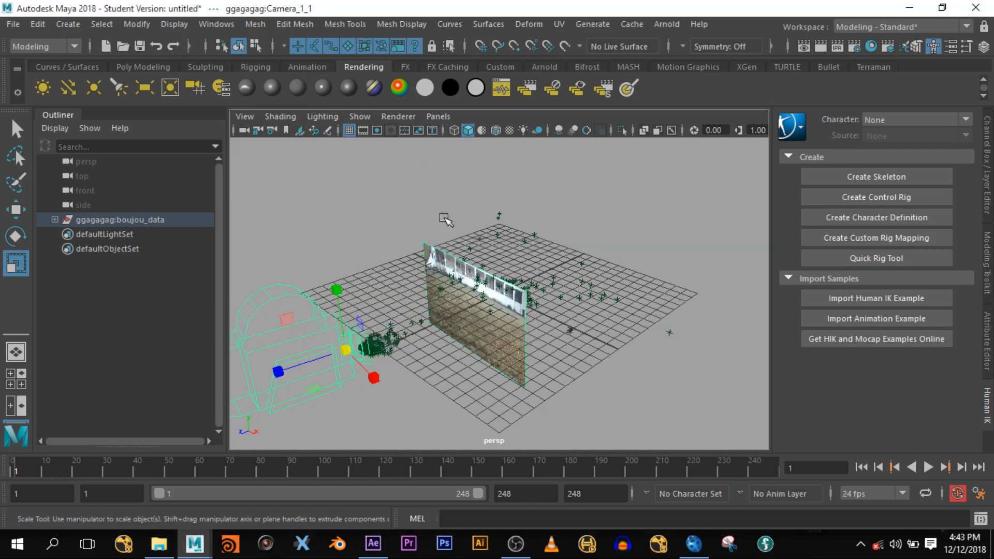
{"action": "key", "text": "space"}
{"action": "key", "text": "space"}
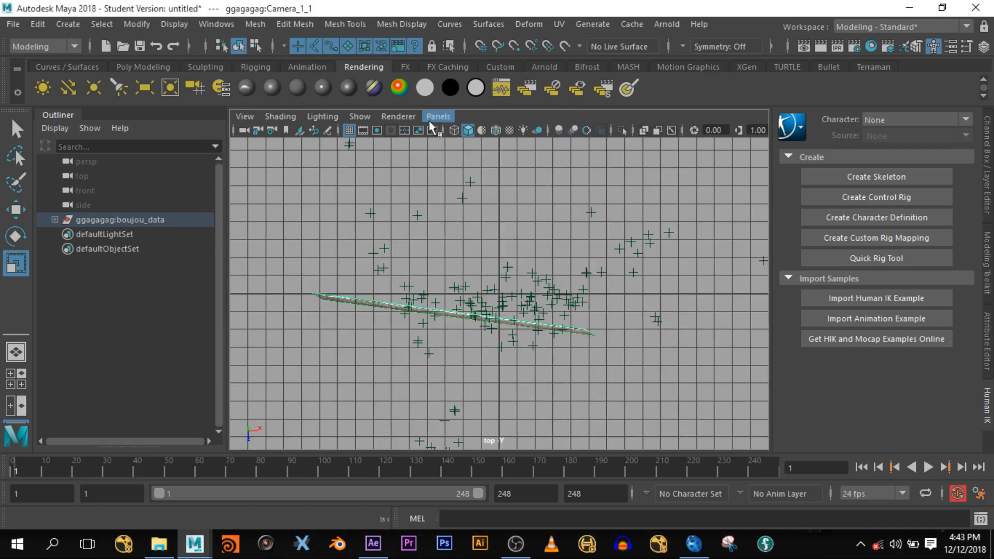
- Look through ggagagag:Camera_1_1 and play the footage, stopping at frame 103
{"action": "left_click", "coordinate": [438, 116]}
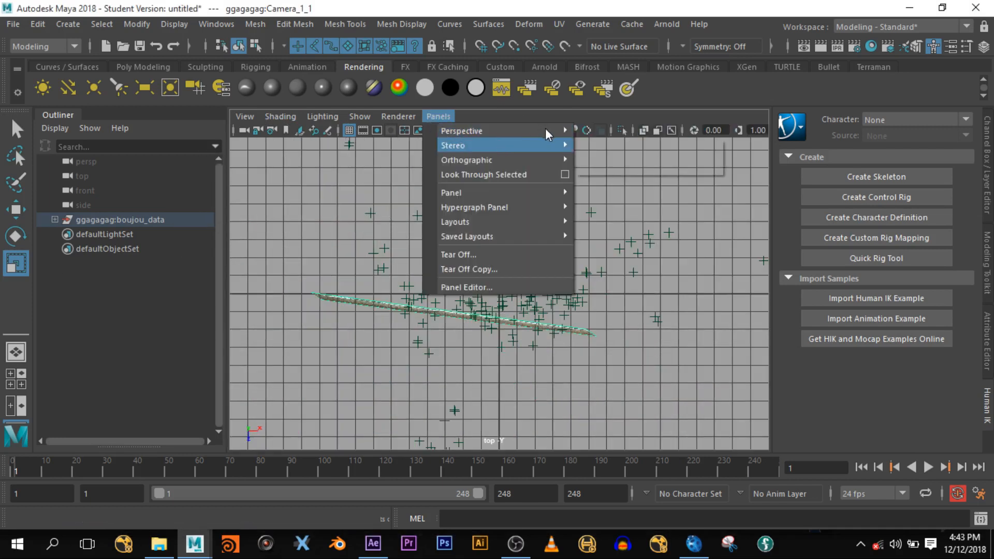
{"action": "mouse_move", "coordinate": [553, 131]}
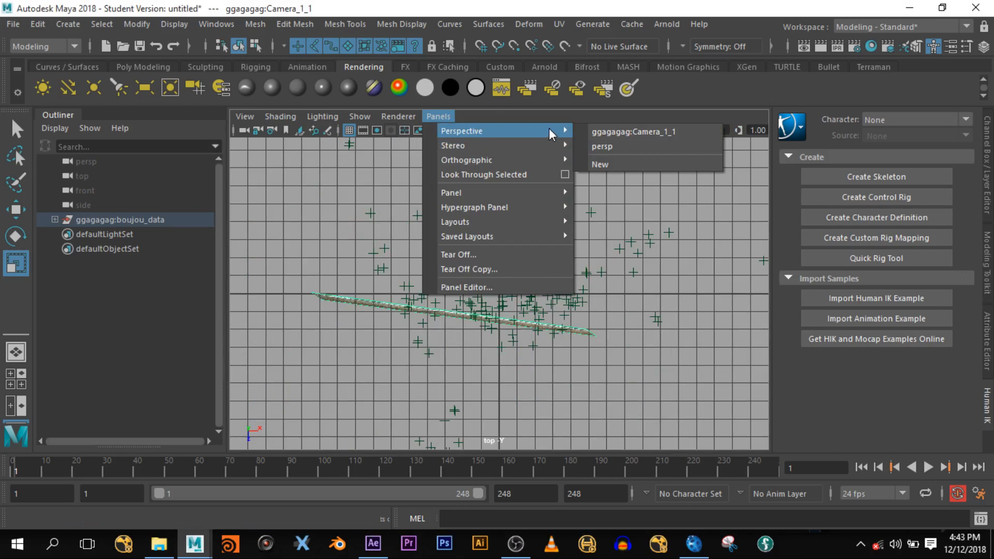
{"action": "left_click", "coordinate": [679, 133]}
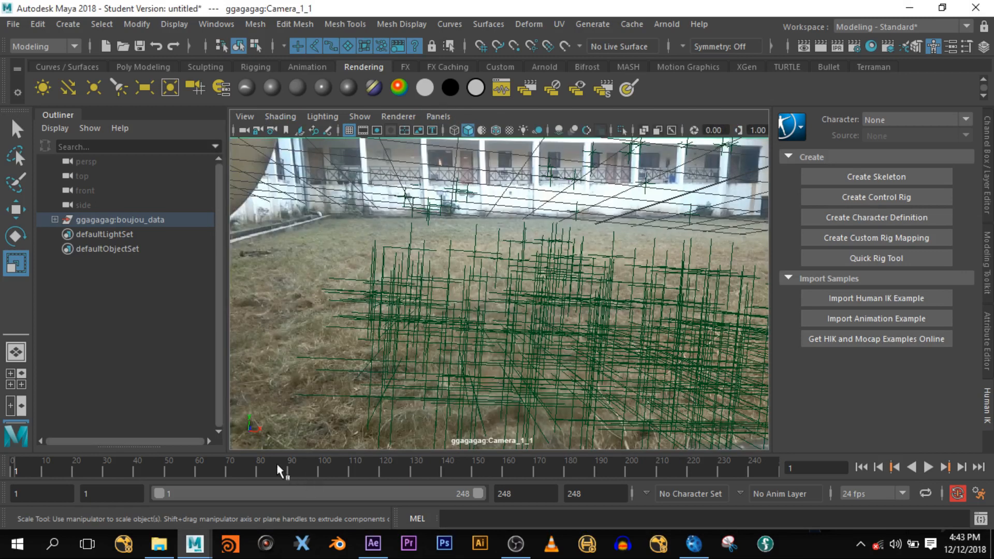
{"action": "key", "text": "alt+v"}
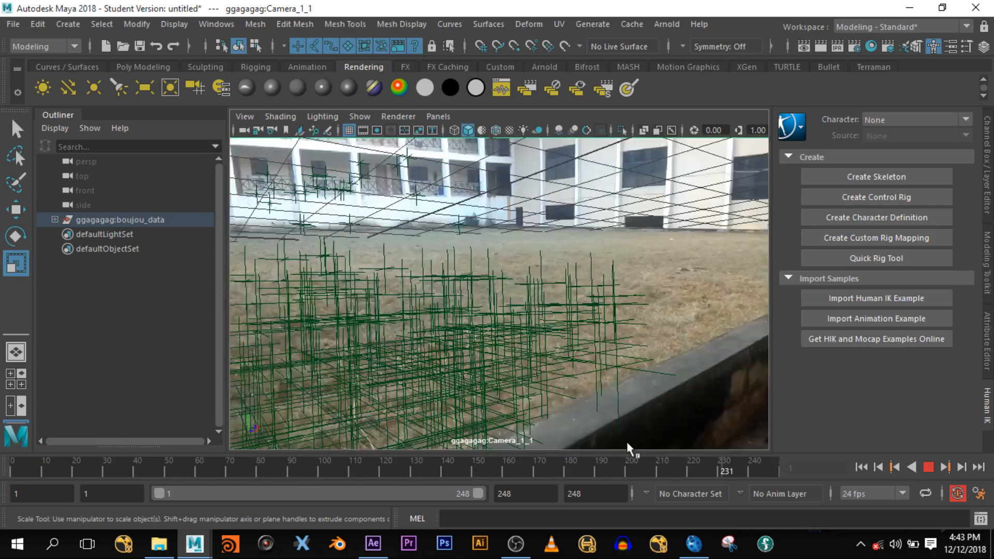
{"action": "left_click", "coordinate": [333, 466]}
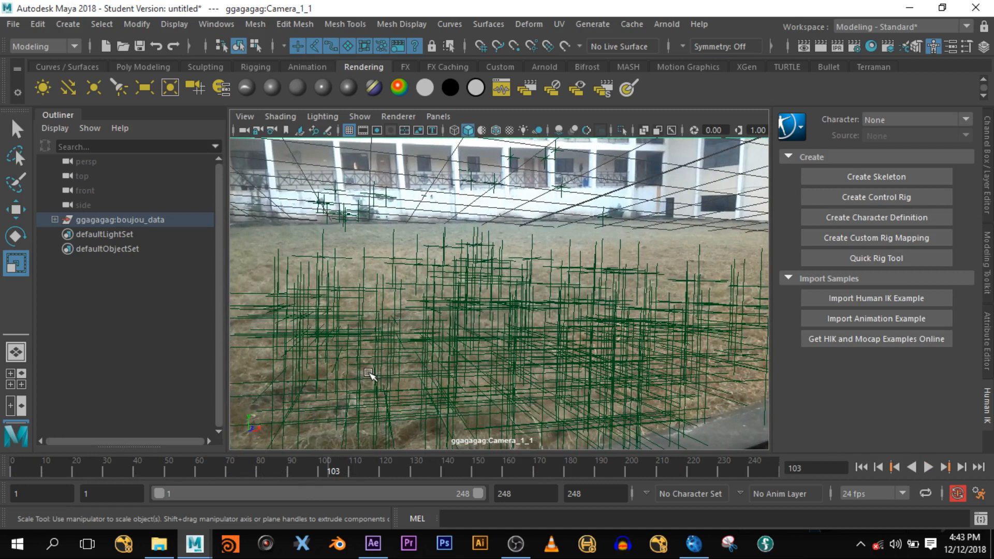
- In the side view, rotate boujou_data about -9.542 degrees, then return to the perspective view
{"action": "key", "text": "space"}
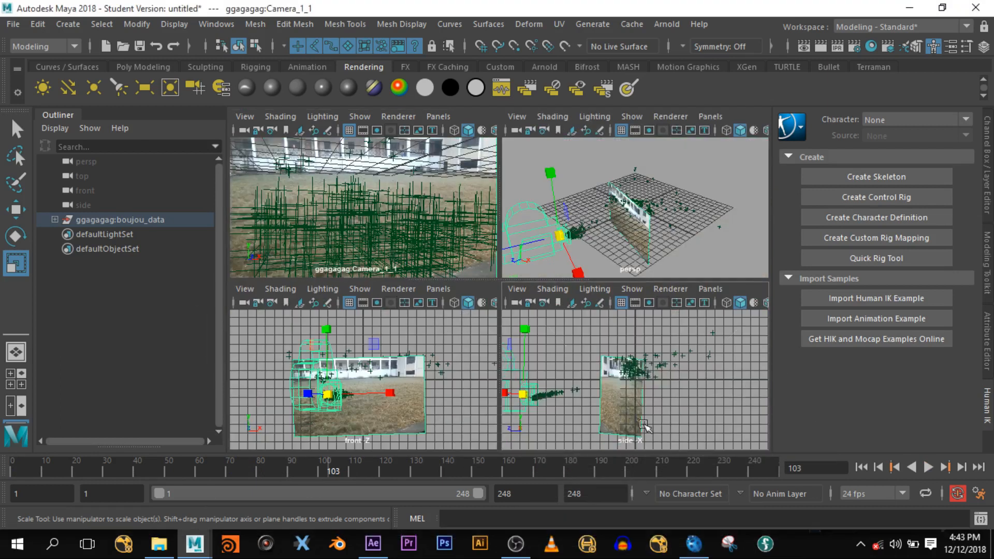
{"action": "key", "text": "space"}
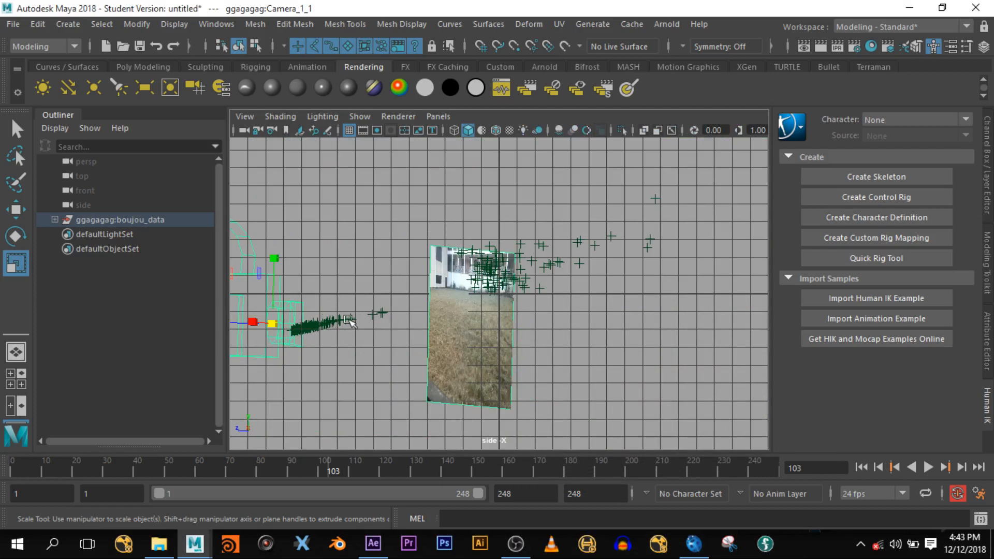
{"action": "left_click", "coordinate": [87, 220]}
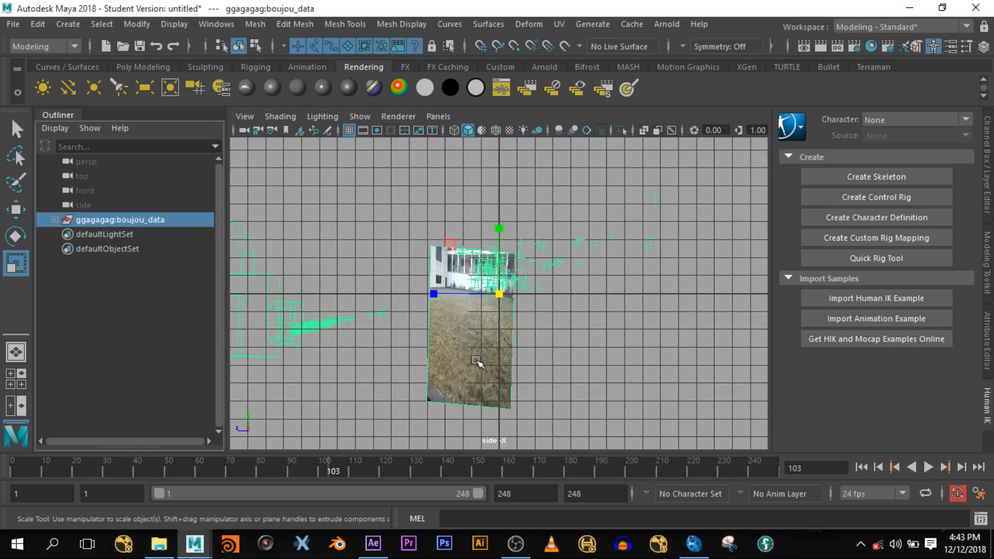
{"action": "key", "text": "e"}
{"action": "left_click_drag", "start_coordinate": [452, 354], "coordinate": [440, 345]}
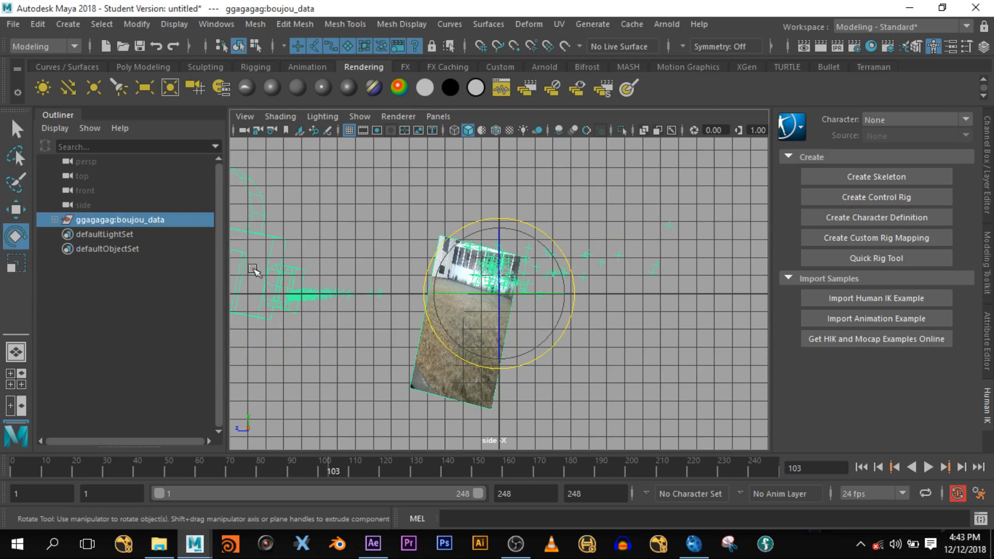
{"action": "key", "text": "space"}
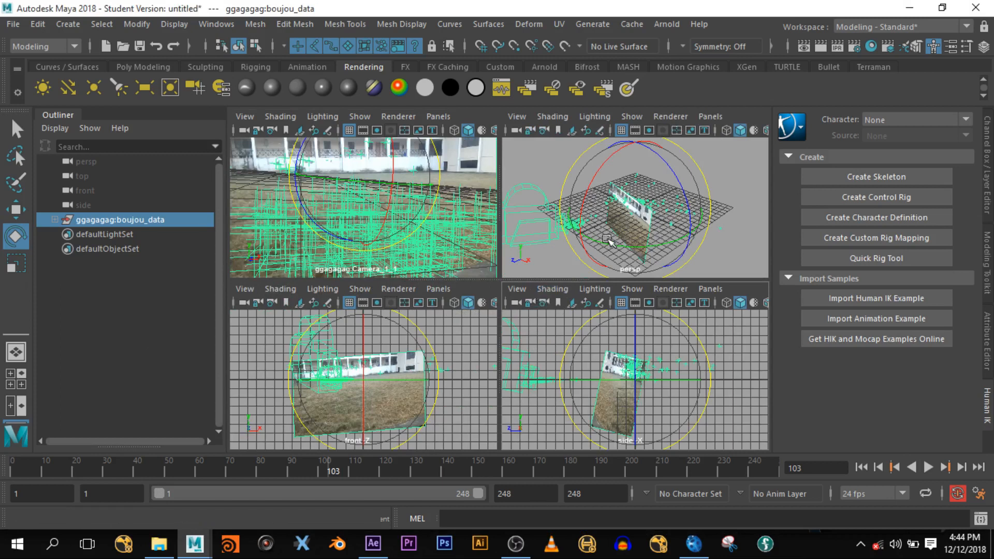
{"action": "key", "text": "space"}
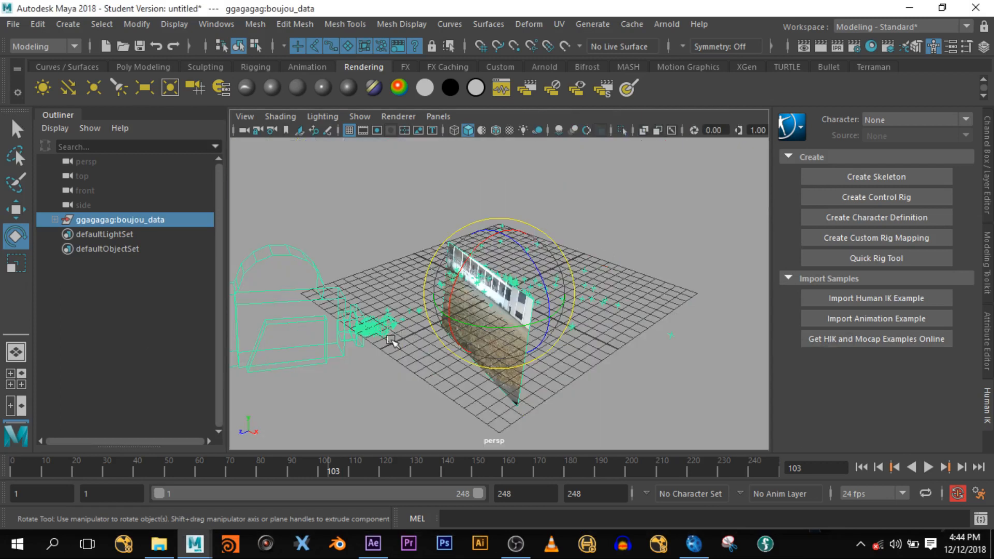
- Move the cube 5.111 units along Z and raise it slightly in the side view
{"action": "left_click", "coordinate": [130, 68]}
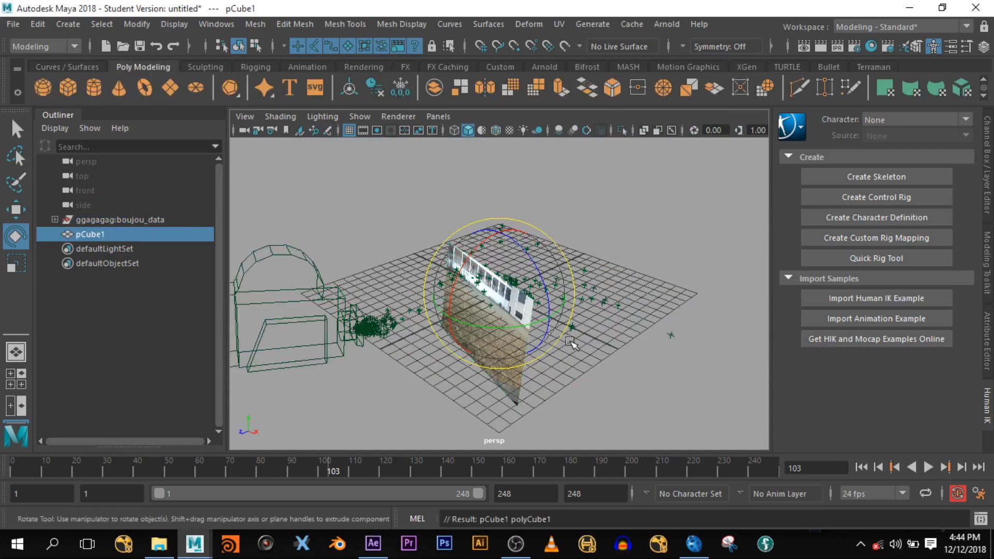
{"action": "key", "text": "w"}
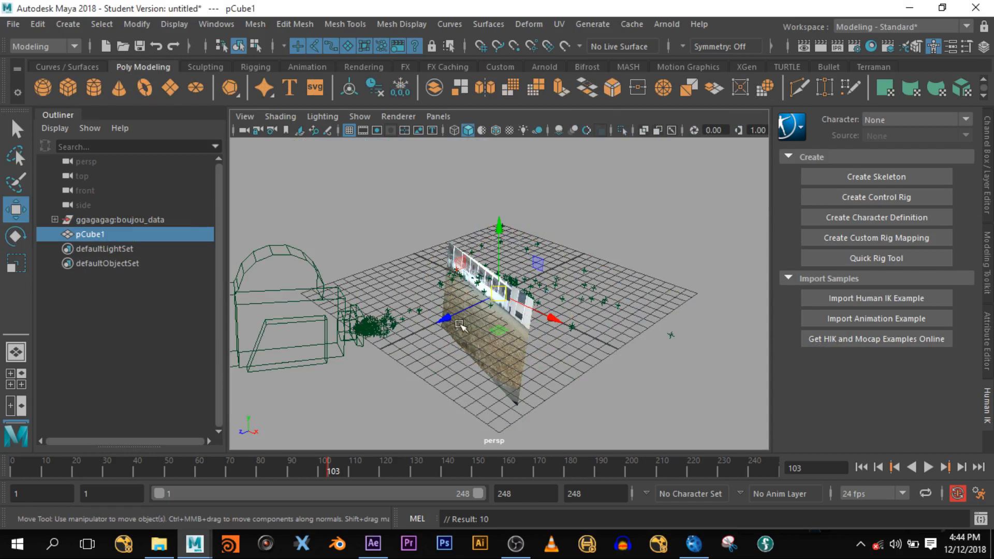
{"action": "left_click_drag", "start_coordinate": [445, 320], "coordinate": [395, 343]}
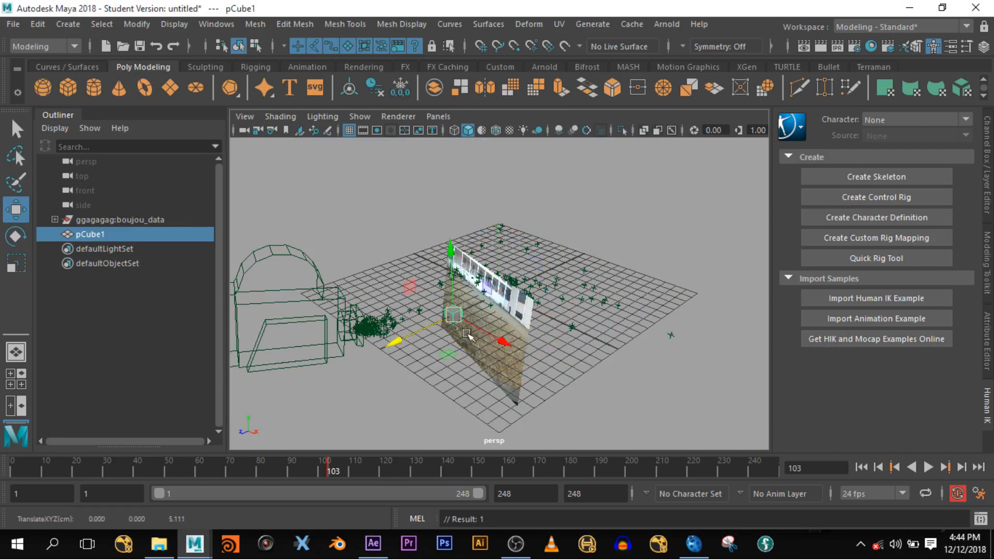
{"action": "key", "text": "space"}
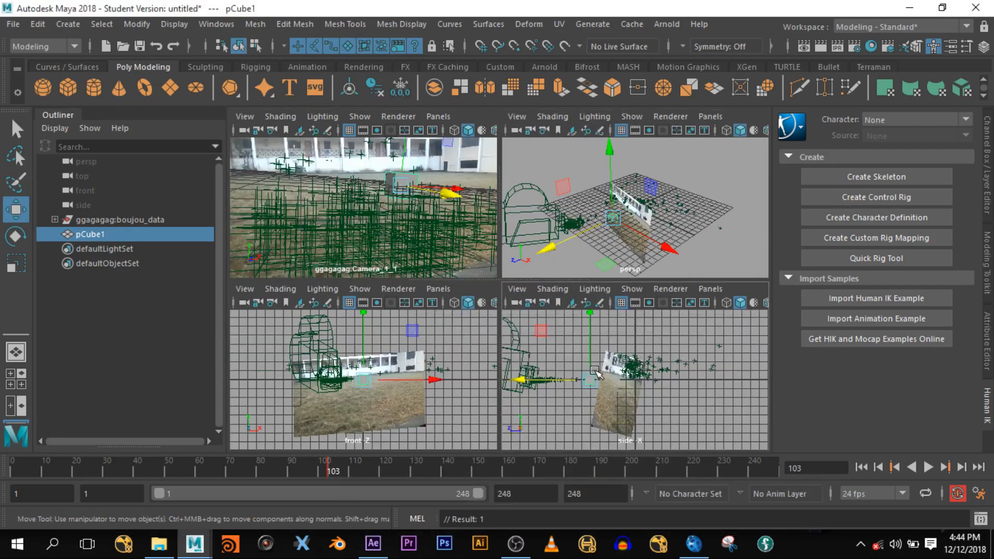
{"action": "key", "text": "space"}
{"action": "left_click_drag", "start_coordinate": [407, 223], "coordinate": [408, 221]}
- In the solved camera's view, slide the cube left and closer to the camera
{"action": "key", "text": "space"}
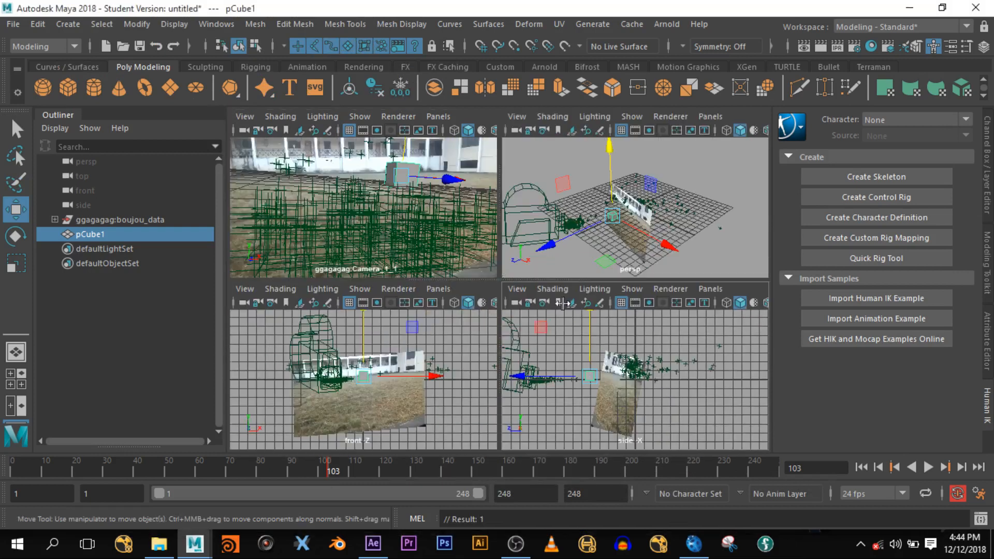
{"action": "key", "text": "space"}
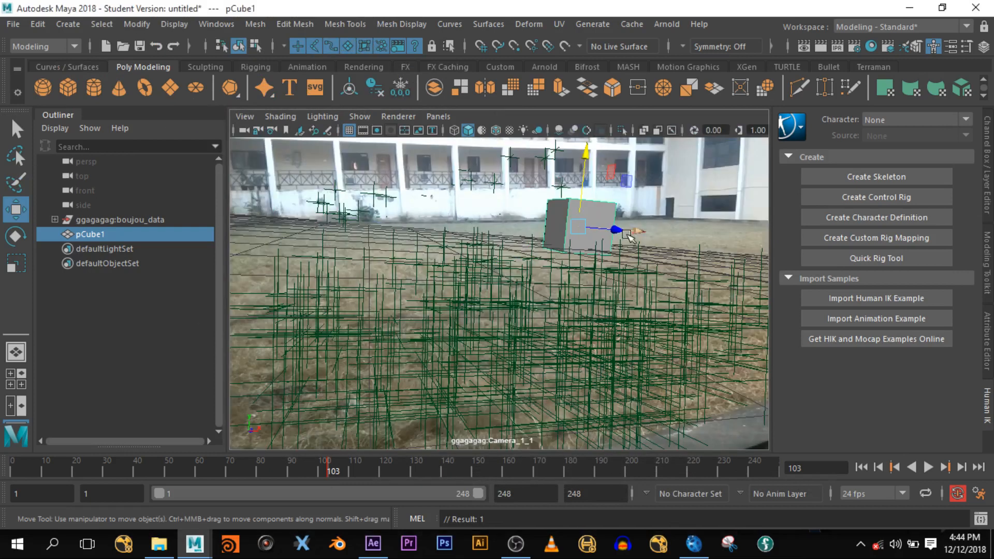
{"action": "left_click_drag", "start_coordinate": [644, 230], "coordinate": [506, 275]}
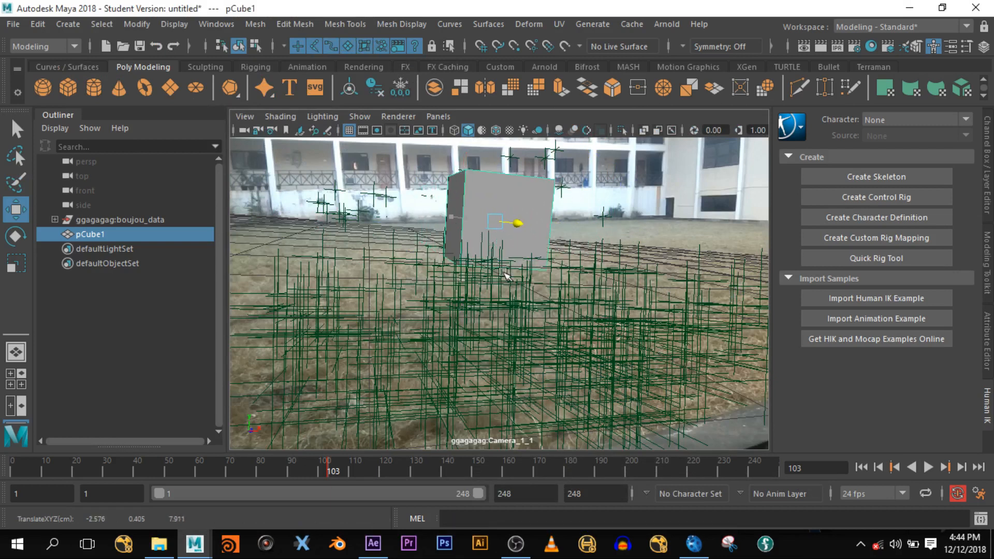
{"action": "left_click_drag", "start_coordinate": [411, 467], "coordinate": [8, 474]}
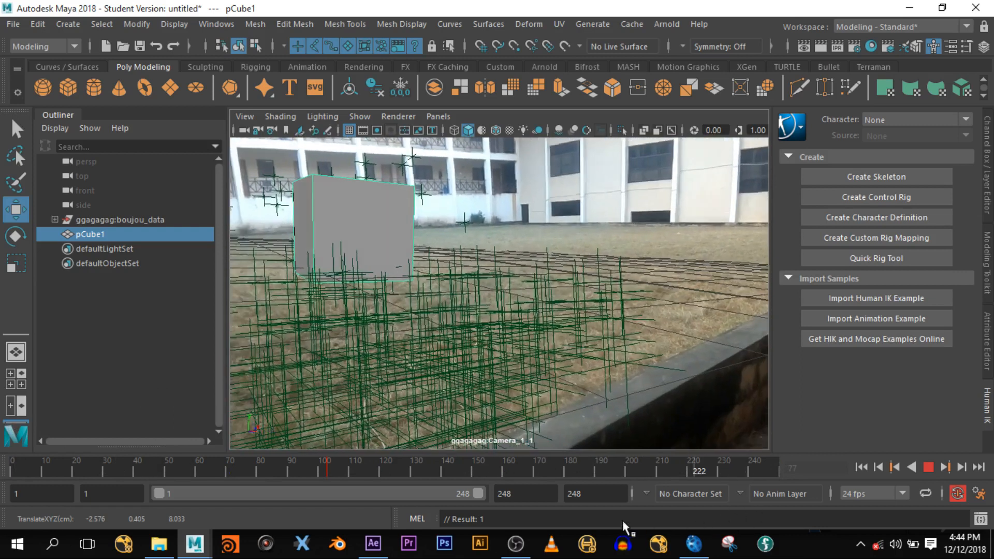
- Hide locators in the camera view, nudge the cube up and toward the camera, then minimize Maya
{"action": "left_click", "coordinate": [448, 465]}
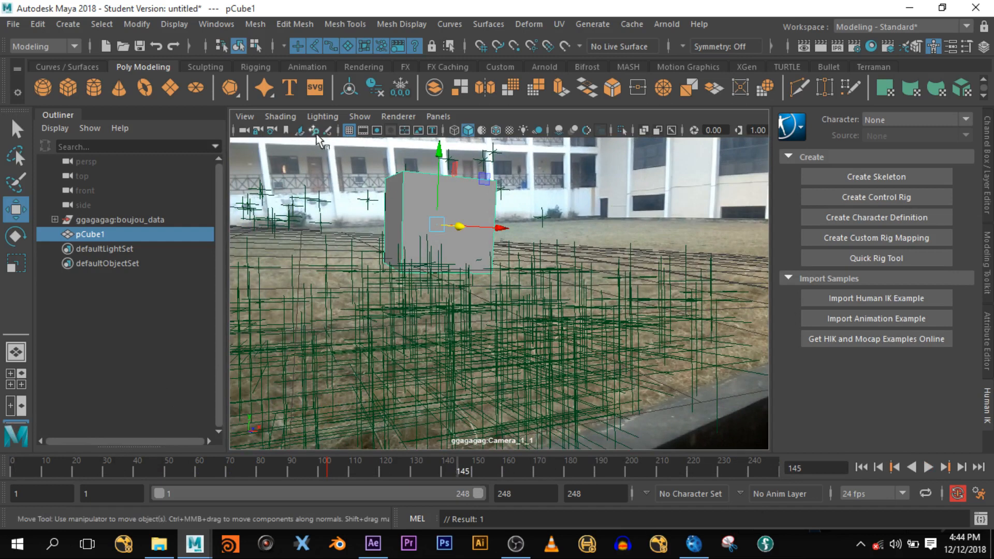
{"action": "left_click", "coordinate": [361, 116]}
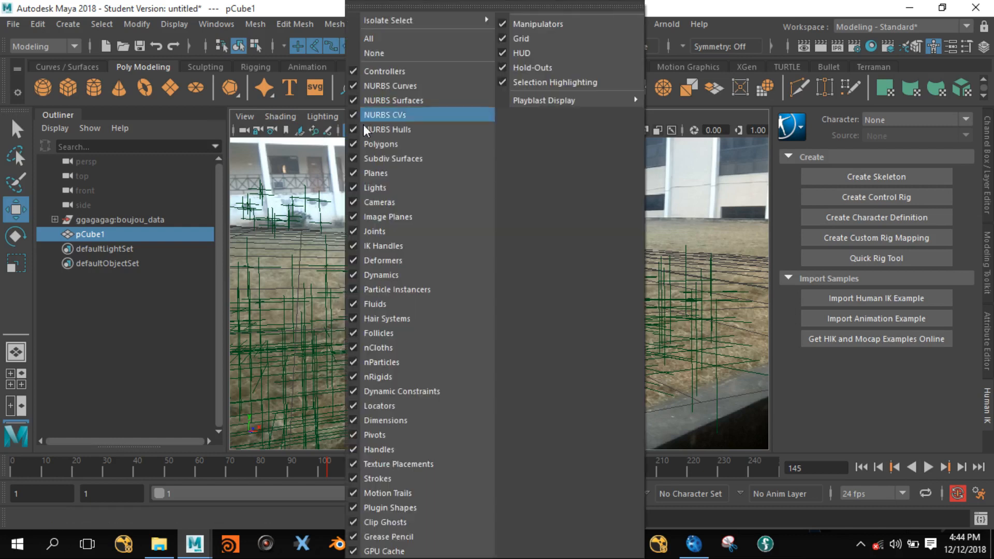
{"action": "left_click", "coordinate": [353, 405]}
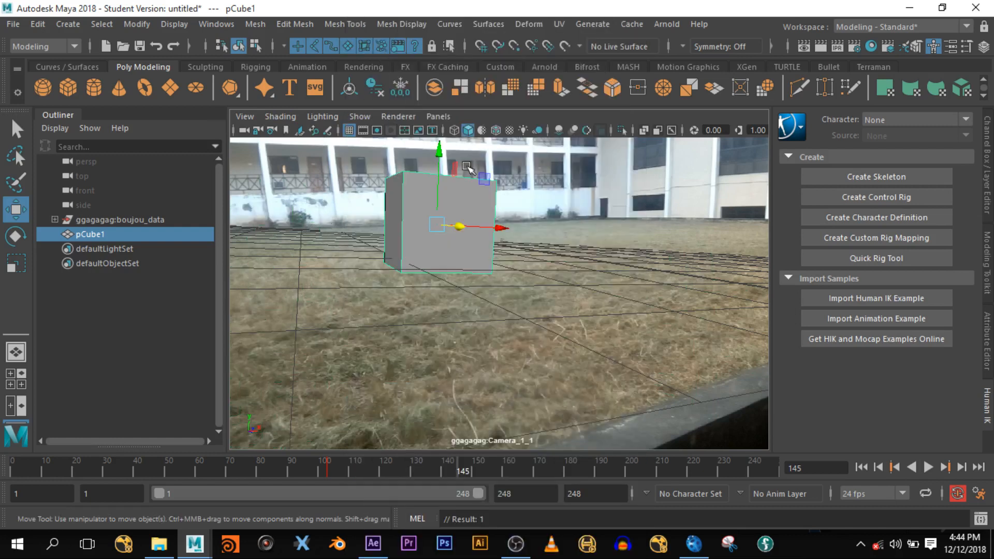
{"action": "left_click_drag", "start_coordinate": [439, 156], "coordinate": [437, 144]}
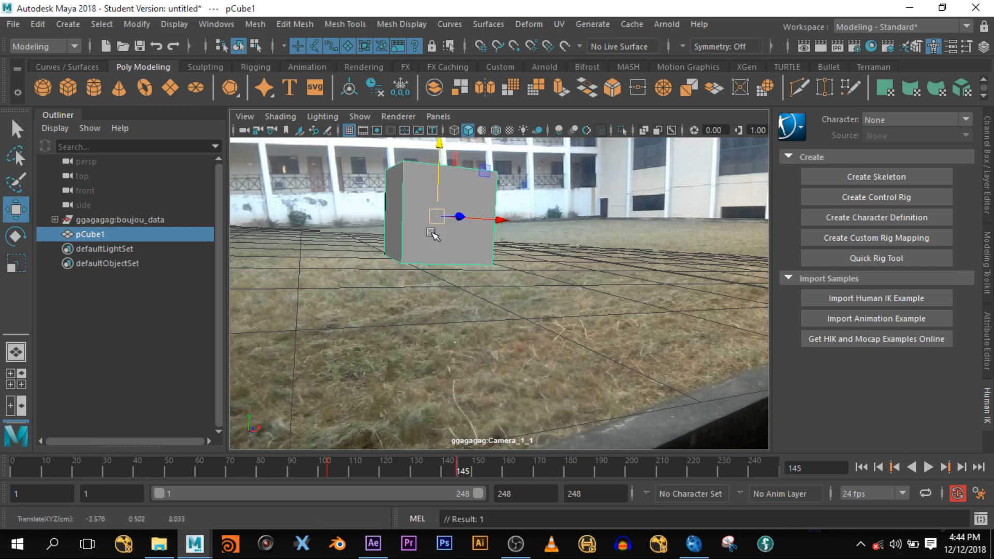
{"action": "left_click_drag", "start_coordinate": [461, 217], "coordinate": [486, 226]}
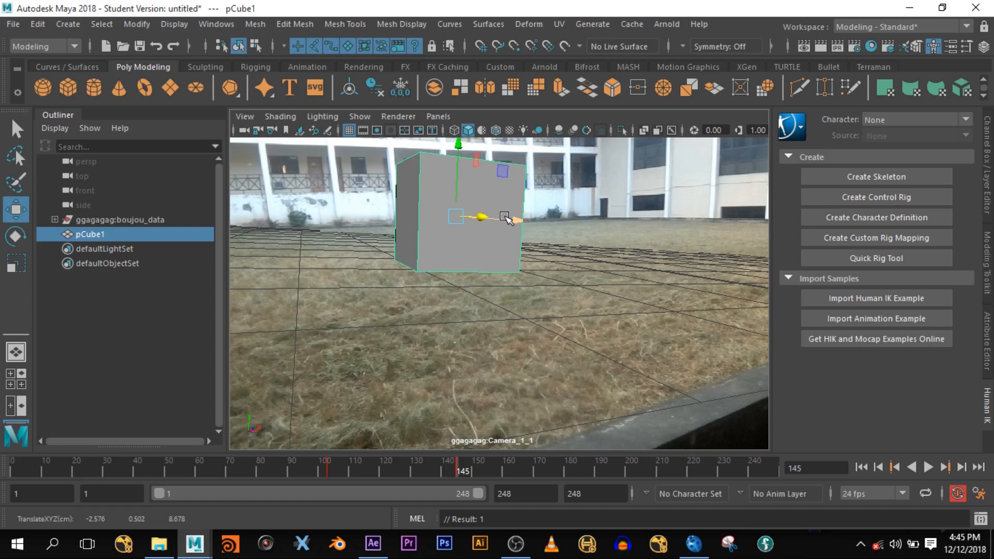
{"action": "left_click", "coordinate": [909, 9]}
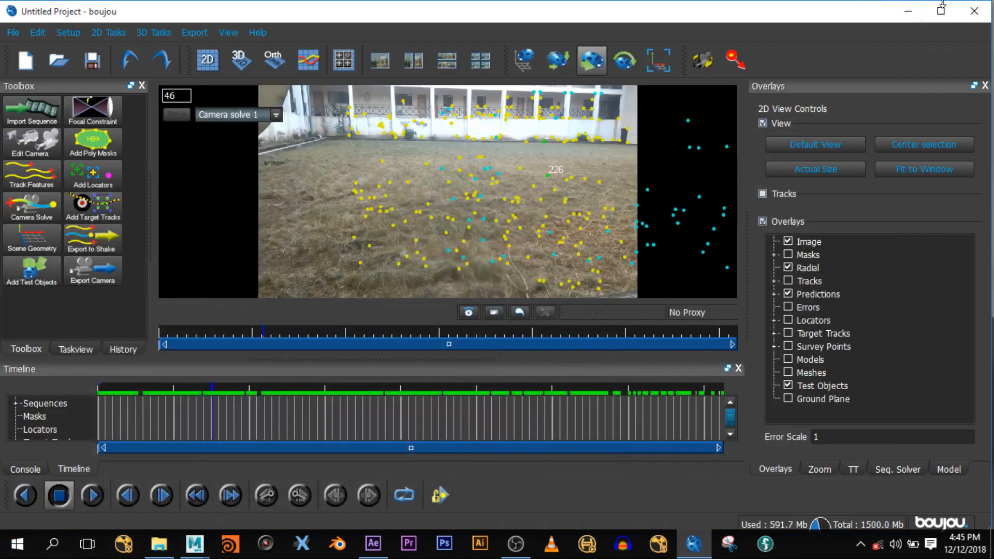
- Close boujou discarding unsaved changes, then minimize After Effects to show the desktop
{"action": "left_click", "coordinate": [966, 13]}
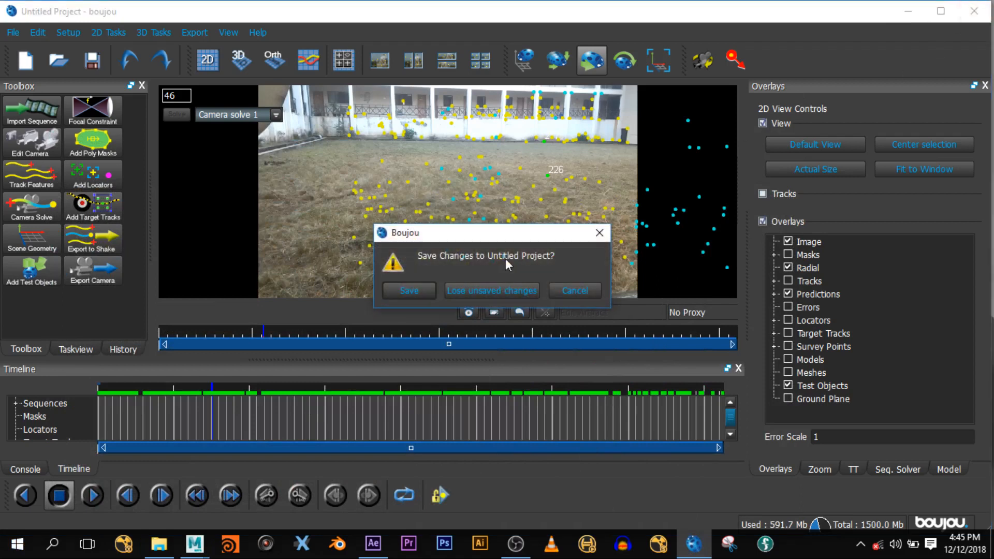
{"action": "left_click", "coordinate": [500, 290]}
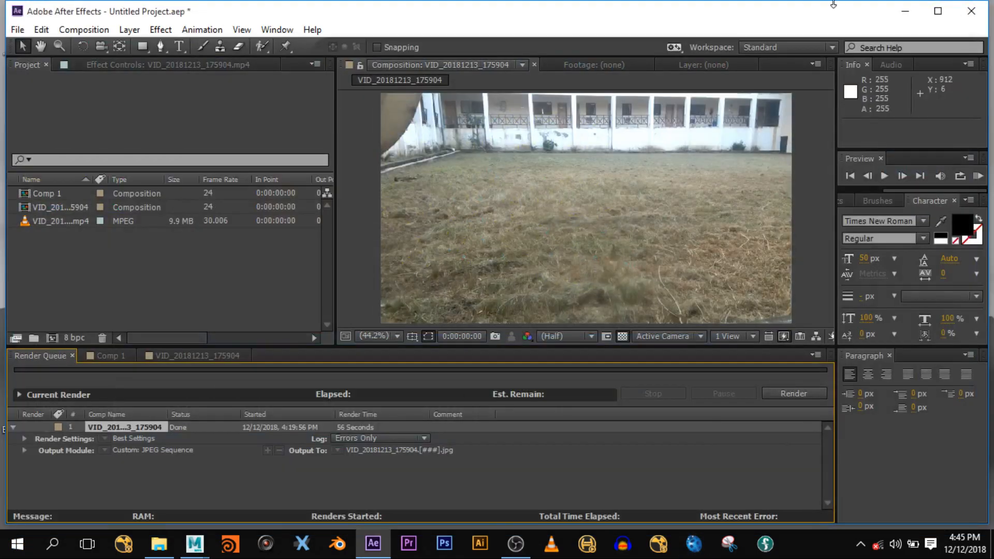
{"action": "left_click", "coordinate": [906, 11]}
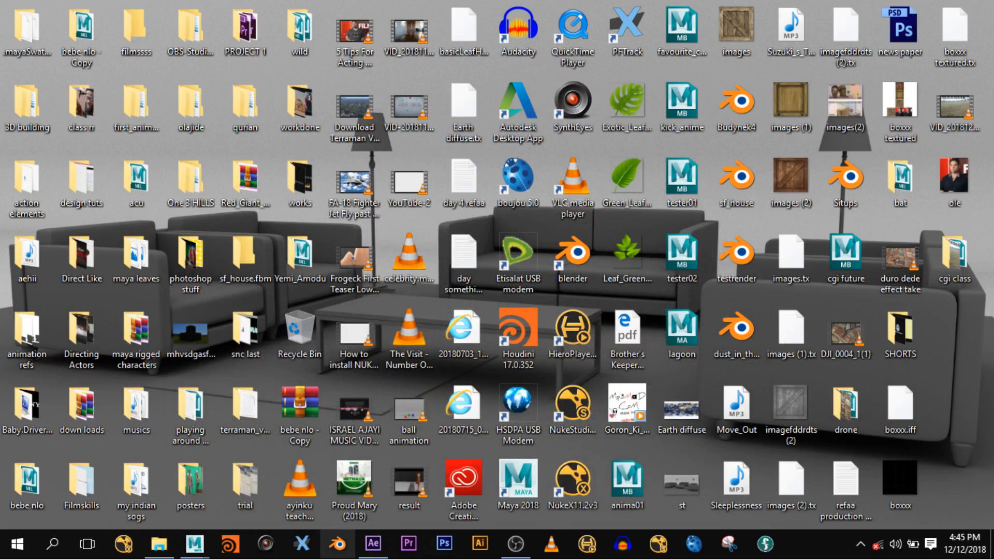
{"action": "left_click", "coordinate": [373, 544]}
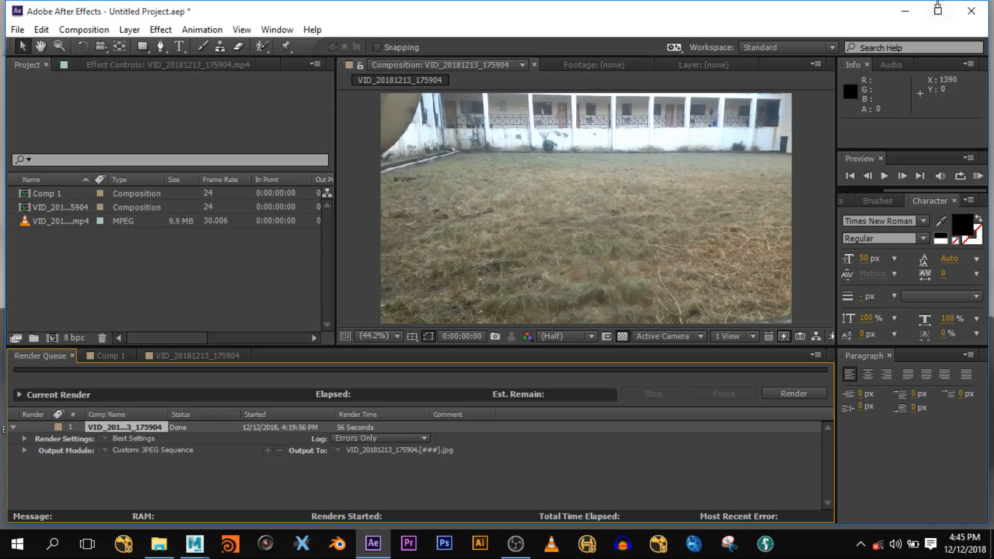
{"action": "left_click", "coordinate": [905, 11]}
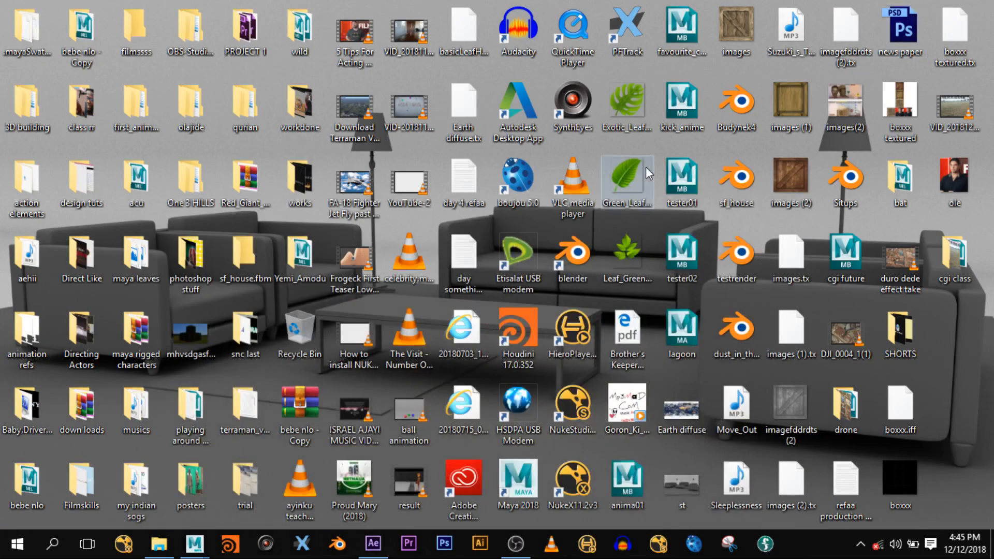
- Browse Downloads > ddd > Truebone_Z-OO > Crab, then minimize Explorer and pick the Maya 2018 icon
{"action": "left_click", "coordinate": [159, 544]}
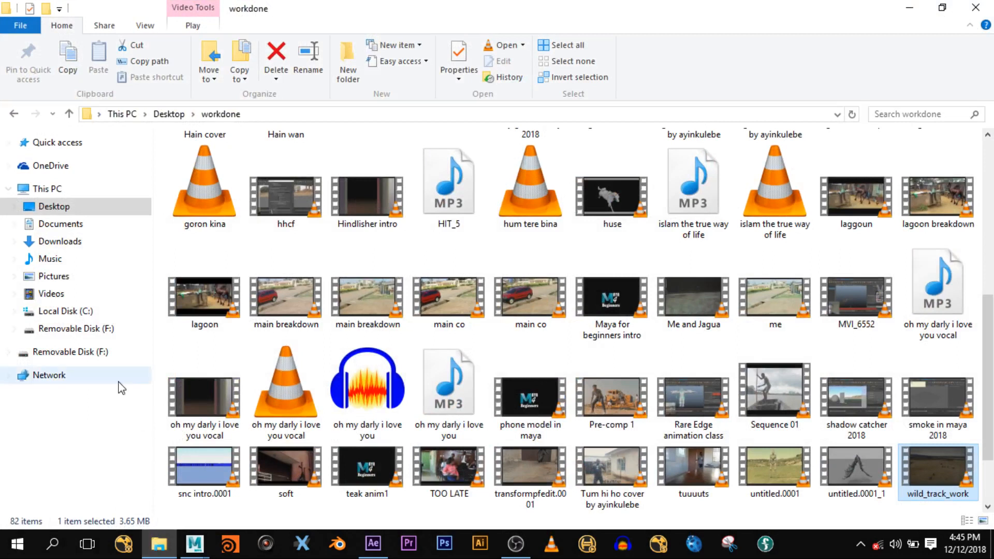
{"action": "left_click", "coordinate": [60, 241]}
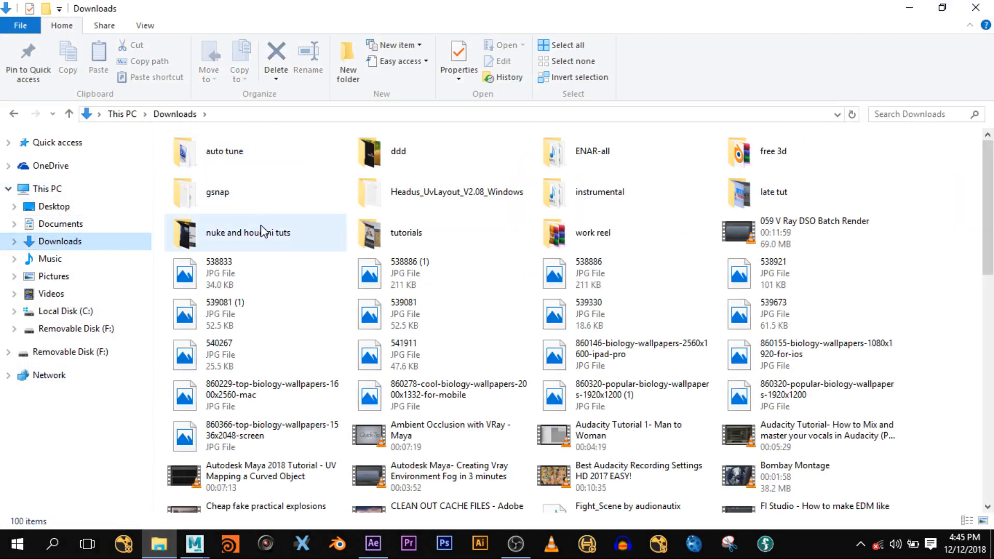
{"action": "double_click", "coordinate": [450, 163]}
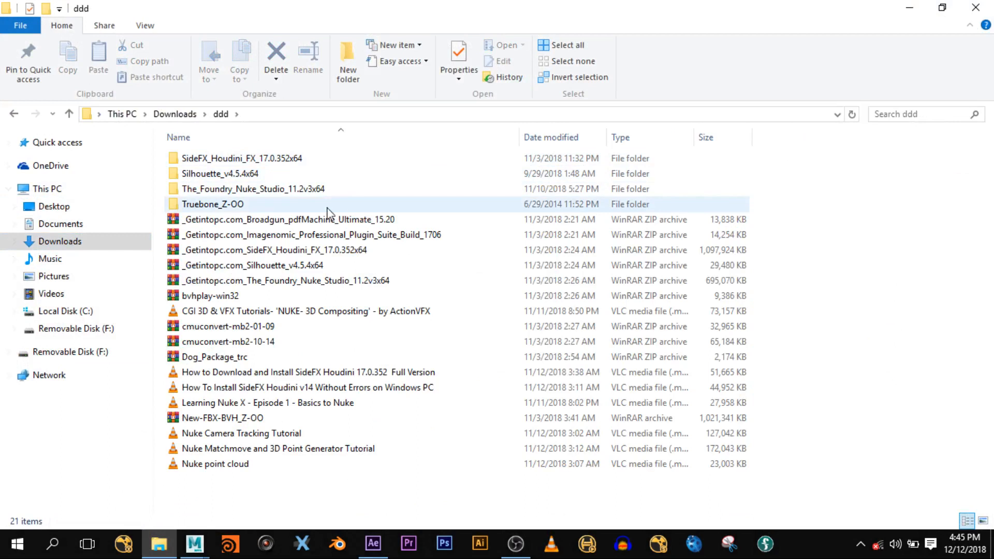
{"action": "double_click", "coordinate": [284, 207]}
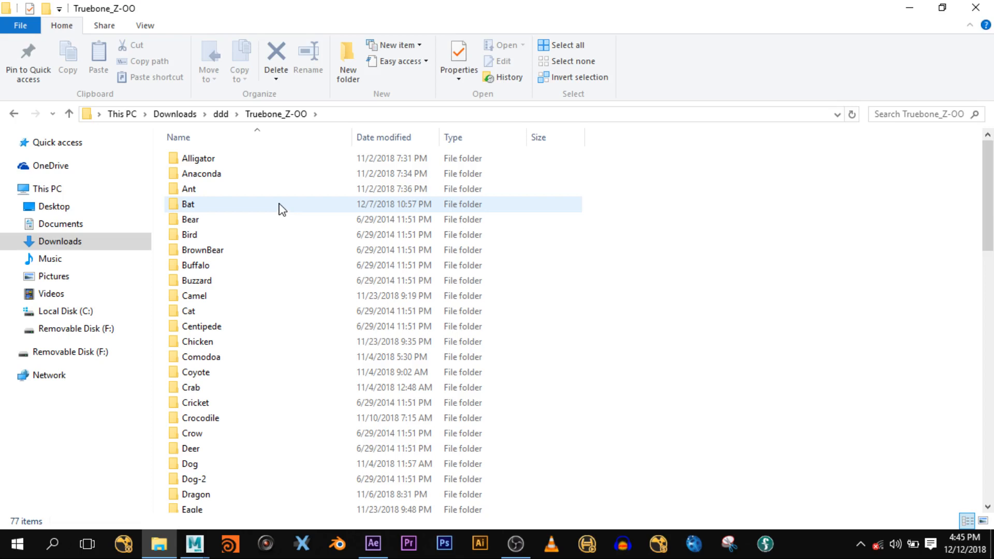
{"action": "double_click", "coordinate": [194, 387]}
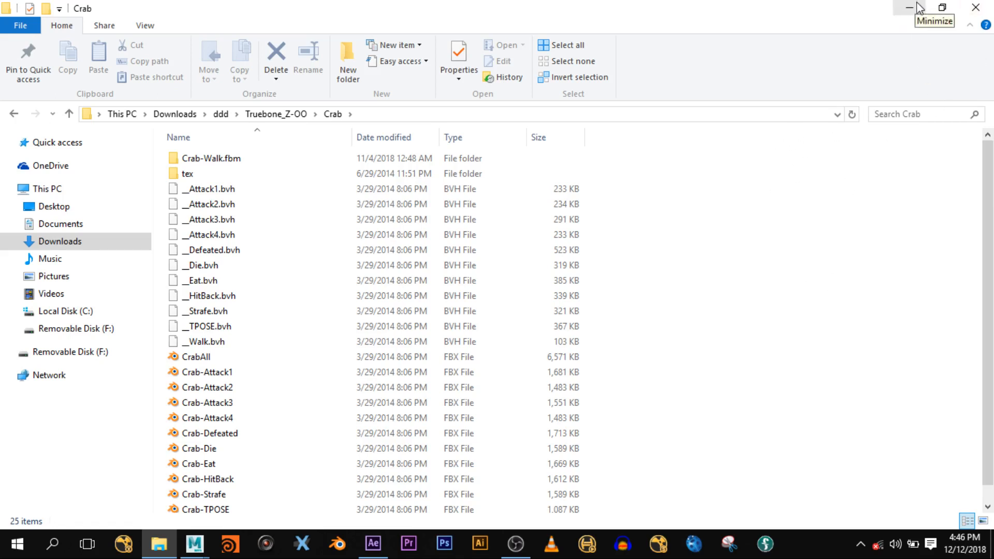
{"action": "left_click", "coordinate": [918, 7]}
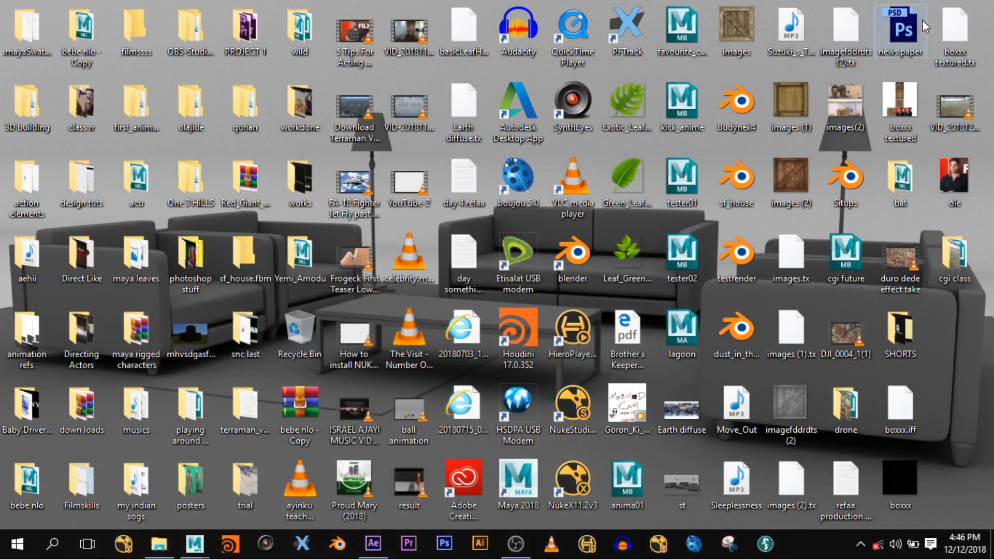
{"action": "left_click", "coordinate": [516, 486]}
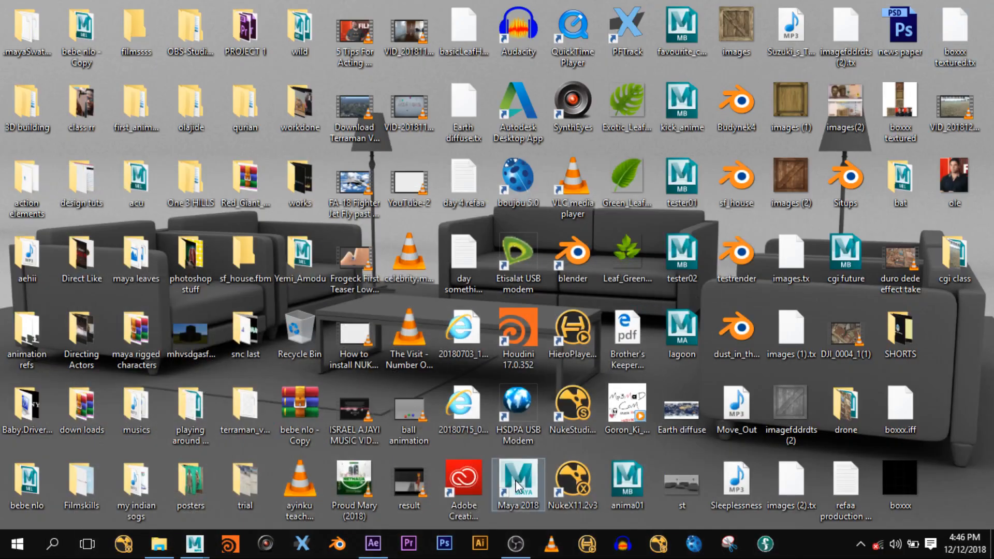
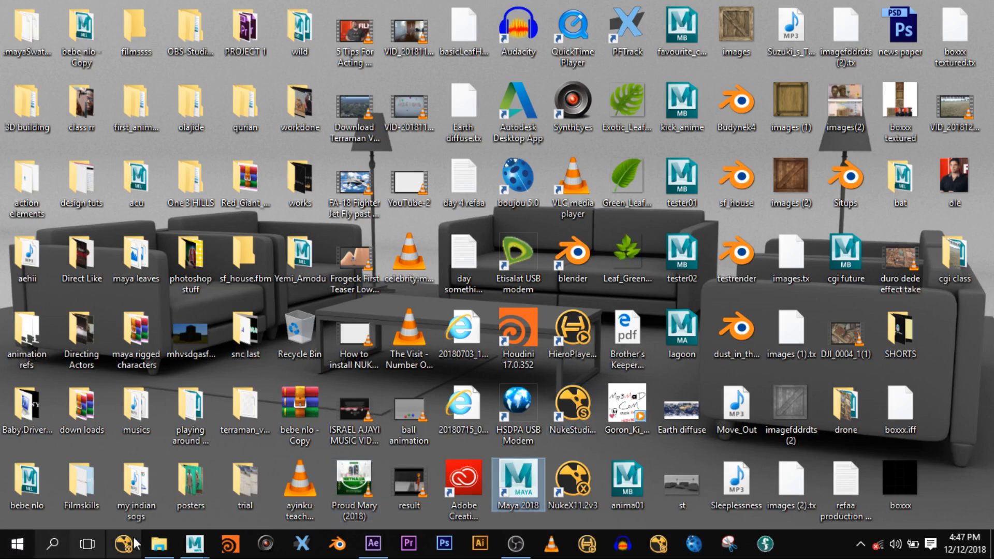
- Bring the Maya 2018 window with its empty untitled scene and Human IK panel forward
{"action": "mouse_move", "coordinate": [208, 556]}
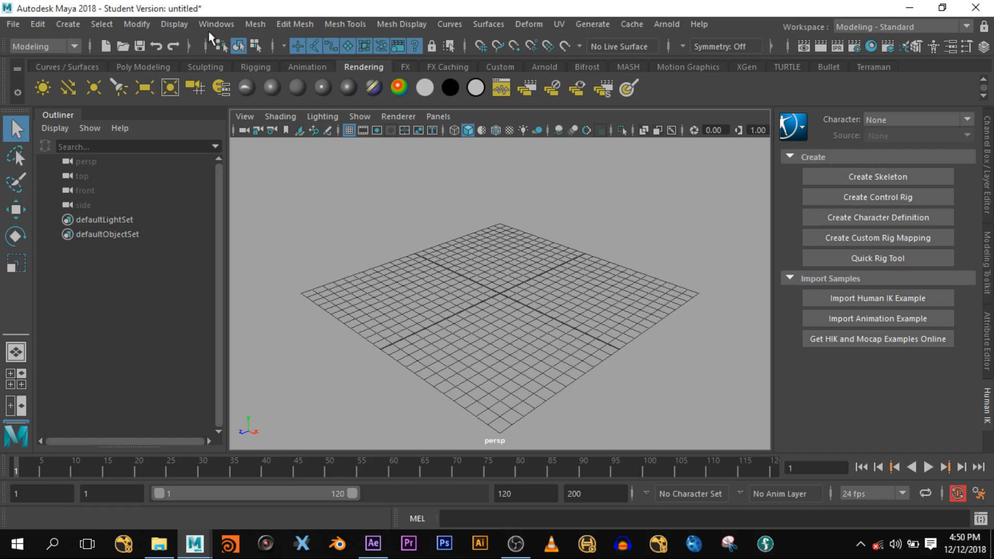
- Import CrabAll.fbx into Maya by drag-and-drop and dismiss the warnings report
{"action": "left_click", "coordinate": [155, 549]}
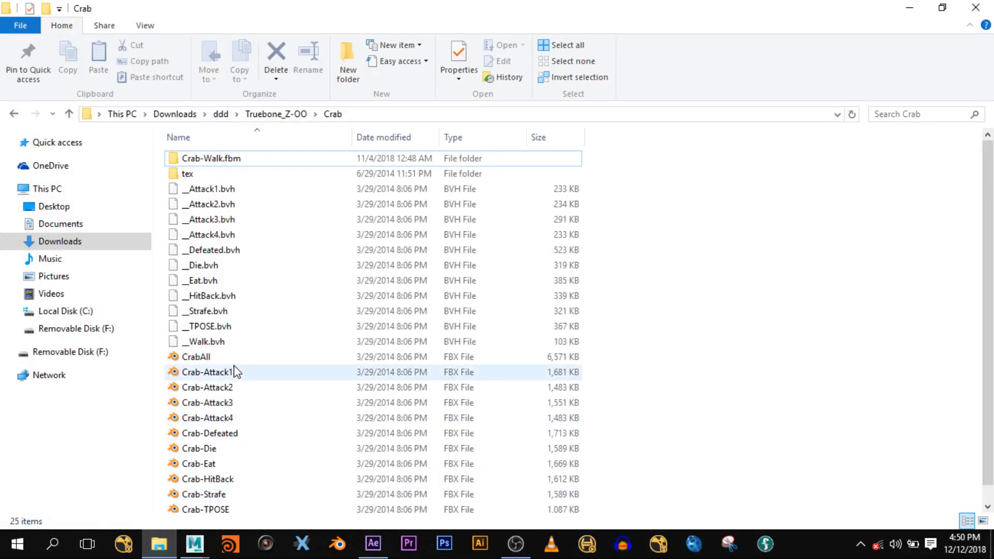
{"action": "left_click_drag", "start_coordinate": [205, 361], "coordinate": [292, 396]}
{"action": "left_click_drag", "start_coordinate": [269, 491], "coordinate": [472, 313]}
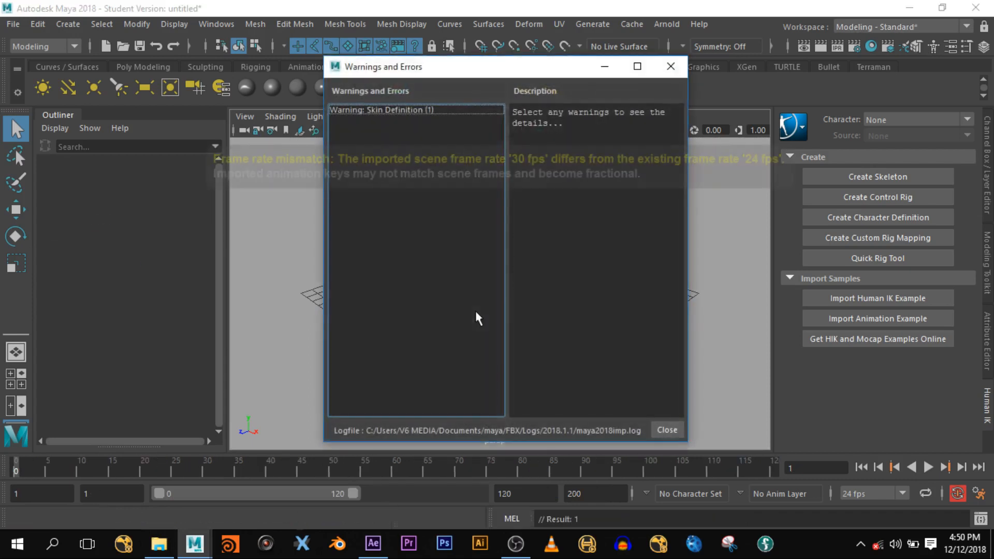
{"action": "left_click", "coordinate": [670, 66]}
- Frame and orbit around the imported crab, then display it textured
{"action": "key", "text": "f"}
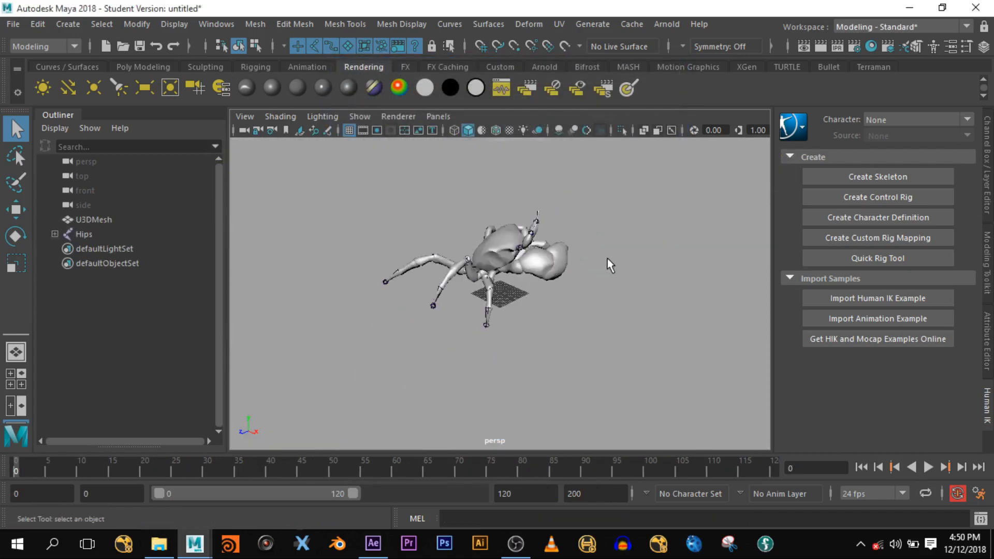
{"action": "scroll", "coordinate": [607, 259], "scroll_direction": "up", "scroll_amount": 2}
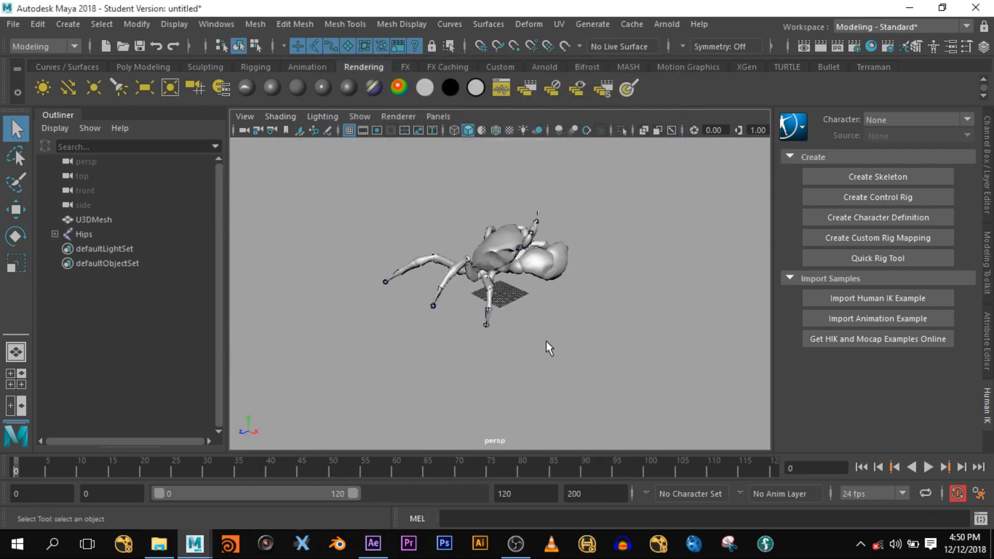
{"action": "left_click_drag", "start_coordinate": [546, 340], "coordinate": [409, 396], "text": "alt"}
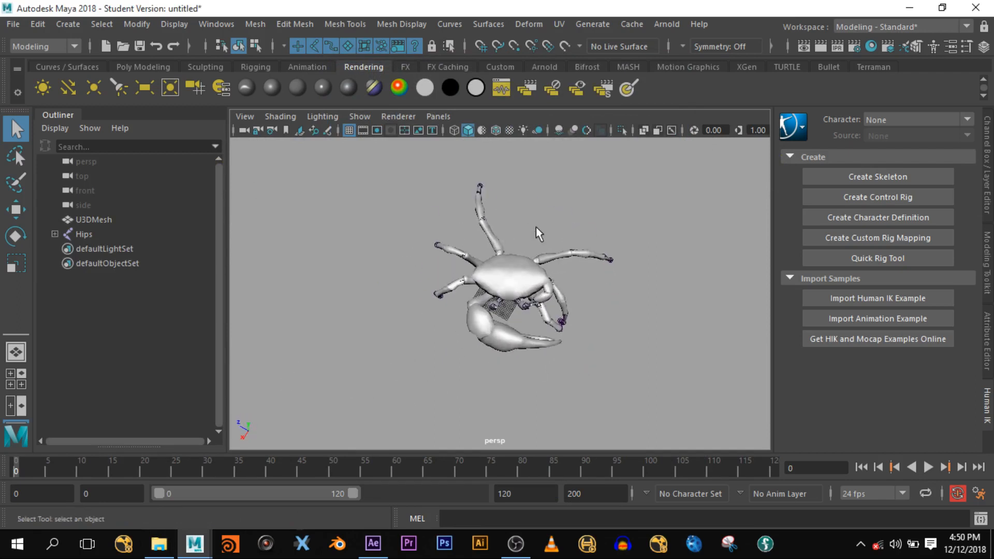
{"action": "left_click", "coordinate": [509, 130]}
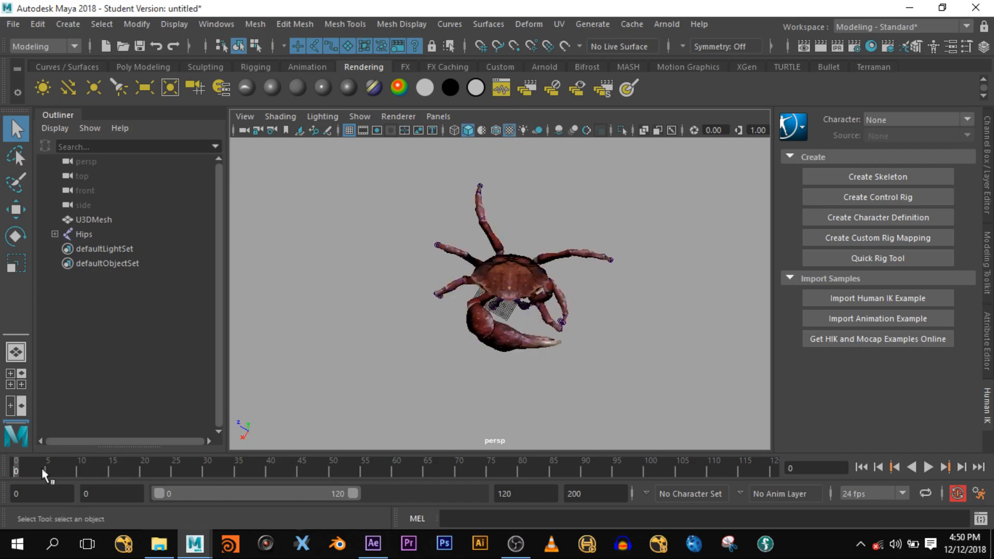
- Play the crab's walk animation briefly, then turn viewport textures off
{"action": "left_click_drag", "start_coordinate": [82, 470], "coordinate": [54, 467]}
{"action": "key", "text": "alt+v"}
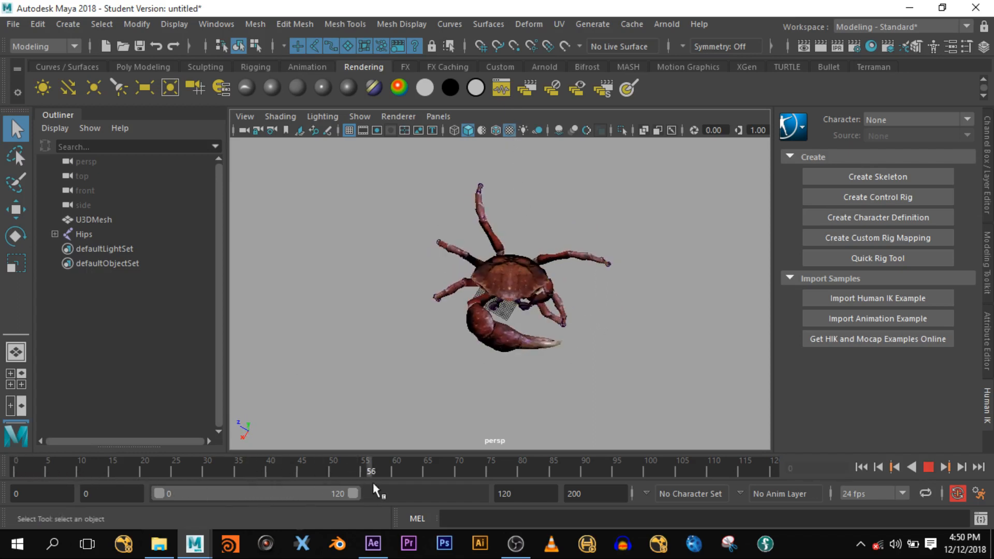
{"action": "key", "text": "alt+v"}
{"action": "left_click", "coordinate": [510, 132]}
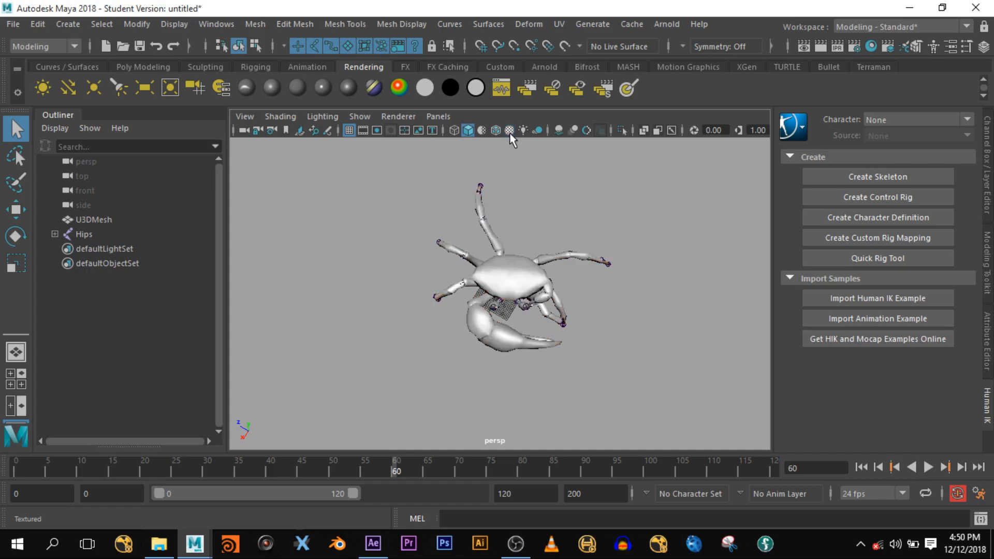
- Scrub the walk to around frame 20, select the Hips skeleton, and keep playback at 24 fps
{"action": "left_click_drag", "start_coordinate": [124, 469], "coordinate": [173, 471]}
{"action": "left_click_drag", "start_coordinate": [351, 464], "coordinate": [201, 468]}
{"action": "left_click_drag", "start_coordinate": [592, 315], "coordinate": [611, 337]}
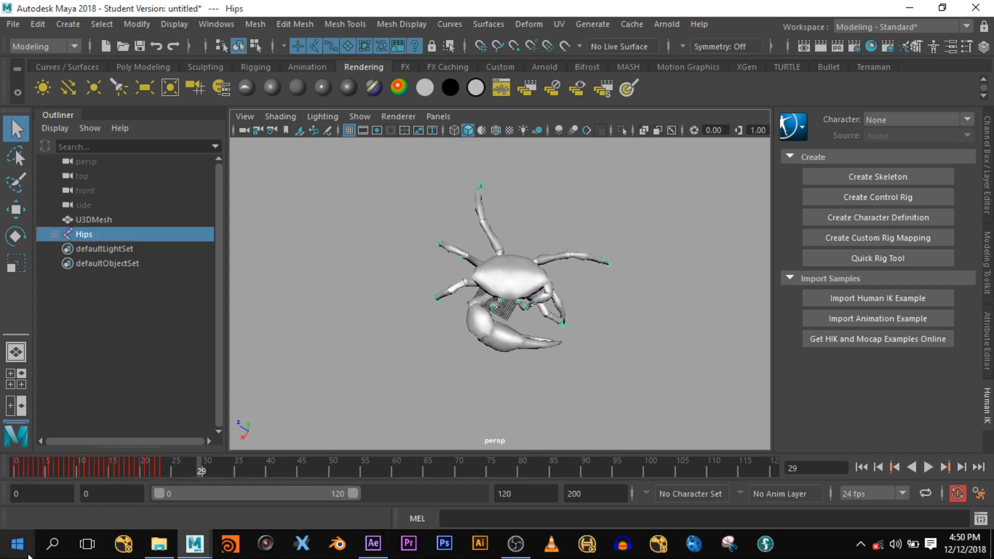
{"action": "mouse_move", "coordinate": [150, 463]}
{"action": "left_mouse_down"}
{"action": "mouse_move", "coordinate": [15, 469]}
{"action": "mouse_move", "coordinate": [120, 483]}
{"action": "mouse_move", "coordinate": [164, 472]}
{"action": "left_mouse_up"}
{"action": "left_click_drag", "start_coordinate": [415, 369], "coordinate": [355, 341], "text": "alt"}
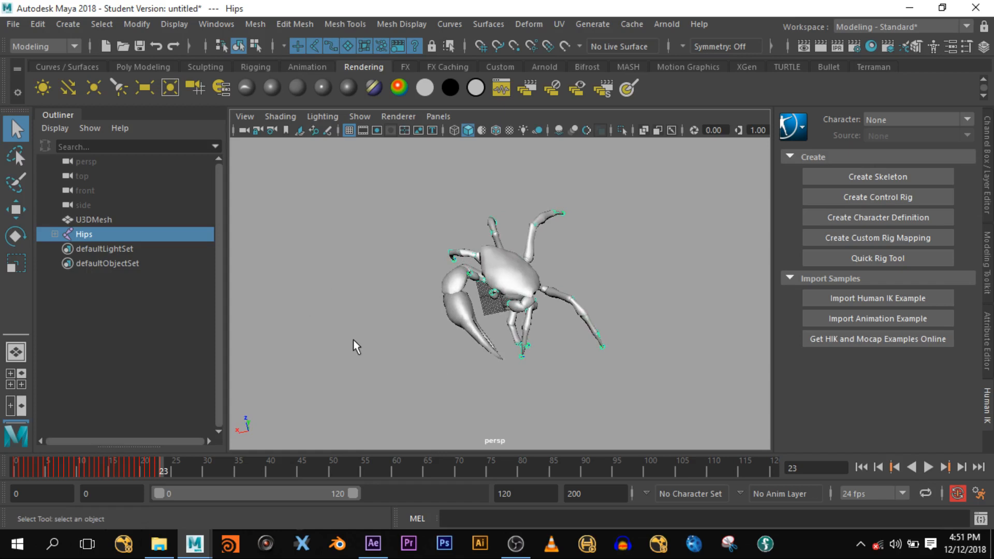
{"action": "left_click", "coordinate": [874, 498]}
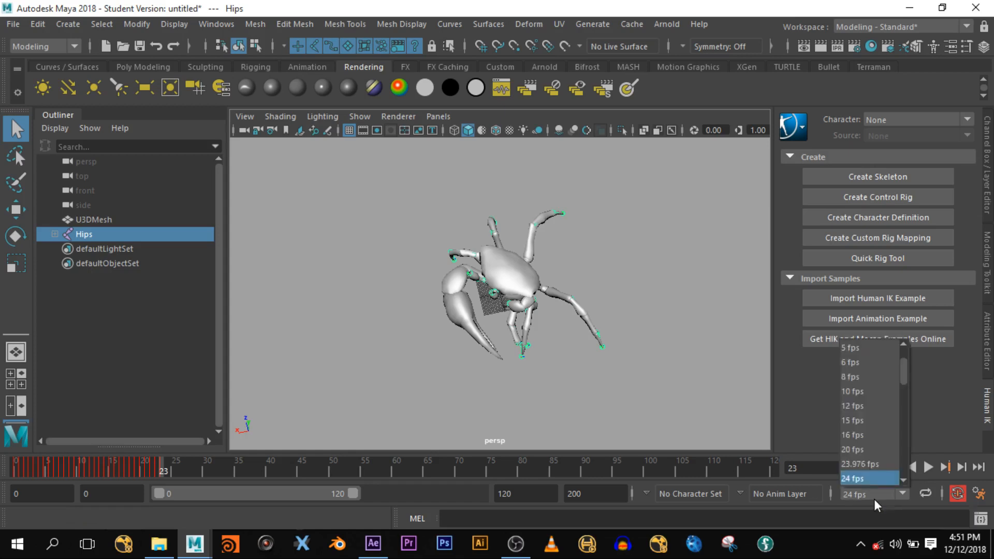
{"action": "left_click", "coordinate": [873, 498]}
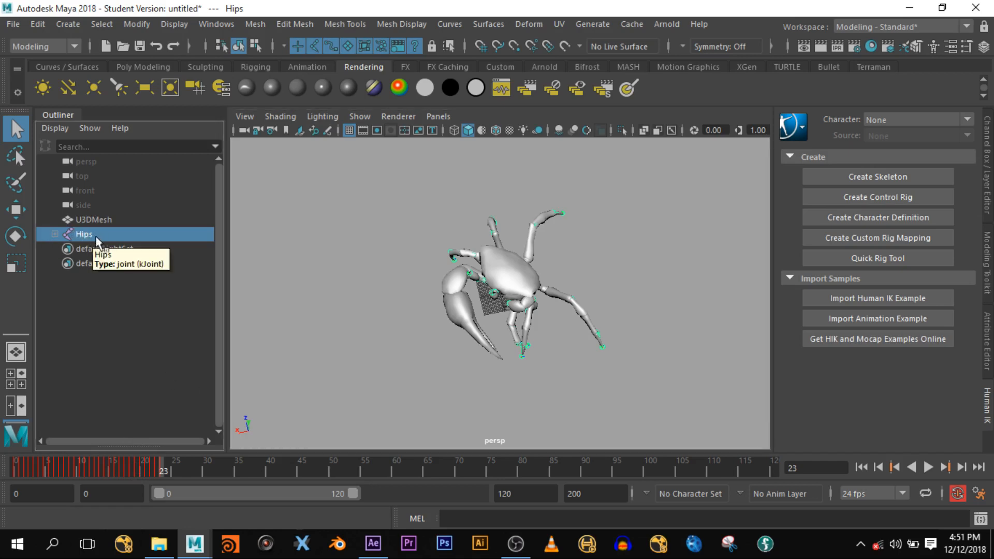
- Create a locator at frame 1 and scale it up to surround the crab
{"action": "left_click", "coordinate": [57, 22]}
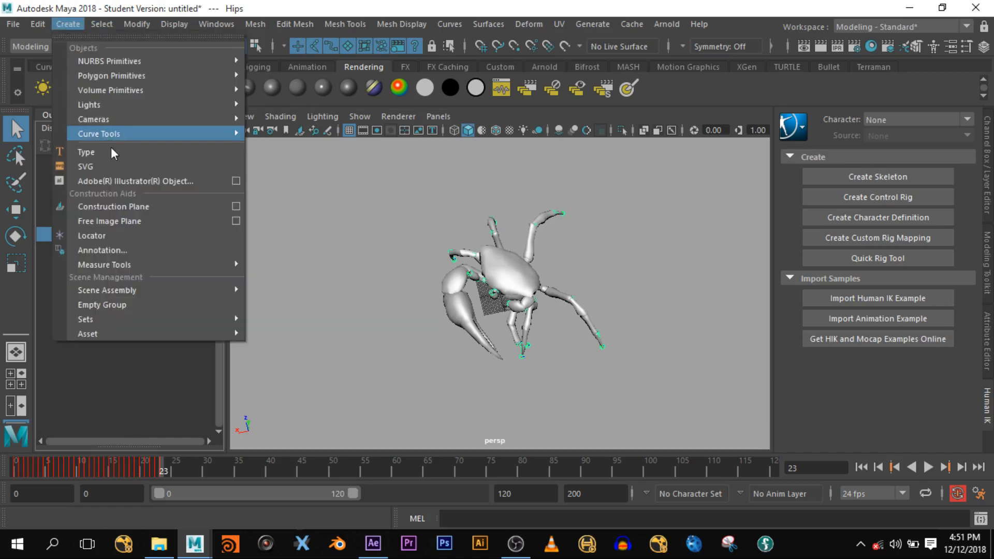
{"action": "left_click", "coordinate": [140, 235]}
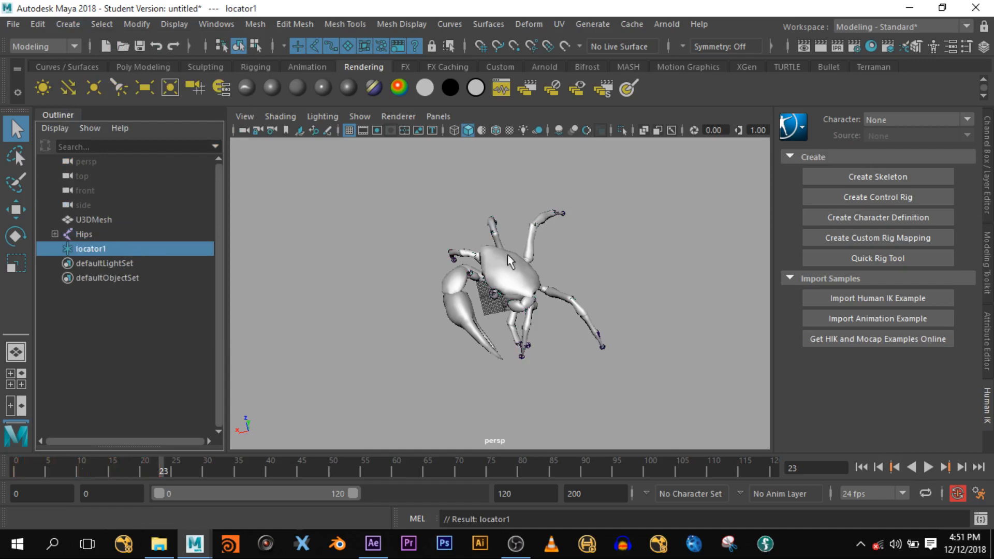
{"action": "left_click", "coordinate": [16, 470]}
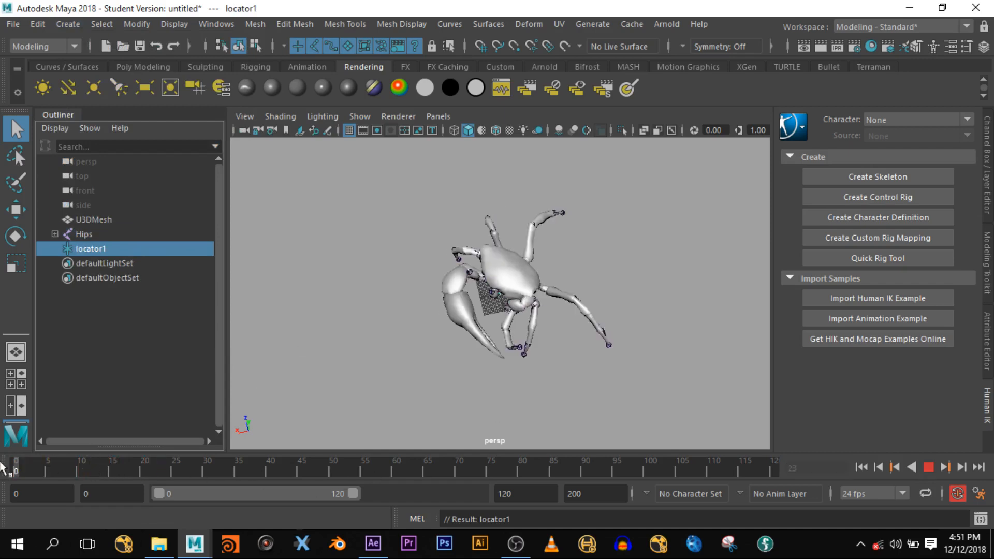
{"action": "left_click_drag", "start_coordinate": [613, 262], "coordinate": [572, 194], "text": "alt"}
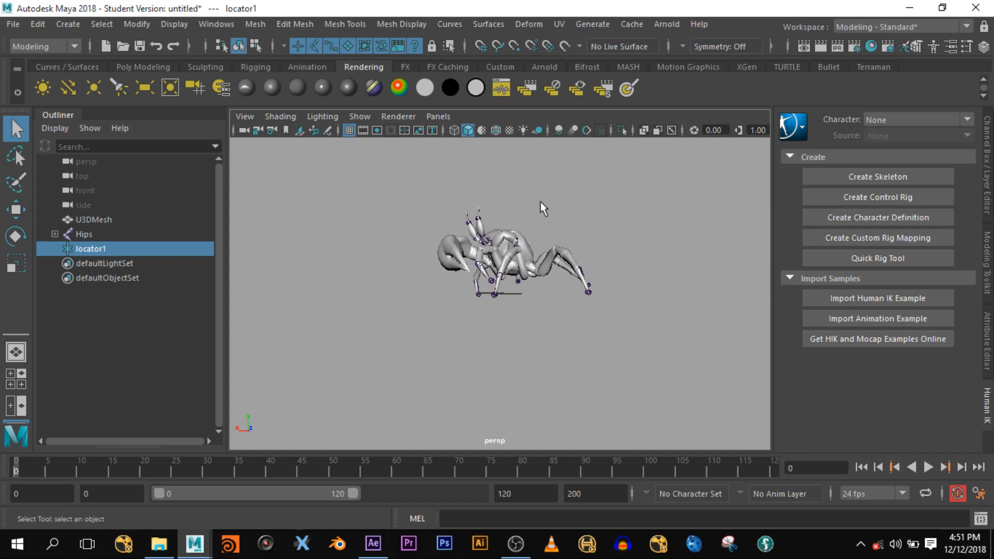
{"action": "left_click_drag", "start_coordinate": [554, 354], "coordinate": [514, 361], "text": "alt"}
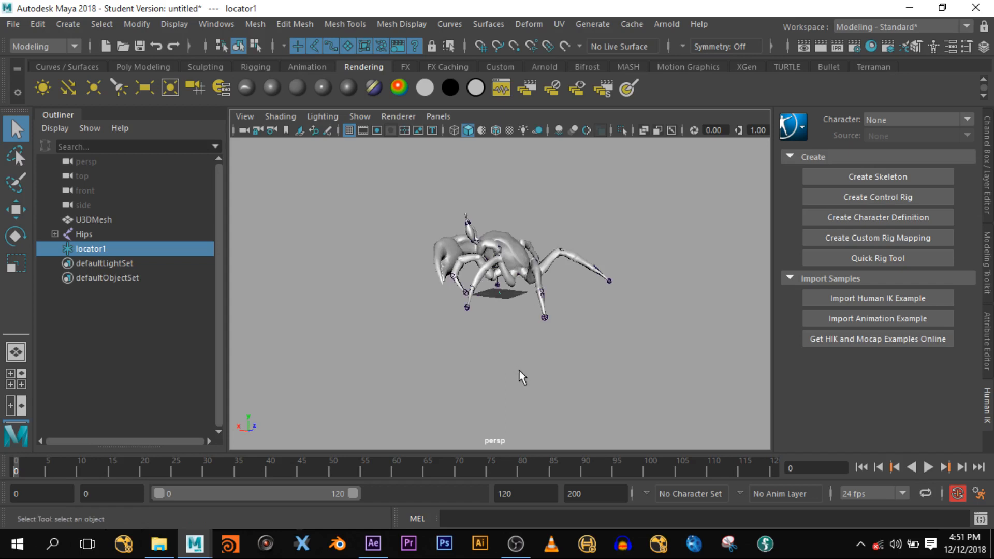
{"action": "key", "text": "r"}
{"action": "left_click_drag", "start_coordinate": [500, 295], "coordinate": [672, 323]}
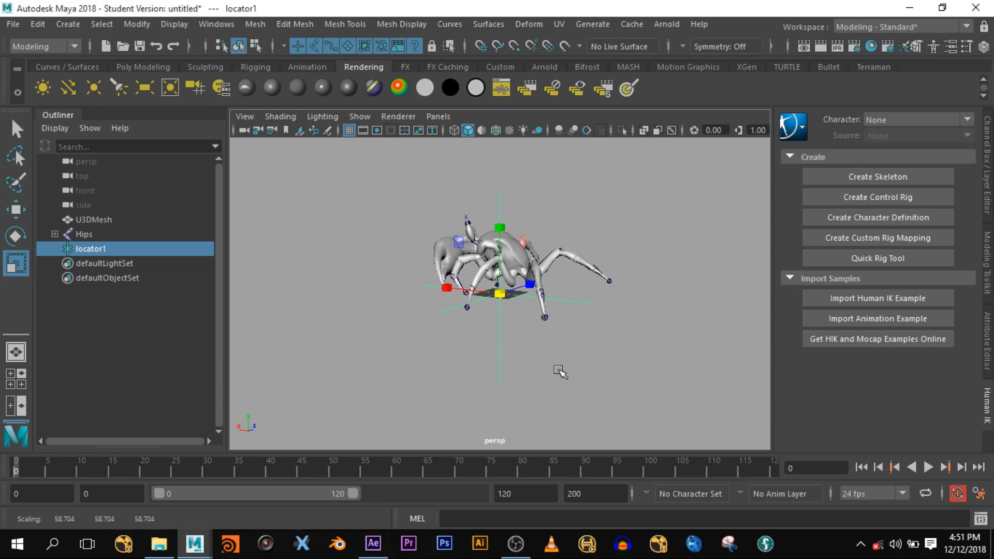
- Parent the Hips skeleton under locator1, test-move and undo, then show the Channel Box
{"action": "left_click", "coordinate": [82, 234]}
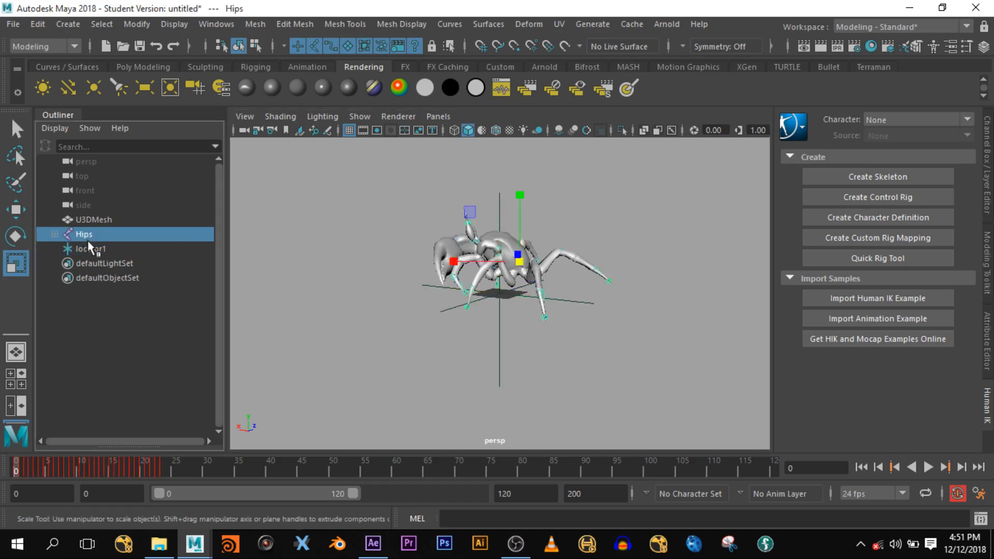
{"action": "left_click", "coordinate": [89, 247], "text": "ctrl"}
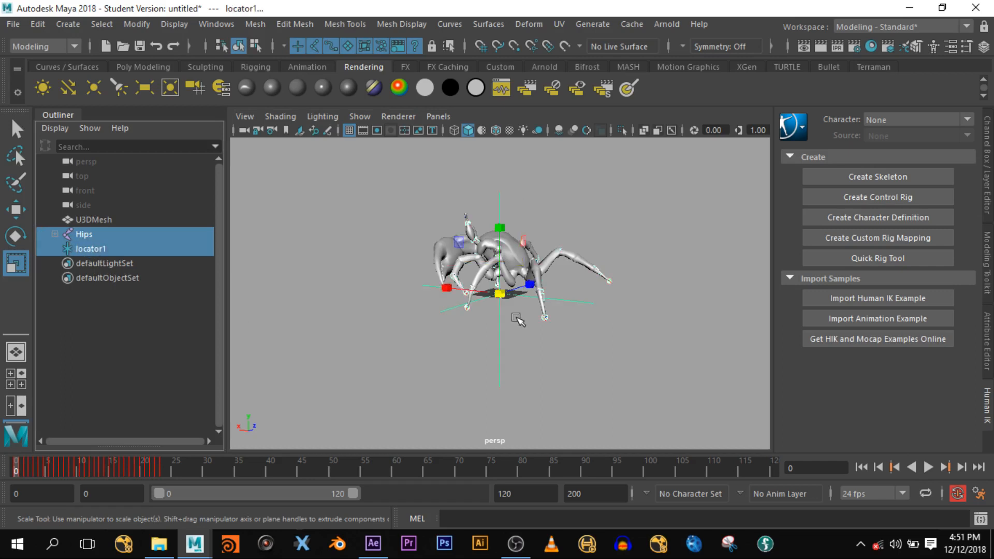
{"action": "key", "text": "p"}
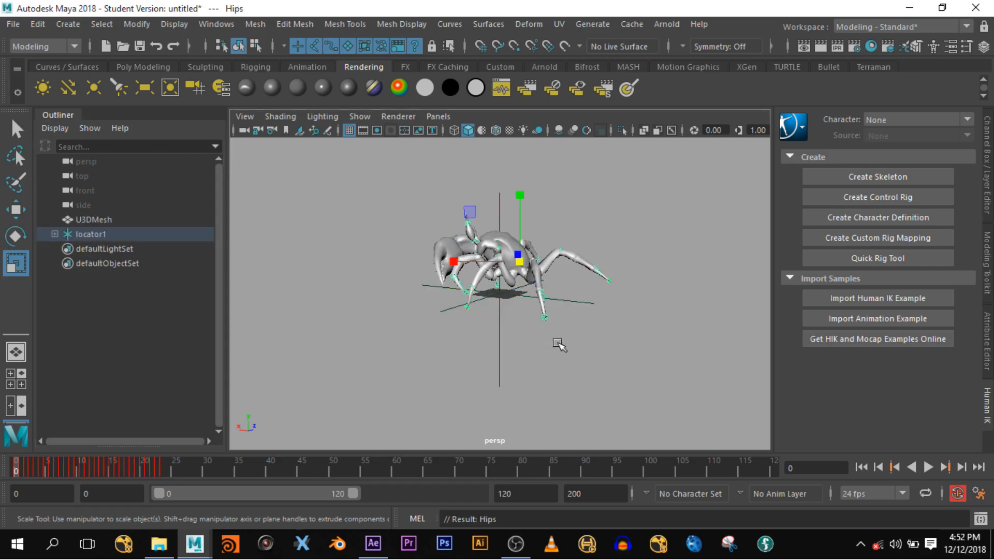
{"action": "key", "text": "Up"}
{"action": "key", "text": "w"}
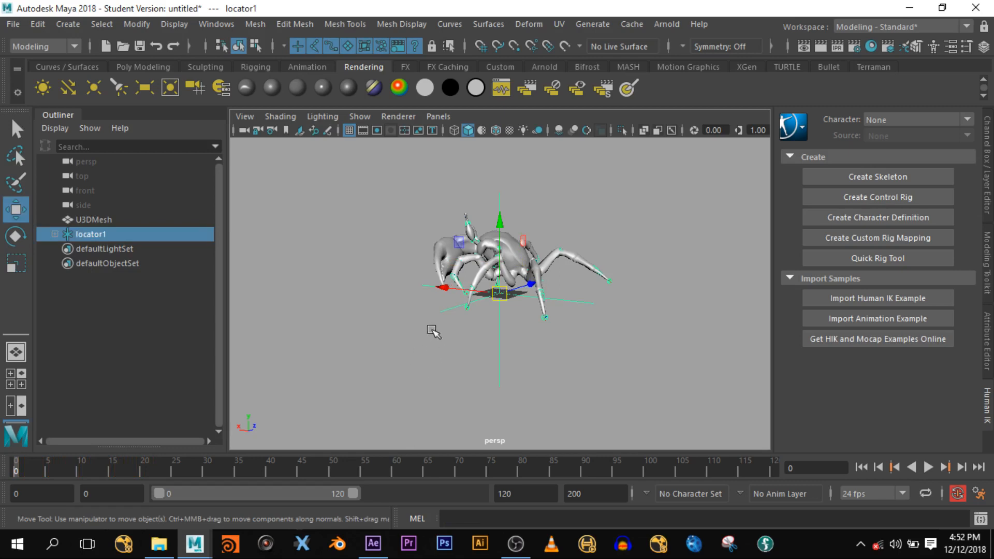
{"action": "left_click_drag", "start_coordinate": [451, 288], "coordinate": [301, 347]}
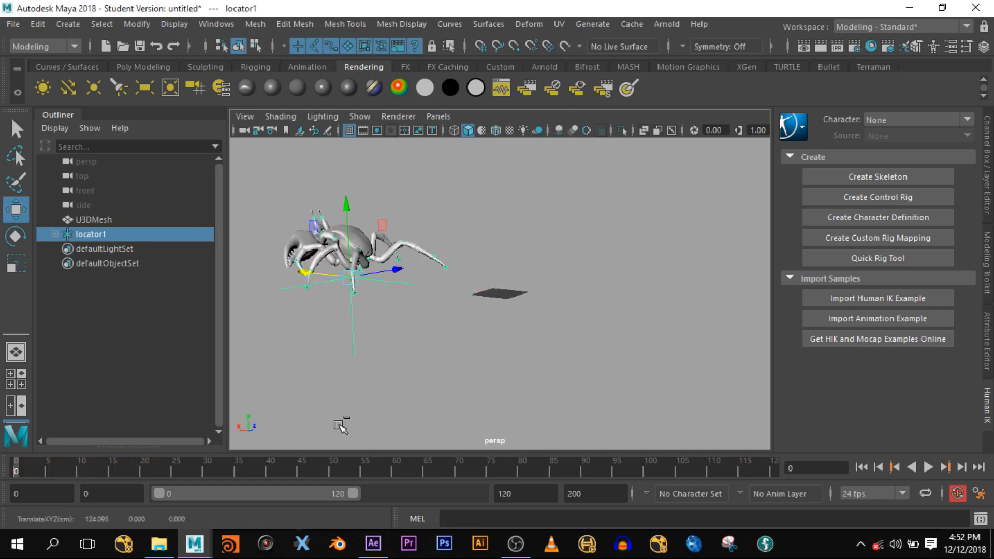
{"action": "key", "text": "ctrl+z"}
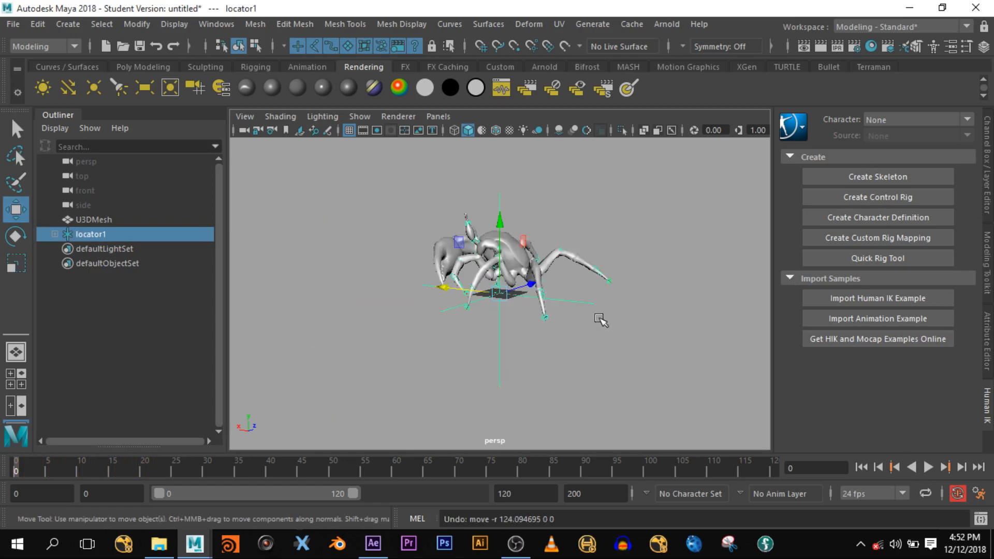
{"action": "mouse_move", "coordinate": [675, 349]}
{"action": "left_mouse_down", "text": "alt"}
{"action": "mouse_move", "coordinate": [613, 352]}
{"action": "mouse_move", "coordinate": [686, 363]}
{"action": "left_mouse_up", "text": "alt"}
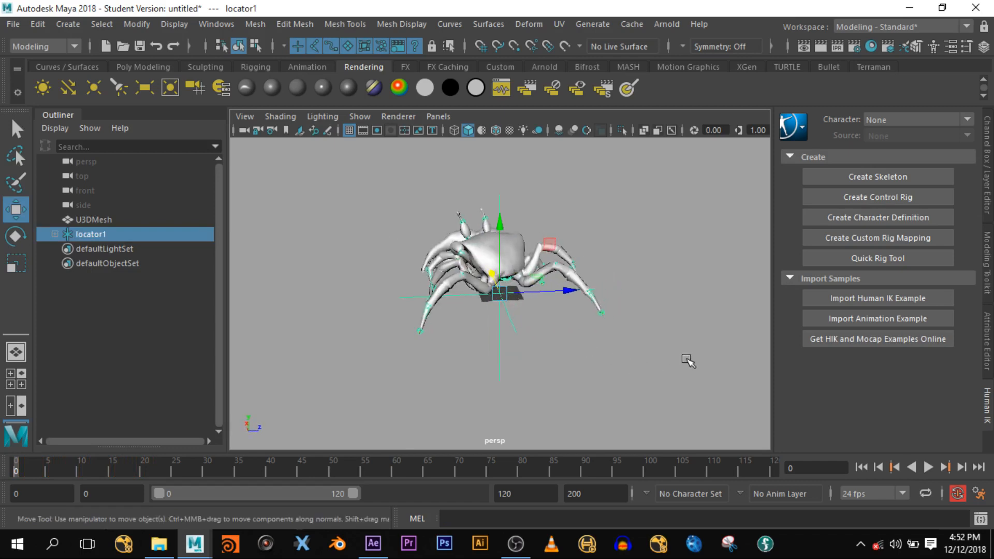
{"action": "left_click", "coordinate": [989, 161]}
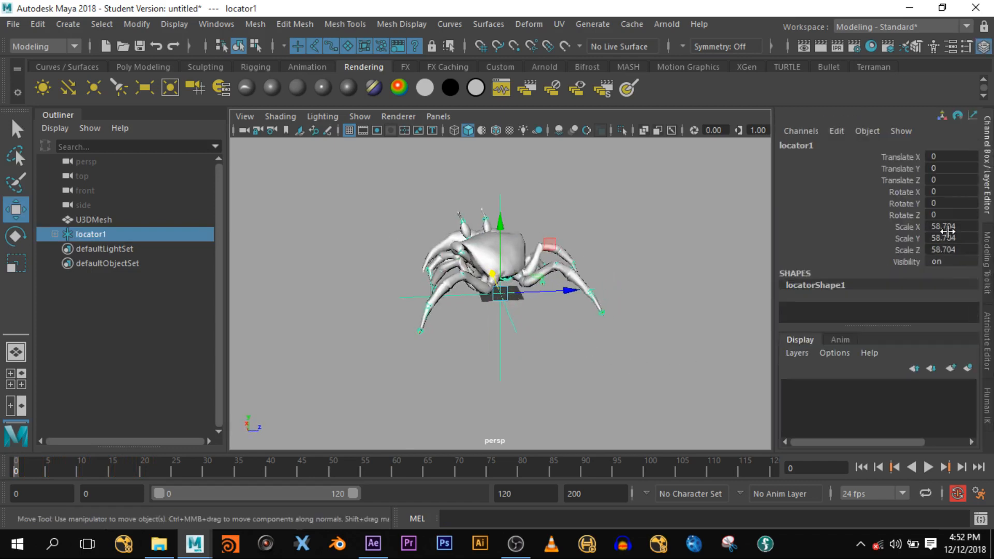
- Set locator1's scale to 20 on X, Y and Z, then deselect it
{"action": "left_click_drag", "start_coordinate": [947, 226], "coordinate": [952, 250]}
{"action": "left_click", "coordinate": [953, 250]}
{"action": "type", "text": "20"}
{"action": "key", "text": "Return"}
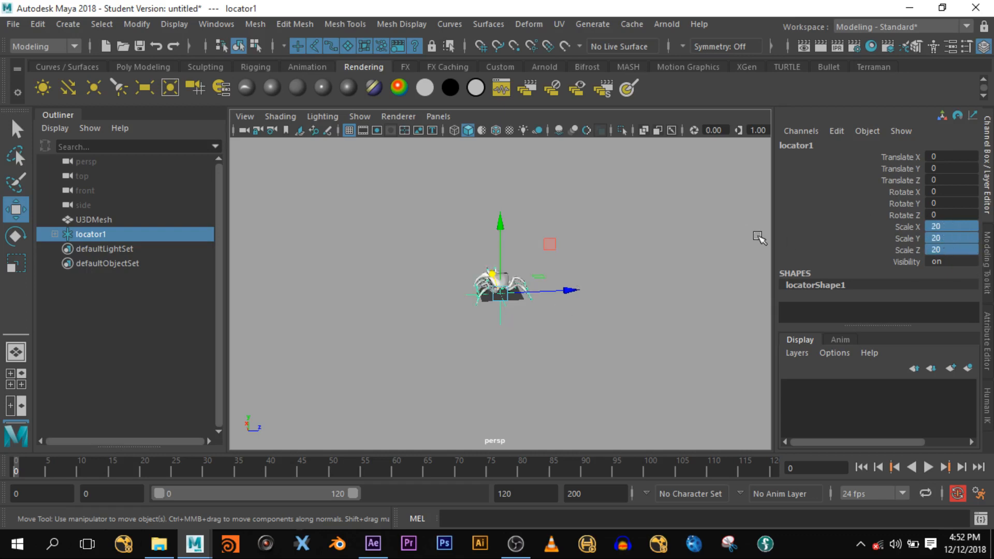
{"action": "left_click", "coordinate": [600, 348]}
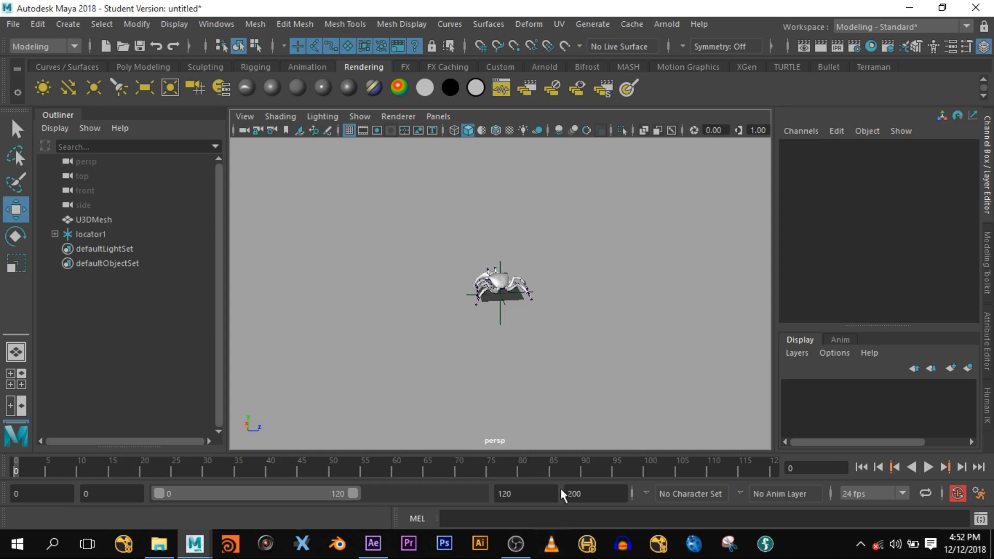
- Set the playback end frame to 247 and preview the animation
{"action": "double_click", "coordinate": [526, 494]}
{"action": "type", "text": "247"}
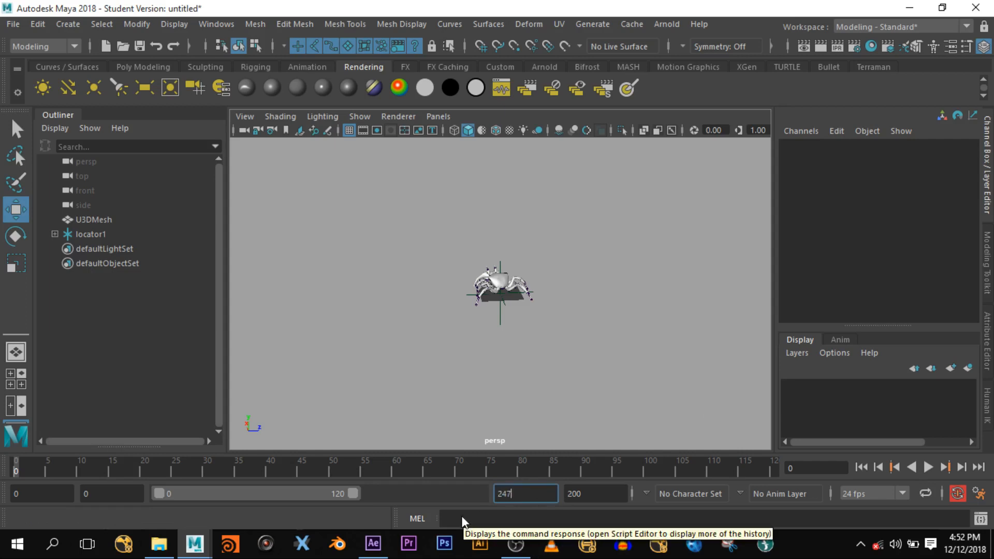
{"action": "key", "text": "Return"}
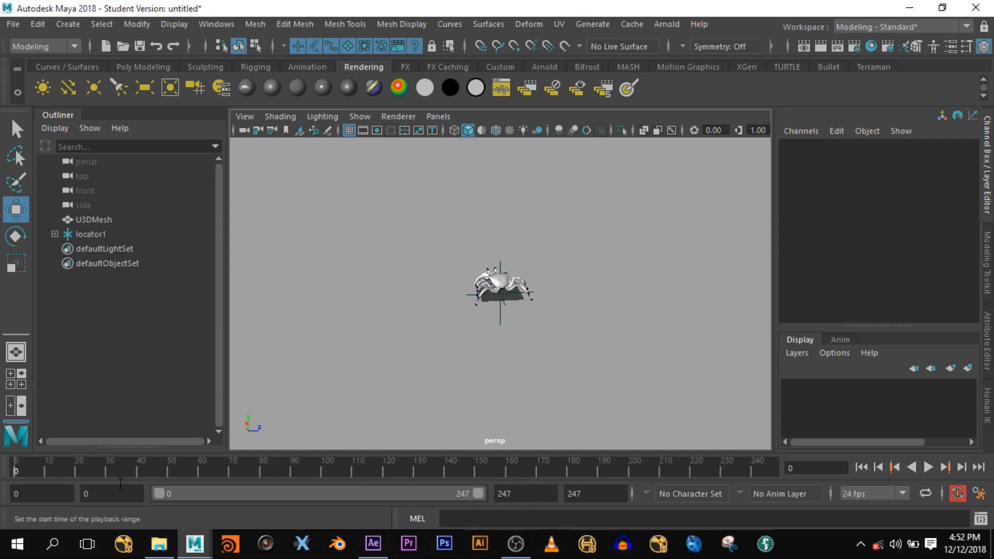
{"action": "key", "text": "alt+v"}
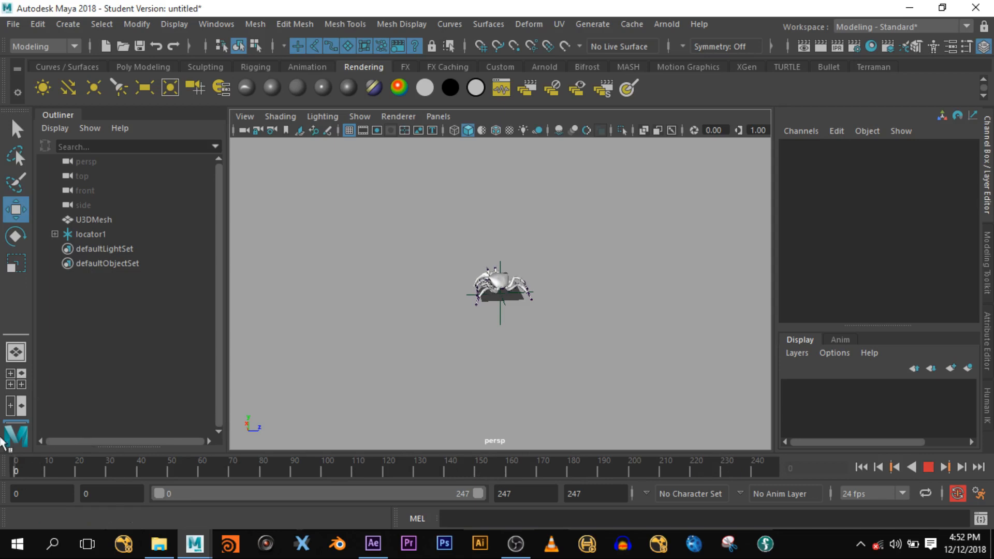
{"action": "key", "text": "Escape"}
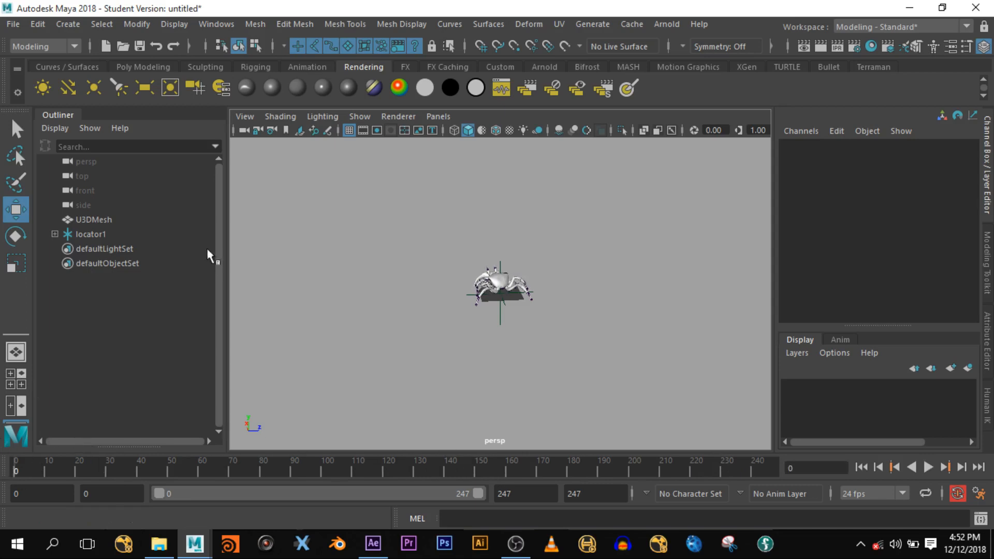
- Select the crab's skeleton joints and frame them in view at frame 120
{"action": "left_click", "coordinate": [95, 235]}
{"action": "left_click_drag", "start_coordinate": [533, 337], "coordinate": [420, 236]}
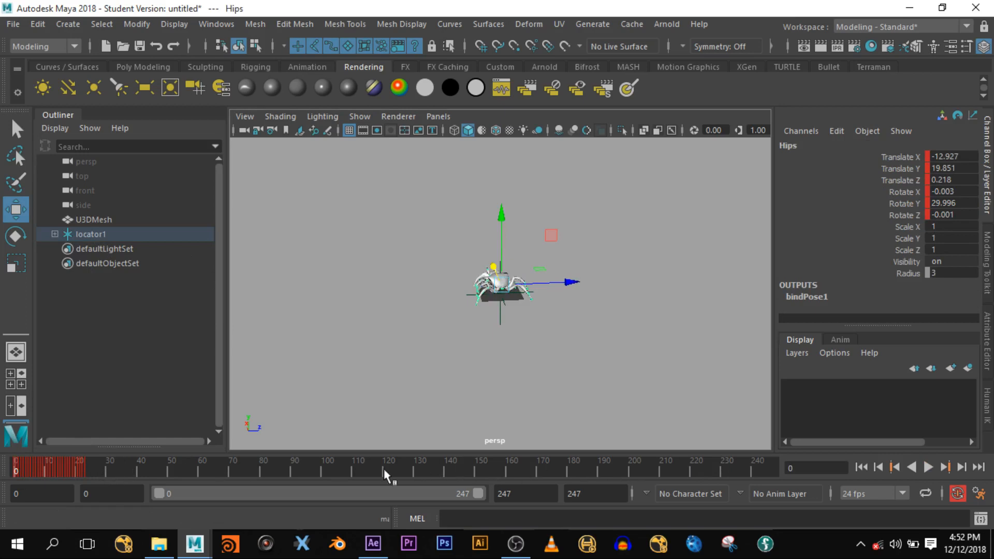
{"action": "left_click", "coordinate": [384, 469]}
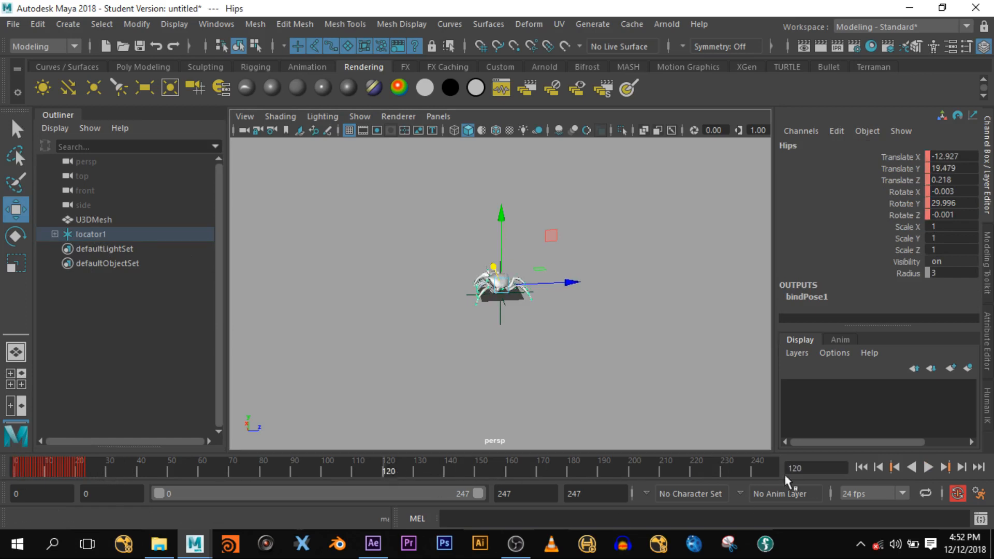
{"action": "key", "text": "f"}
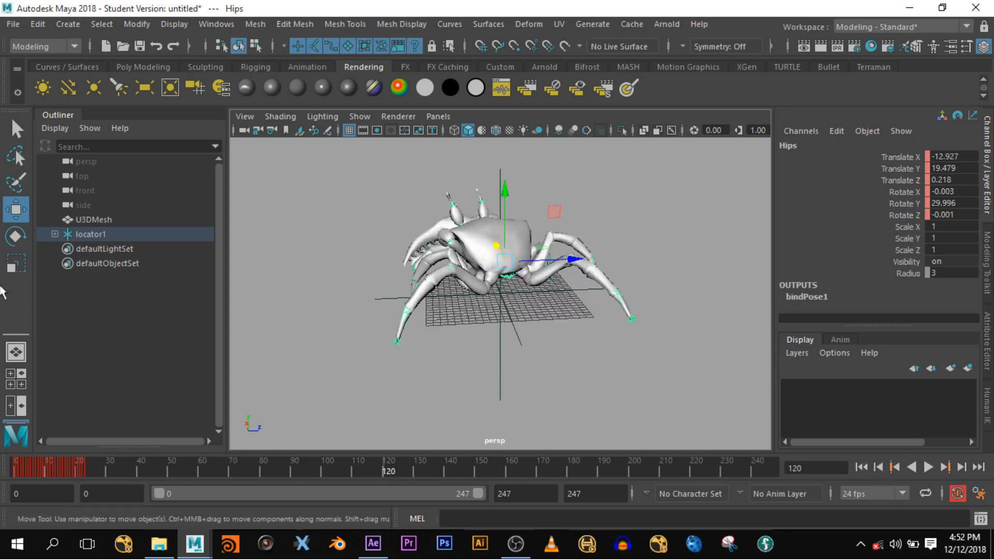
- Expand locator1 > transform1 > Hips and select every joint from Hips to BN_Arm_R_04
{"action": "left_click", "coordinate": [55, 234]}
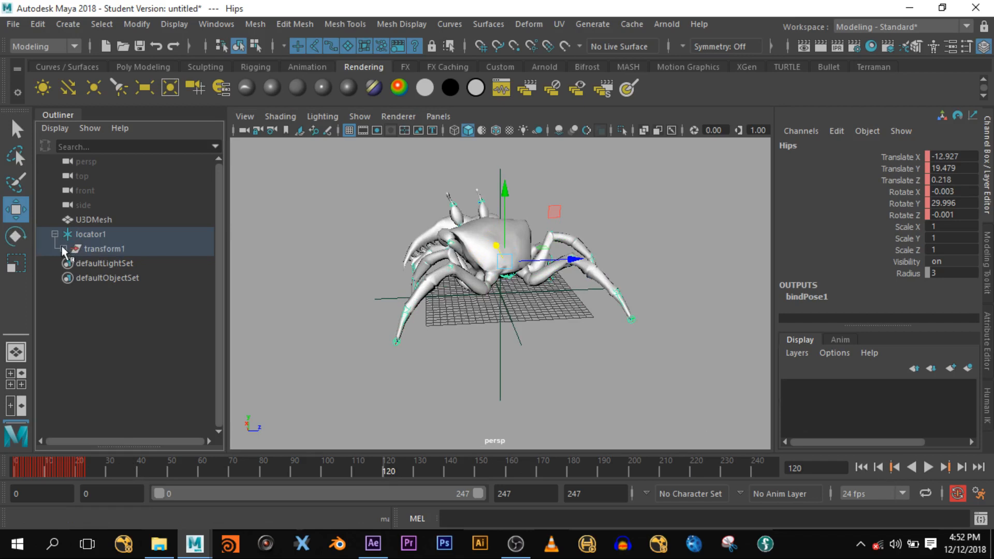
{"action": "left_click", "coordinate": [63, 249]}
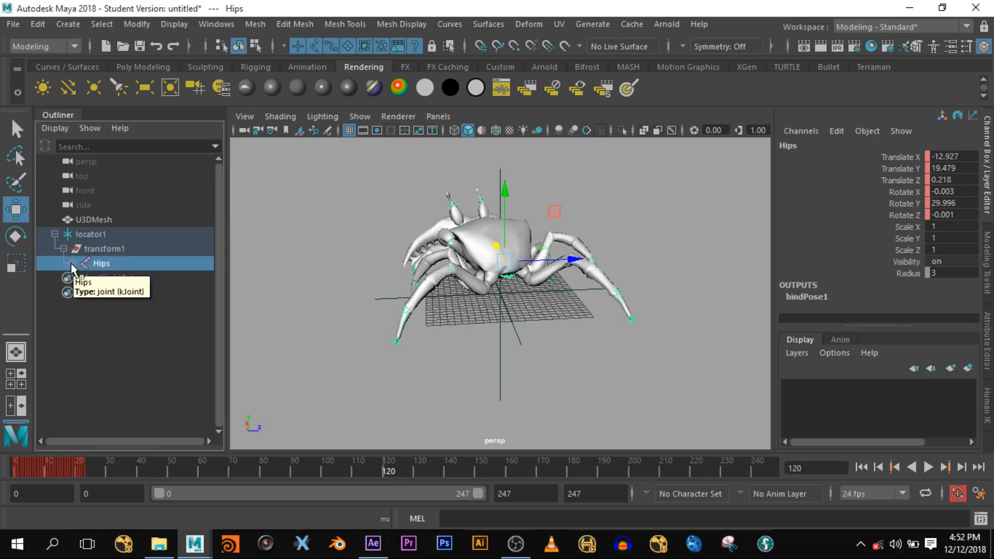
{"action": "left_click", "coordinate": [73, 264]}
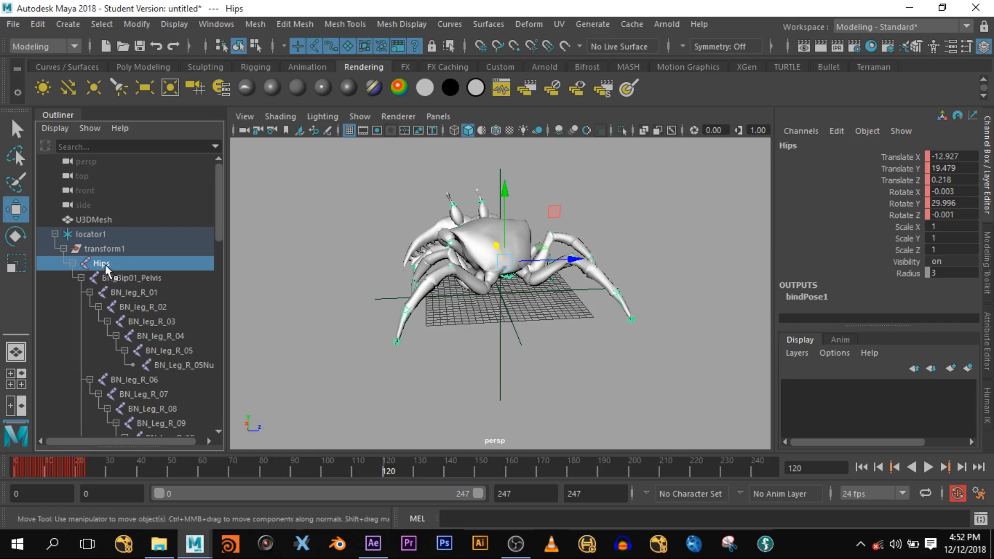
{"action": "scroll", "coordinate": [119, 276], "scroll_direction": "down", "scroll_amount": 8}
{"action": "scroll", "coordinate": [123, 310], "scroll_direction": "down", "scroll_amount": 7}
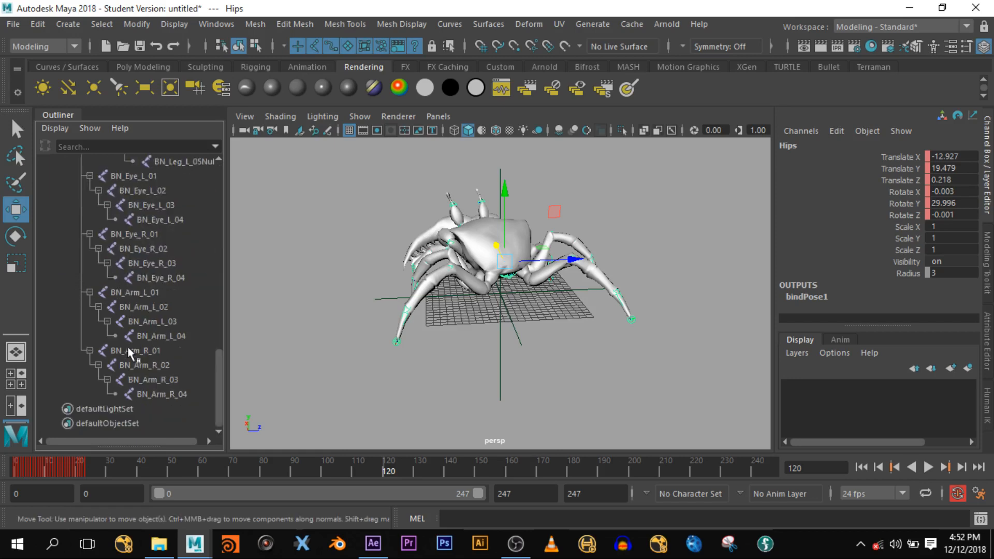
{"action": "left_click", "coordinate": [158, 396], "text": "shift"}
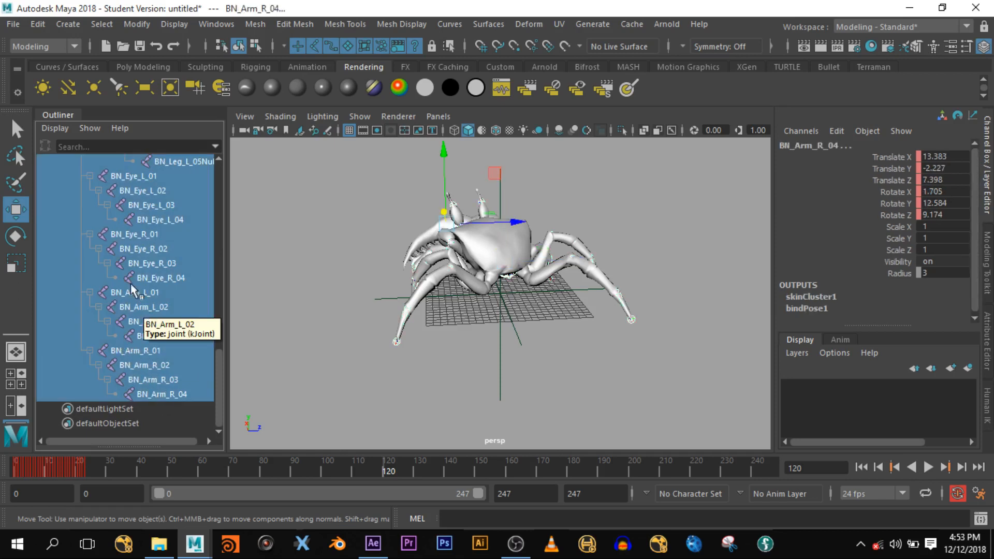
- Open the Graph Editor from Windows > Animation Editors
{"action": "left_click", "coordinate": [214, 25]}
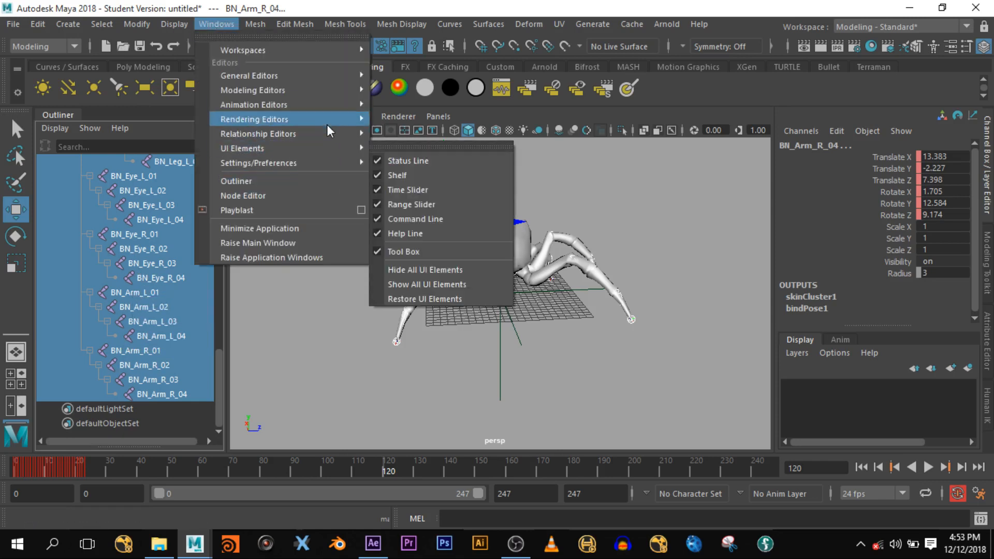
{"action": "mouse_move", "coordinate": [318, 103]}
{"action": "left_click", "coordinate": [404, 118]}
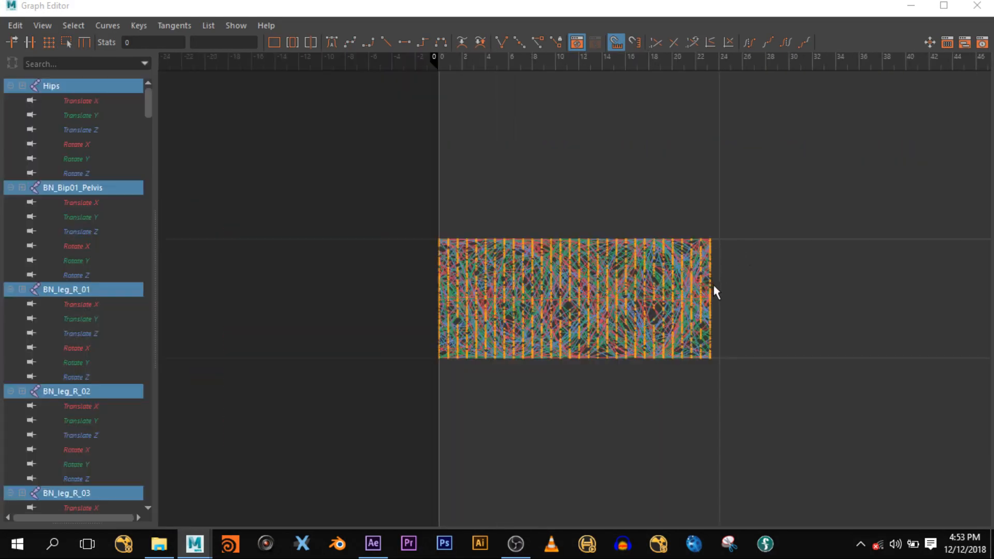
- Fit all joint curves in view and turn on View > Infinity display
{"action": "key", "text": "f"}
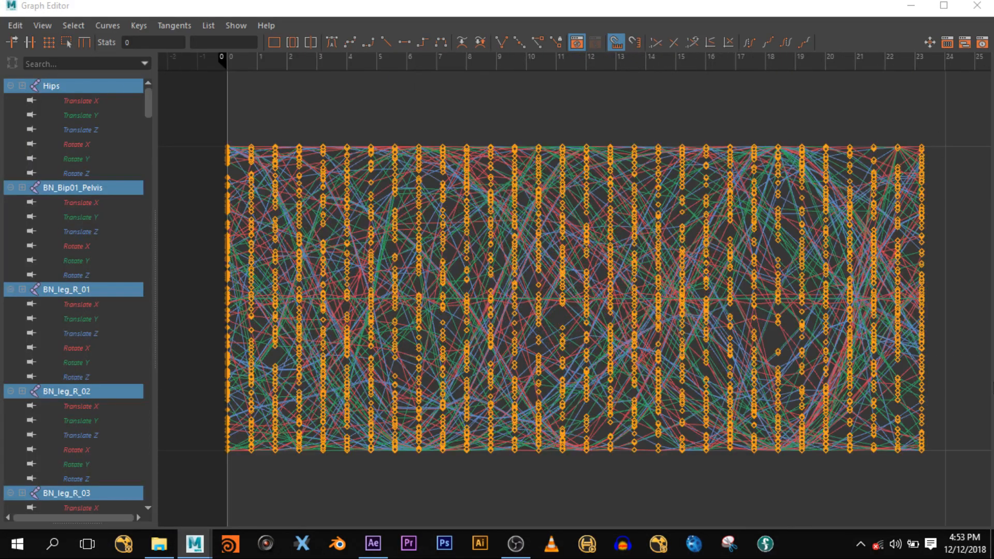
{"action": "left_click", "coordinate": [36, 26]}
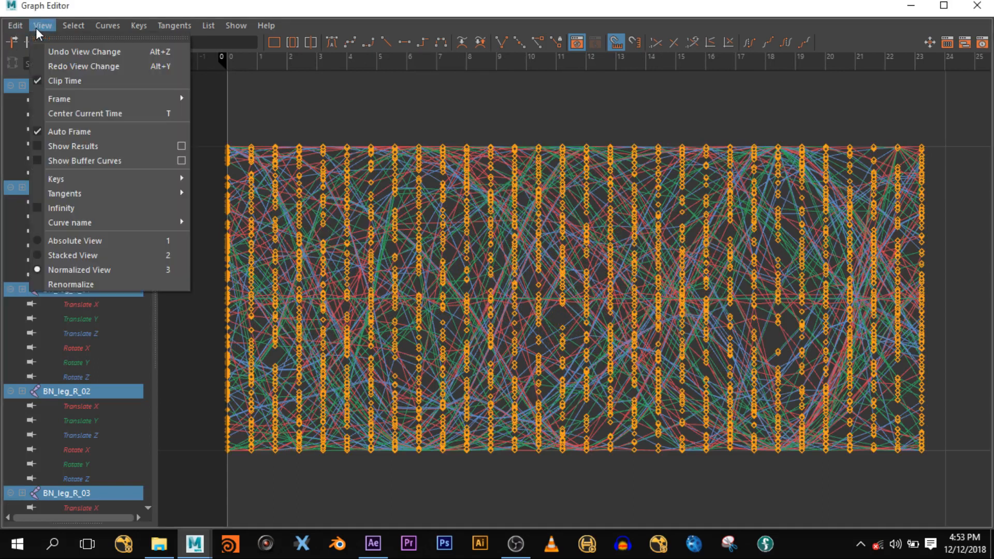
{"action": "mouse_move", "coordinate": [67, 219]}
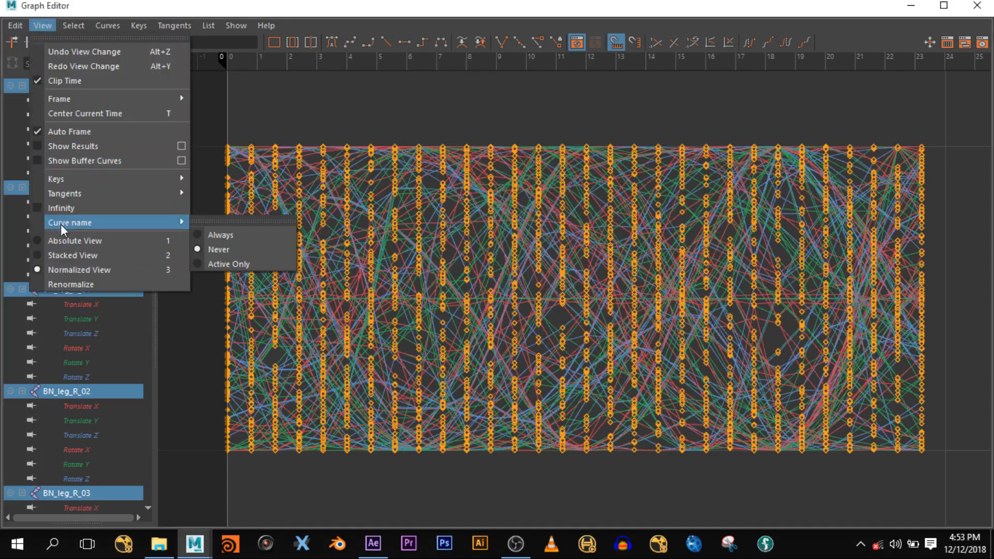
{"action": "left_click", "coordinate": [35, 208]}
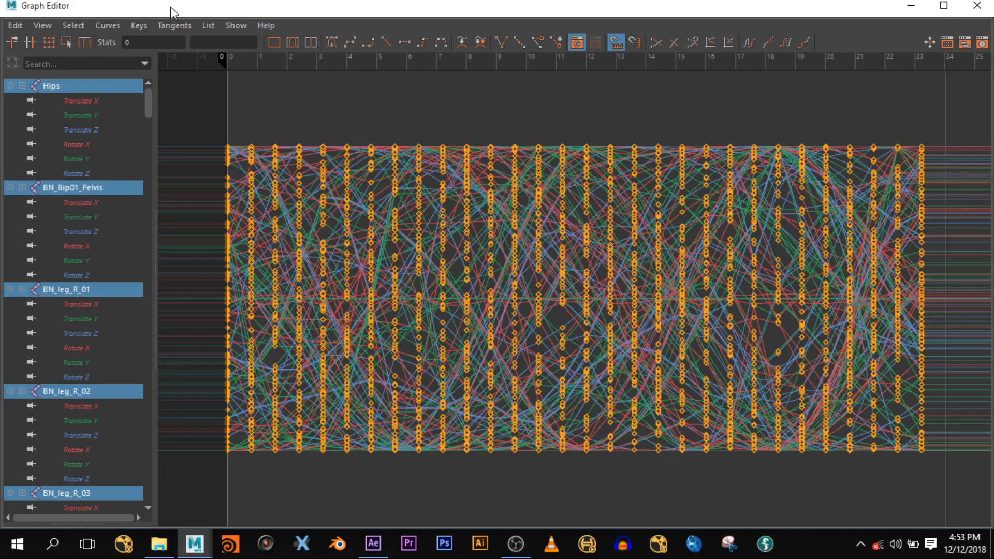
- Set Post Infinity to Cycle on the curves and minimize the Graph Editor
{"action": "left_click", "coordinate": [104, 23]}
{"action": "mouse_move", "coordinate": [162, 65]}
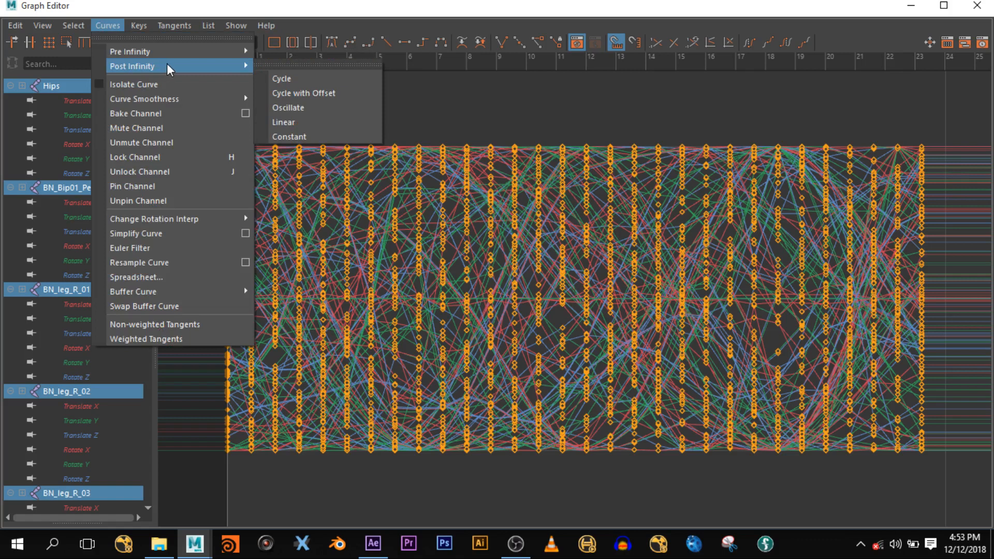
{"action": "left_click", "coordinate": [289, 78]}
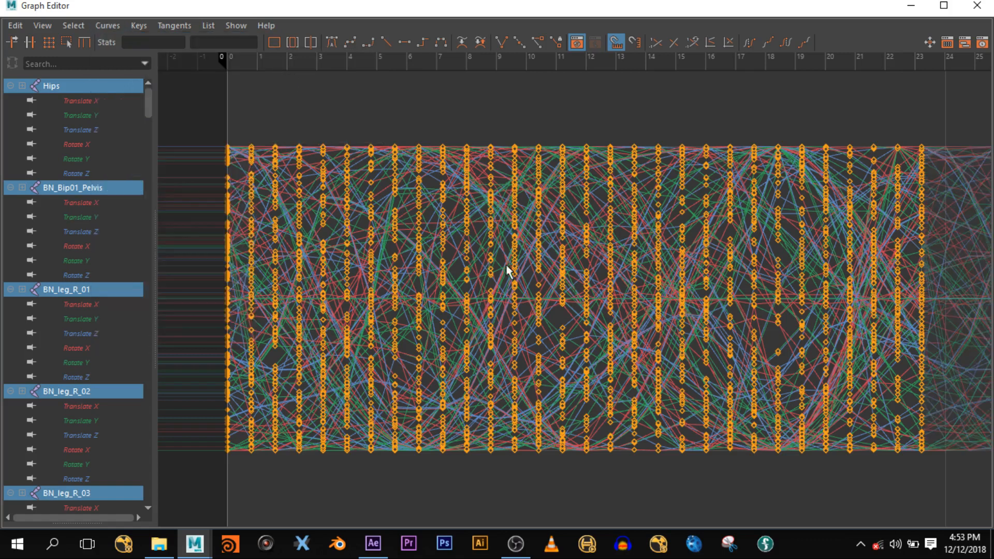
{"action": "scroll", "coordinate": [580, 270], "scroll_direction": "down", "scroll_amount": 5}
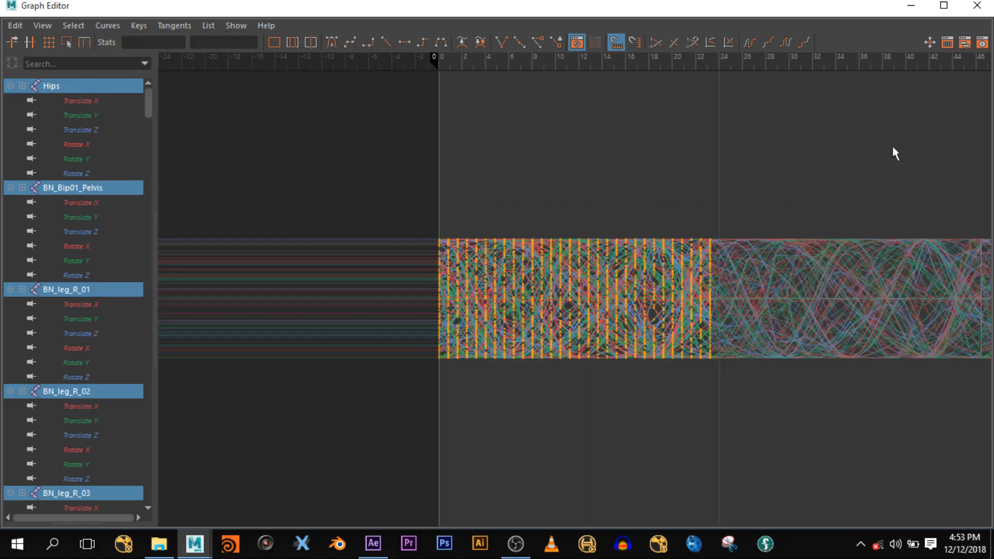
{"action": "left_click", "coordinate": [911, 6]}
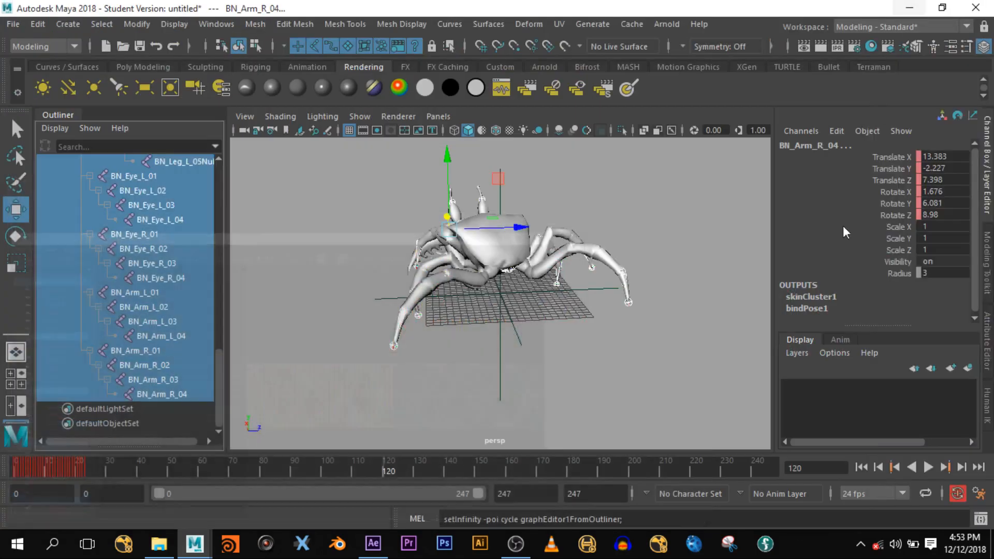
- Play the walk looping past frame 120, select locator1 at the origin, then stop playback
{"action": "left_click", "coordinate": [929, 467]}
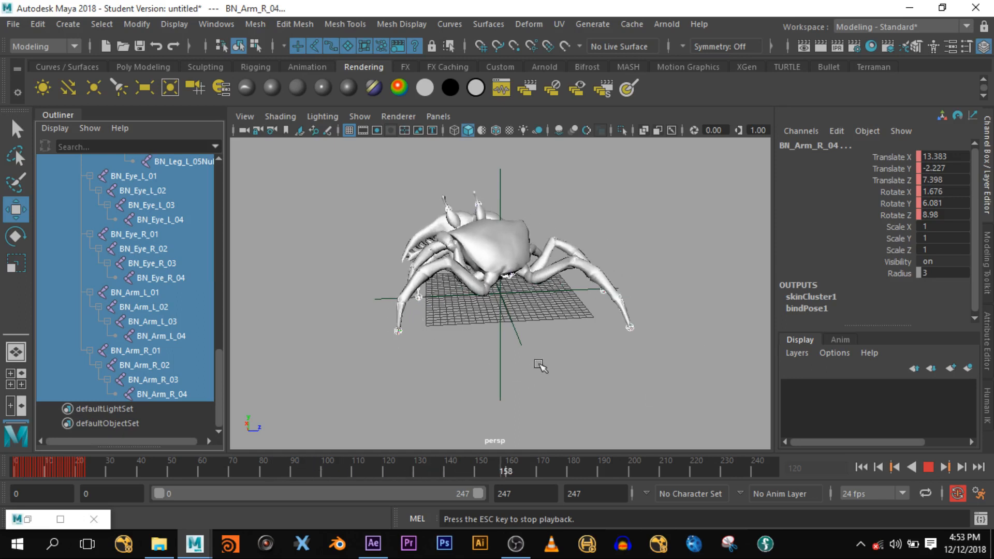
{"action": "left_click", "coordinate": [535, 387]}
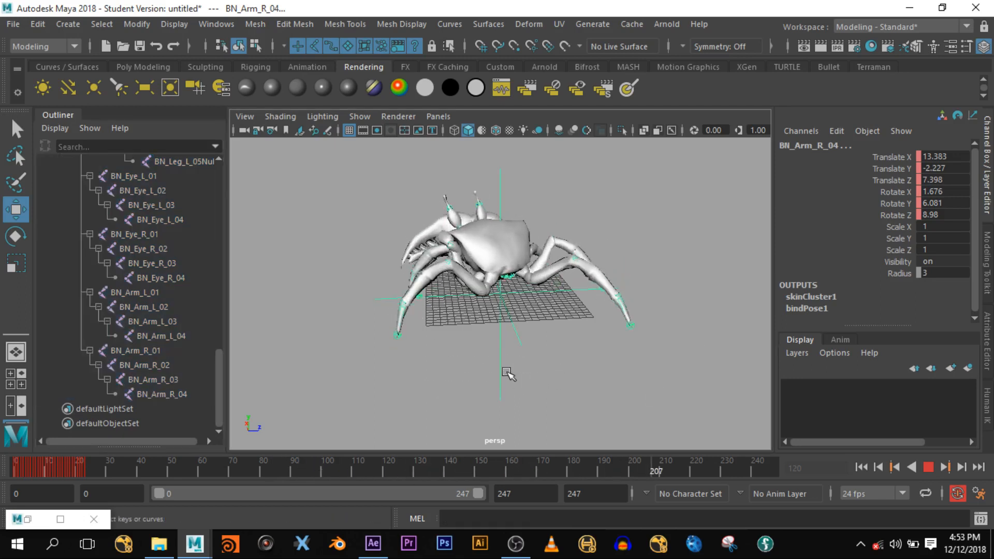
{"action": "left_click_drag", "start_coordinate": [541, 376], "coordinate": [458, 402]}
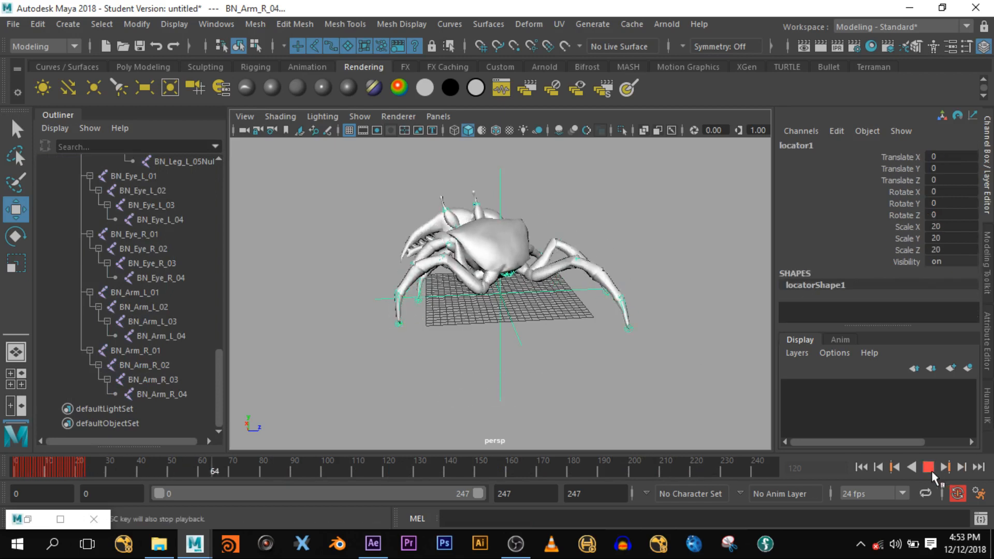
{"action": "left_click", "coordinate": [929, 468]}
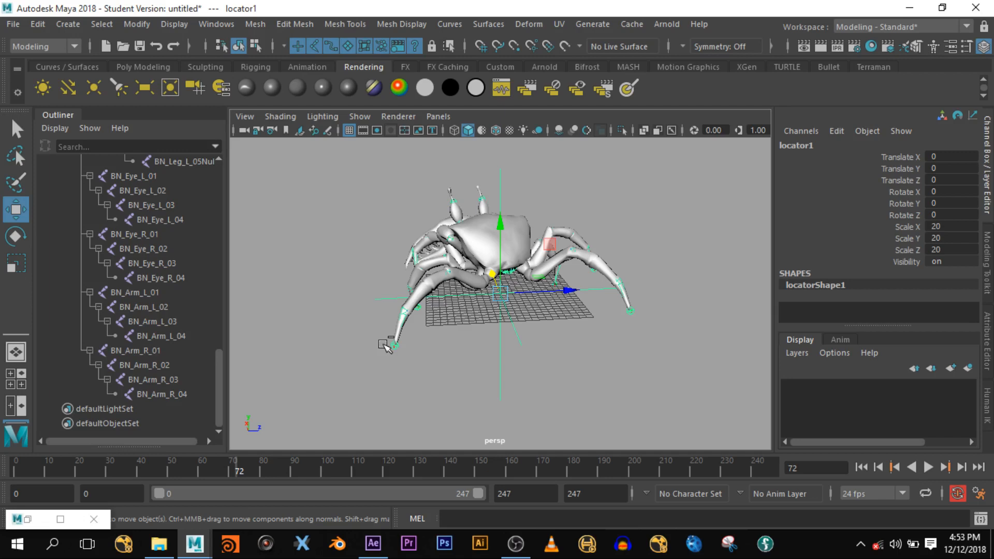
- Start Export All with the file type kept as Maya Binary
{"action": "left_click", "coordinate": [12, 25]}
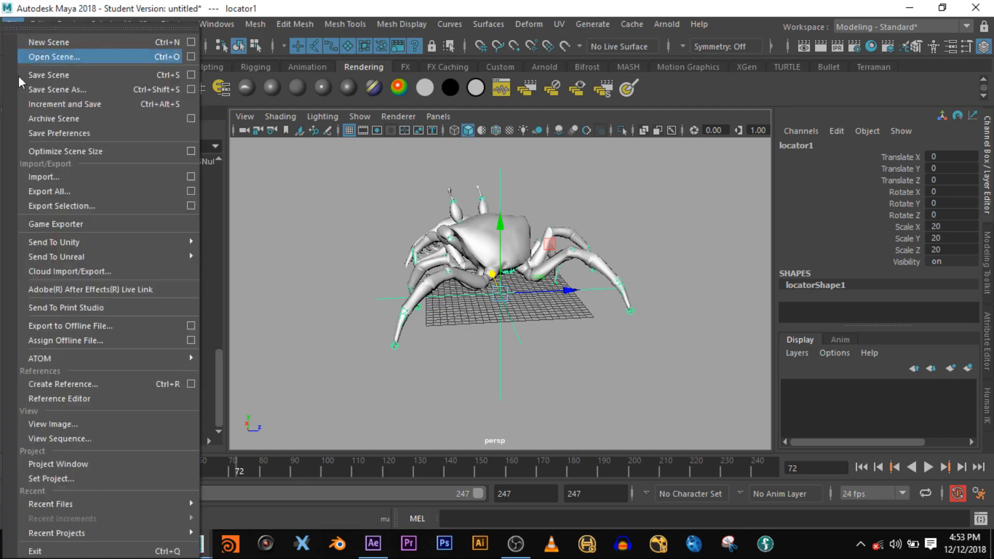
{"action": "left_click", "coordinate": [146, 196]}
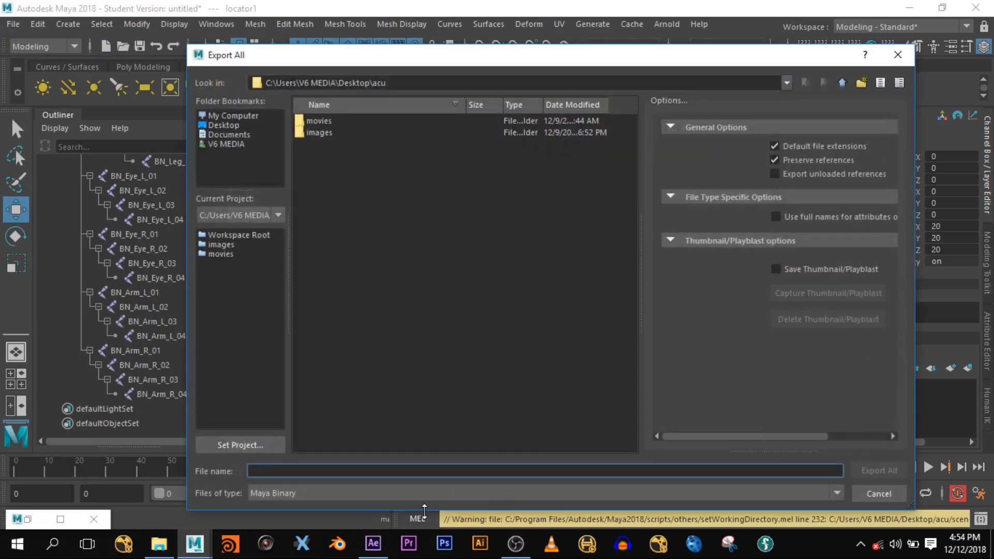
{"action": "left_click", "coordinate": [296, 493]}
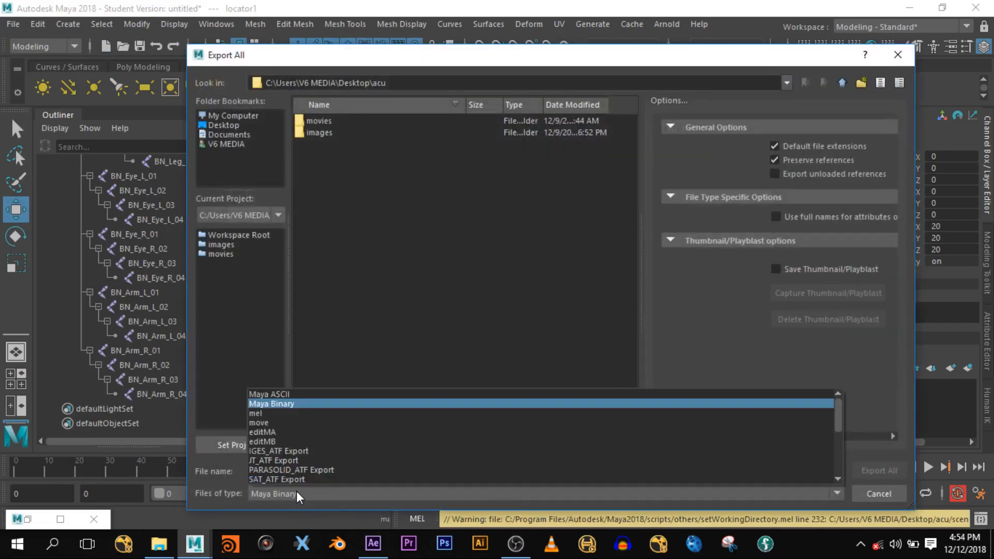
{"action": "left_click", "coordinate": [286, 403]}
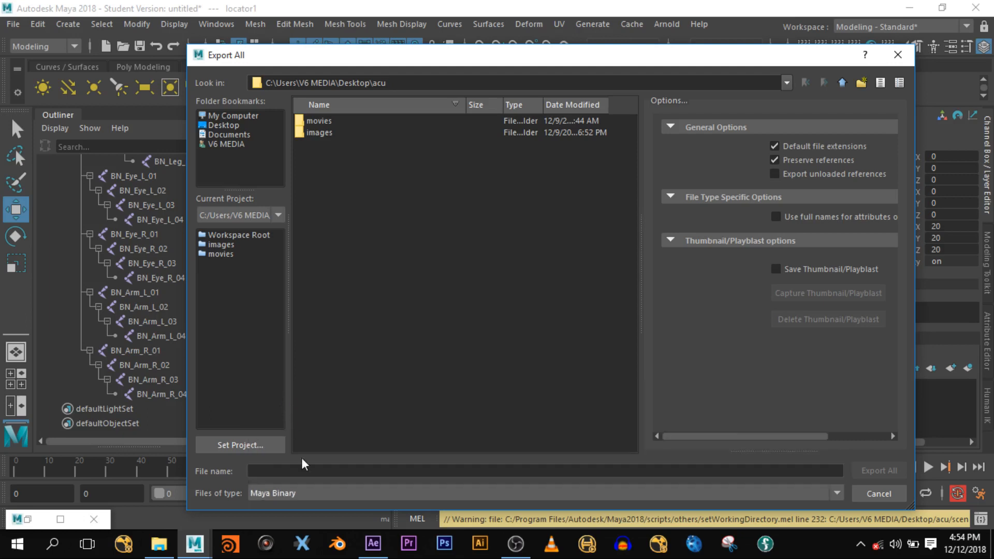
- Export the scene as ngdsahikqw.mb into Desktop\cgi class, accepting the student version warning
{"action": "left_click", "coordinate": [223, 124]}
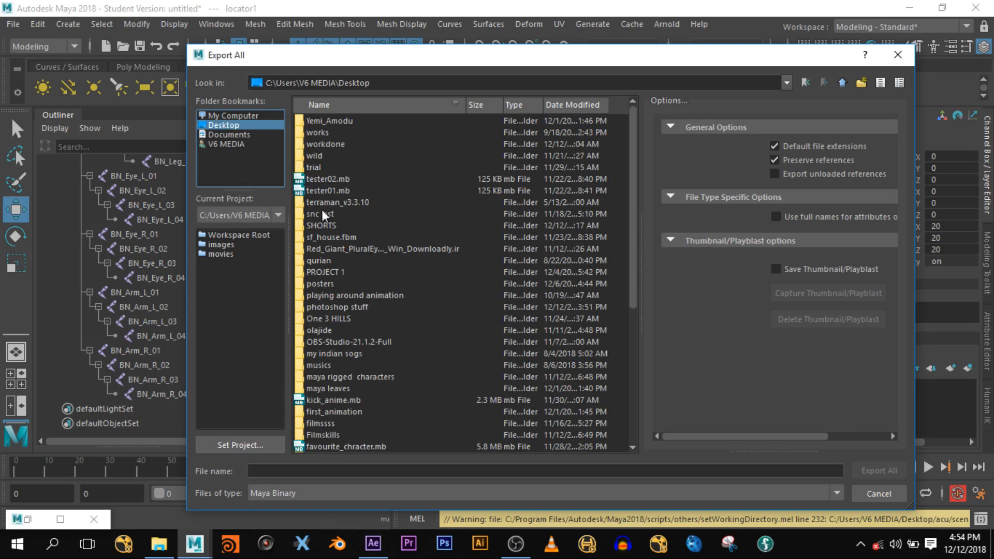
{"action": "scroll", "coordinate": [357, 314], "scroll_direction": "down", "scroll_amount": 3}
{"action": "scroll", "coordinate": [349, 352], "scroll_direction": "down", "scroll_amount": 3}
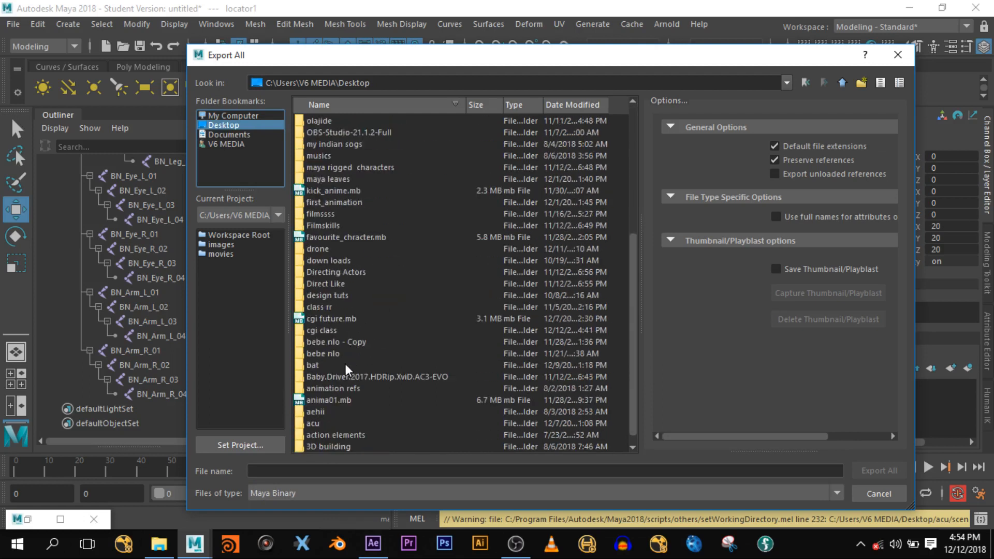
{"action": "double_click", "coordinate": [337, 332]}
{"action": "left_click", "coordinate": [334, 471]}
{"action": "type", "text": "ngdsahikqw"}
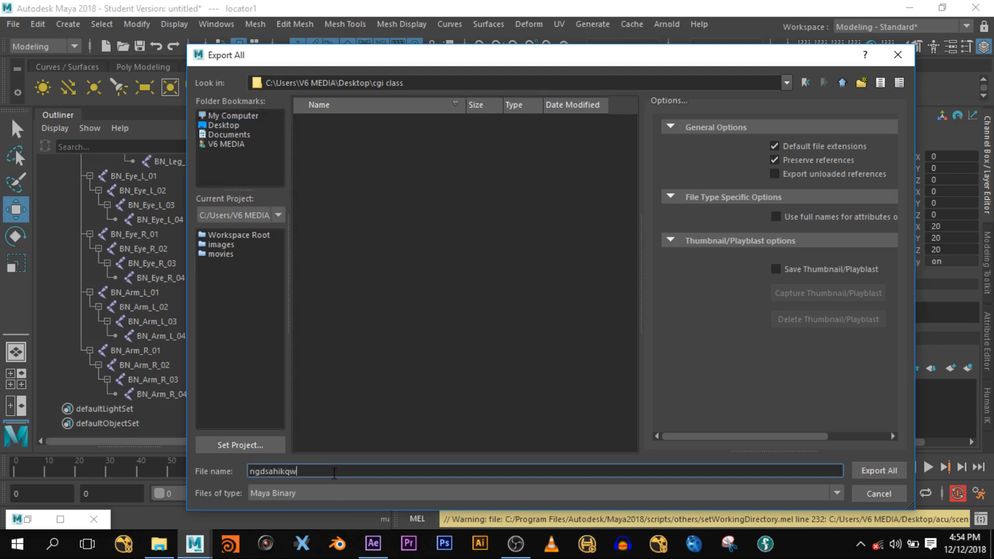
{"action": "left_click", "coordinate": [901, 472]}
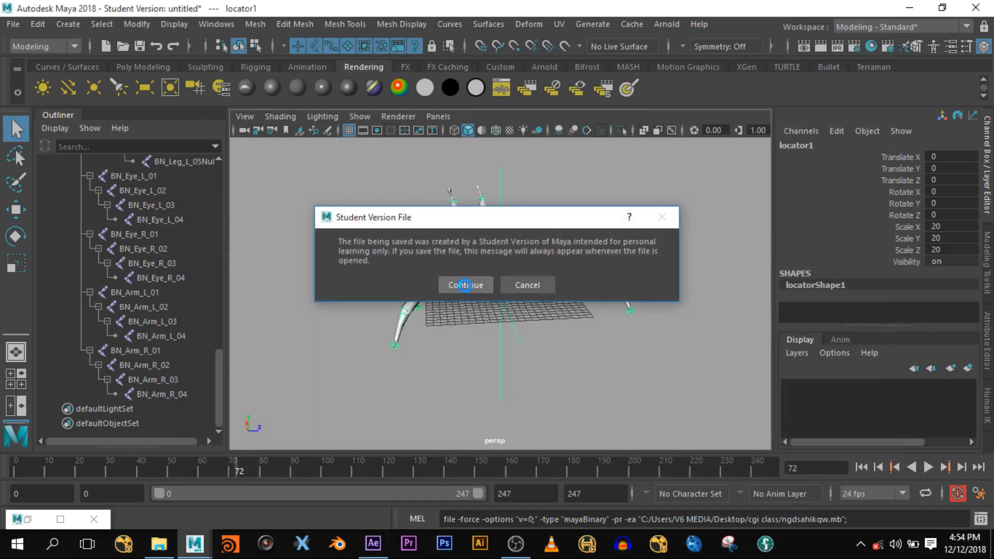
{"action": "left_click", "coordinate": [464, 285]}
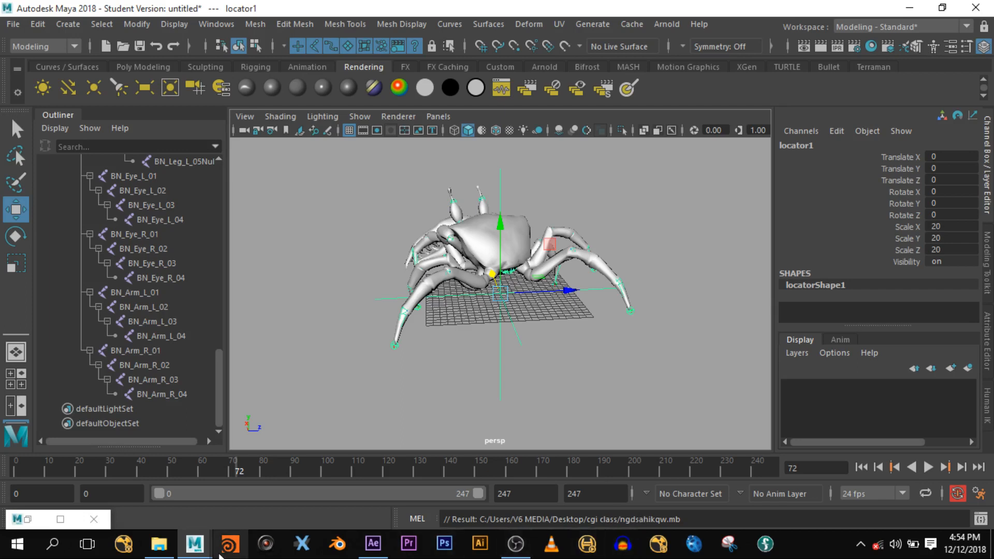
- Switch to the tracked footage scene and delete the placeholder pCube1
{"action": "mouse_move", "coordinate": [195, 543]}
{"action": "left_click", "coordinate": [288, 486]}
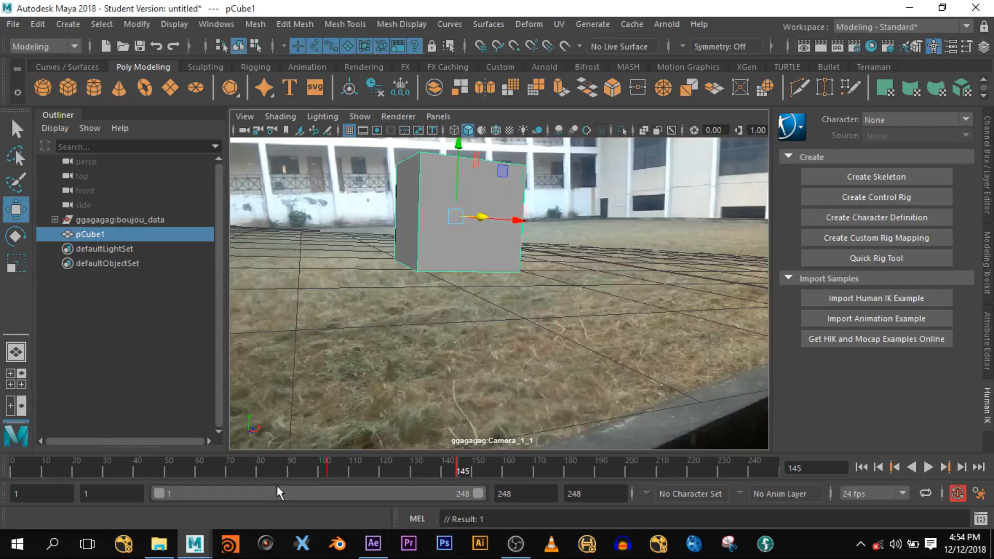
{"action": "key", "text": "Delete"}
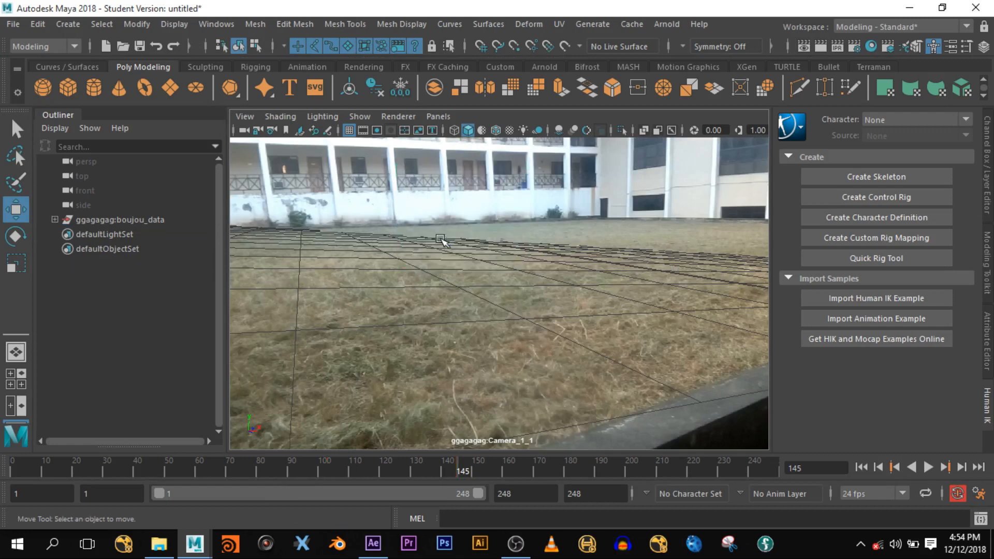
- Import ngdsahikqw.mb, scrub back through the footage, and switch to the four-view layout
{"action": "left_click", "coordinate": [13, 24]}
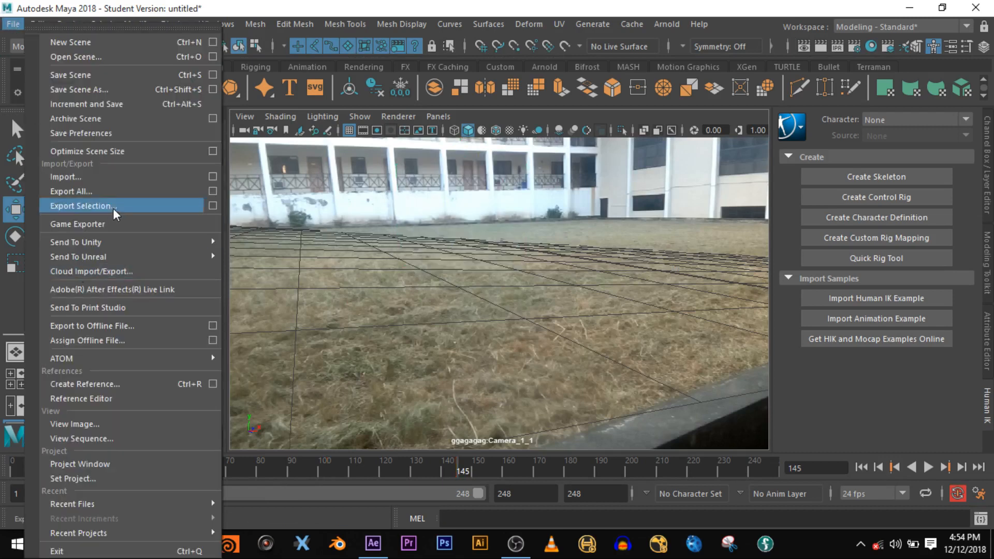
{"action": "left_click", "coordinate": [125, 181]}
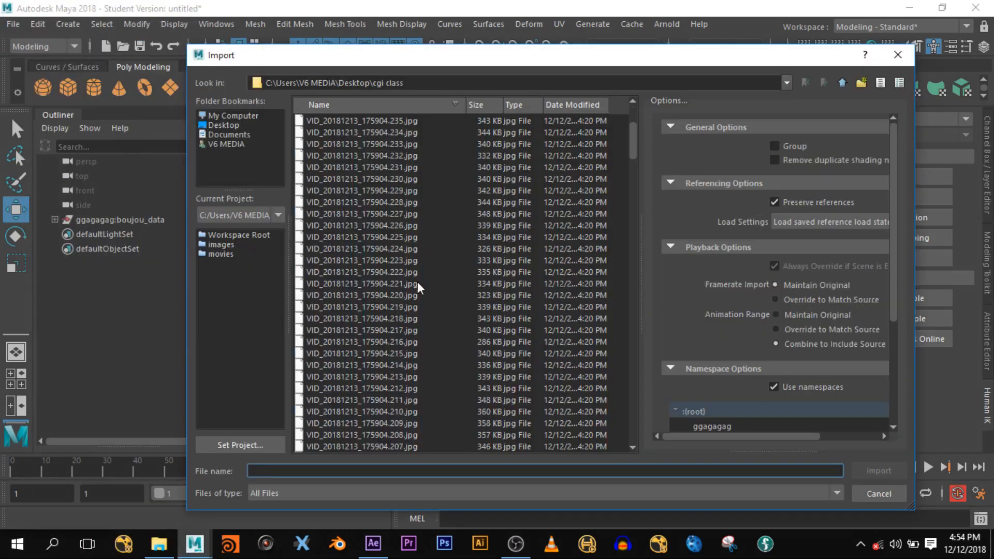
{"action": "left_click_drag", "start_coordinate": [634, 150], "coordinate": [676, 456]}
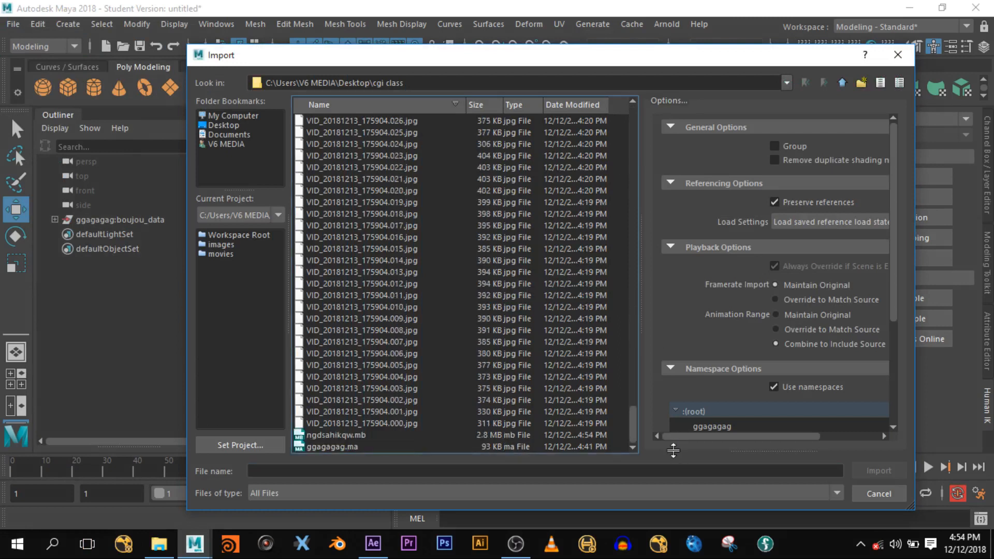
{"action": "left_click", "coordinate": [355, 436]}
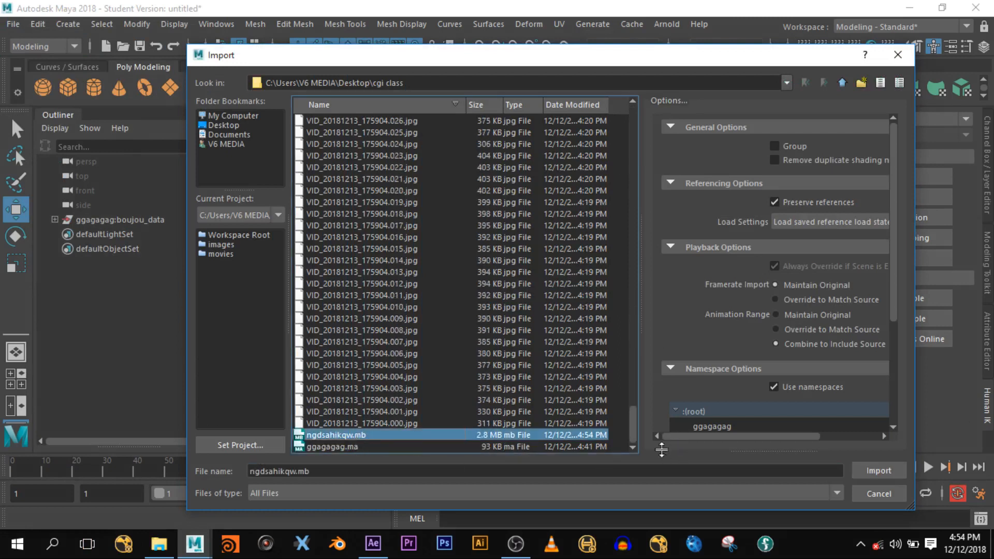
{"action": "left_click", "coordinate": [887, 465]}
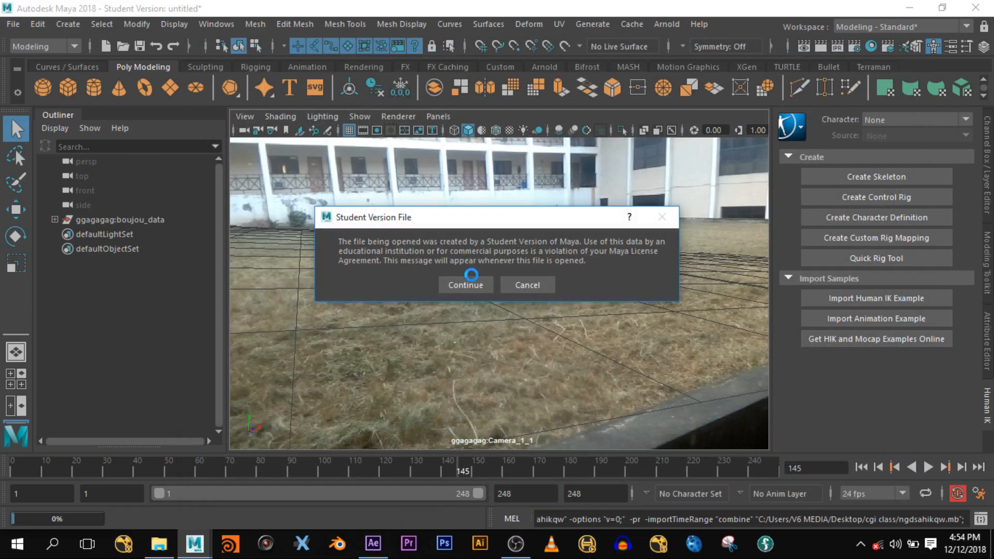
{"action": "left_click", "coordinate": [468, 285]}
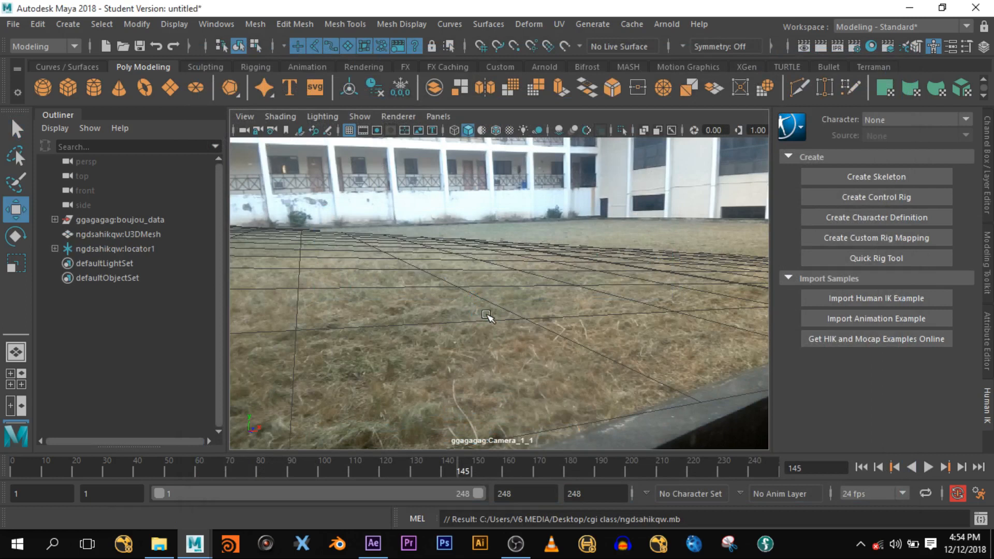
{"action": "left_click_drag", "start_coordinate": [369, 469], "coordinate": [49, 465]}
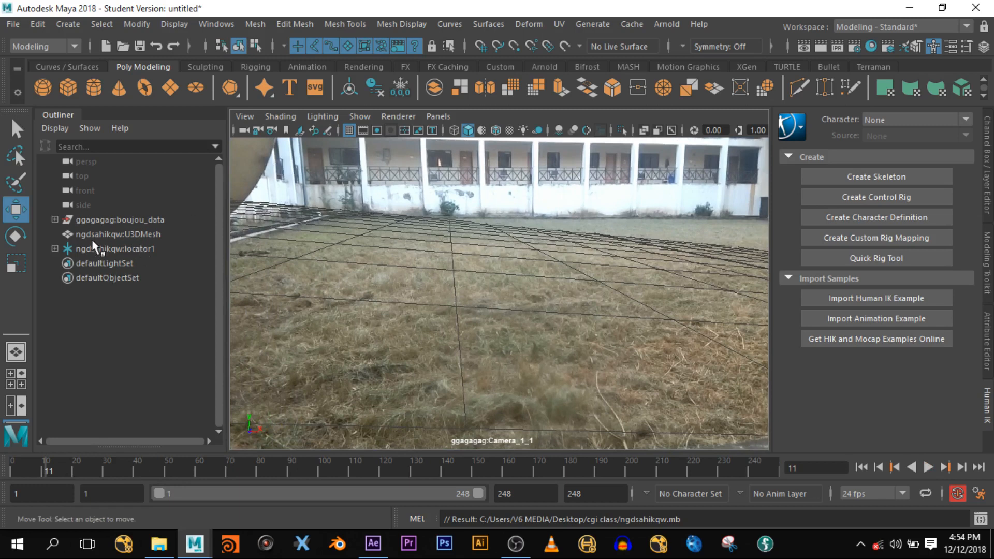
{"action": "key", "text": "space"}
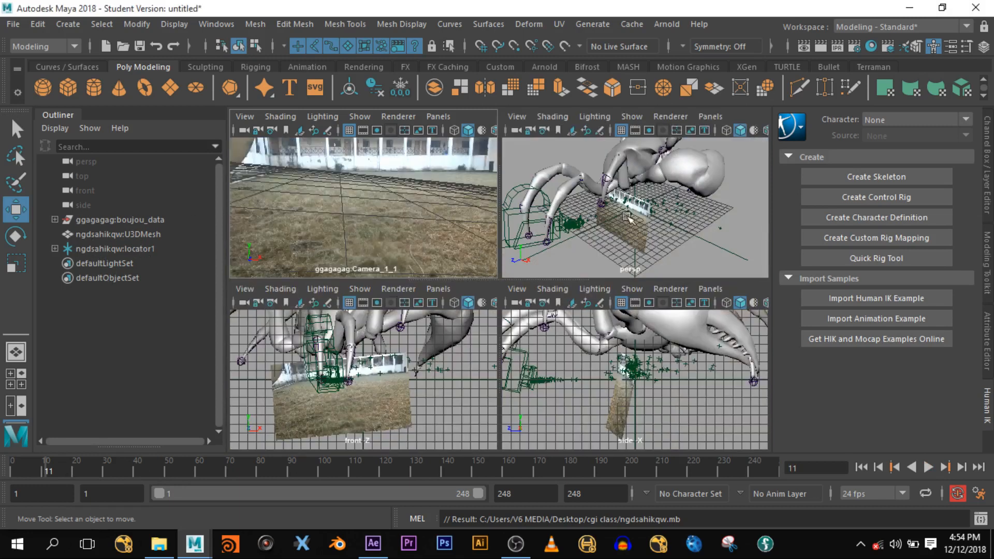
- Select the crab's locator1 in the full perspective view, scale it down, and scrub the animation
{"action": "key", "text": "space"}
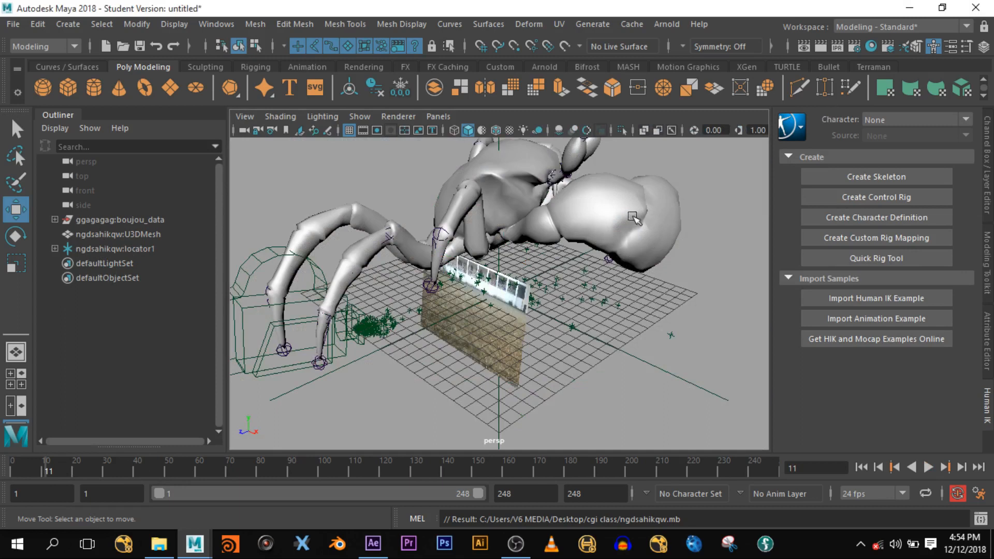
{"action": "left_click", "coordinate": [108, 250]}
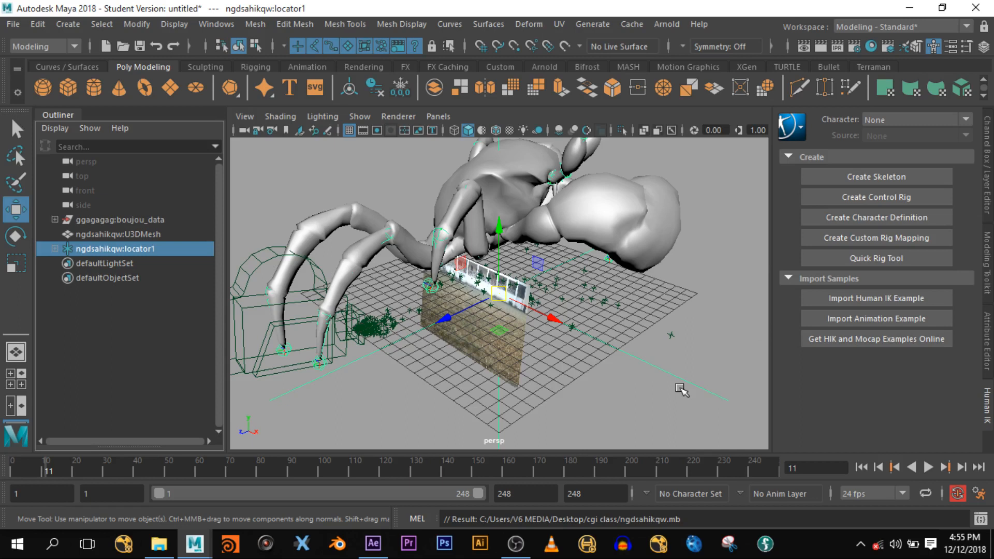
{"action": "key", "text": "r"}
{"action": "left_click_drag", "start_coordinate": [499, 294], "coordinate": [13, 355]}
{"action": "left_click_drag", "start_coordinate": [105, 461], "coordinate": [5, 473]}
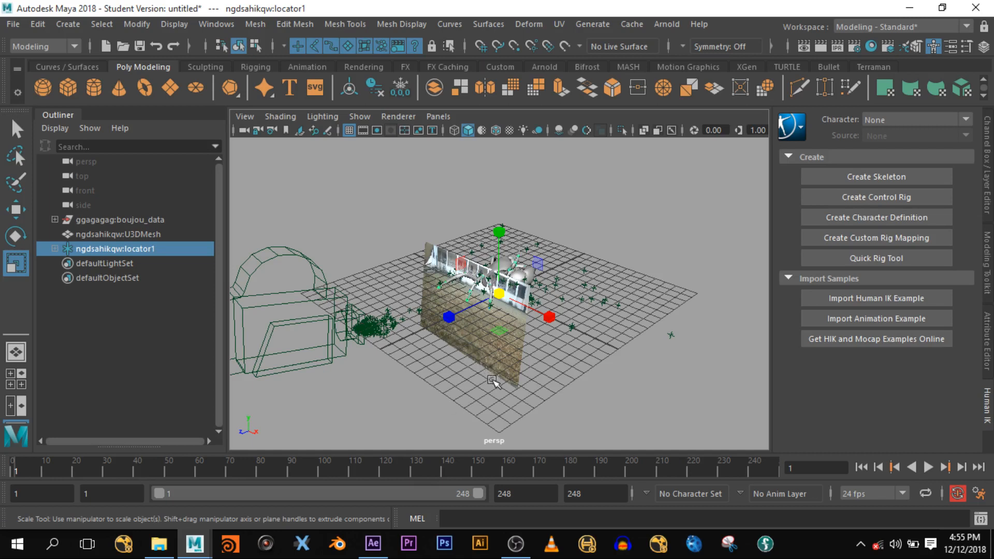
- Undo a trial move toward the camera and shrink the crab further to about 1.9
{"action": "key", "text": "w"}
{"action": "left_click_drag", "start_coordinate": [450, 326], "coordinate": [398, 352]}
{"action": "key", "text": "ctrl+z"}
{"action": "key", "text": "r"}
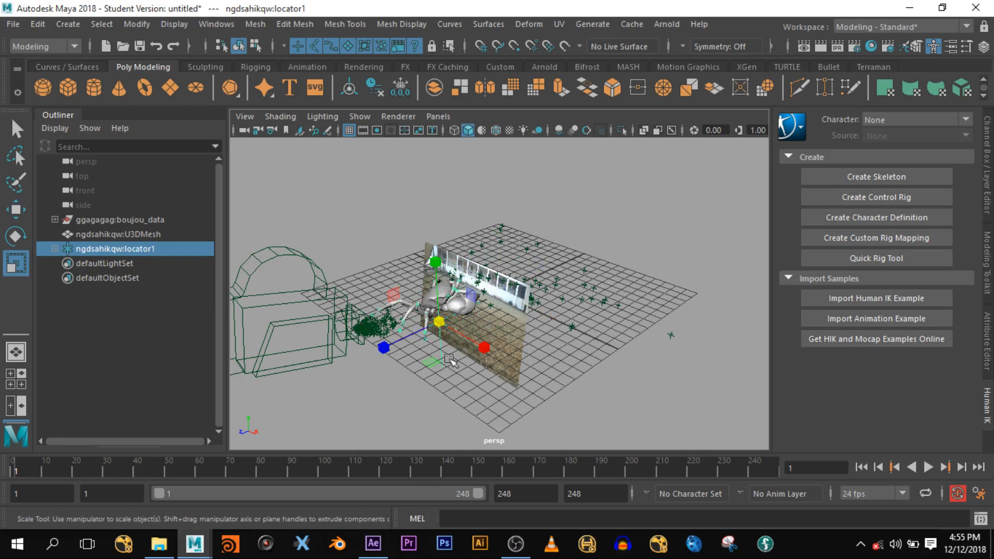
{"action": "left_click_drag", "start_coordinate": [439, 322], "coordinate": [371, 382]}
{"action": "key", "text": "space"}
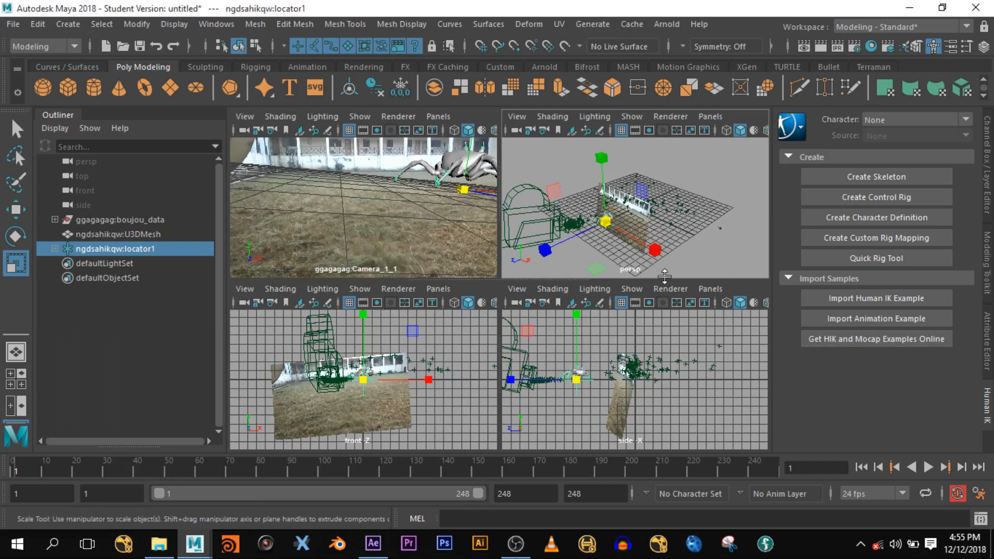
- Slide the crab forward to about Z 9.137 and shrink it to 0.925 on the grass
{"action": "key", "text": "w"}
{"action": "left_click_drag", "start_coordinate": [543, 234], "coordinate": [533, 251]}
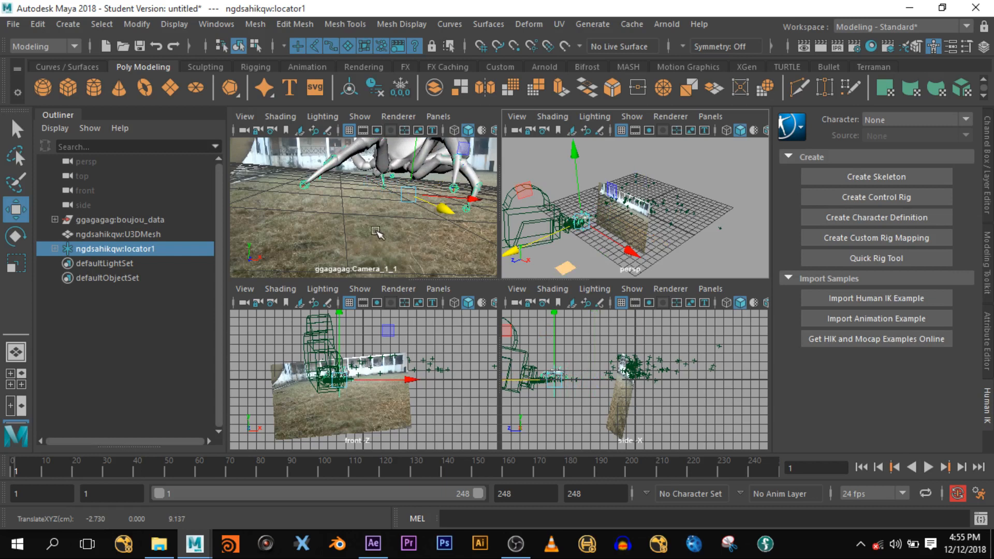
{"action": "key", "text": "space"}
{"action": "key", "text": "r"}
{"action": "left_click_drag", "start_coordinate": [596, 265], "coordinate": [274, 312]}
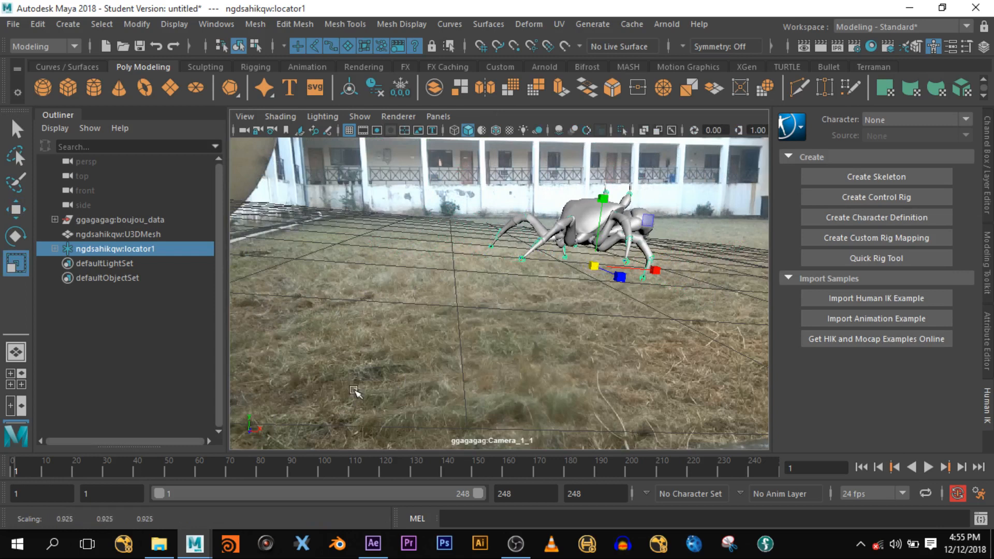
- Play the crab walk over the footage, stop at frame 110, and turn on textured shading
{"action": "key", "text": "alt+v"}
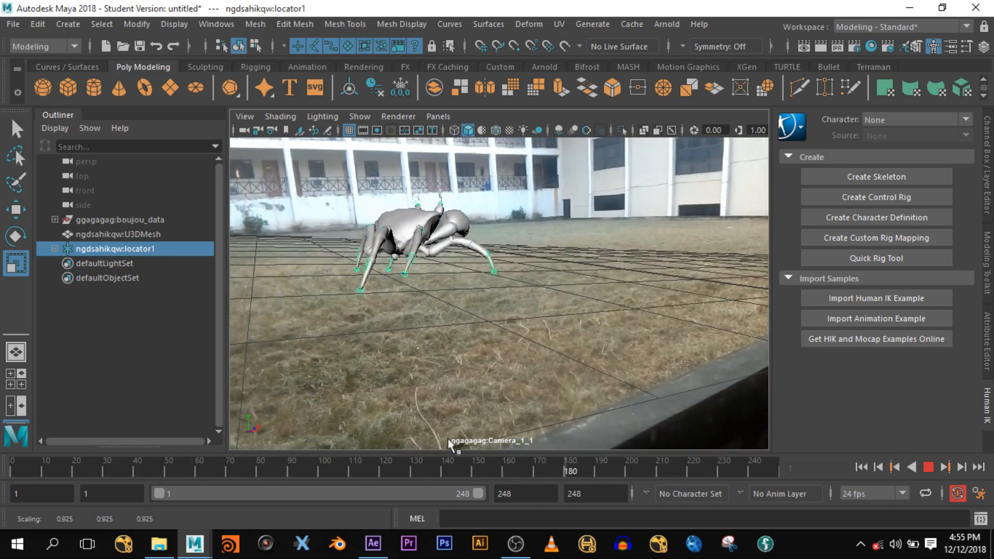
{"action": "key", "text": "alt+v"}
{"action": "key", "text": "r"}
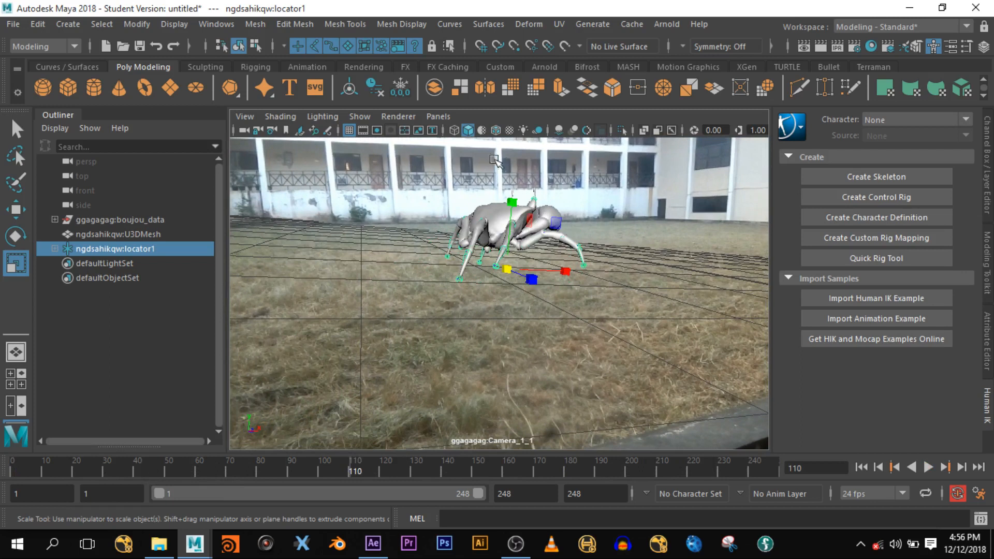
{"action": "left_click", "coordinate": [510, 129]}
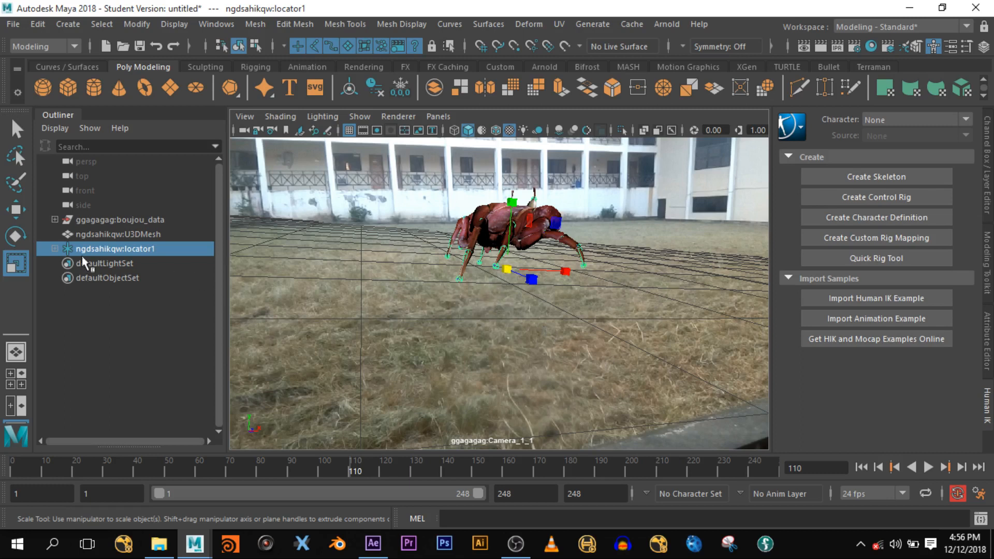
- Undo an uneven Z squash of the crab and return to frame 1
{"action": "left_click_drag", "start_coordinate": [531, 279], "coordinate": [428, 290]}
{"action": "key", "text": "ctrl+z"}
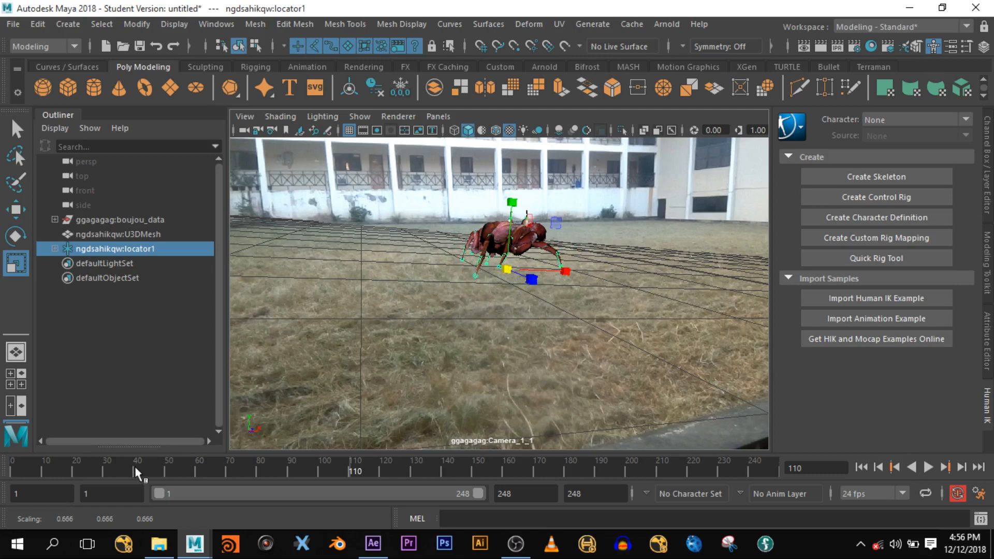
{"action": "left_click_drag", "start_coordinate": [98, 474], "coordinate": [1, 512]}
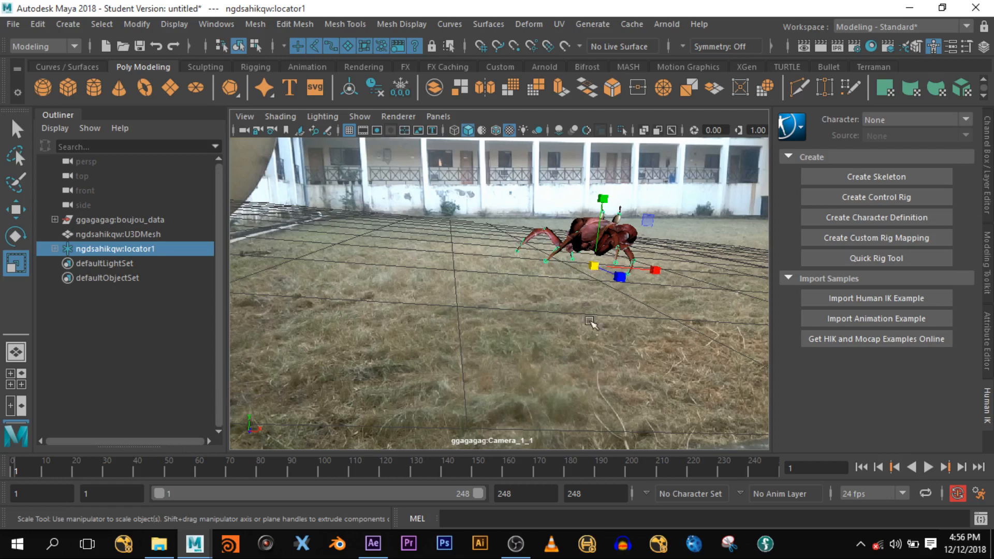
- In the full perspective view, expand locator1 to show transform1 and frame the locator
{"action": "key", "text": "space"}
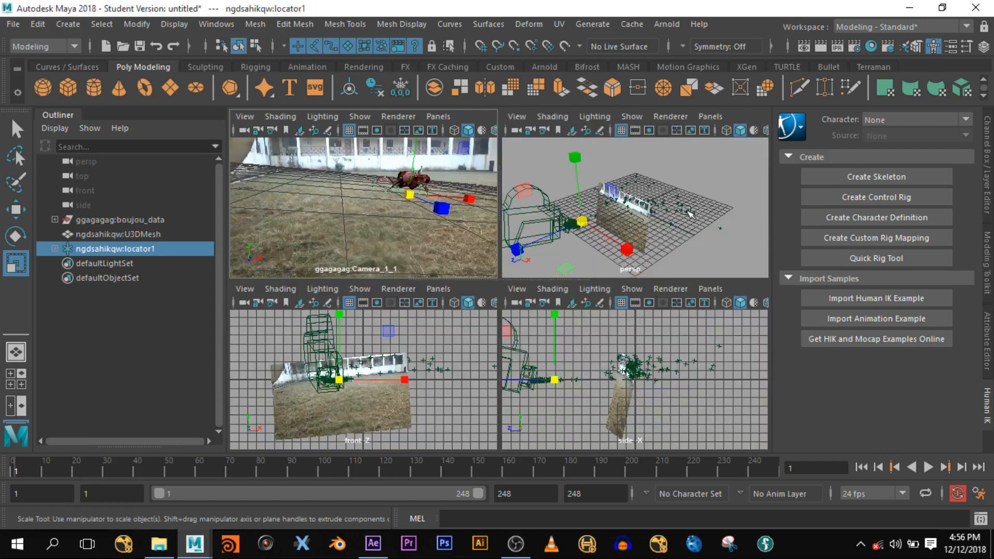
{"action": "key", "text": "space"}
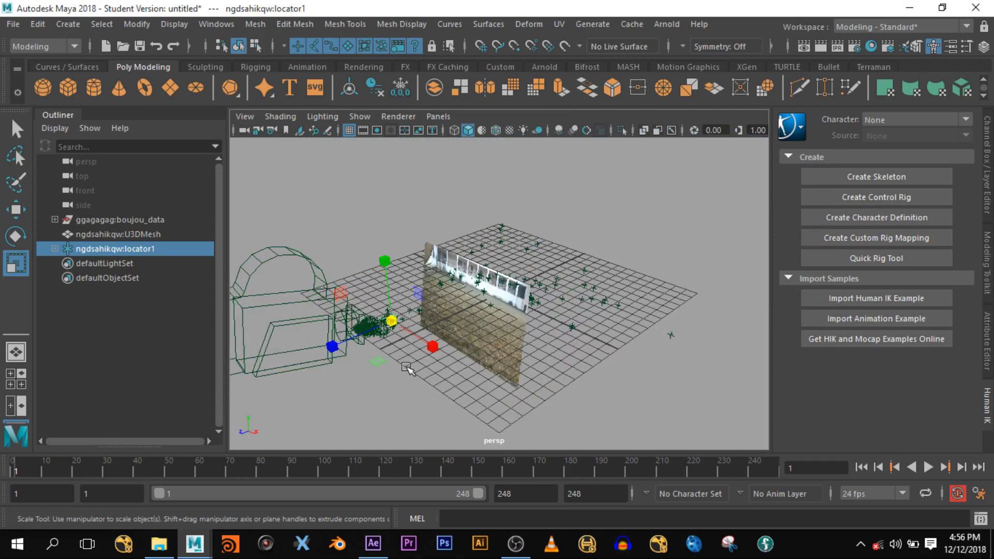
{"action": "left_click", "coordinate": [55, 249]}
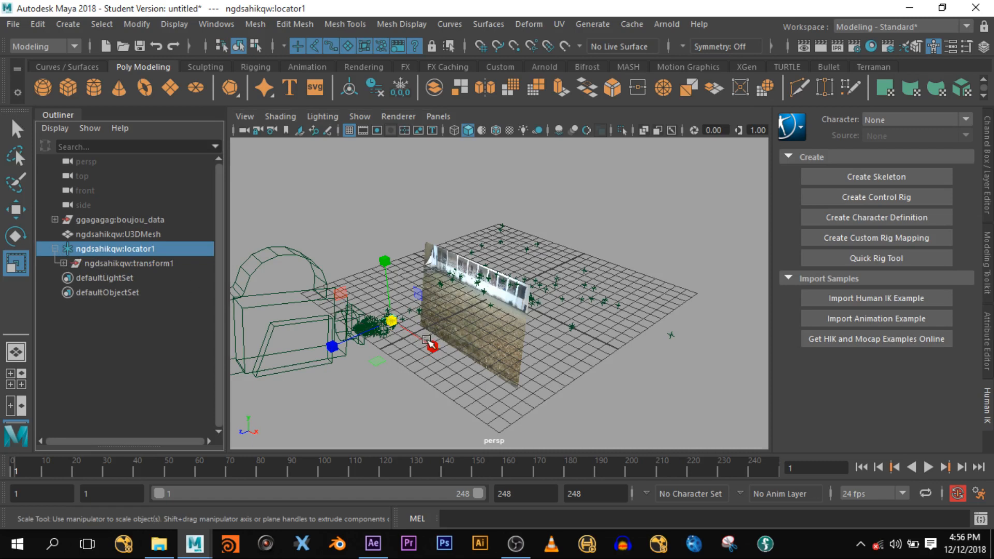
{"action": "key", "text": "f"}
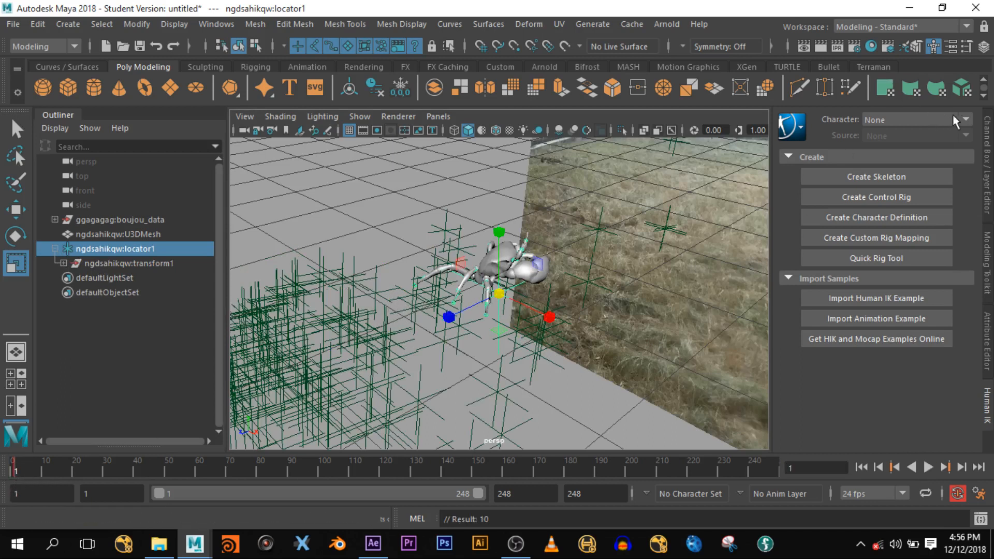
- Show locator1's channels and orbit the view to look down on the crab
{"action": "left_click", "coordinate": [990, 152]}
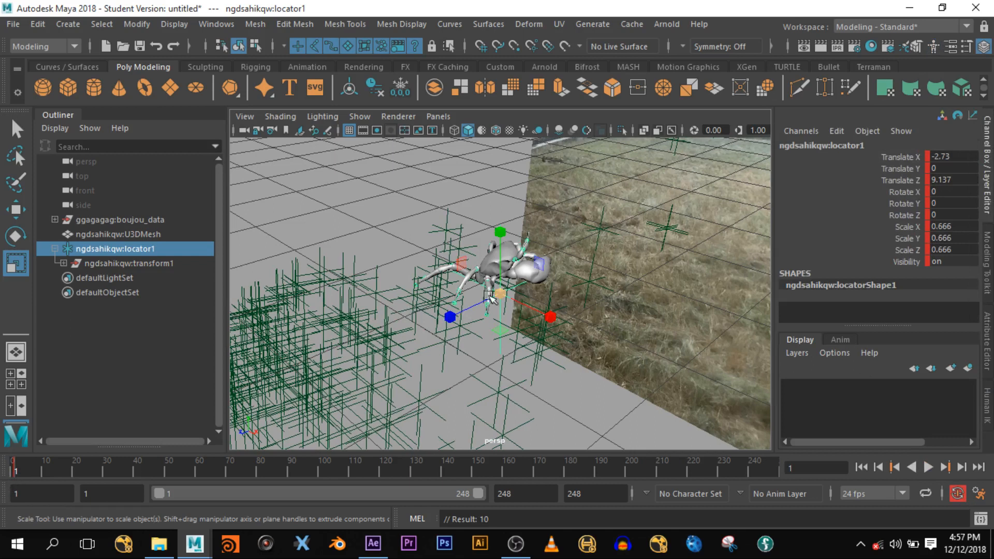
{"action": "scroll", "coordinate": [510, 331], "scroll_direction": "up", "scroll_amount": 3}
{"action": "left_click_drag", "start_coordinate": [607, 319], "coordinate": [497, 269], "text": "alt"}
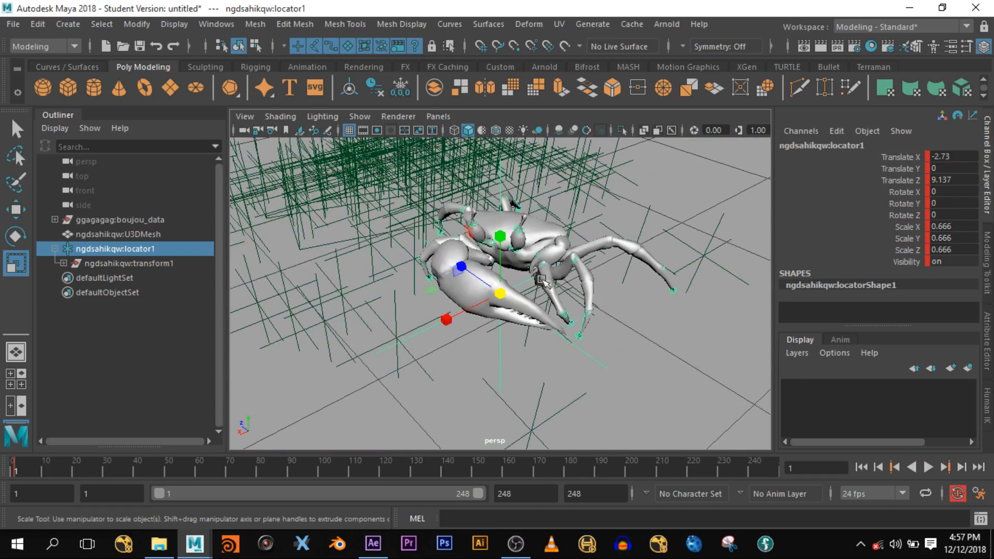
{"action": "left_click_drag", "start_coordinate": [472, 354], "coordinate": [497, 311], "text": "alt"}
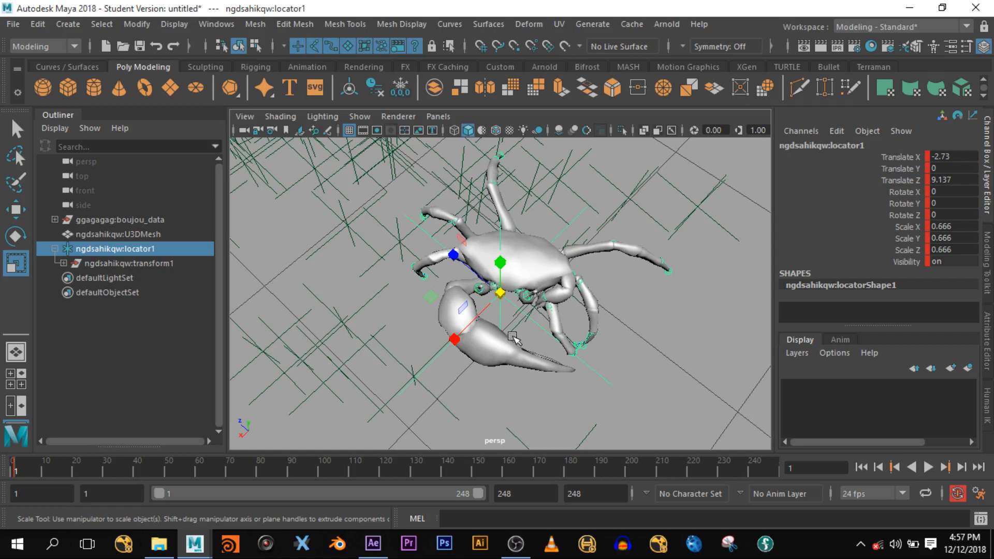
- Remove the keys set on locator1 and turn the crab to Rotate Y -20.513
{"action": "key", "text": "ctrl+z"}
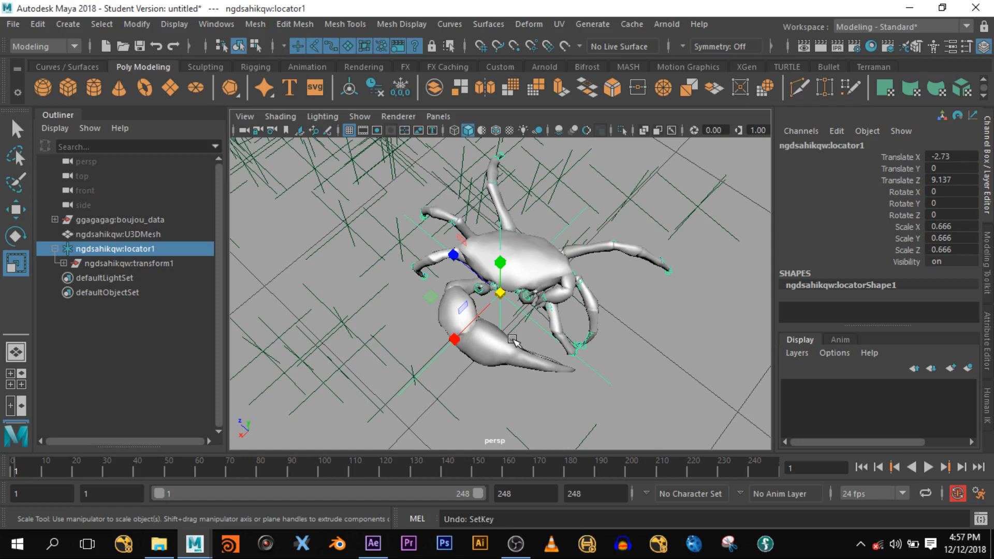
{"action": "key", "text": "e"}
{"action": "mouse_move", "coordinate": [512, 347]}
{"action": "left_mouse_down"}
{"action": "mouse_move", "coordinate": [493, 353]}
{"action": "mouse_move", "coordinate": [500, 346]}
{"action": "left_mouse_up"}
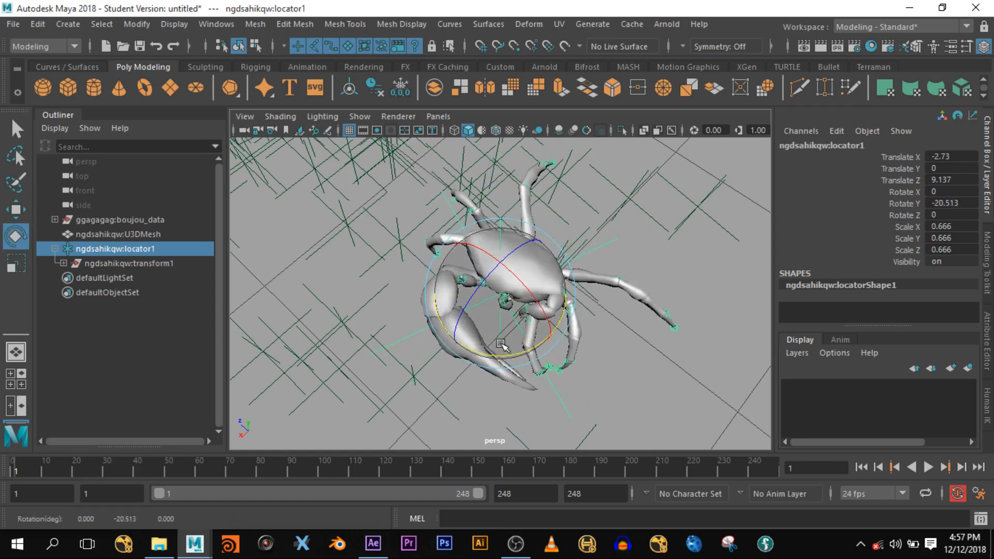
- Set the Rotate tool's axis orientation to Object
{"action": "left_click", "coordinate": [966, 46]}
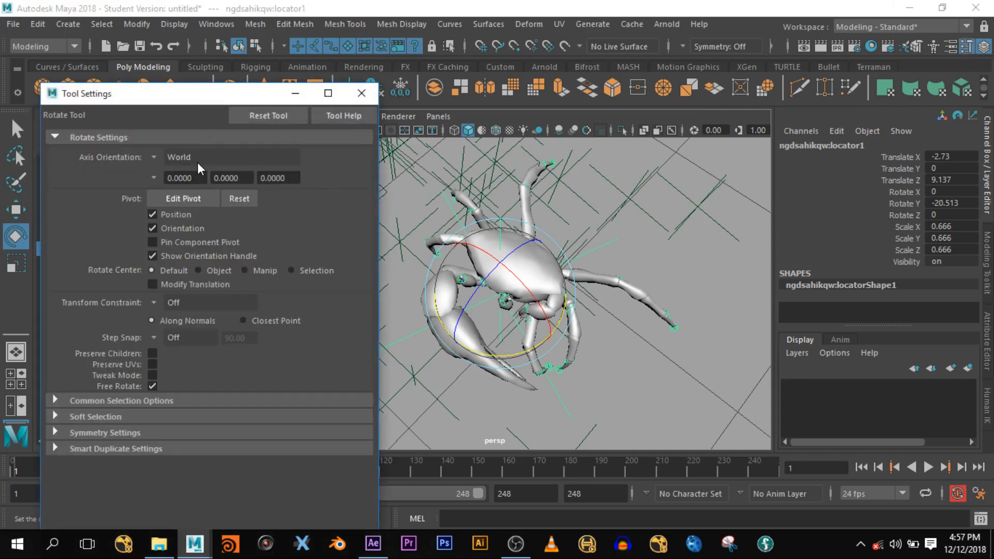
{"action": "left_click", "coordinate": [156, 159]}
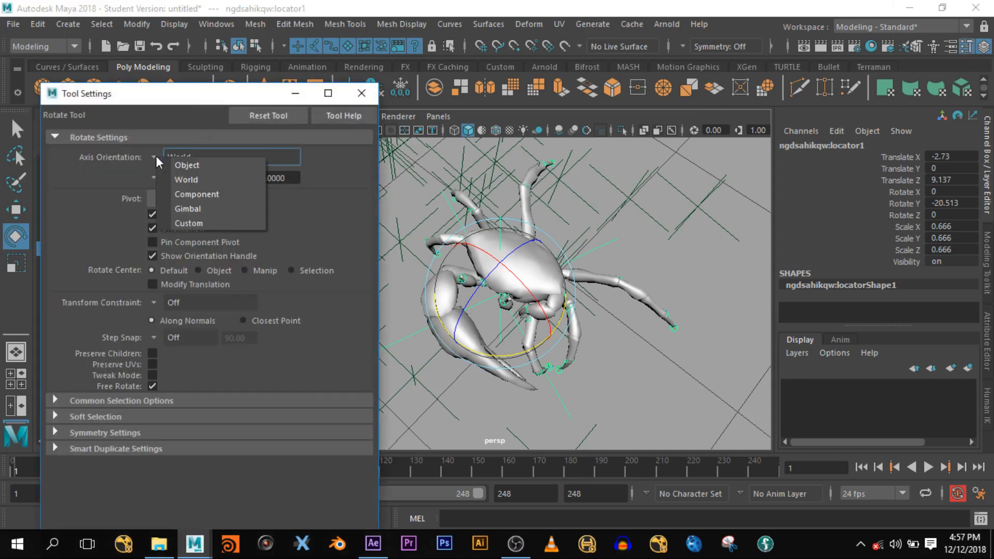
{"action": "left_click", "coordinate": [186, 162]}
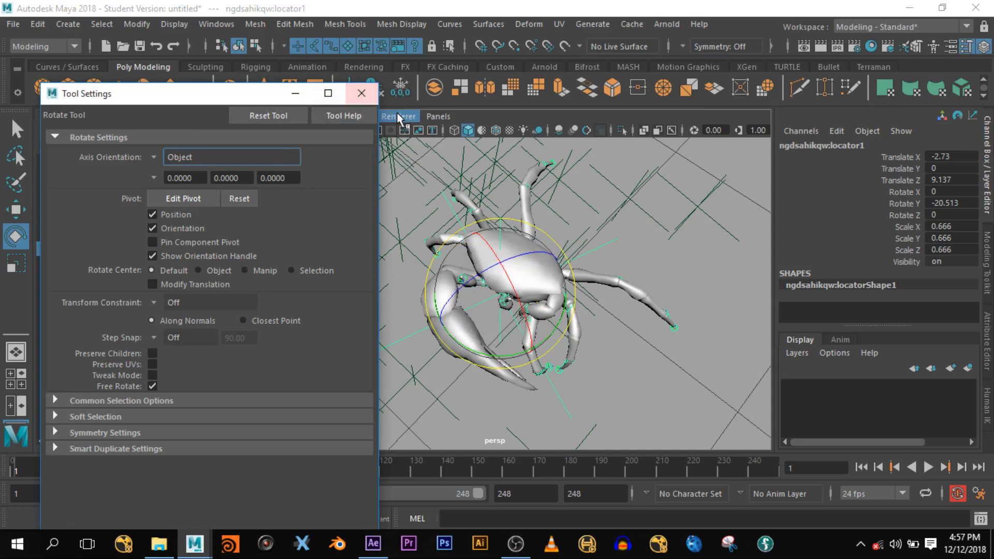
{"action": "left_click", "coordinate": [362, 94]}
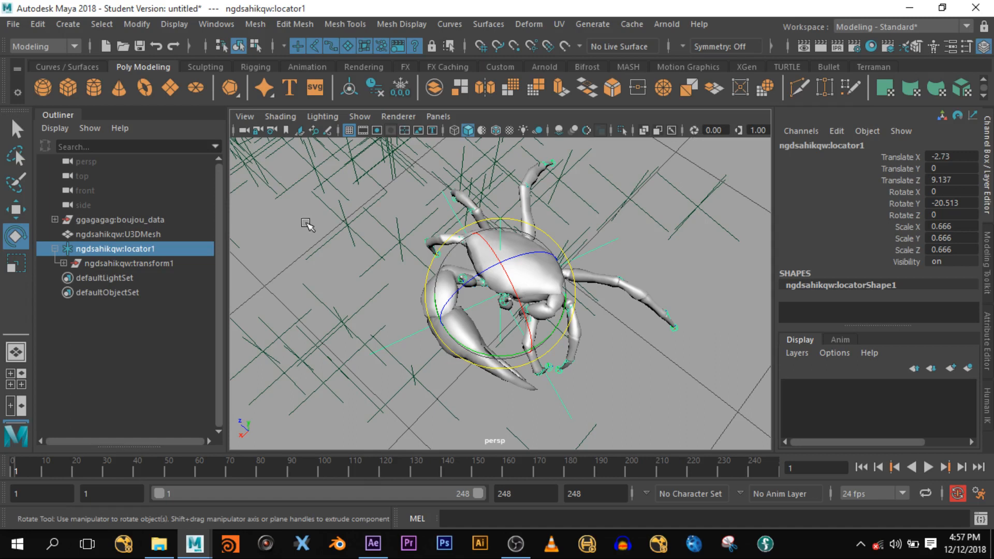
- Set the Move tool's axis orientation to Object
{"action": "key", "text": "w"}
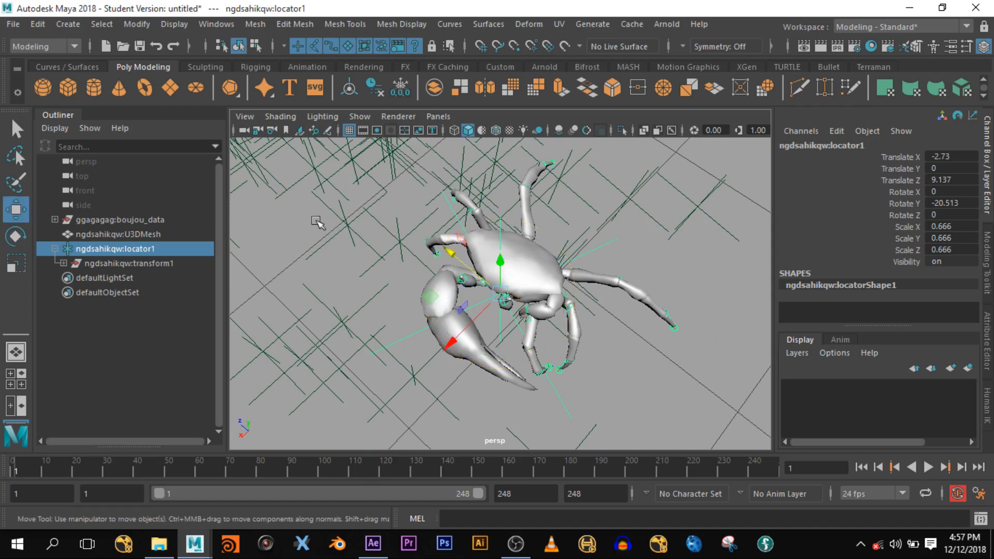
{"action": "left_click", "coordinate": [966, 46]}
{"action": "left_click", "coordinate": [155, 156]}
{"action": "left_click", "coordinate": [173, 164]}
{"action": "left_click", "coordinate": [362, 94]}
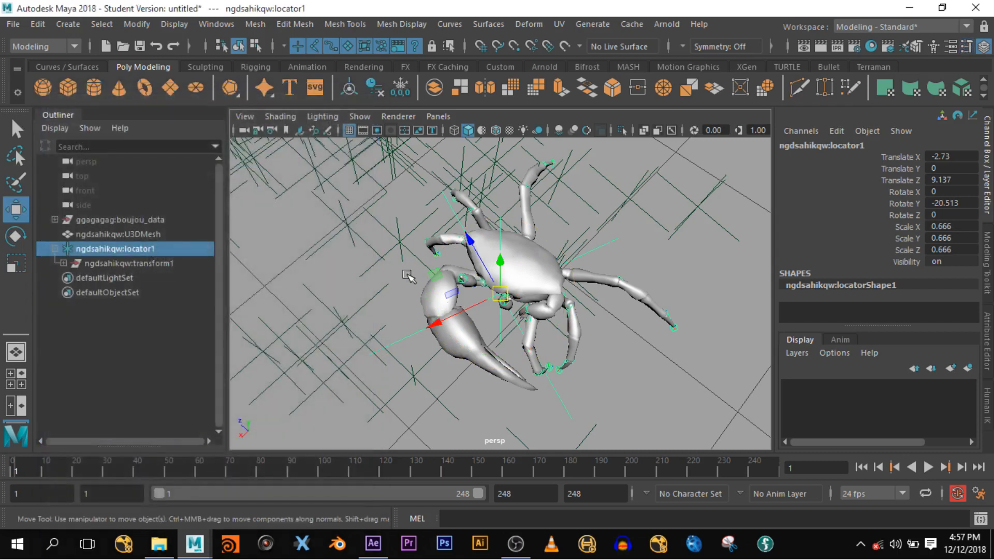
- Zoom out and look through the tracked Camera_1_1 at the grass plate
{"action": "scroll", "coordinate": [489, 322], "scroll_direction": "down", "scroll_amount": 5}
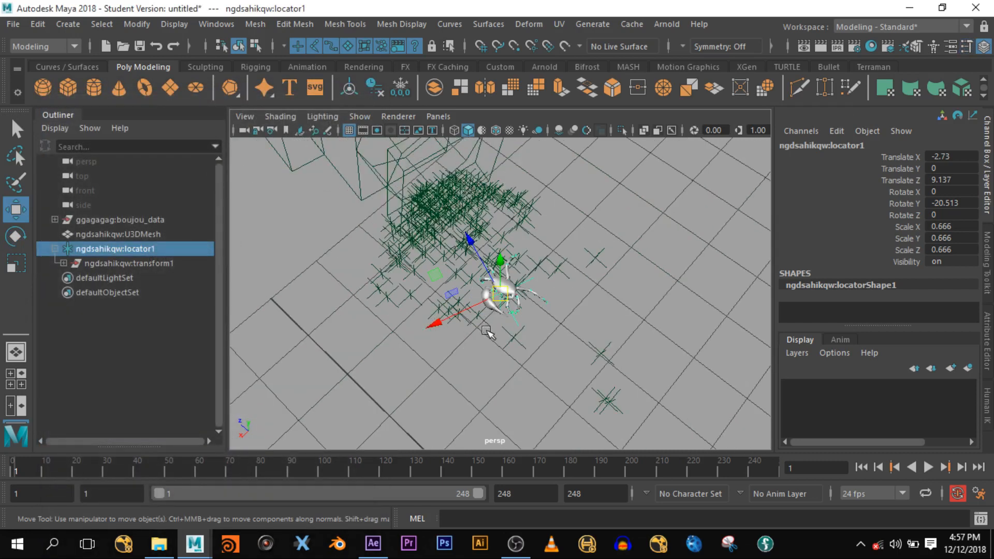
{"action": "scroll", "coordinate": [487, 332], "scroll_direction": "down", "scroll_amount": 3}
{"action": "scroll", "coordinate": [489, 332], "scroll_direction": "down", "scroll_amount": 3}
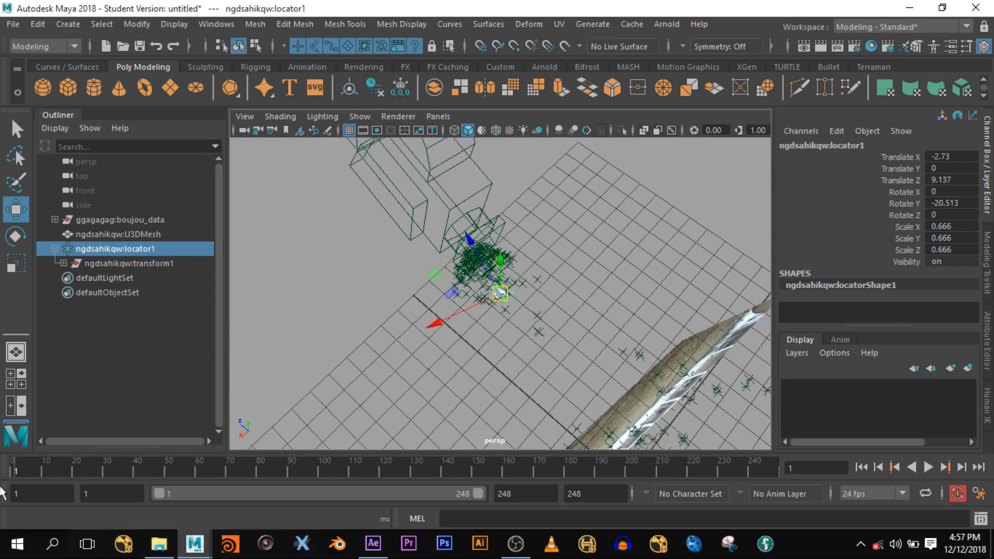
{"action": "key", "text": "space"}
{"action": "key", "text": "space"}
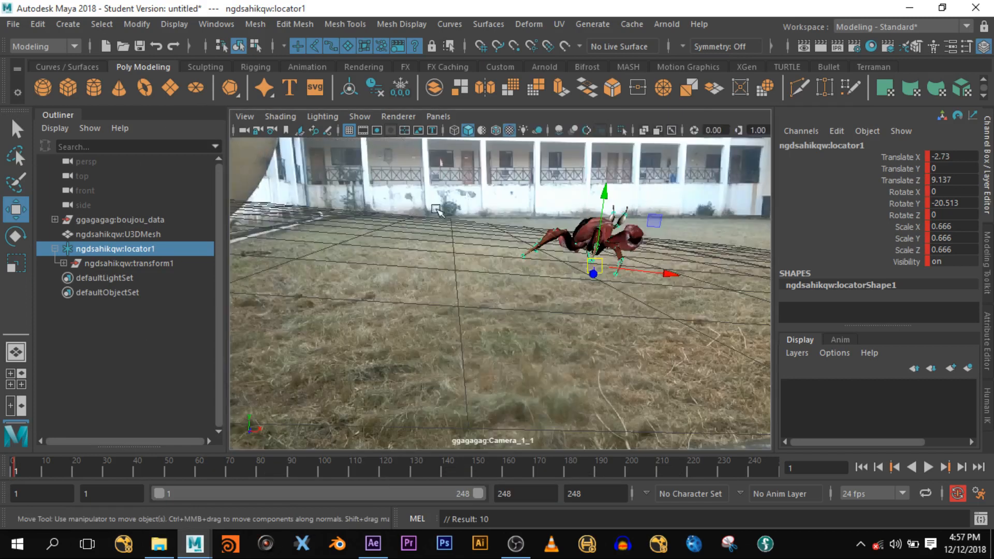
- Check the timeline's final frames, moving between frames 247 and 248
{"action": "left_click", "coordinate": [779, 469]}
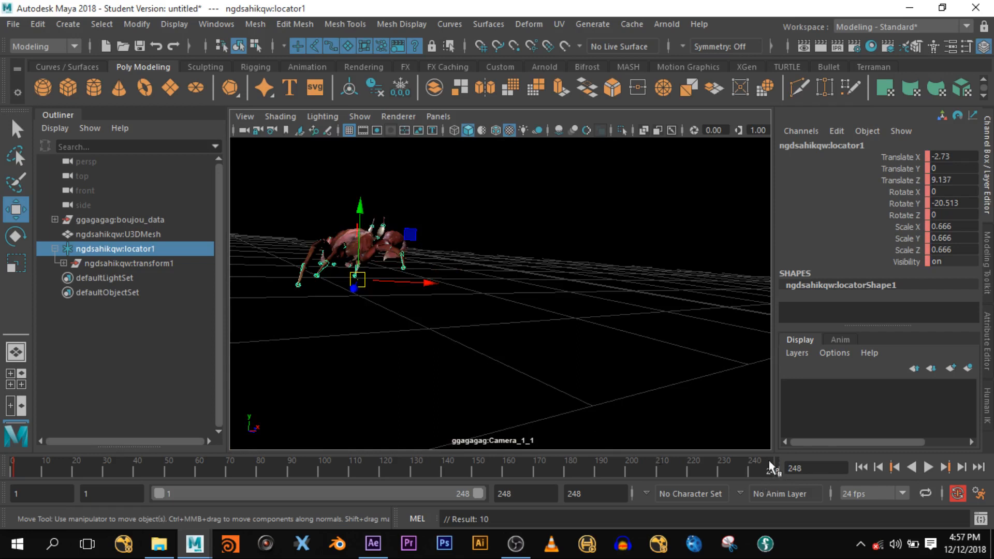
{"action": "double_click", "coordinate": [804, 468]}
{"action": "type", "text": "247"}
{"action": "key", "text": "Return"}
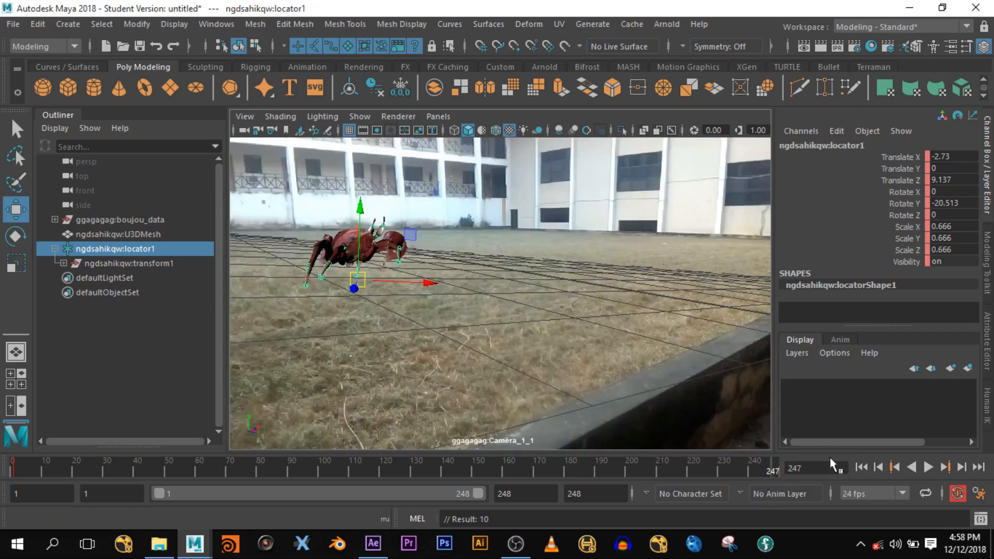
{"action": "left_click", "coordinate": [773, 470]}
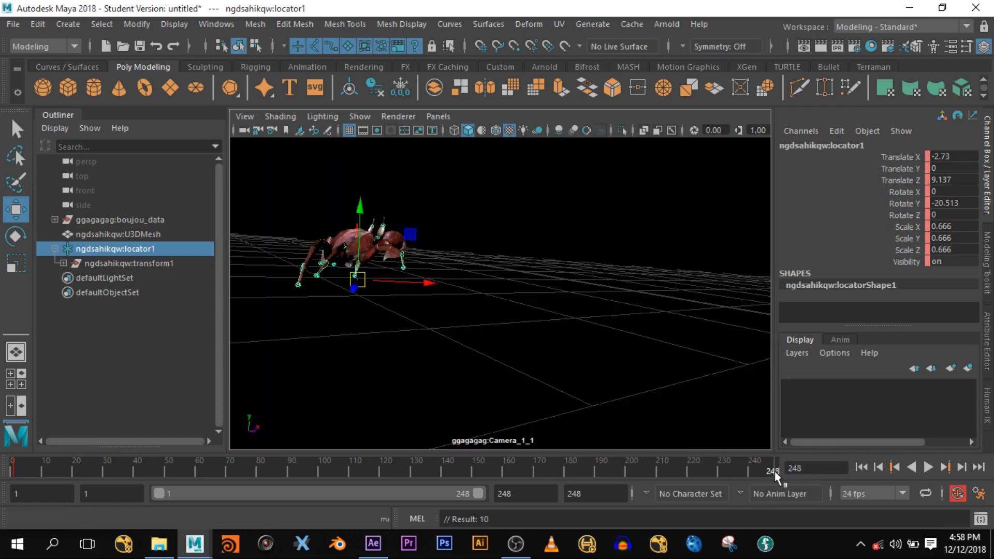
{"action": "left_click_drag", "start_coordinate": [747, 473], "coordinate": [776, 465]}
- Set the playback end frame to 247
{"action": "left_click_drag", "start_coordinate": [521, 495], "coordinate": [484, 512]}
{"action": "type", "text": "247"}
{"action": "key", "text": "Return"}
{"action": "left_click_drag", "start_coordinate": [691, 467], "coordinate": [969, 518]}
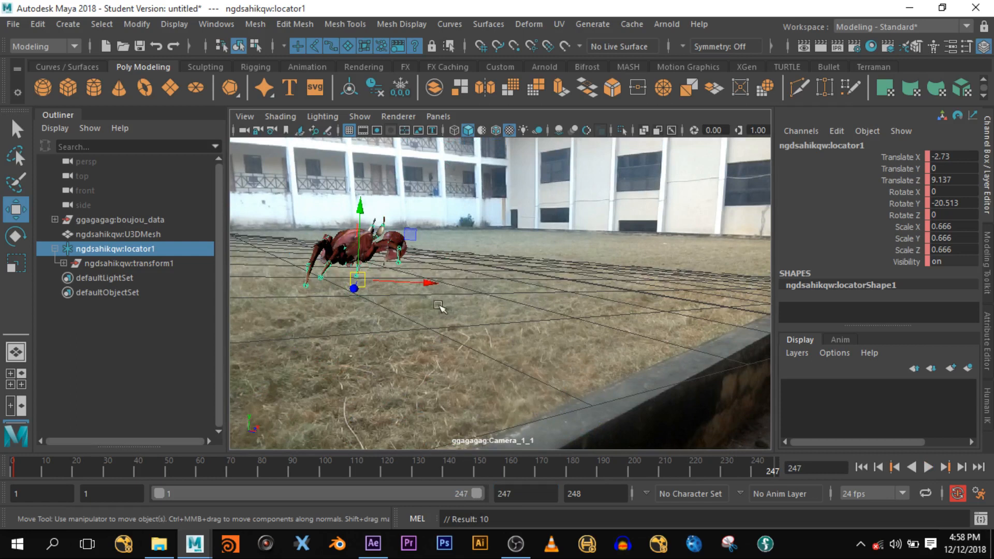
- At the last keyframe, move locator1 left to Translate X -3.545, Z 8.832 and scrub the walk
{"action": "left_click_drag", "start_coordinate": [418, 281], "coordinate": [289, 290]}
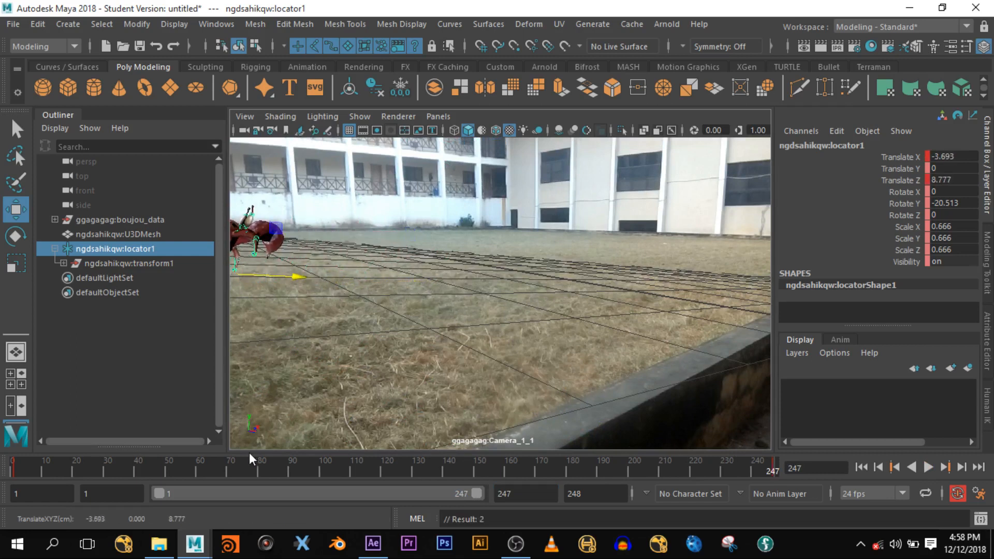
{"action": "key", "text": "ctrl+z"}
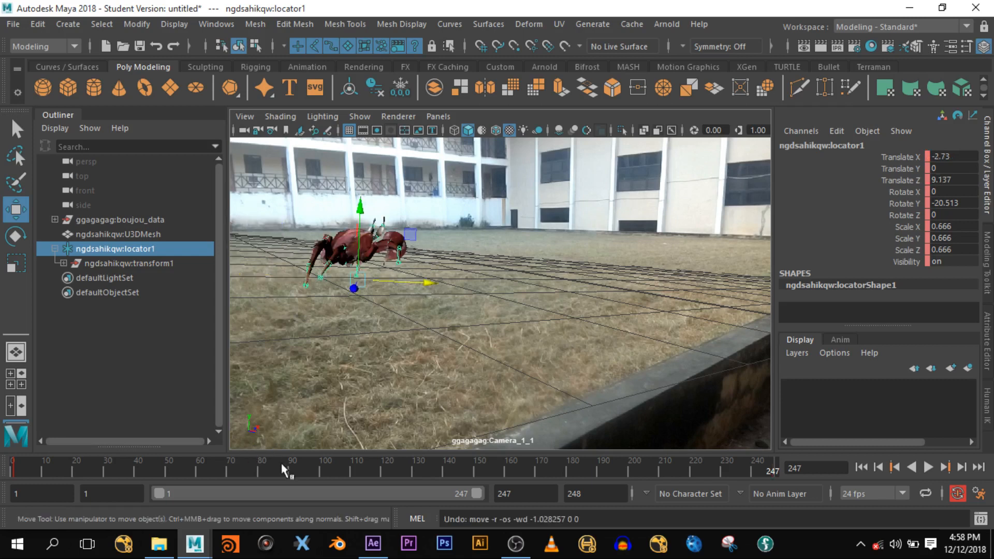
{"action": "left_click", "coordinate": [815, 468]}
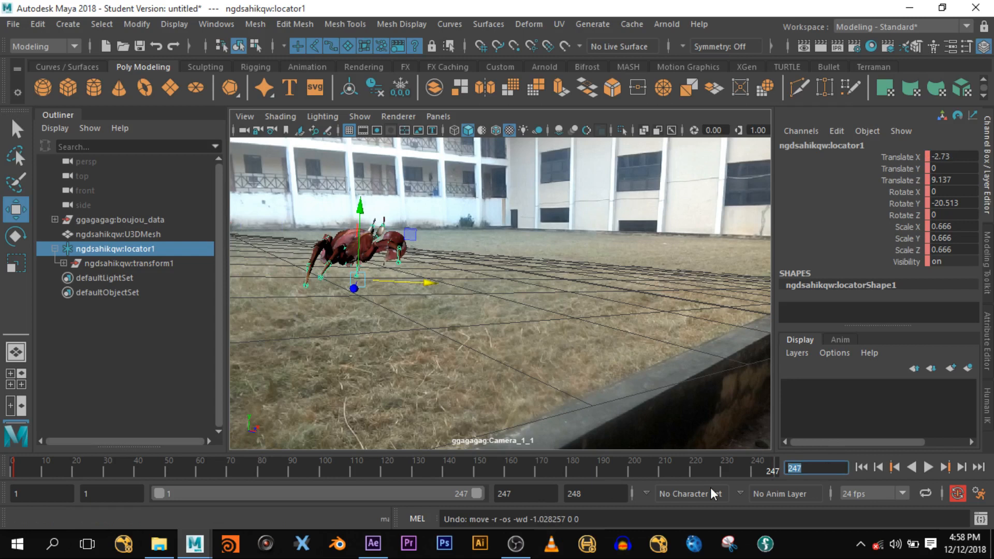
{"action": "left_click_drag", "start_coordinate": [436, 366], "coordinate": [292, 173]}
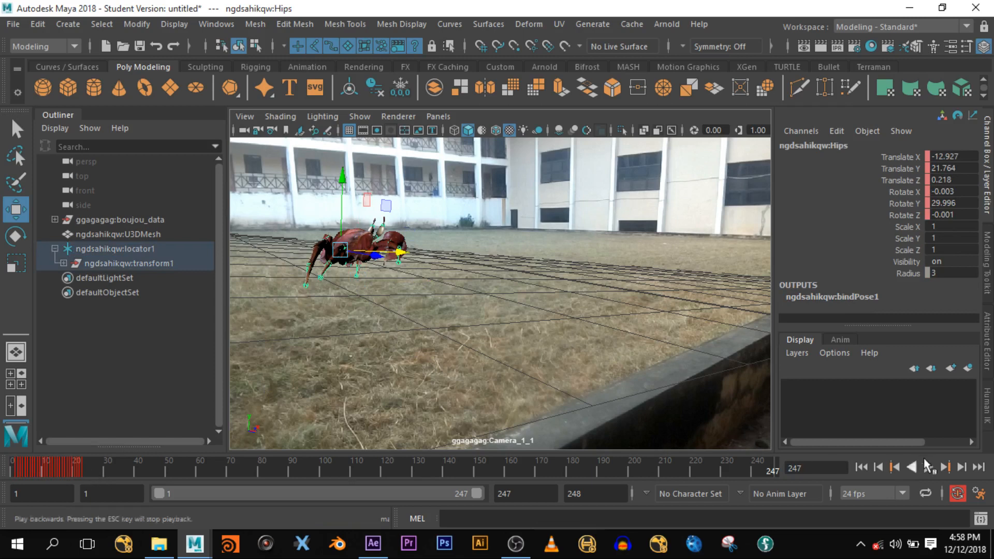
{"action": "left_click", "coordinate": [895, 468]}
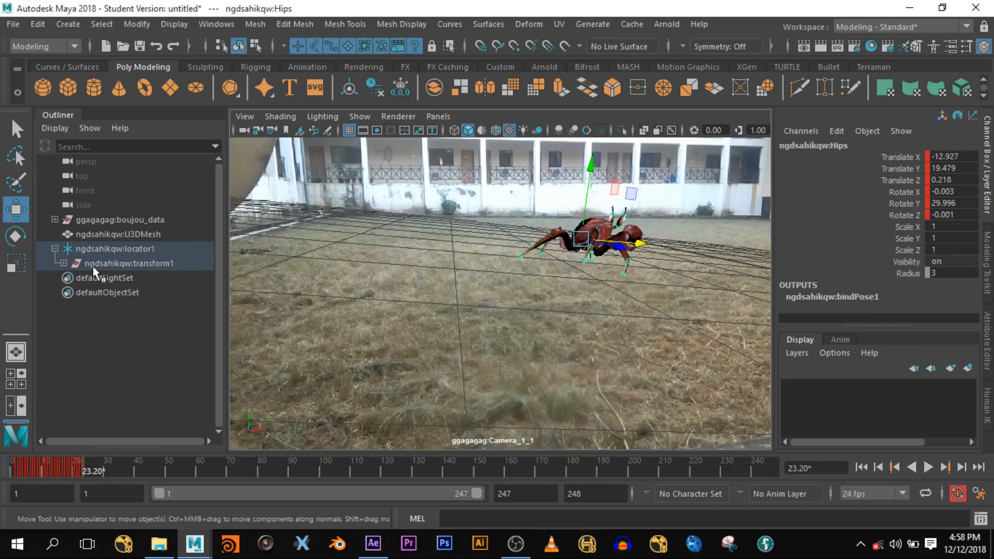
{"action": "left_click", "coordinate": [92, 250]}
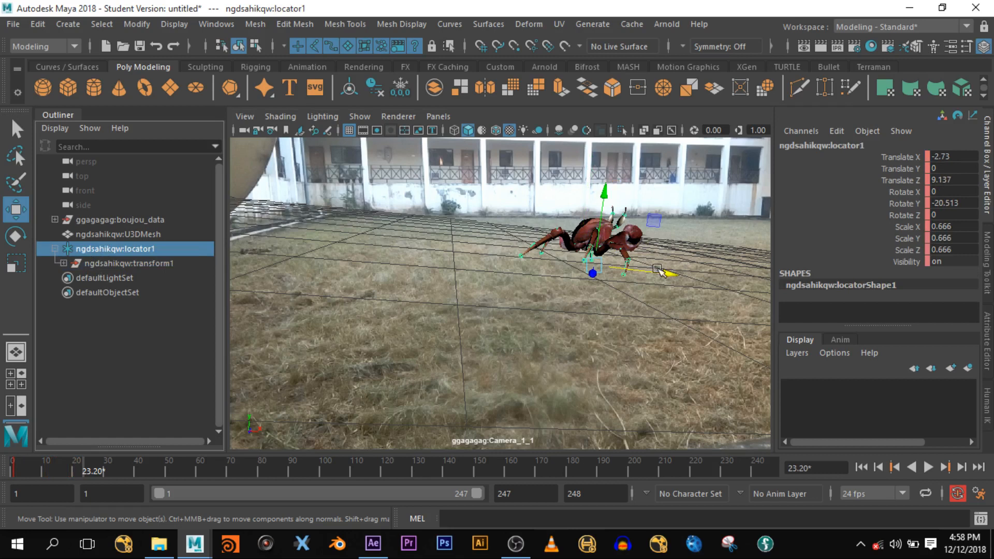
{"action": "left_click_drag", "start_coordinate": [668, 274], "coordinate": [563, 319]}
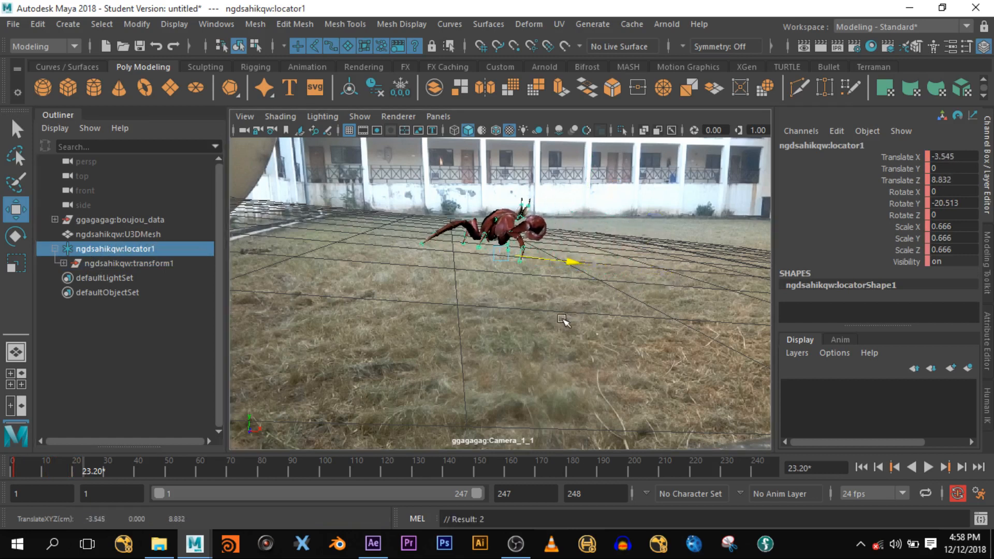
{"action": "left_click_drag", "start_coordinate": [81, 472], "coordinate": [147, 468]}
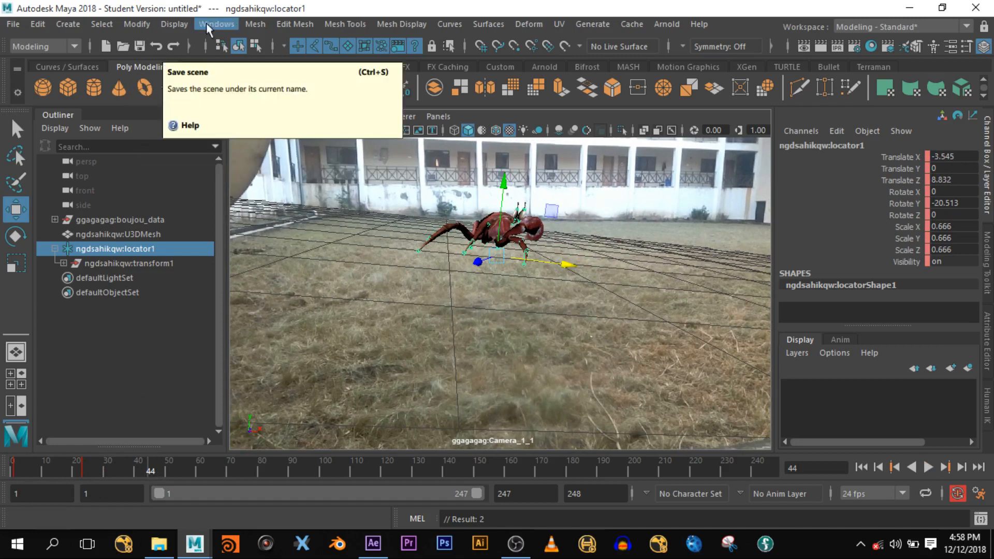
- Open the Graph Editor, frame the locator's curves, and restore it to a smaller window
{"action": "left_click", "coordinate": [226, 24]}
{"action": "mouse_move", "coordinate": [260, 54]}
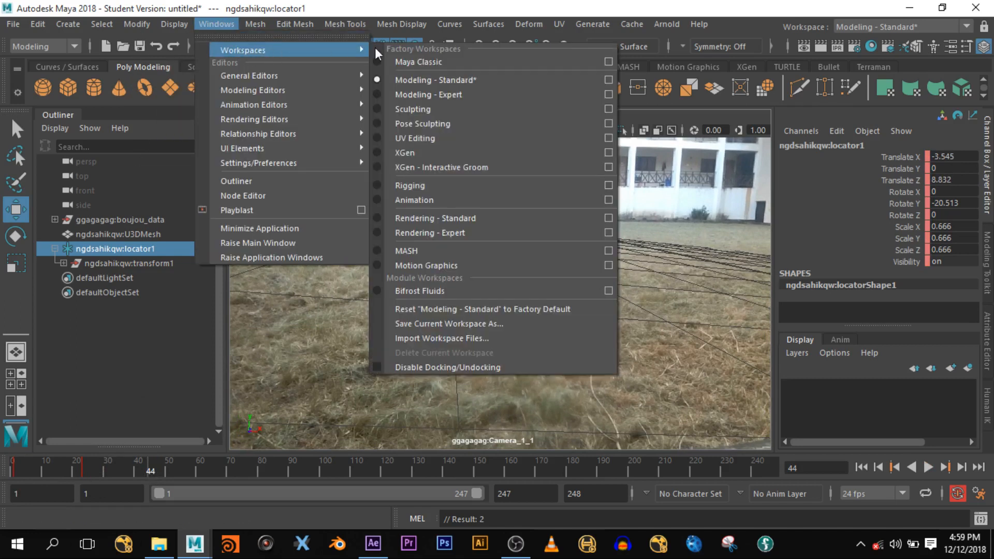
{"action": "mouse_move", "coordinate": [296, 103]}
{"action": "left_click", "coordinate": [422, 116]}
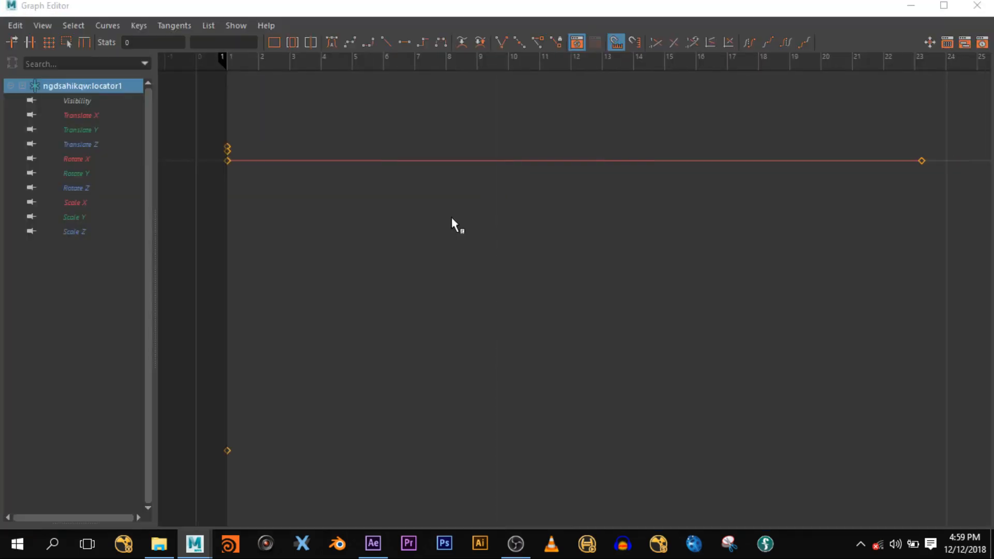
{"action": "key", "text": "a"}
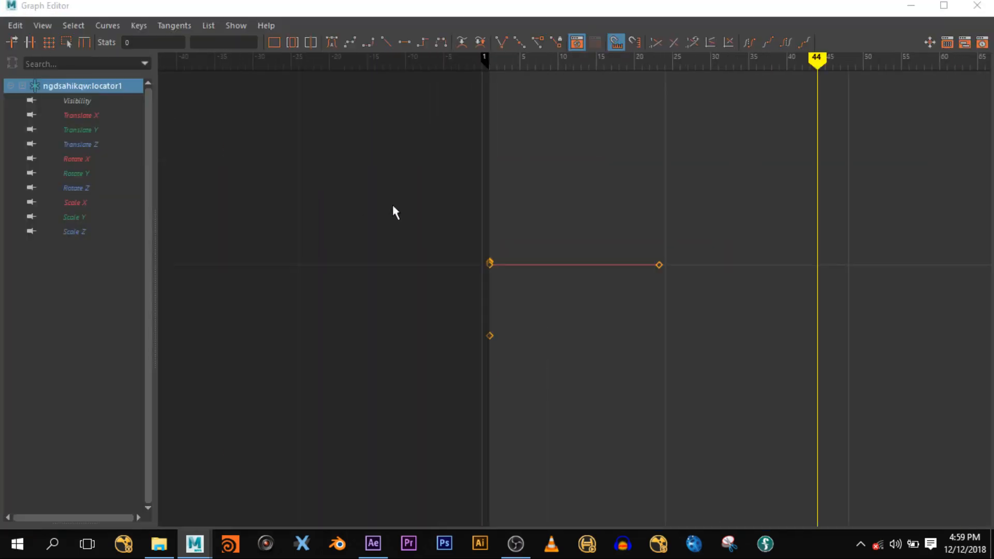
{"action": "key", "text": "a"}
{"action": "scroll", "coordinate": [493, 244], "scroll_direction": "down", "scroll_amount": 5}
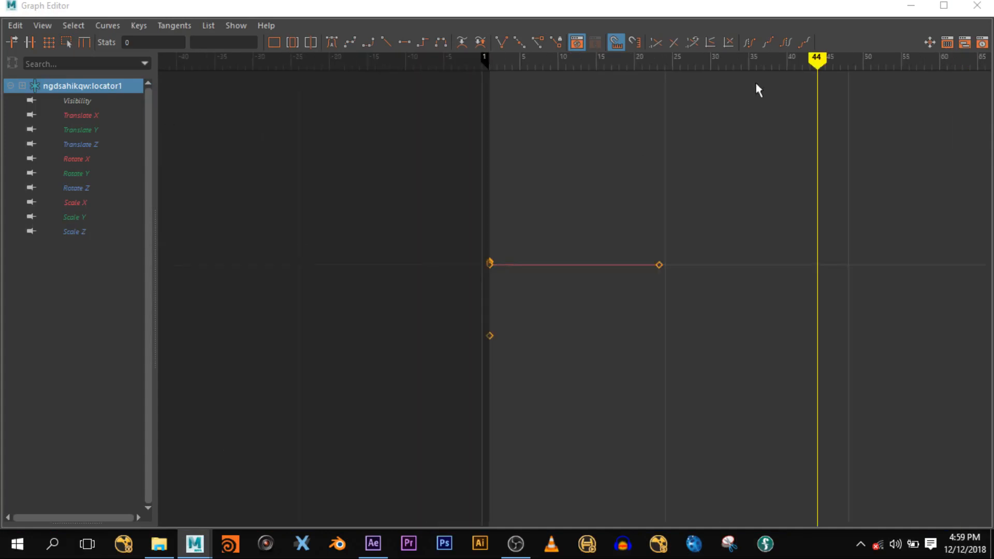
{"action": "left_click_drag", "start_coordinate": [830, 7], "coordinate": [733, 335]}
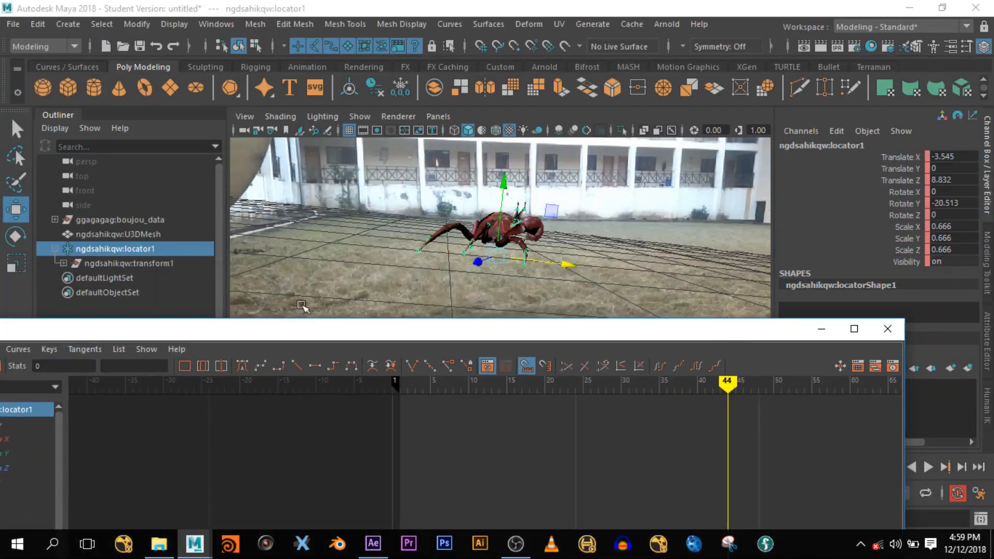
- Reselect locator1, arrange the Graph Editor over the viewport, and display infinity curves
{"action": "left_click", "coordinate": [75, 251]}
{"action": "left_click_drag", "start_coordinate": [459, 331], "coordinate": [493, 92]}
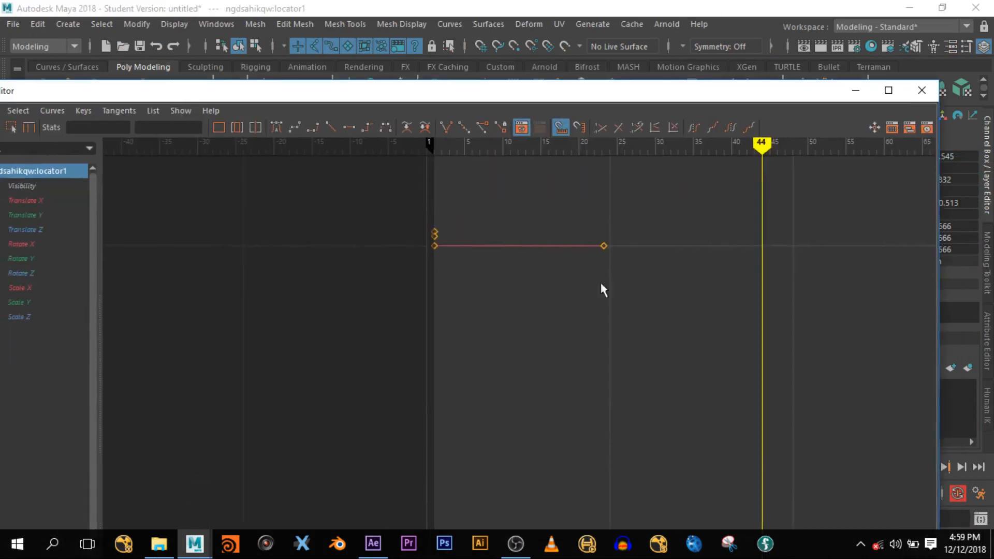
{"action": "key", "text": "a"}
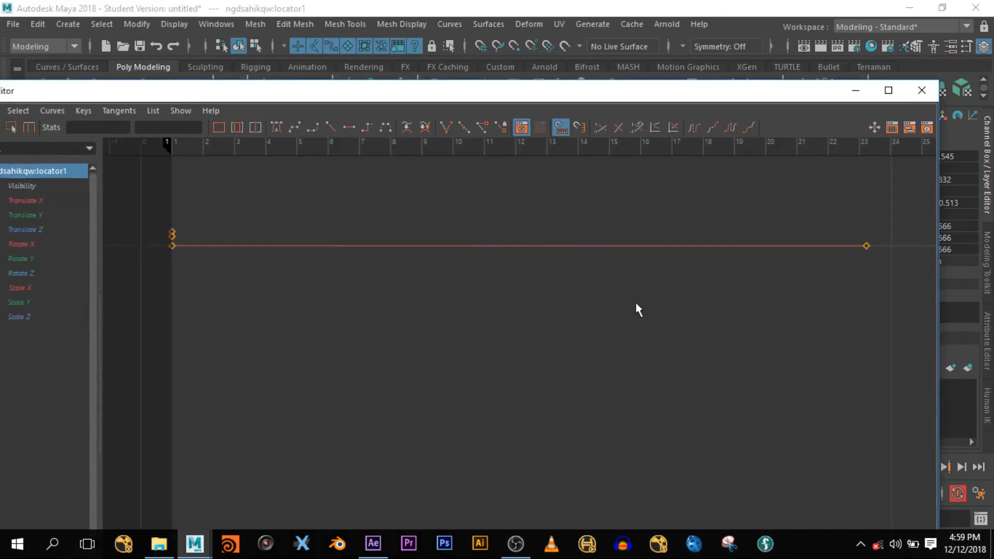
{"action": "scroll", "coordinate": [636, 298], "scroll_direction": "down", "scroll_amount": 5}
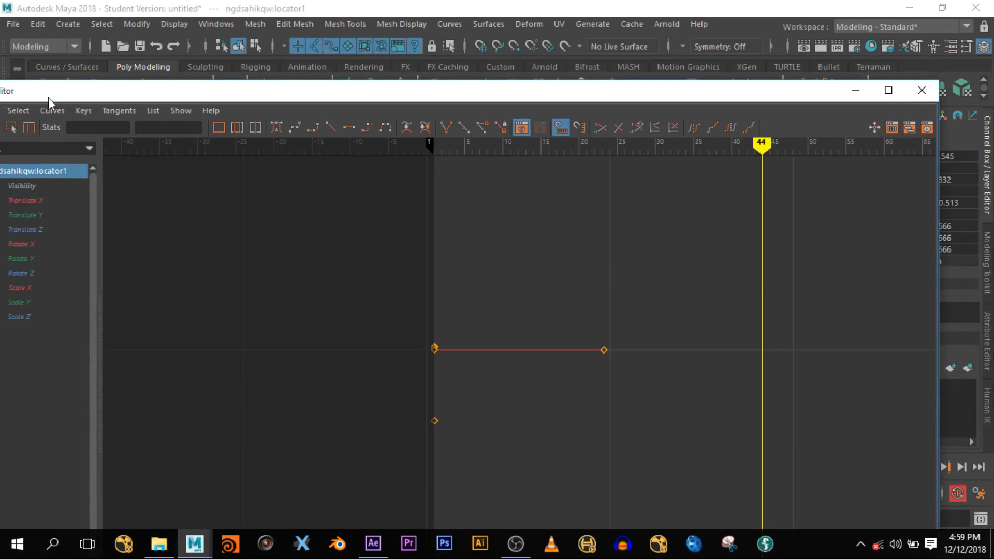
{"action": "left_click_drag", "start_coordinate": [71, 93], "coordinate": [147, 80]}
{"action": "left_click", "coordinate": [83, 94]}
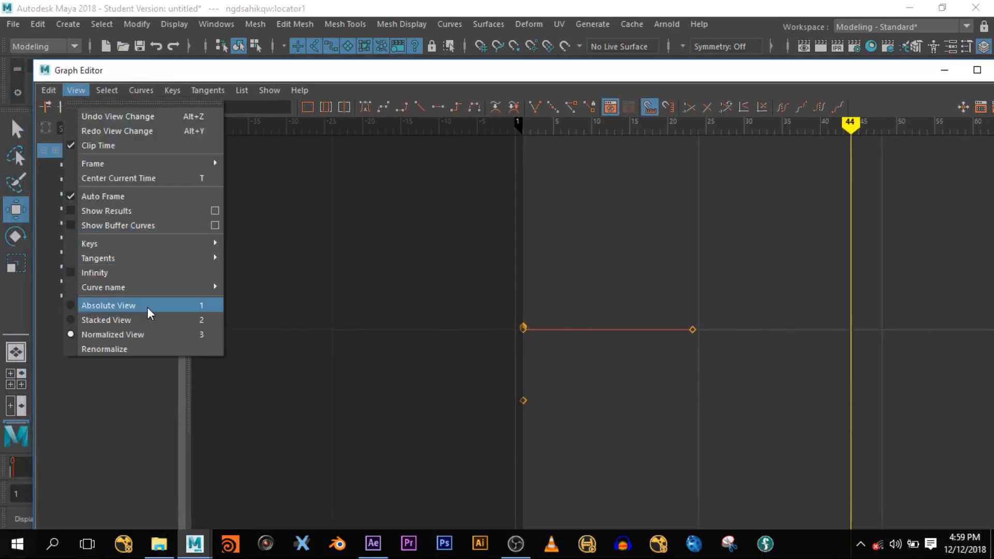
{"action": "left_click", "coordinate": [74, 271]}
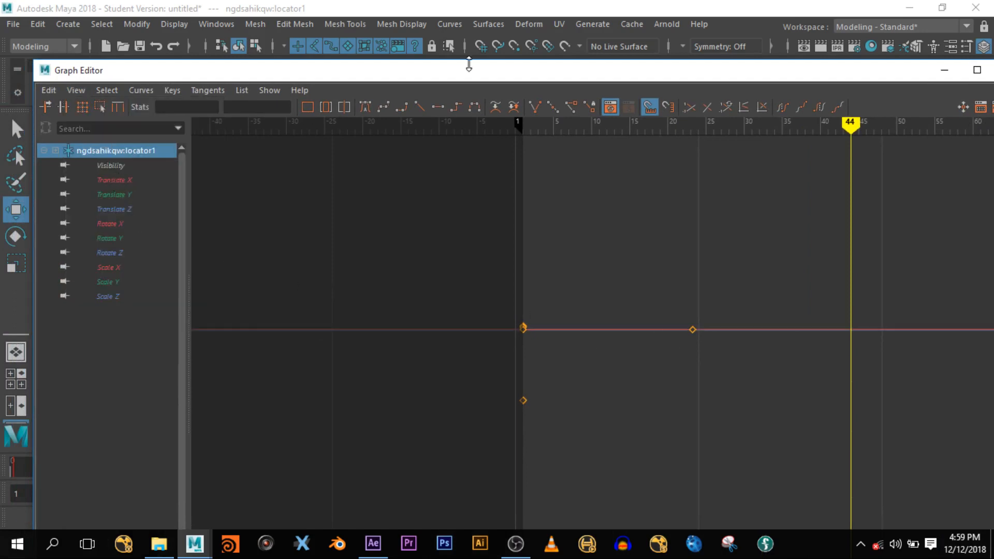
{"action": "left_click_drag", "start_coordinate": [472, 75], "coordinate": [275, 138]}
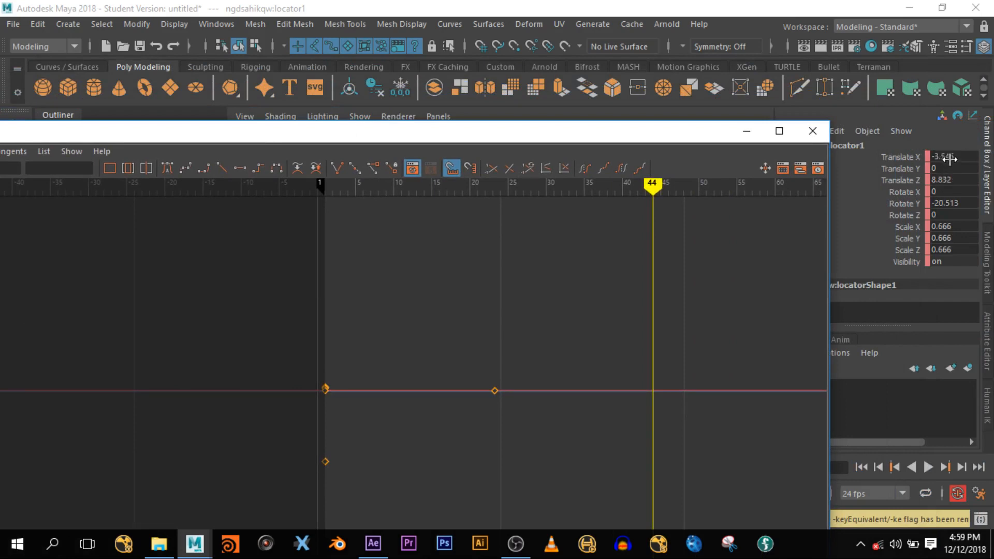
{"action": "left_click_drag", "start_coordinate": [697, 139], "coordinate": [892, 101]}
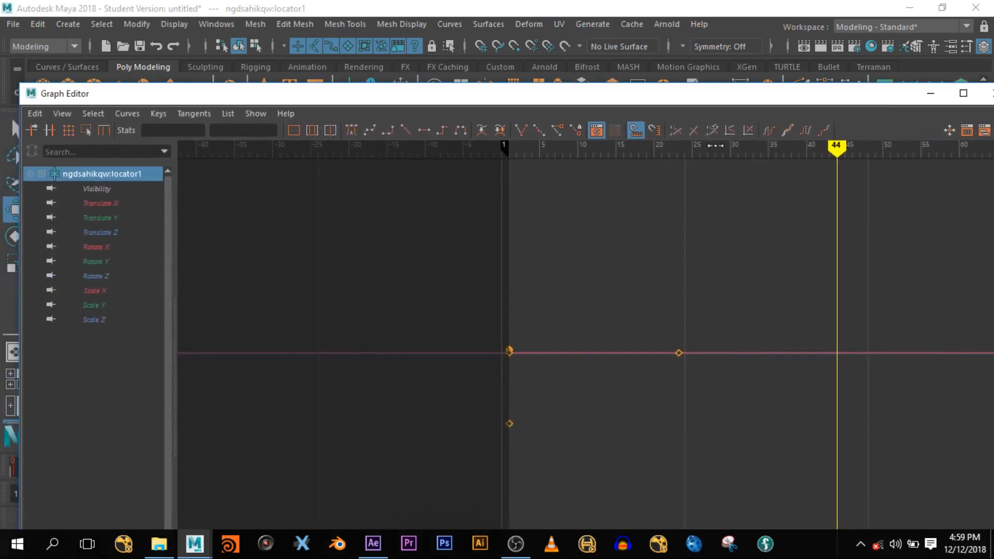
- Isolate the Translate X curve and make its keys linear
{"action": "left_click", "coordinate": [103, 205]}
{"action": "scroll", "coordinate": [528, 217], "scroll_direction": "down", "scroll_amount": 5}
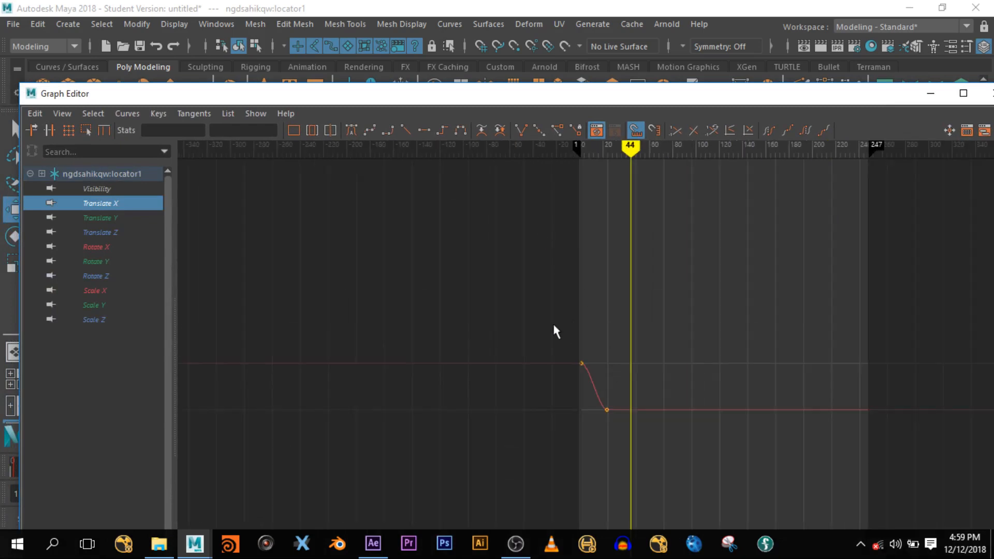
{"action": "left_click_drag", "start_coordinate": [538, 315], "coordinate": [635, 438]}
{"action": "key", "text": "f"}
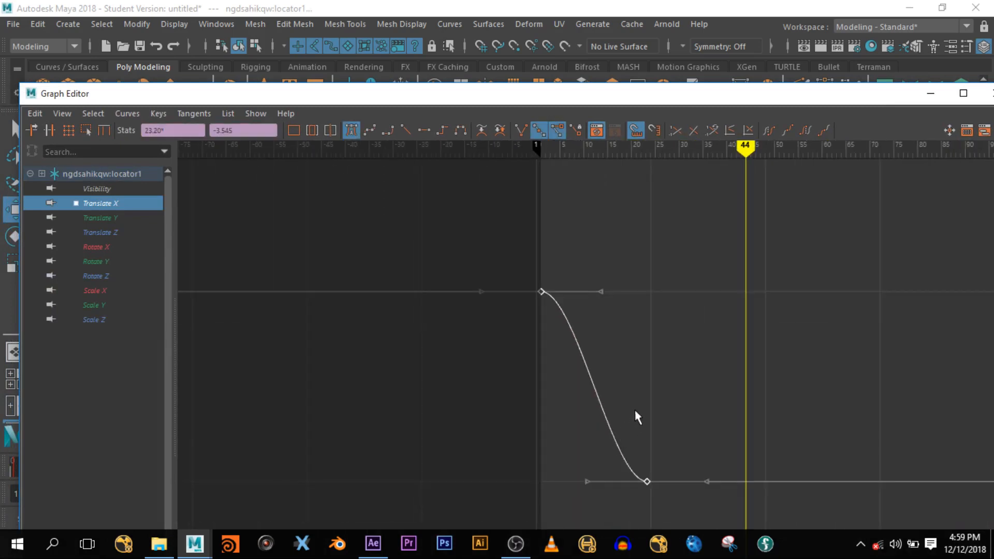
{"action": "left_click", "coordinate": [406, 130]}
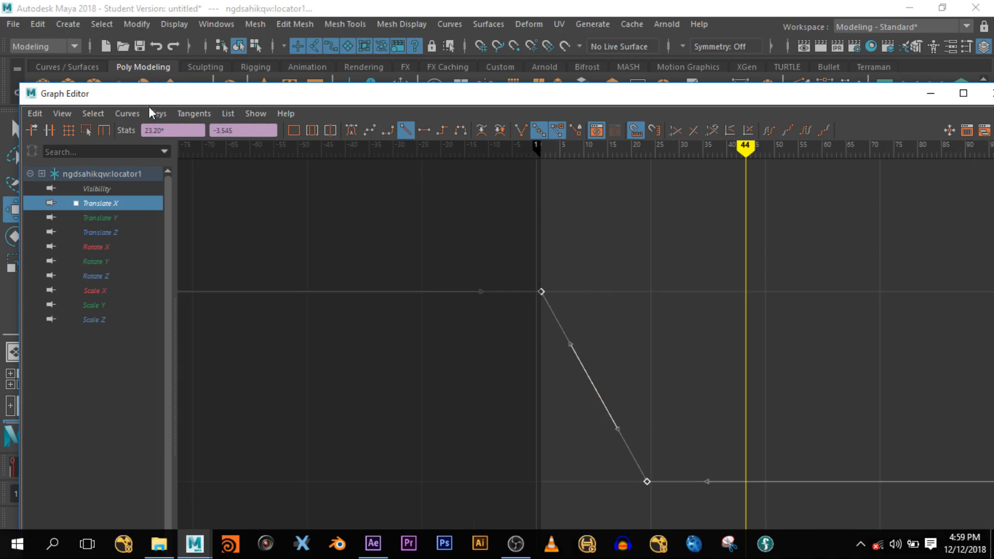
- Set Translate X Post Infinity to Cycle with Offset
{"action": "left_click", "coordinate": [138, 116]}
{"action": "mouse_move", "coordinate": [176, 153]}
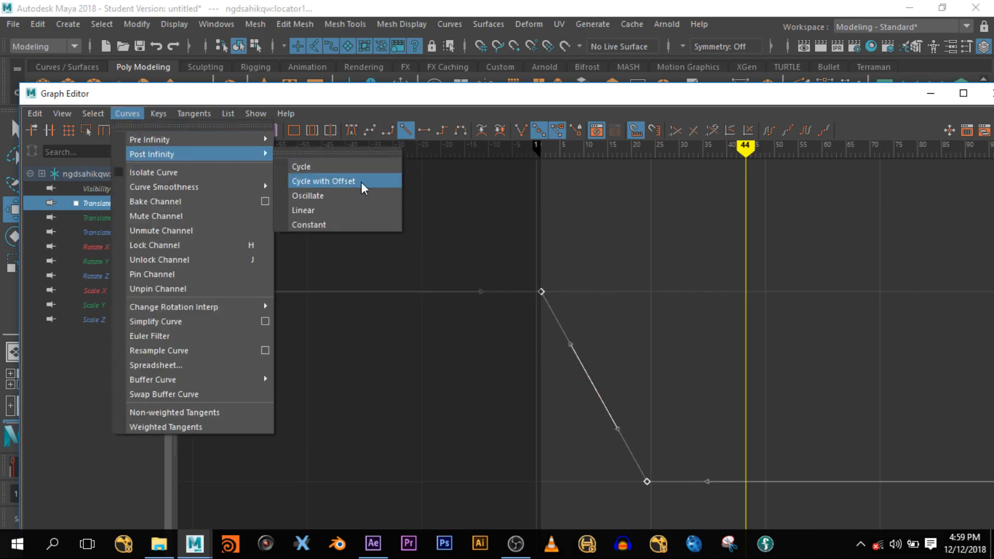
{"action": "left_click", "coordinate": [306, 169]}
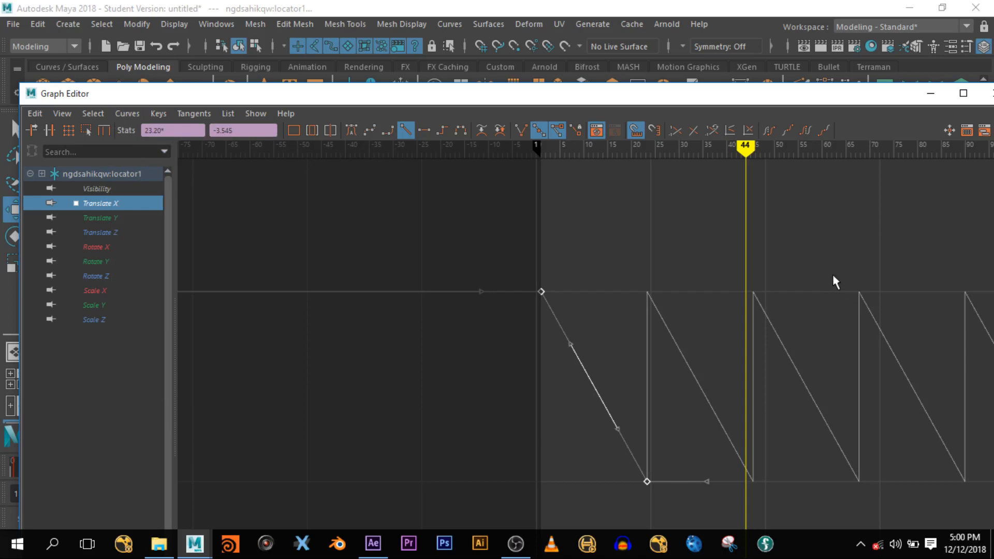
{"action": "left_click", "coordinate": [127, 113]}
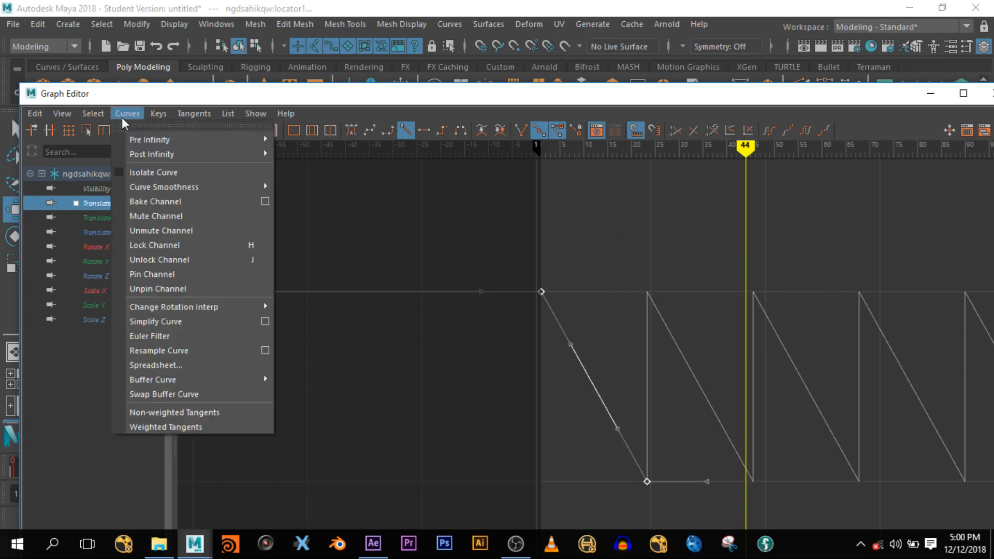
{"action": "left_click", "coordinate": [353, 178]}
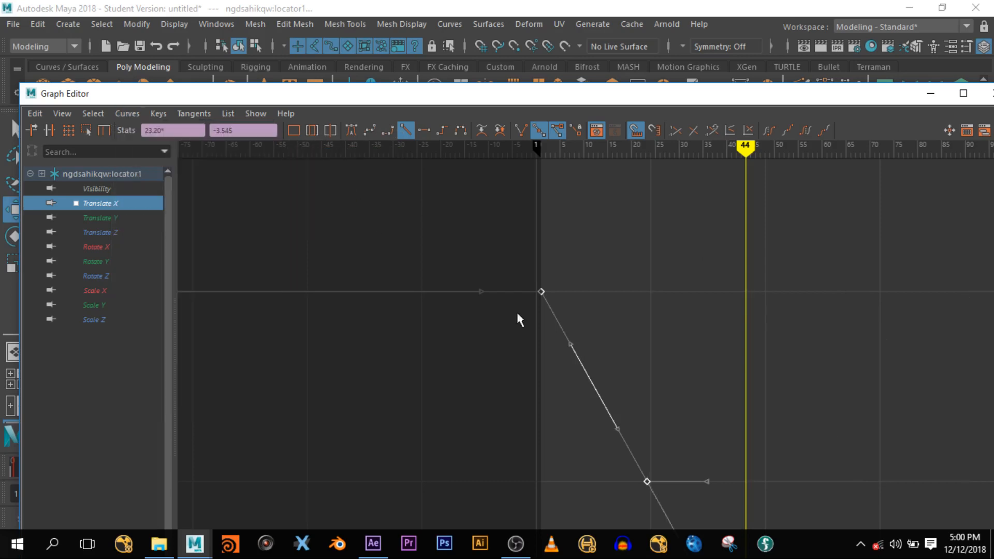
{"action": "scroll", "coordinate": [650, 403], "scroll_direction": "down", "scroll_amount": 8}
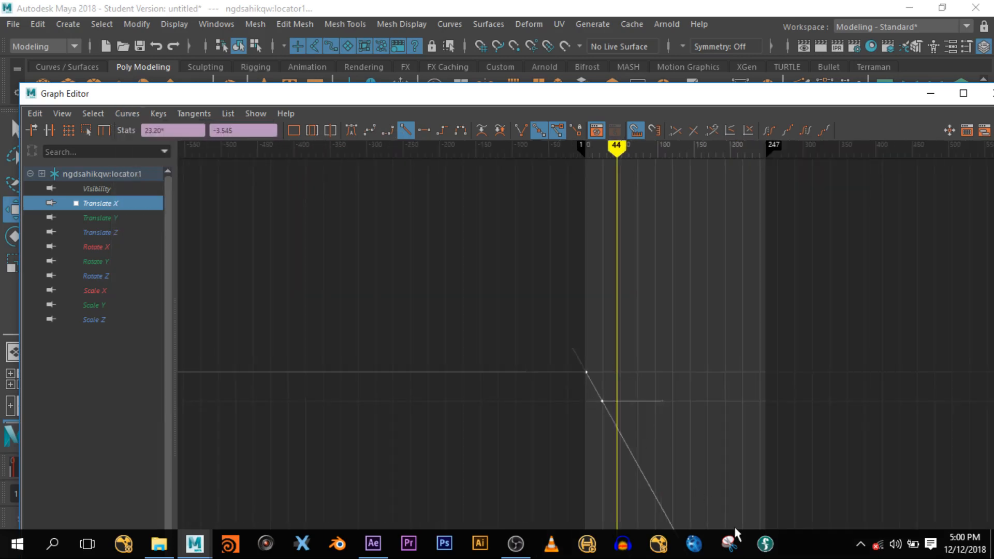
- Switch to the Translate Z curve and make its keys linear
{"action": "left_click", "coordinate": [113, 235]}
{"action": "scroll", "coordinate": [577, 323], "scroll_direction": "down", "scroll_amount": 4}
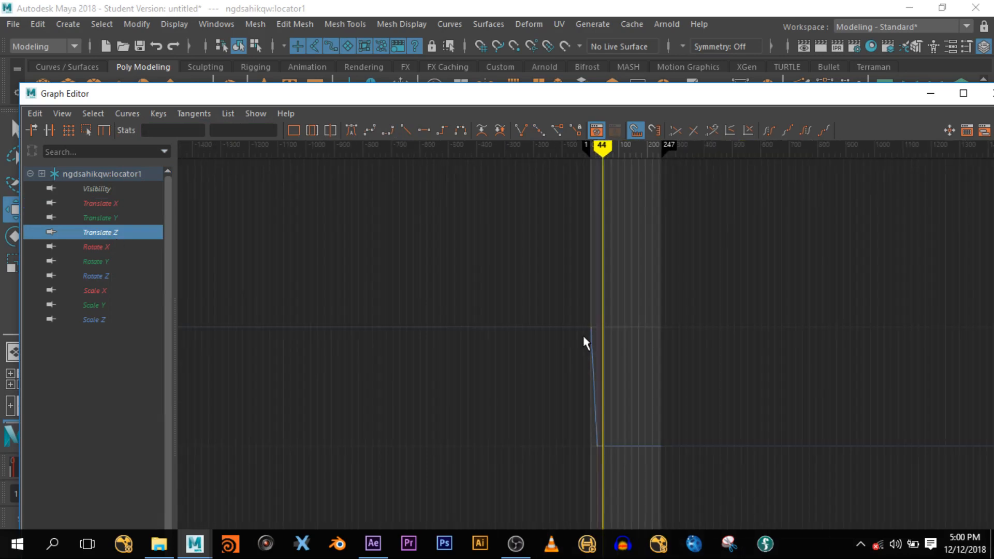
{"action": "key", "text": "f"}
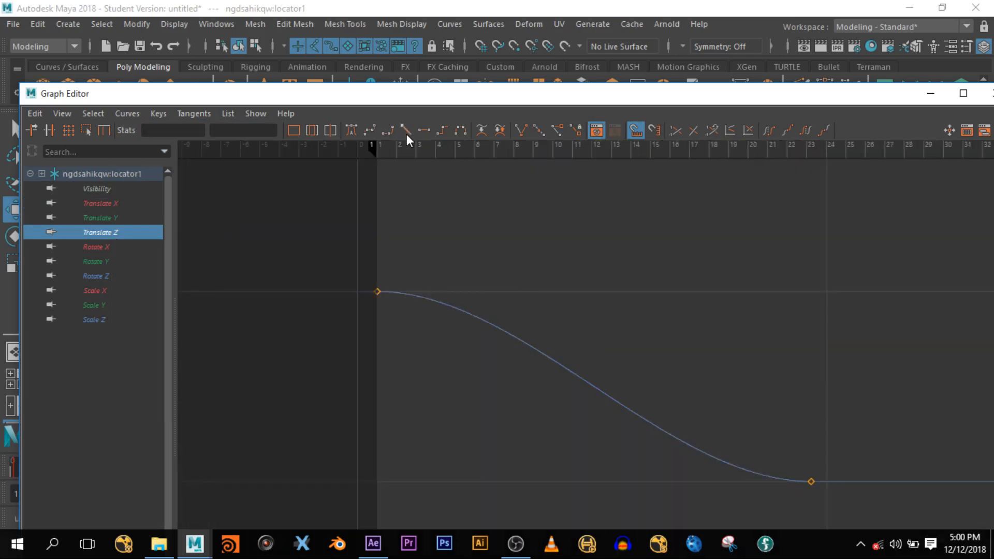
{"action": "left_click", "coordinate": [406, 132]}
- Set Translate Z Post Infinity to Cycle with Offset and minimize the Graph Editor
{"action": "left_click", "coordinate": [123, 111]}
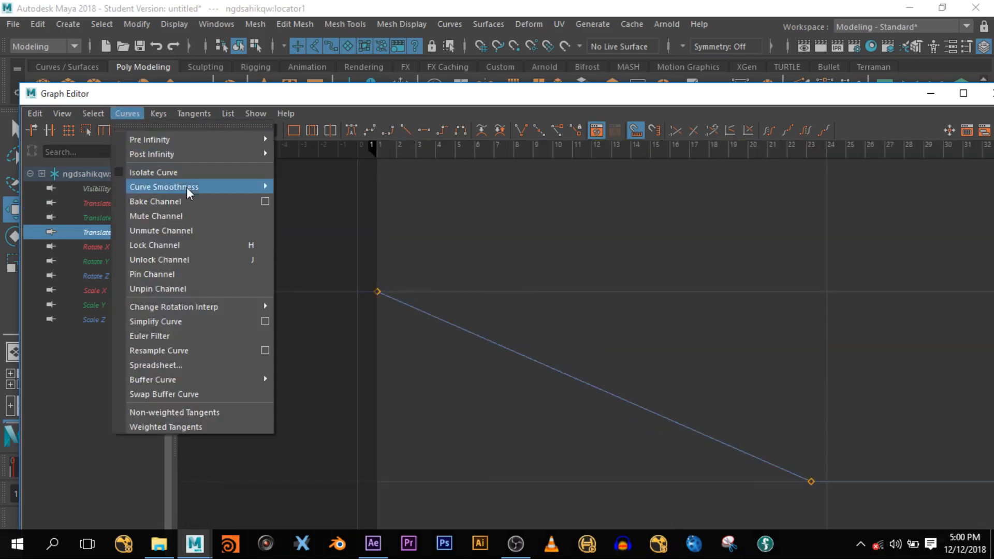
{"action": "mouse_move", "coordinate": [218, 152]}
{"action": "left_click", "coordinate": [343, 180]}
{"action": "scroll", "coordinate": [750, 383], "scroll_direction": "down", "scroll_amount": 3}
{"action": "scroll", "coordinate": [764, 442], "scroll_direction": "down", "scroll_amount": 3}
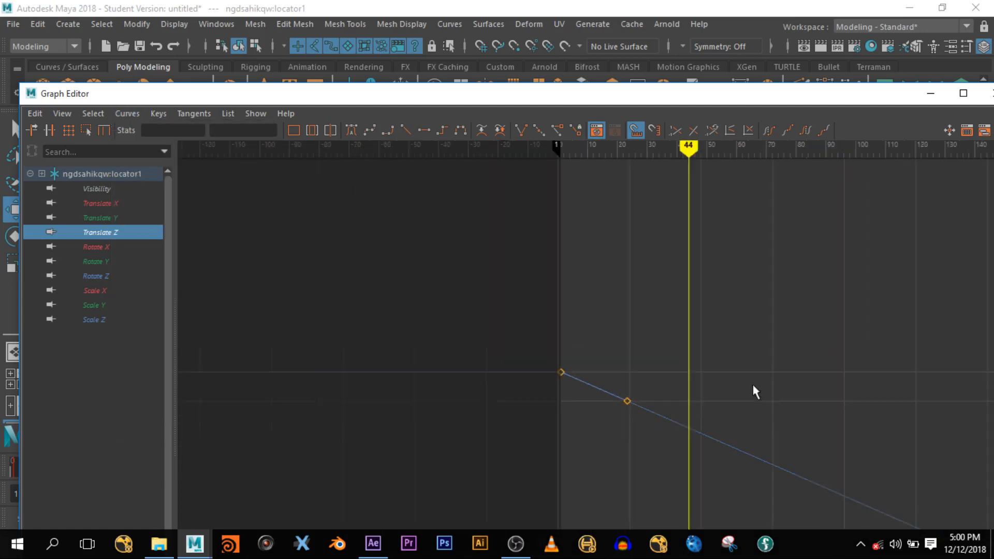
{"action": "left_click", "coordinate": [931, 93]}
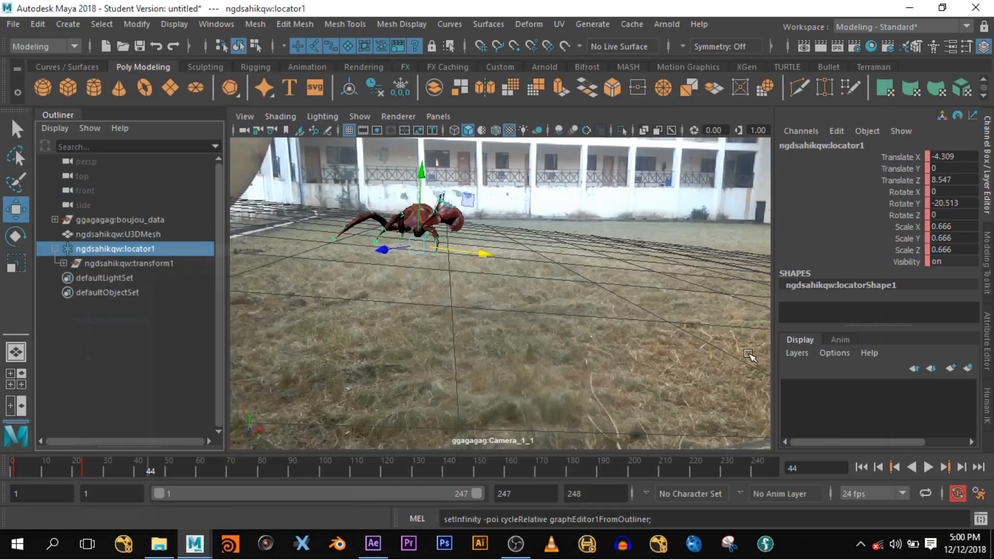
- Add an Arnold skydome light and launch the Arnold RenderView interactive render
{"action": "left_click_drag", "start_coordinate": [178, 467], "coordinate": [101, 467]}
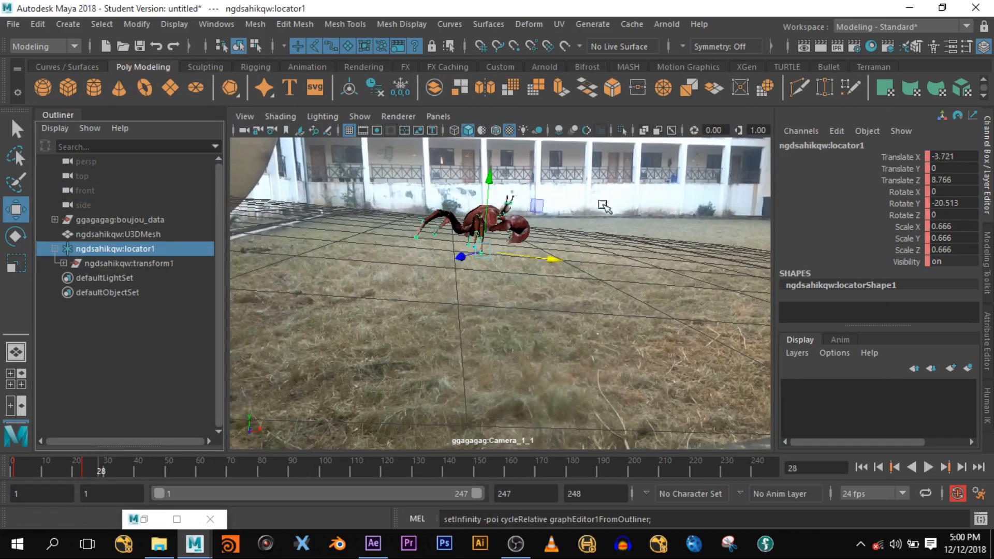
{"action": "left_click", "coordinate": [666, 24]}
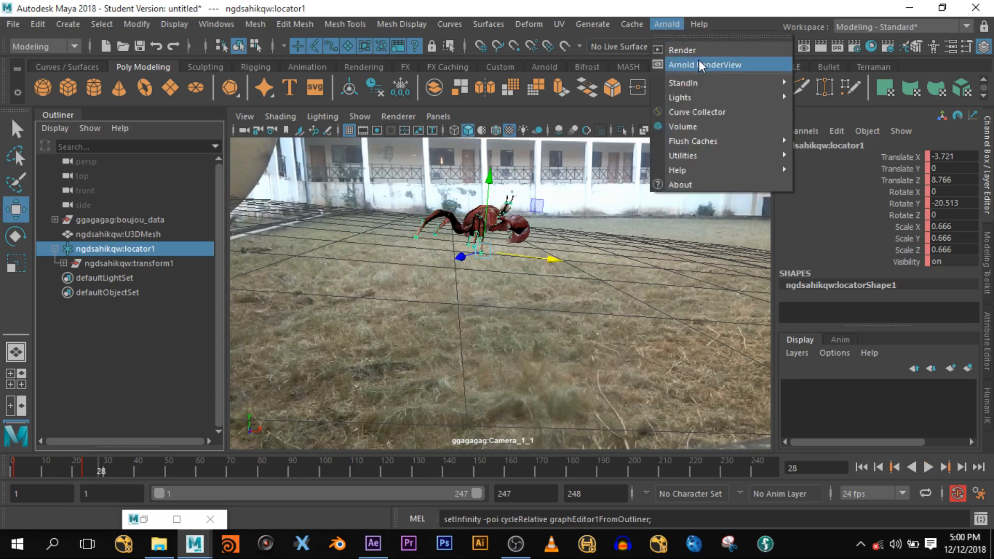
{"action": "mouse_move", "coordinate": [725, 95]}
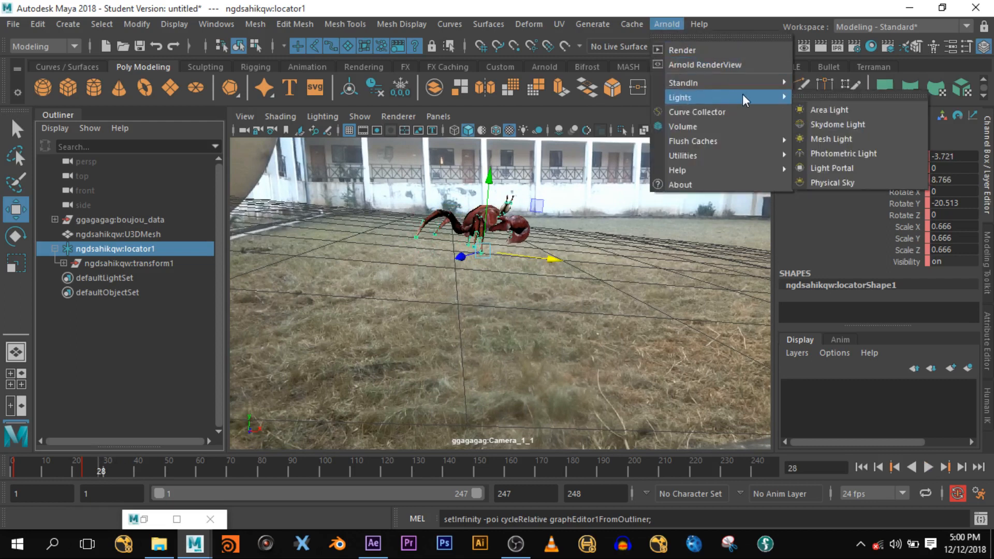
{"action": "left_click", "coordinate": [859, 125]}
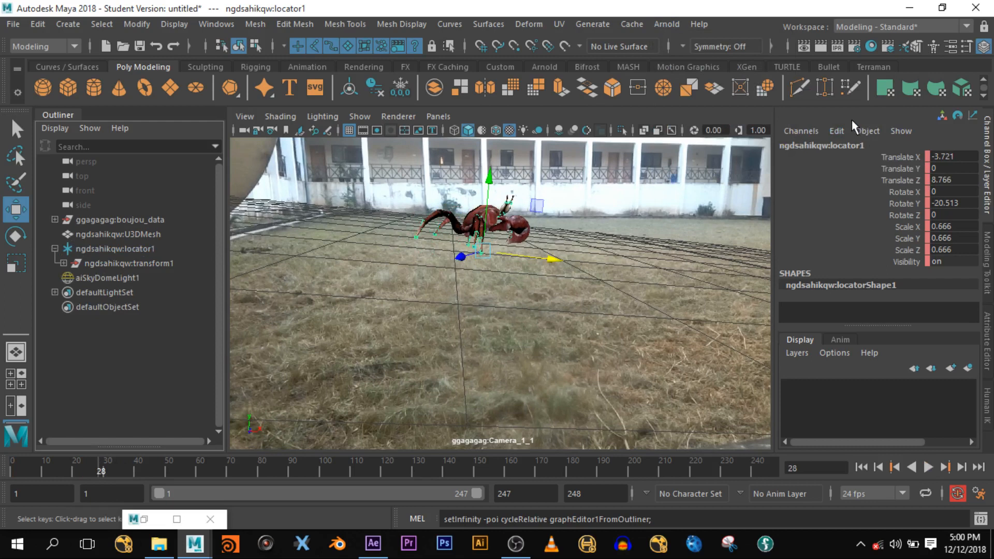
{"action": "left_click", "coordinate": [668, 24]}
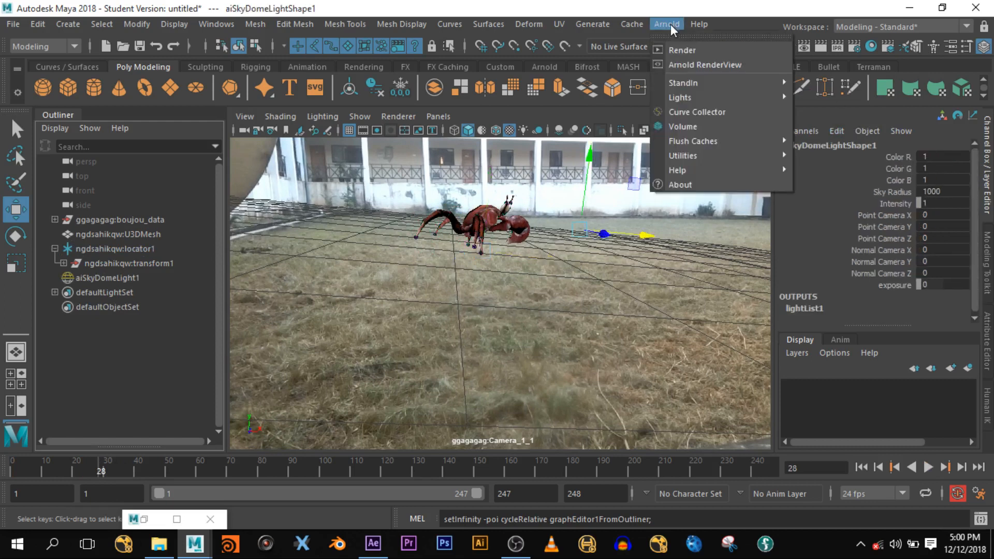
{"action": "left_click", "coordinate": [707, 54]}
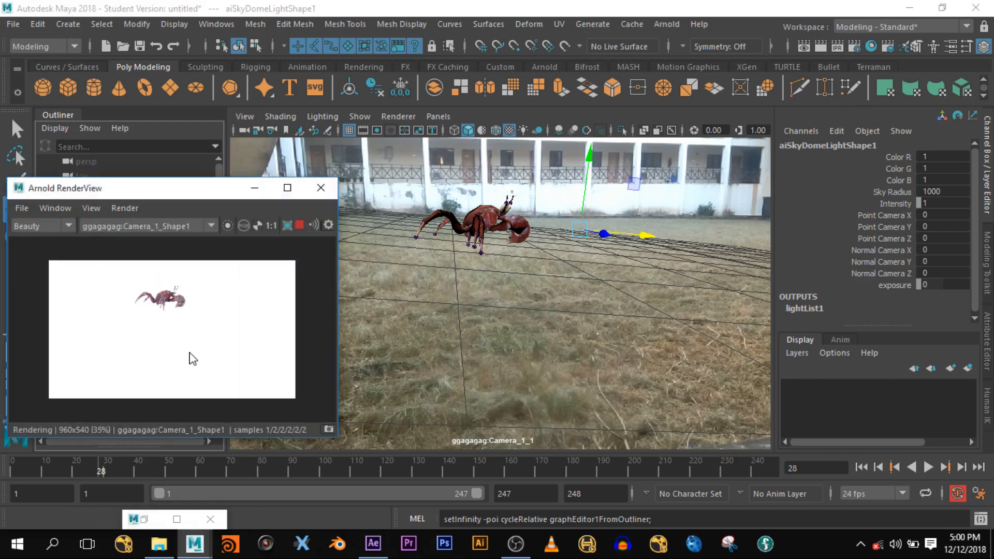
- Move the RenderView aside, expand boujou_data, and select the tracked camera Camera_1_1
{"action": "scroll", "coordinate": [195, 351], "scroll_direction": "up", "scroll_amount": 2}
{"action": "left_click_drag", "start_coordinate": [185, 193], "coordinate": [239, 184]}
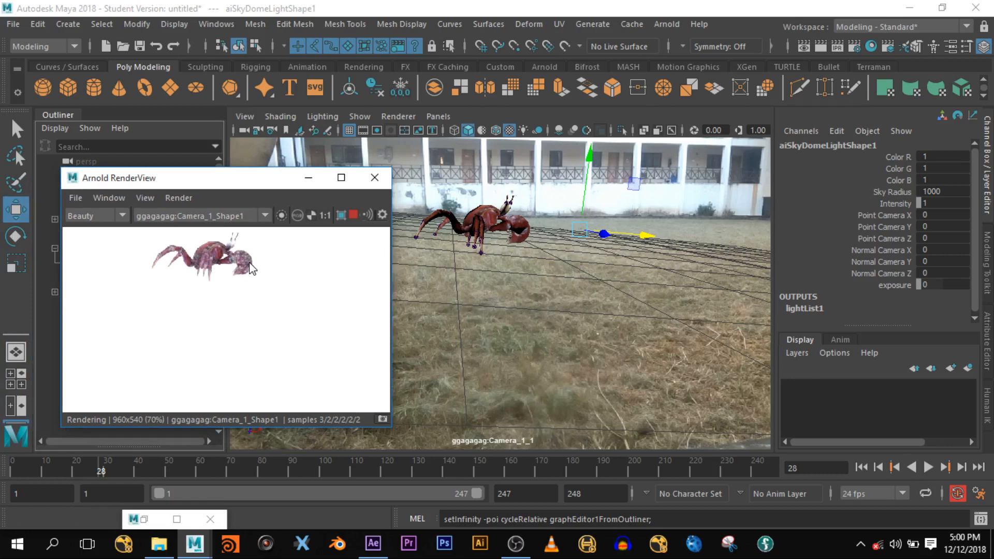
{"action": "left_click_drag", "start_coordinate": [254, 185], "coordinate": [311, 258]}
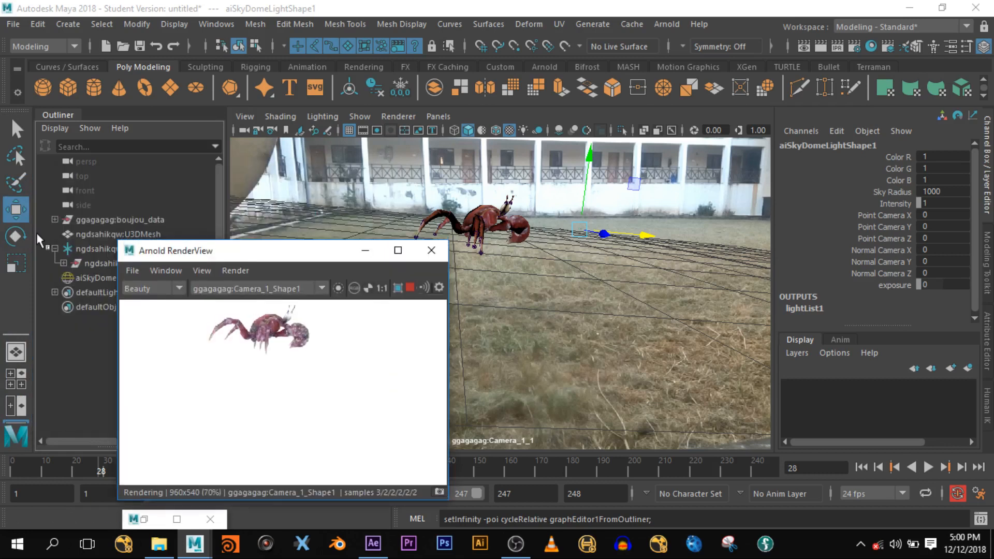
{"action": "left_click", "coordinate": [54, 219]}
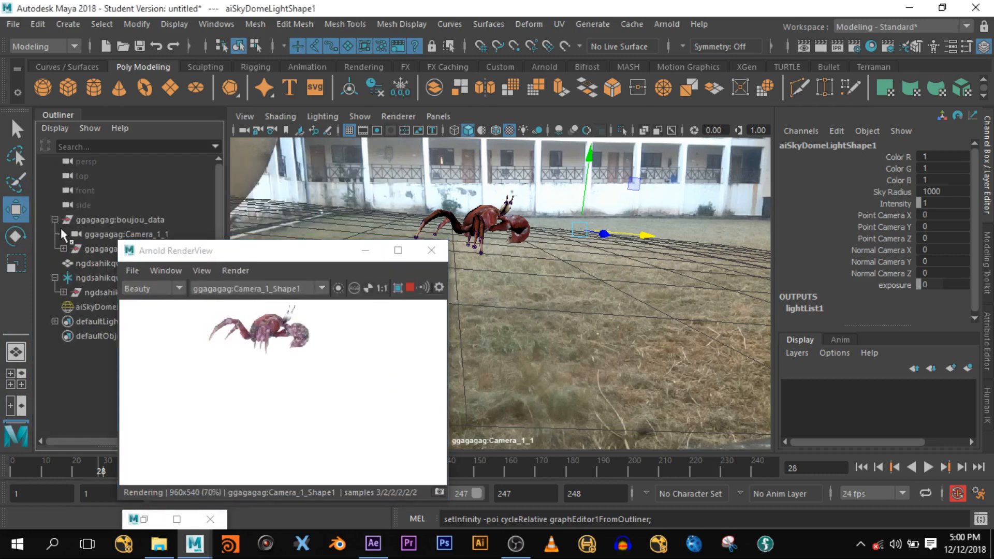
{"action": "left_click", "coordinate": [110, 233]}
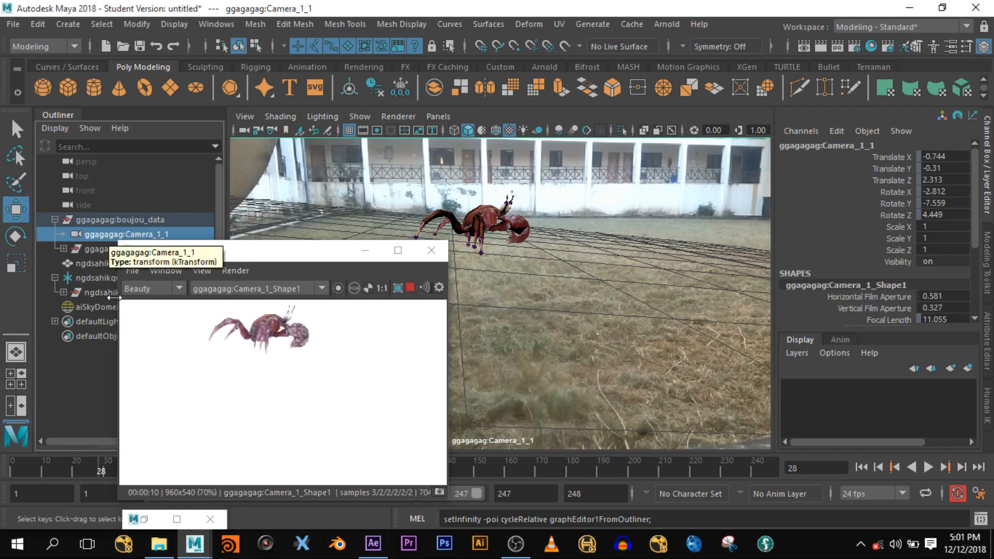
- Set aiSkyDomeLight1's Camera visibility to 0 in the Attribute Editor
{"action": "left_click", "coordinate": [93, 307]}
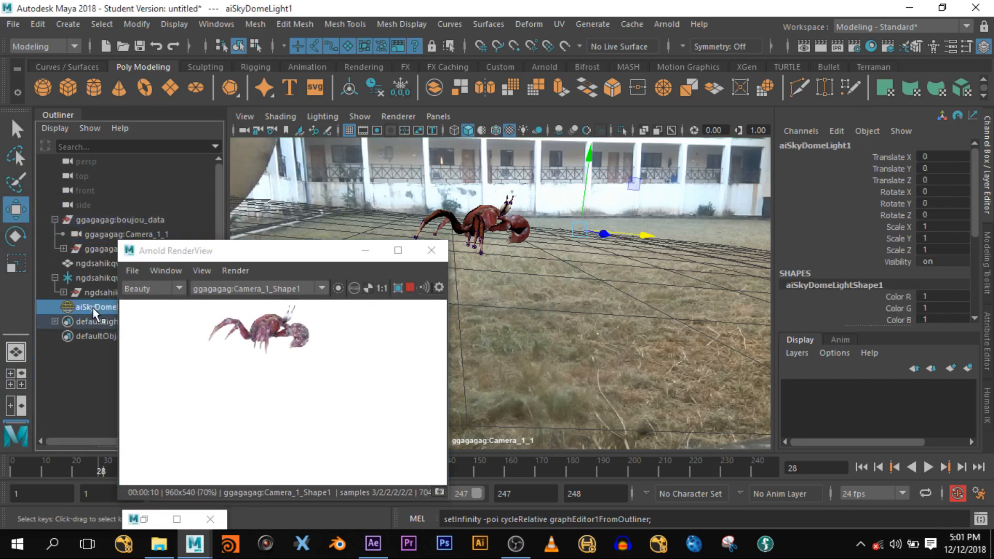
{"action": "left_click", "coordinate": [990, 344]}
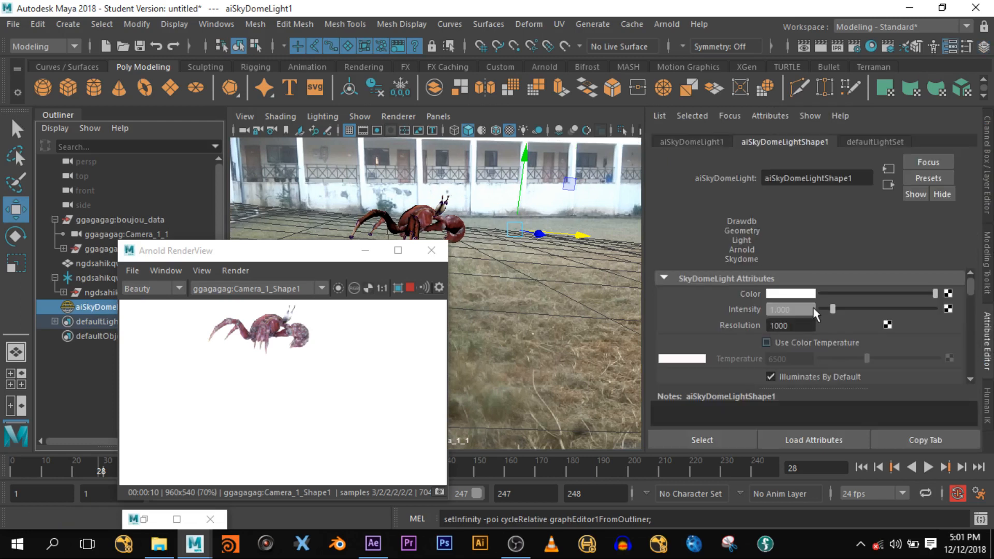
{"action": "scroll", "coordinate": [724, 326], "scroll_direction": "down", "scroll_amount": 3}
{"action": "scroll", "coordinate": [724, 326], "scroll_direction": "down", "scroll_amount": 5}
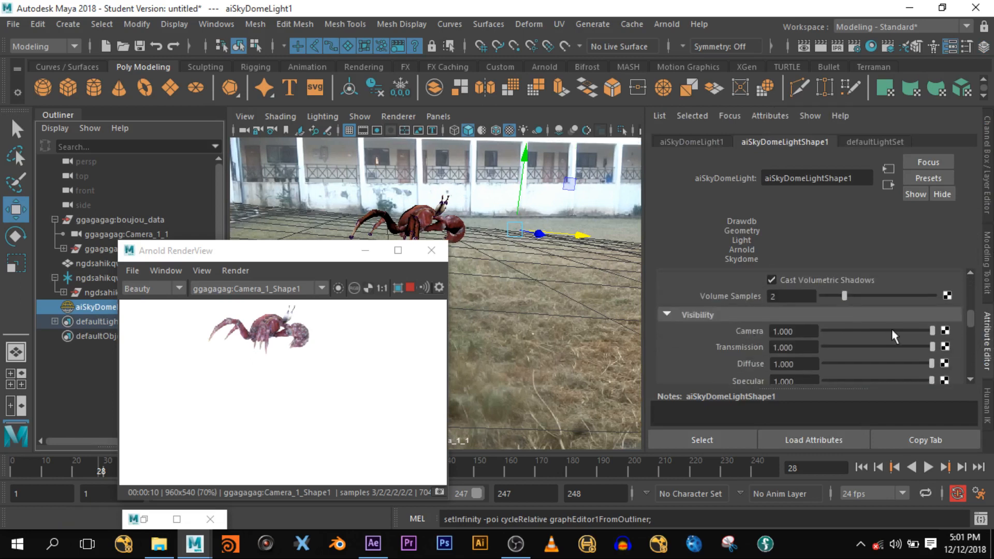
{"action": "left_click_drag", "start_coordinate": [930, 331], "coordinate": [824, 348]}
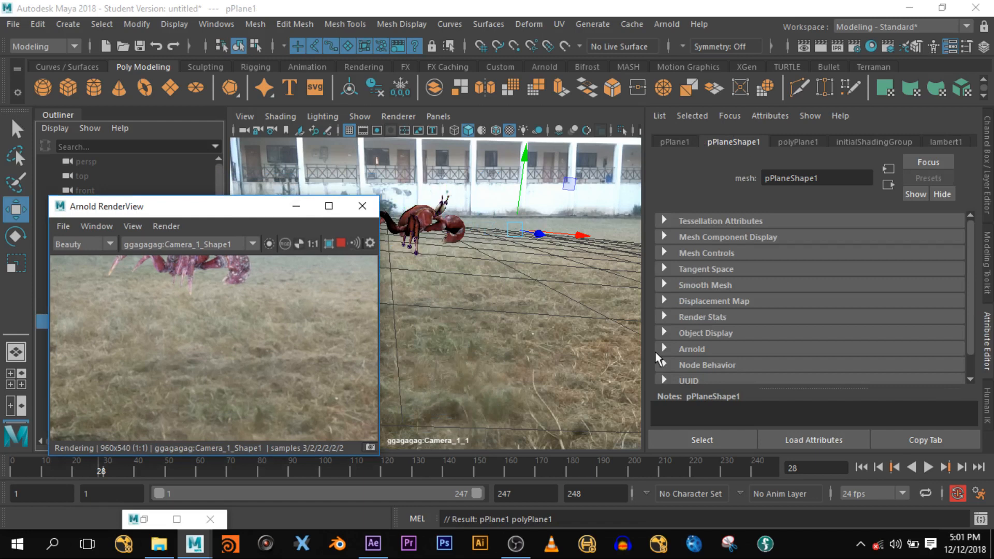
- Scale the ground plane and tune the sky dome to Exposure 0.658 with 3 samples
{"action": "key", "text": "r"}
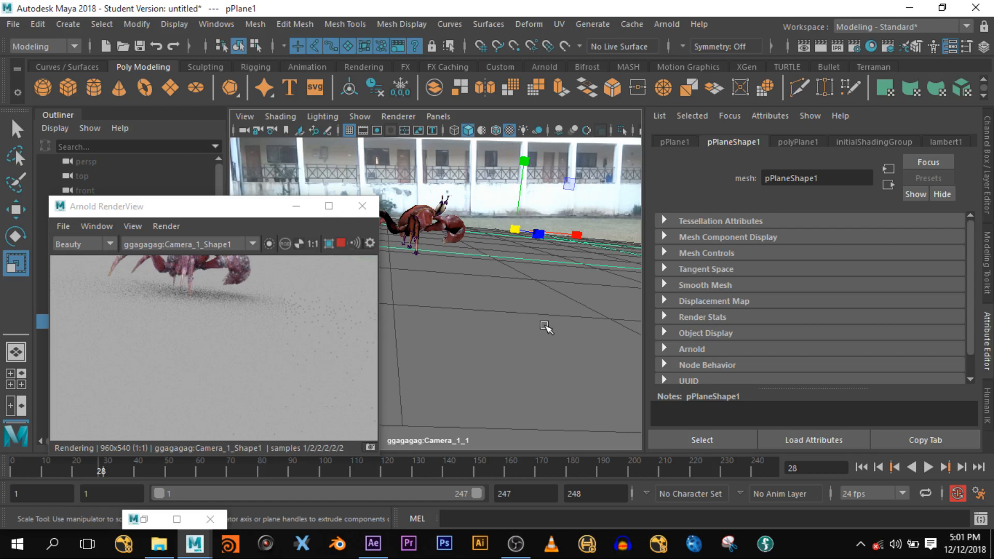
{"action": "left_click_drag", "start_coordinate": [240, 212], "coordinate": [374, 178]}
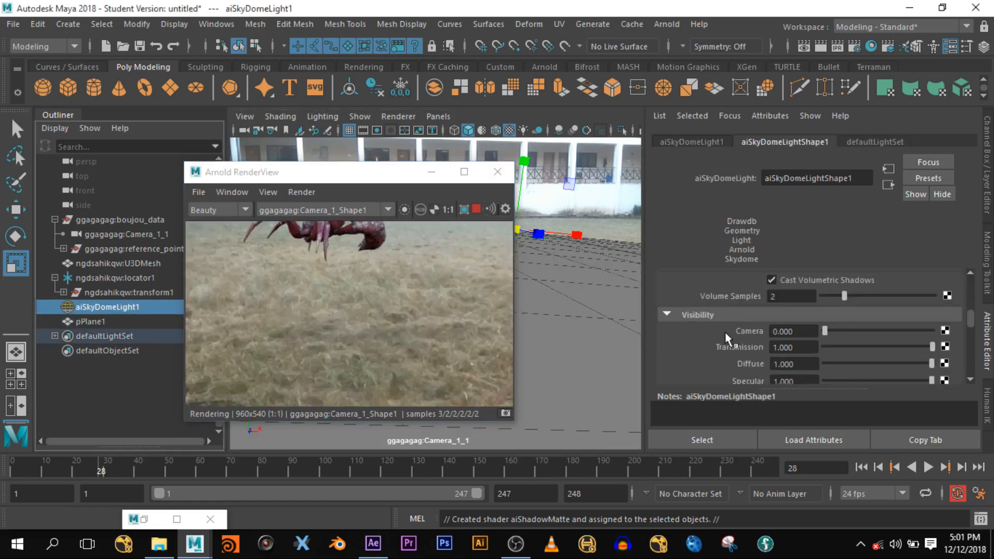
{"action": "scroll", "coordinate": [725, 332], "scroll_direction": "up", "scroll_amount": 3}
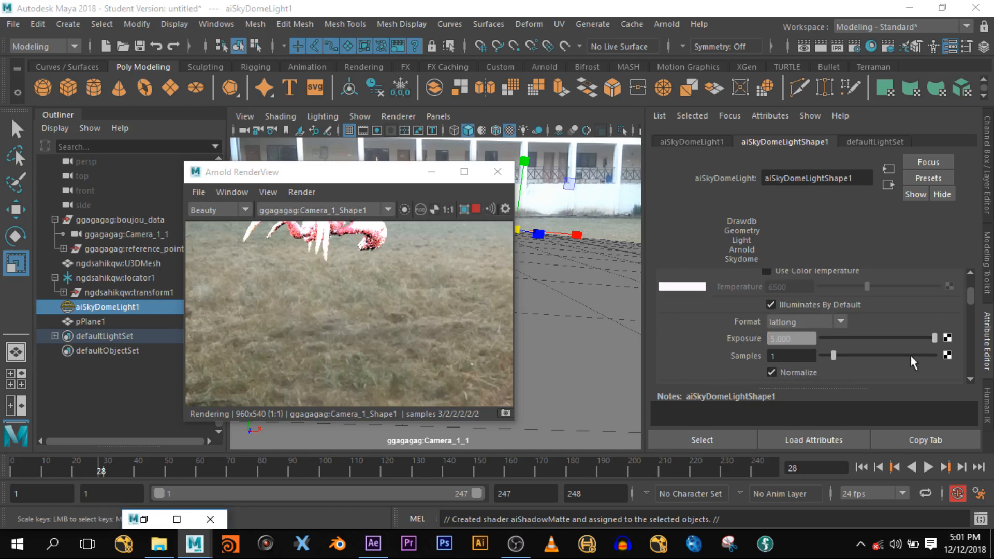
{"action": "key", "text": "ctrl+z"}
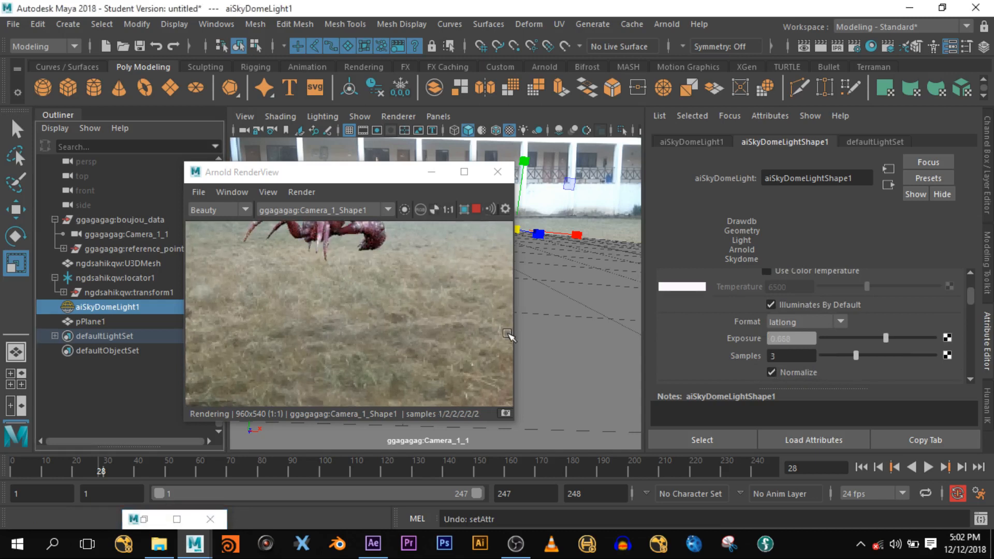
{"action": "scroll", "coordinate": [409, 294], "scroll_direction": "down", "scroll_amount": 2}
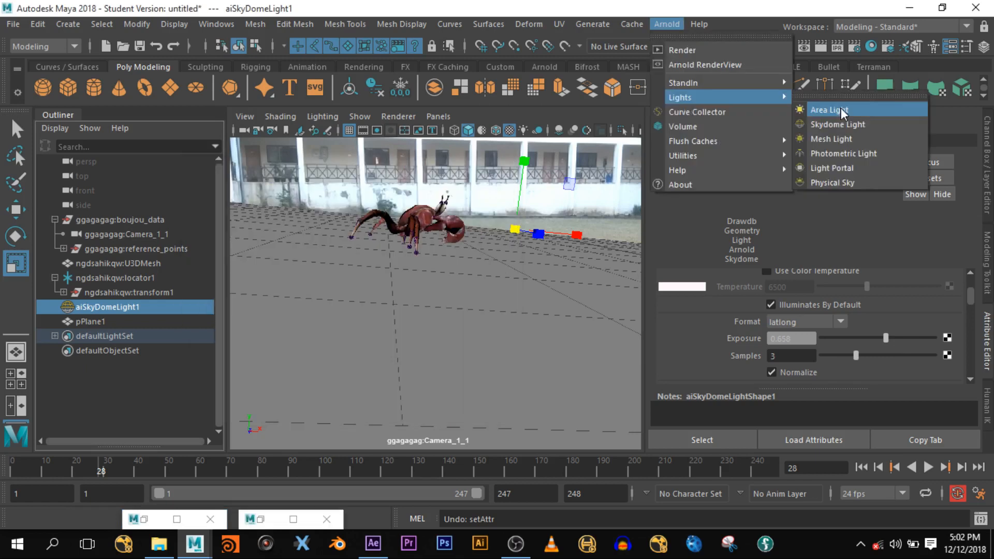
{"action": "key", "text": "Escape"}
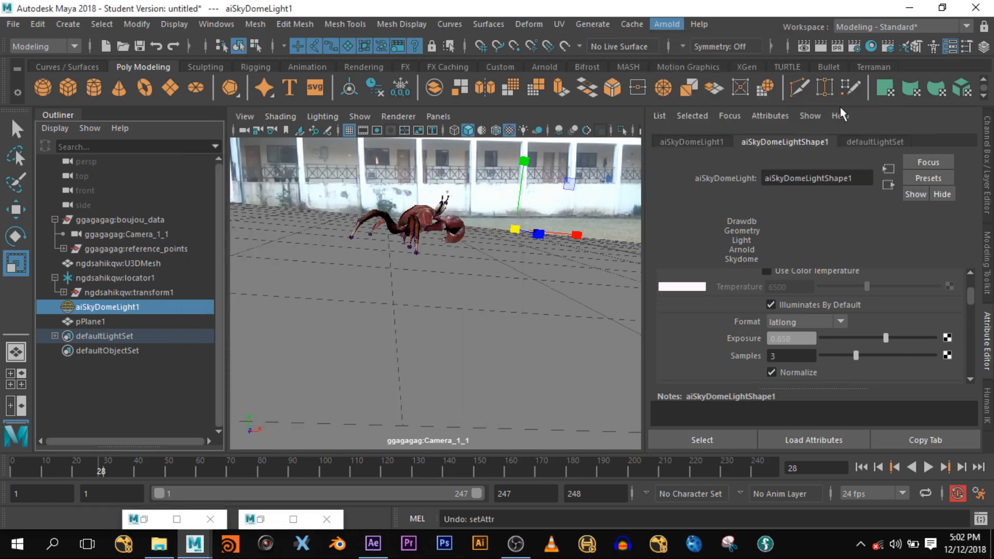
- Stretch the new area light along Z and orbit closer to see it beside the crab
{"action": "left_click_drag", "start_coordinate": [538, 234], "coordinate": [749, 325]}
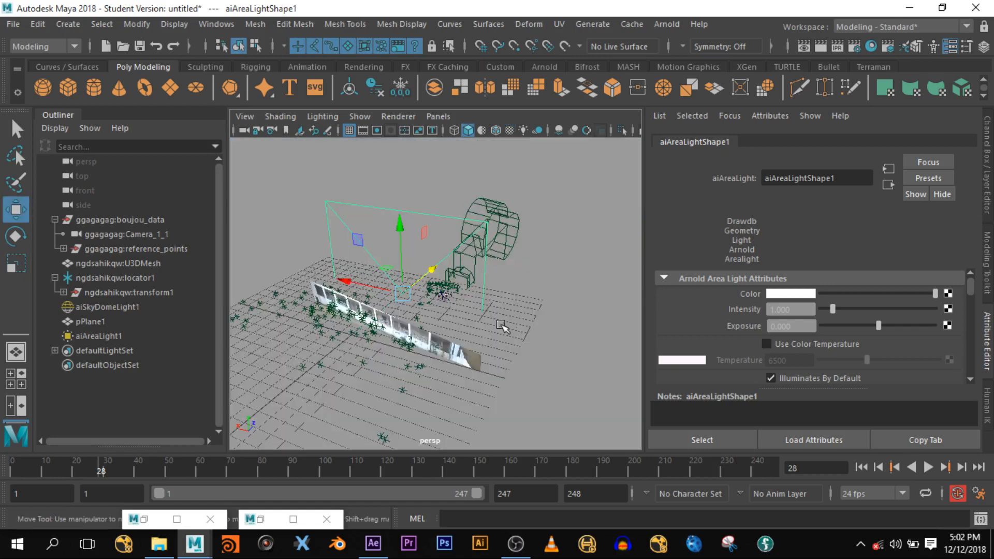
{"action": "left_click_drag", "start_coordinate": [502, 326], "coordinate": [442, 325], "text": "alt"}
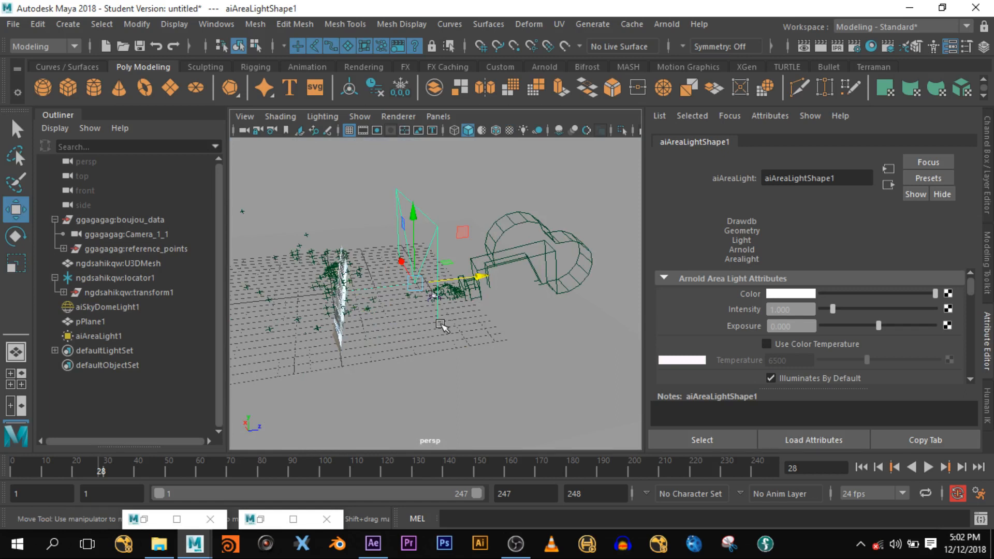
{"action": "left_click_drag", "start_coordinate": [441, 325], "coordinate": [340, 307], "text": "alt"}
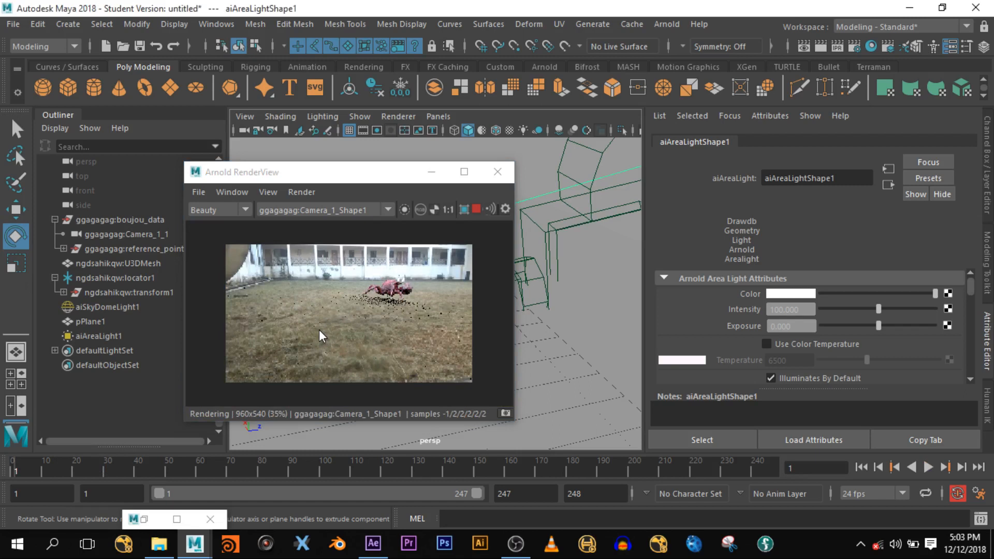
- Play the crab walk, stop near frame 27, check the Arnold render maximized and zoomed, then switch to OBS
{"action": "key", "text": "alt+v"}
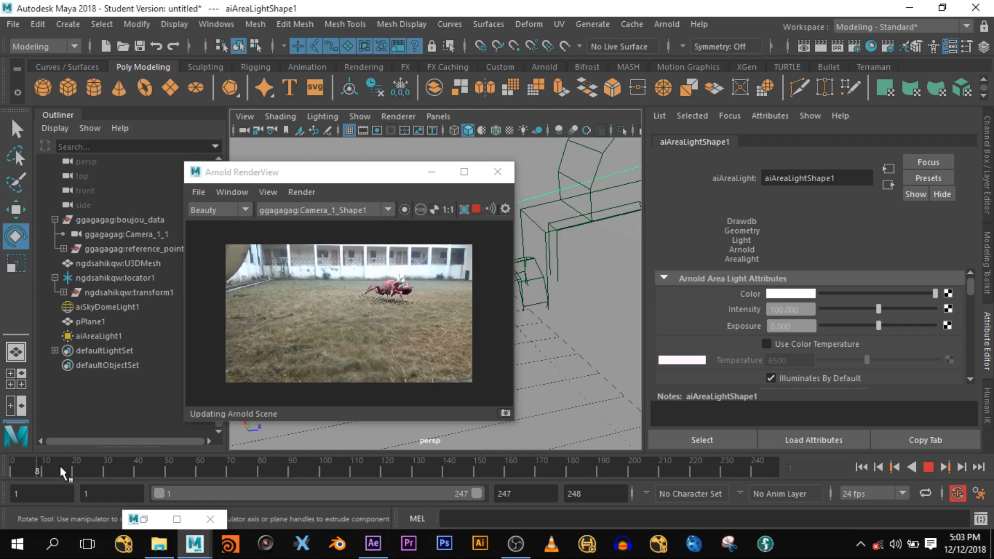
{"action": "left_click_drag", "start_coordinate": [60, 467], "coordinate": [96, 467]}
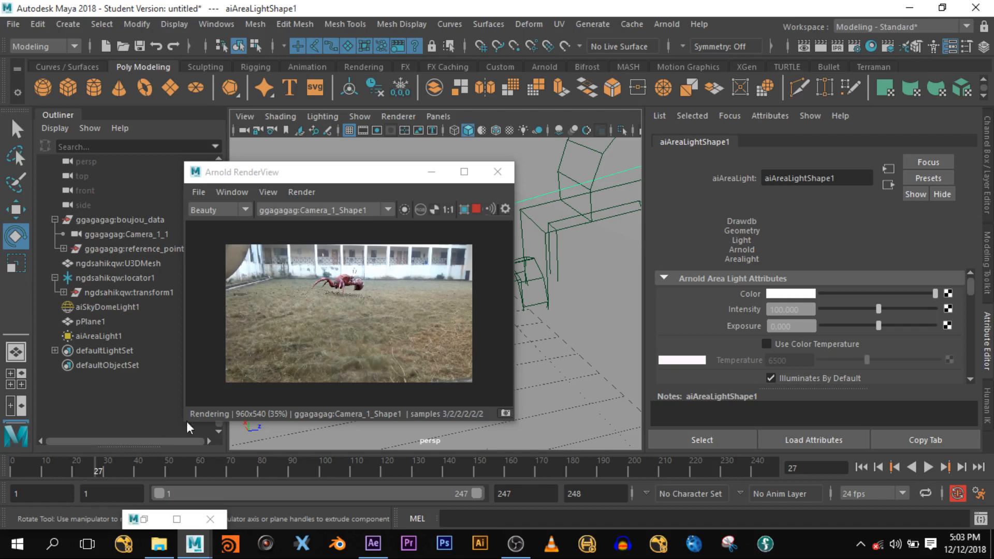
{"action": "left_click", "coordinate": [464, 171]}
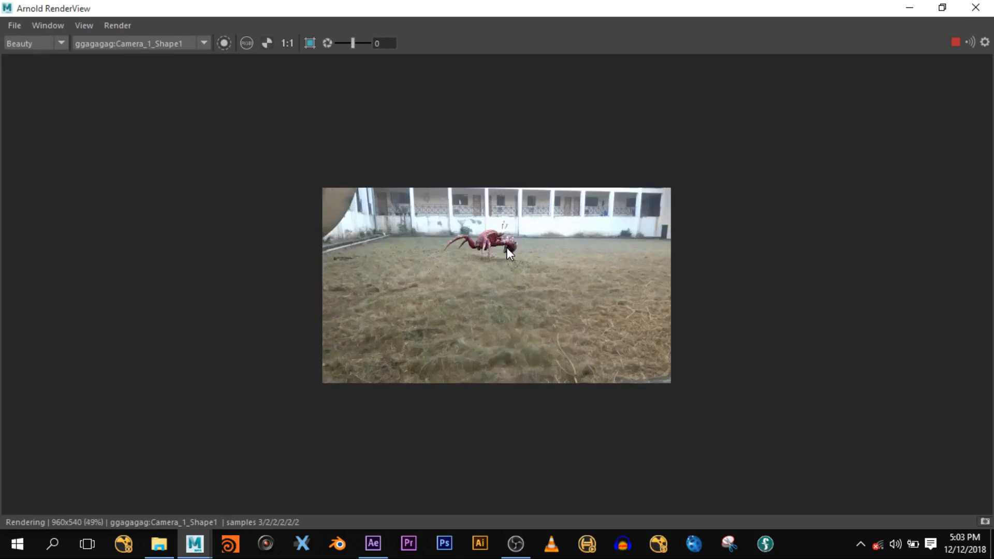
{"action": "scroll", "coordinate": [513, 247], "scroll_direction": "up", "scroll_amount": 3}
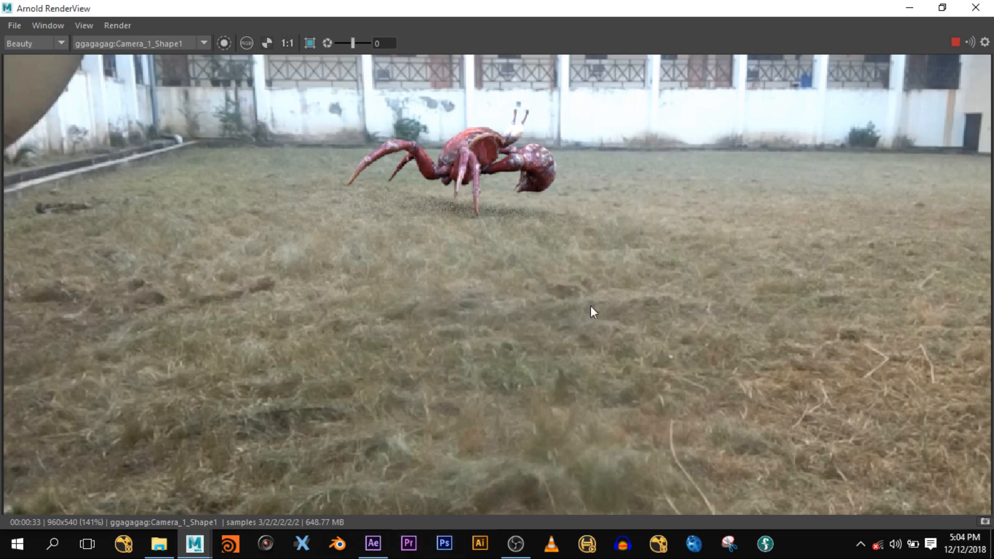
{"action": "left_click", "coordinate": [910, 7]}
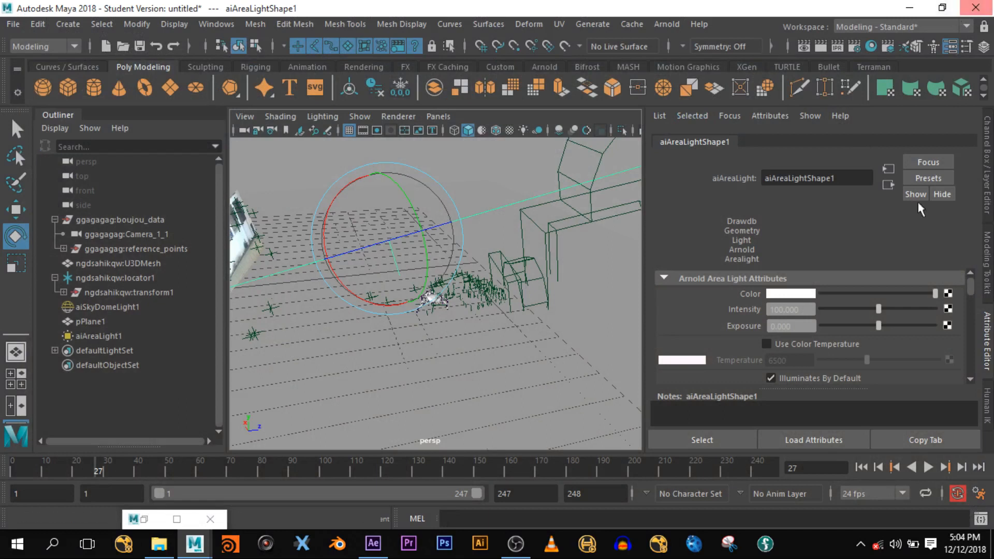
{"action": "left_click", "coordinate": [529, 544]}
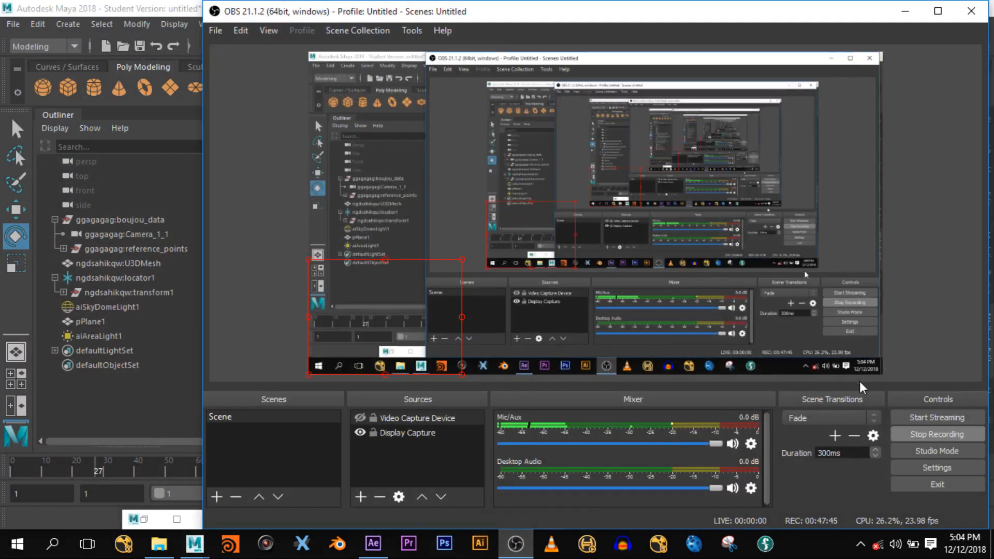